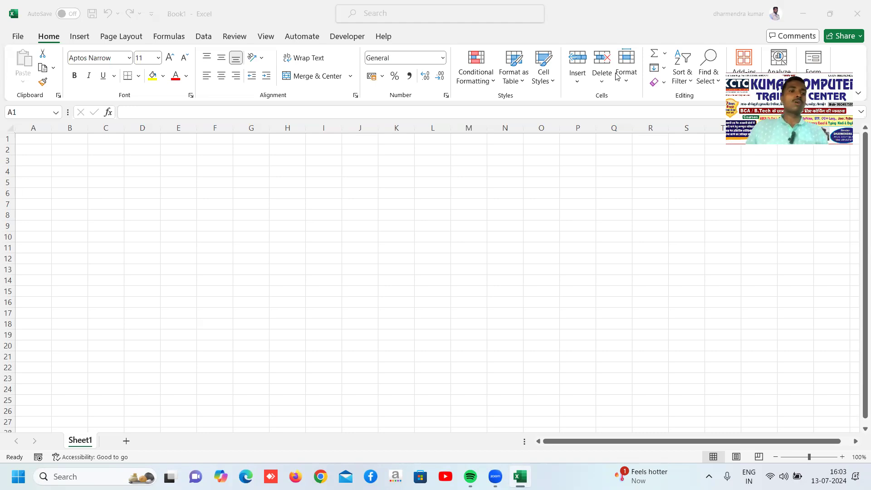
Enter the sheet title "Creating Attendance Sheet" in cell A1.
{"action": "left_click", "coordinate": [843, 456]}
{"action": "left_click", "coordinate": [842, 456]}
{"action": "left_click", "coordinate": [843, 456]}
{"action": "left_click", "coordinate": [843, 456]}
{"action": "left_click", "coordinate": [843, 456]}
{"action": "left_click", "coordinate": [843, 456]}
{"action": "left_click", "coordinate": [842, 456]}
{"action": "left_click", "coordinate": [843, 457]}
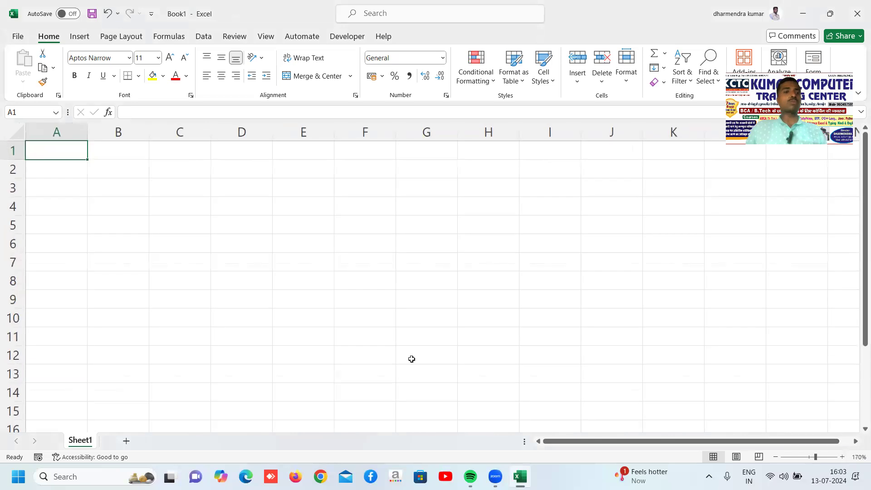
{"action": "left_click", "coordinate": [142, 170]}
{"action": "left_click", "coordinate": [33, 156]}
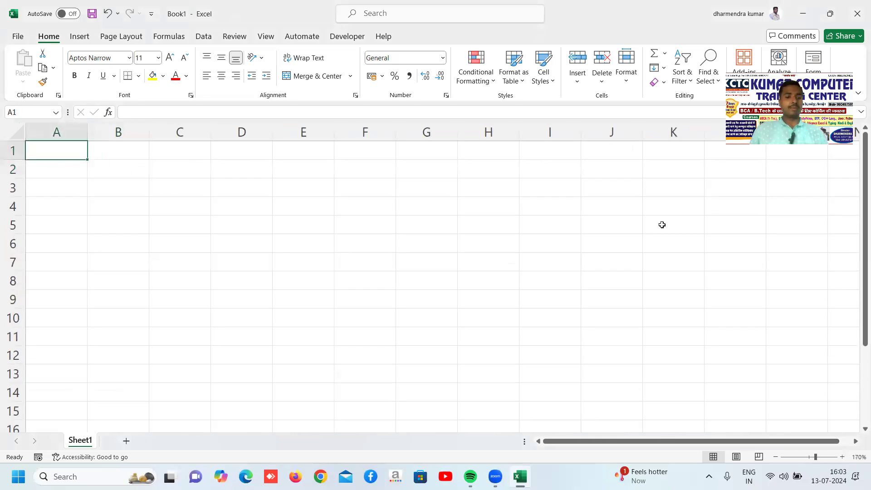
{"action": "type", "text": "Creating"}
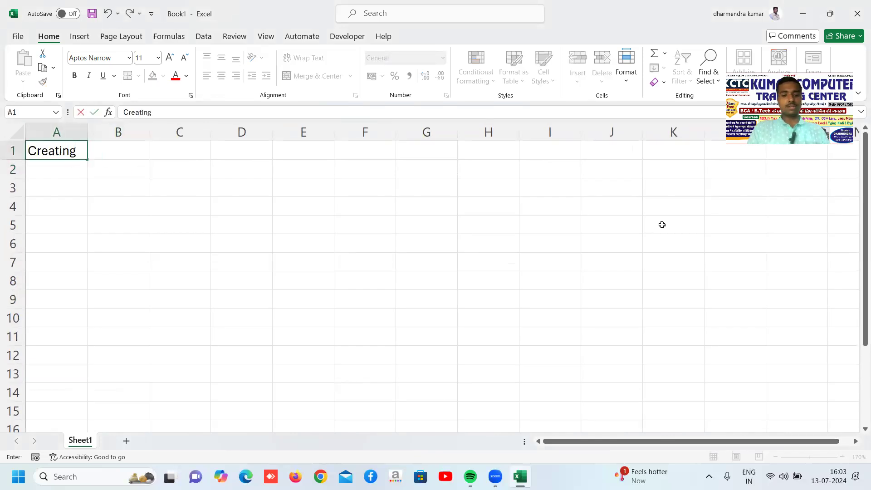
{"action": "type", "text": " A"}
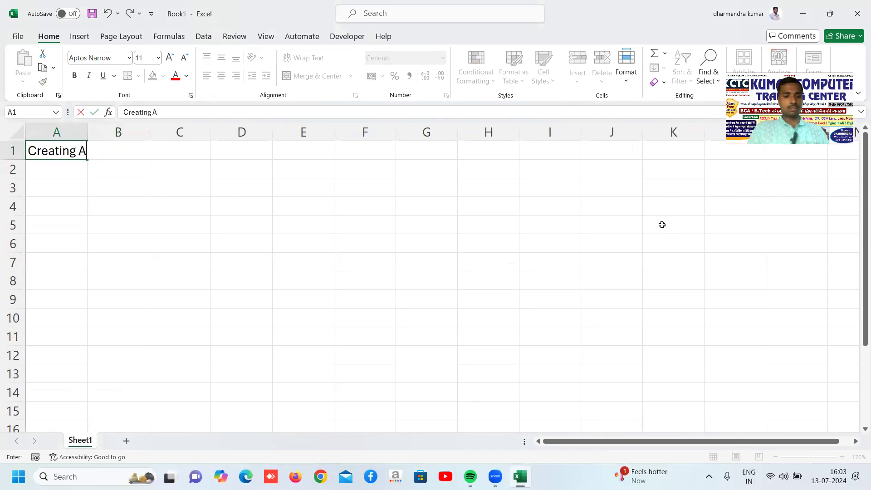
{"action": "type", "text": "ttendanc"}
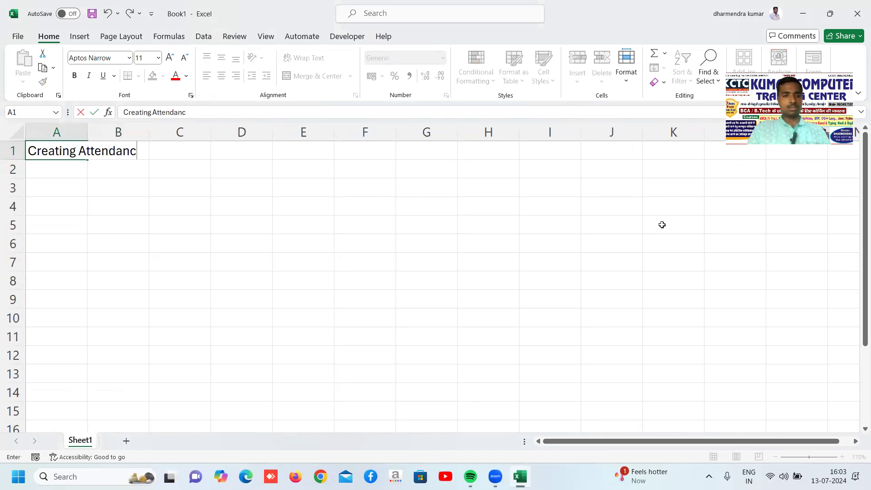
{"action": "type", "text": "e Sheet"}
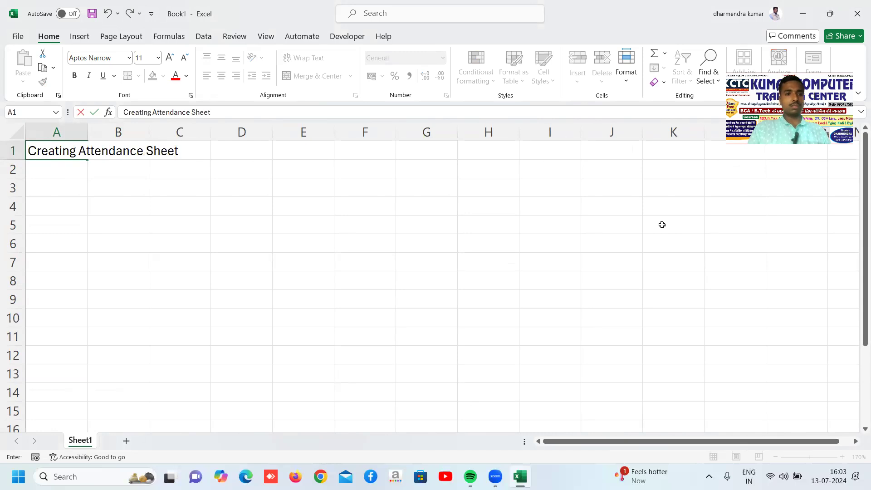
{"action": "key", "text": "Return"}
{"action": "key", "text": "Return"}
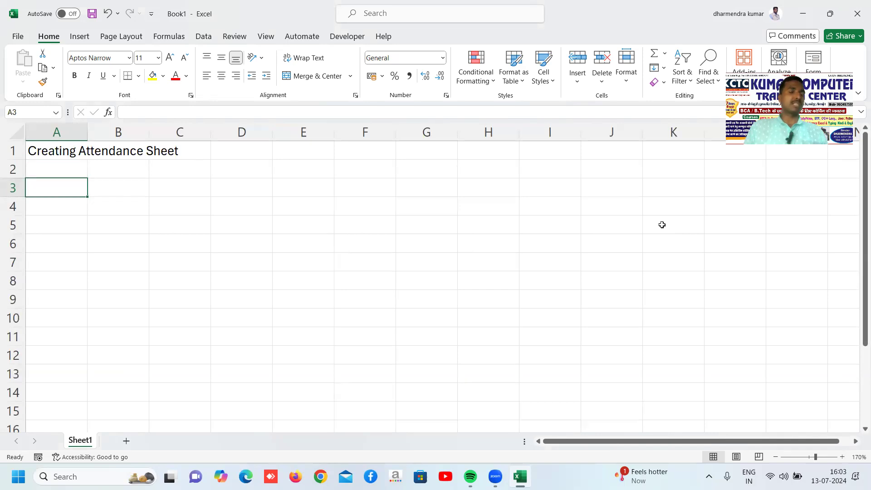
Enter the headers "EmpNO" in A3 and "Name of Employee" in B3, with a line break before "Employee".
{"action": "type", "text": "EmpNO"}
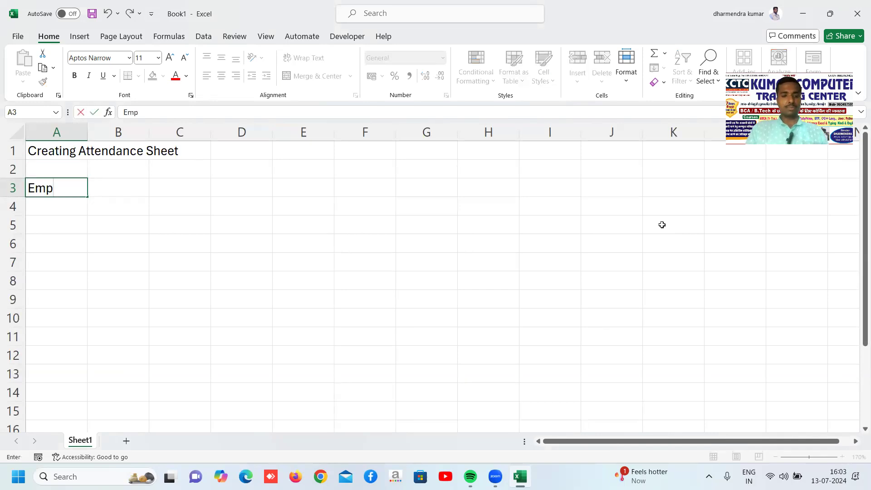
{"action": "key", "text": "Tab"}
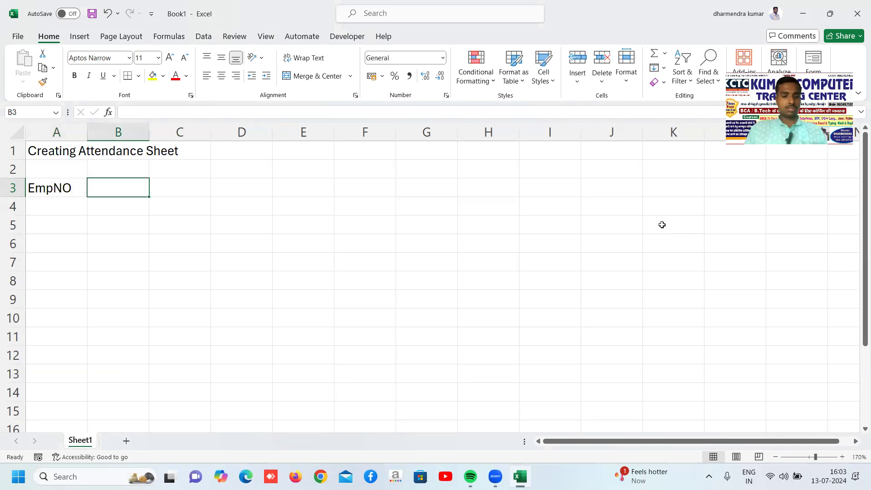
{"action": "type", "text": "Name Fo"}
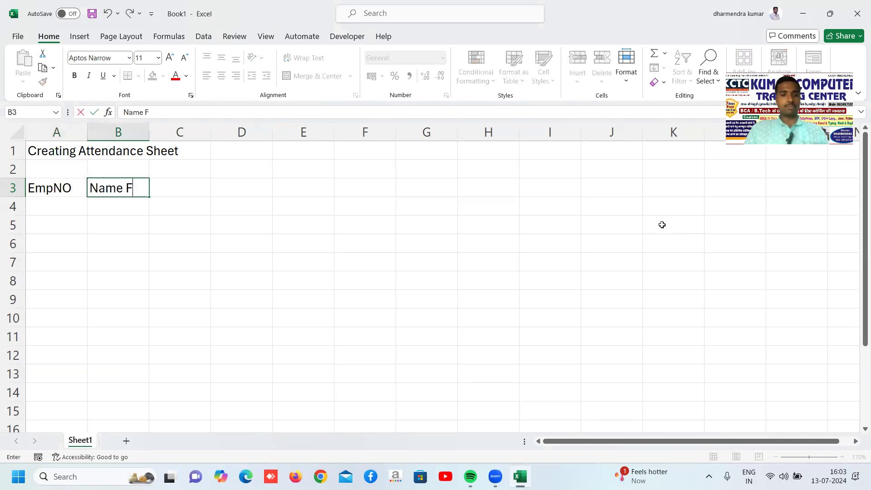
{"action": "key", "text": "BackSpace"}
{"action": "key", "text": "BackSpace"}
{"action": "key", "text": "BackSpace"}
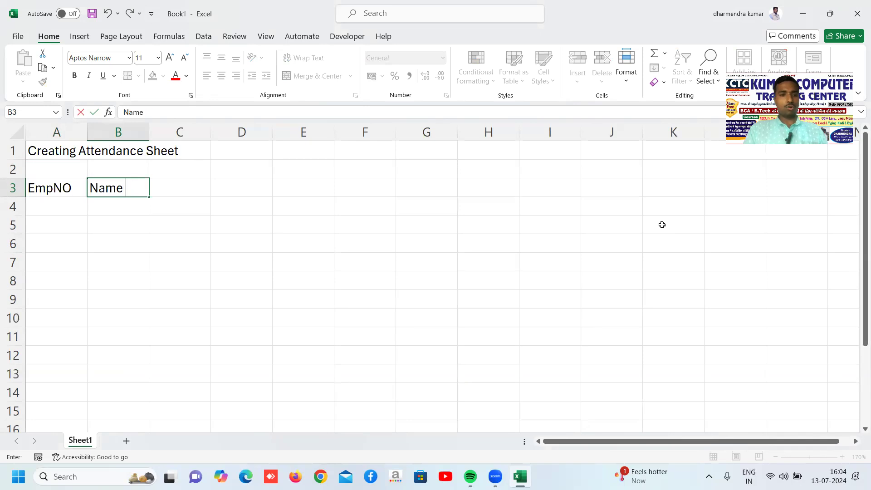
{"action": "type", "text": "of"}
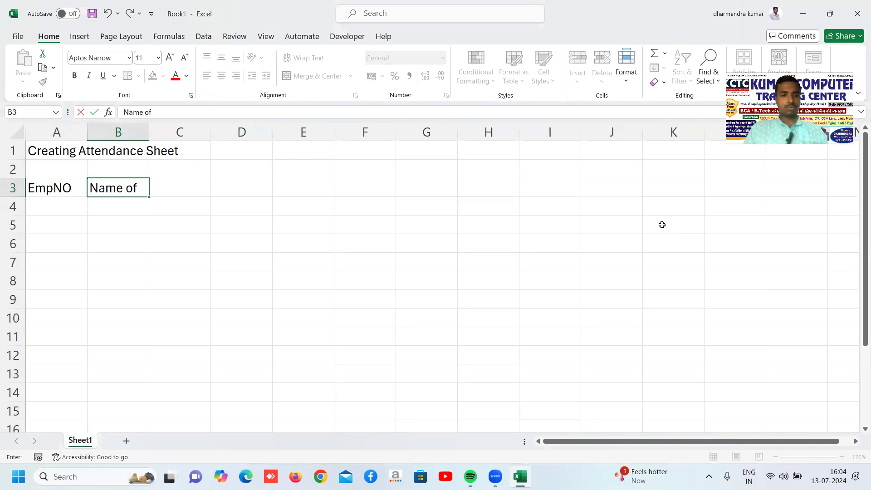
{"action": "key", "text": "alt+Return"}
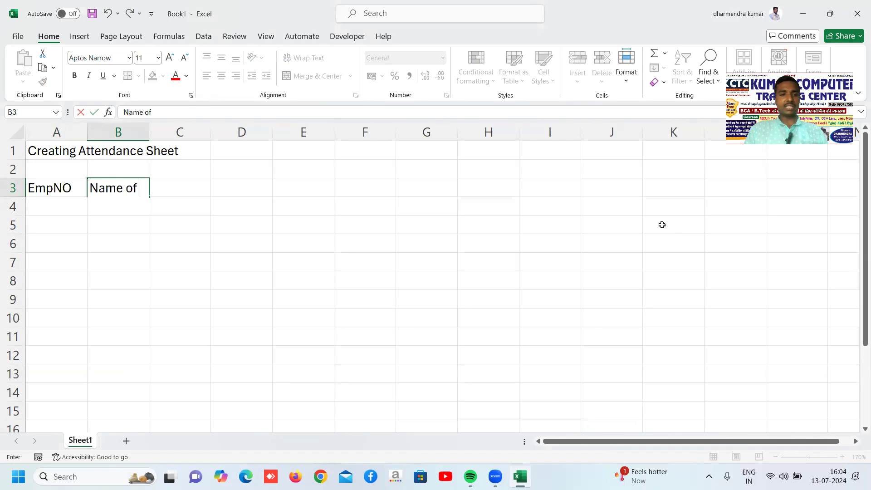
{"action": "type", "text": "Em"}
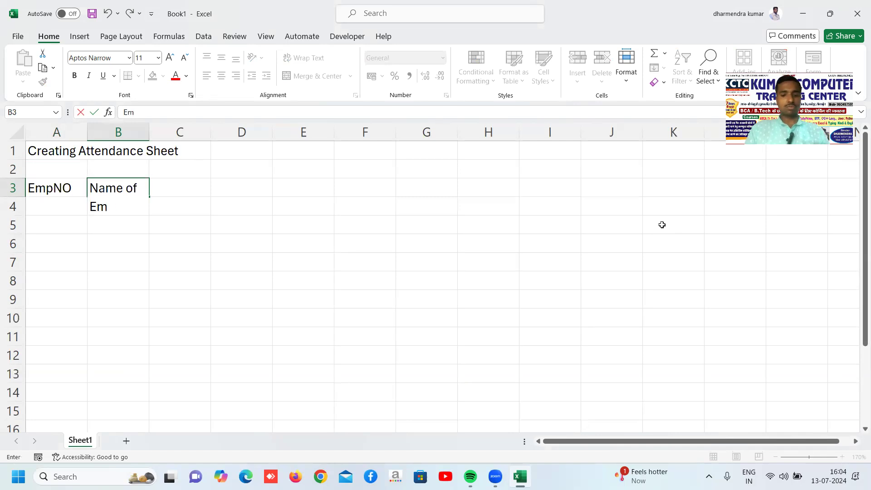
{"action": "type", "text": "ployee"}
{"action": "key", "text": "Return"}
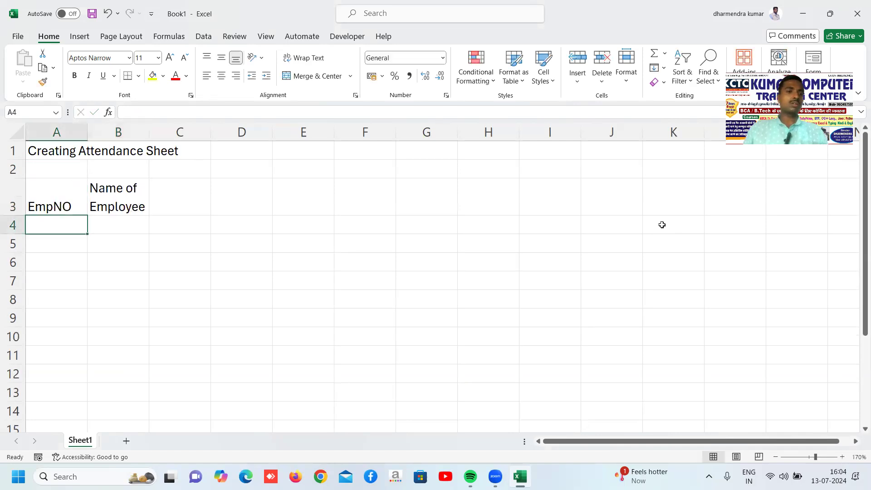
Enter the header "Date/Day" in cell C3, beside the employee name header.
{"action": "key", "text": "Up"}
{"action": "key", "text": "Right"}
{"action": "key", "text": "Right"}
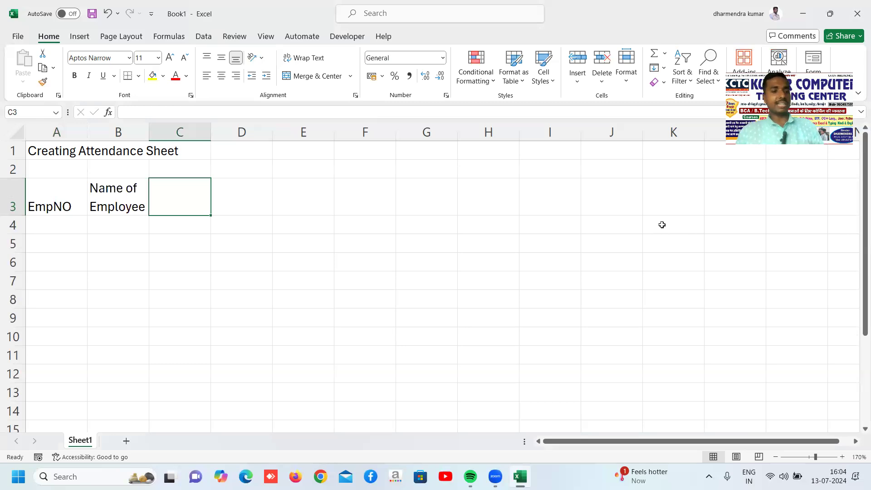
{"action": "type", "text": "Dat"}
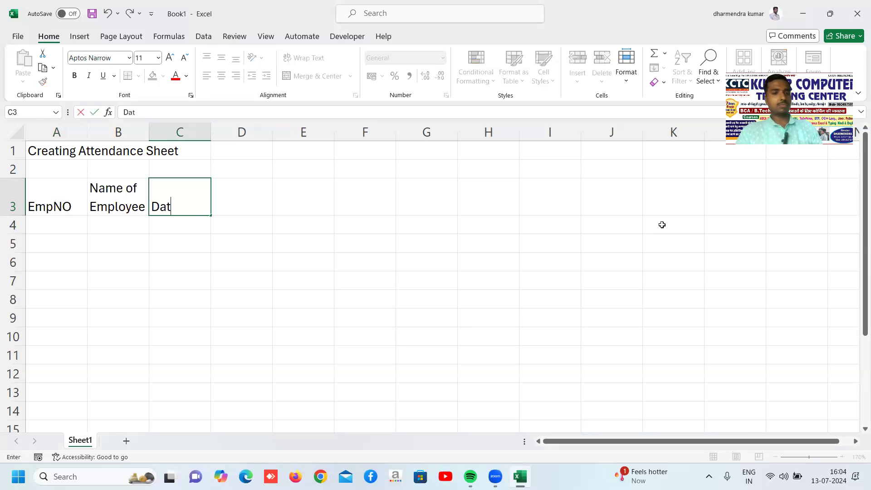
{"action": "type", "text": "e/Day"}
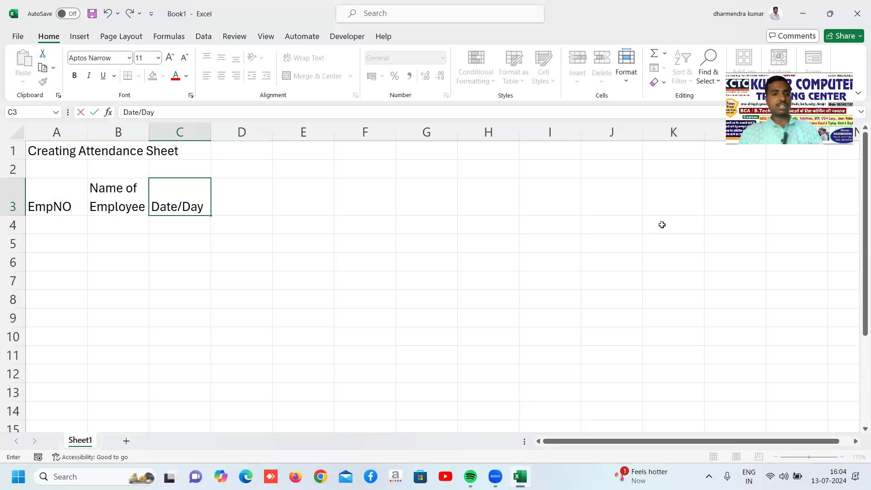
{"action": "key", "text": "Return"}
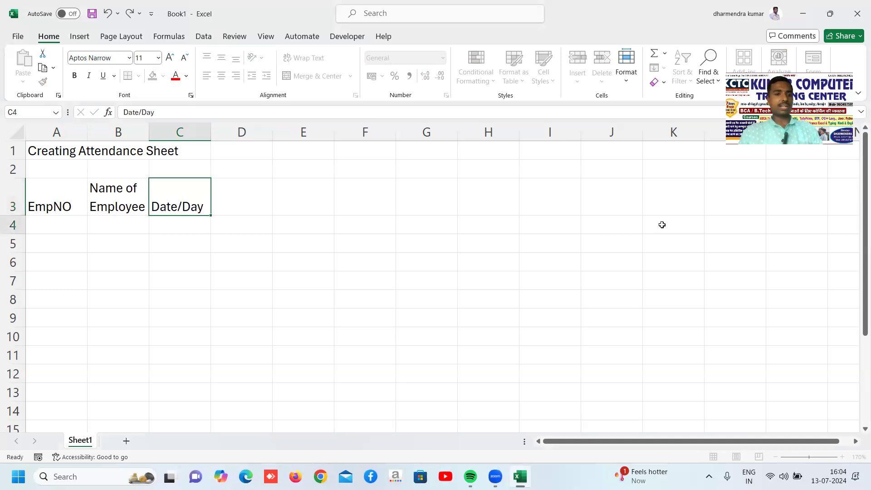
Enter "Sun" in cell D3 and fill the weekday series across to "Sat" in J3.
{"action": "key", "text": "Up"}
{"action": "key", "text": "Right"}
{"action": "key", "text": "Up"}
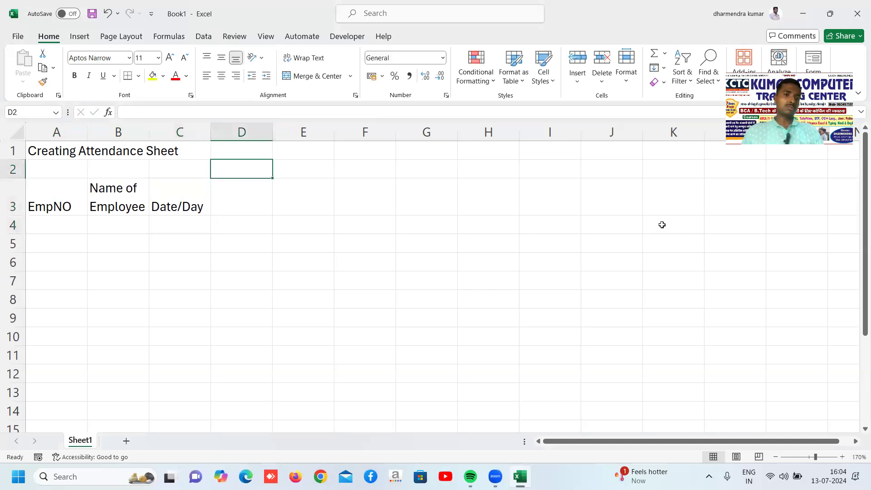
{"action": "key", "text": "Down"}
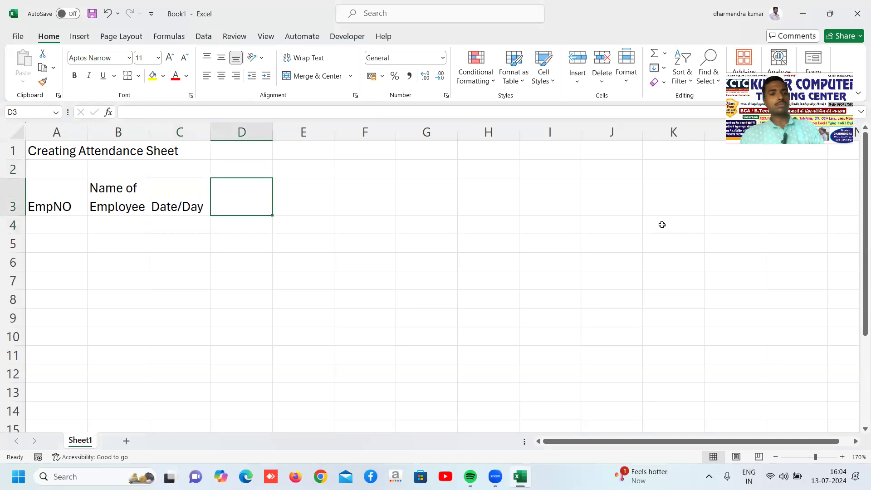
{"action": "key", "text": "Down"}
{"action": "key", "text": "Left"}
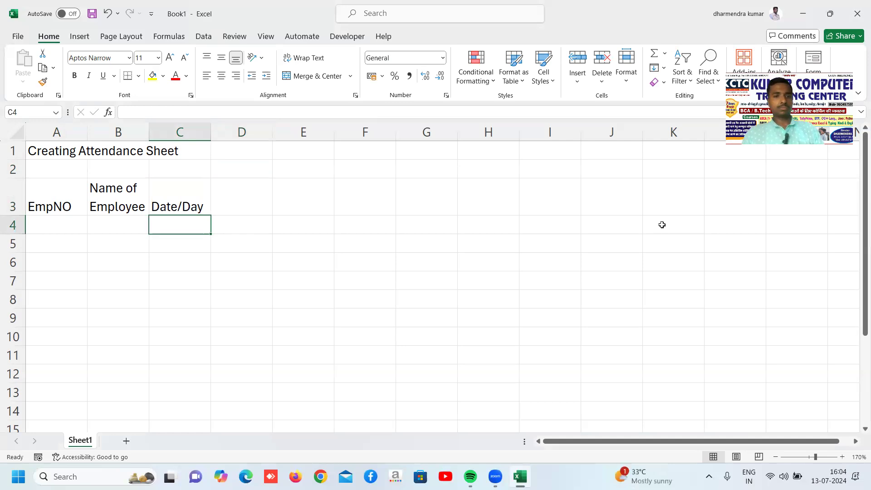
{"action": "key", "text": "Right"}
{"action": "key", "text": "Up"}
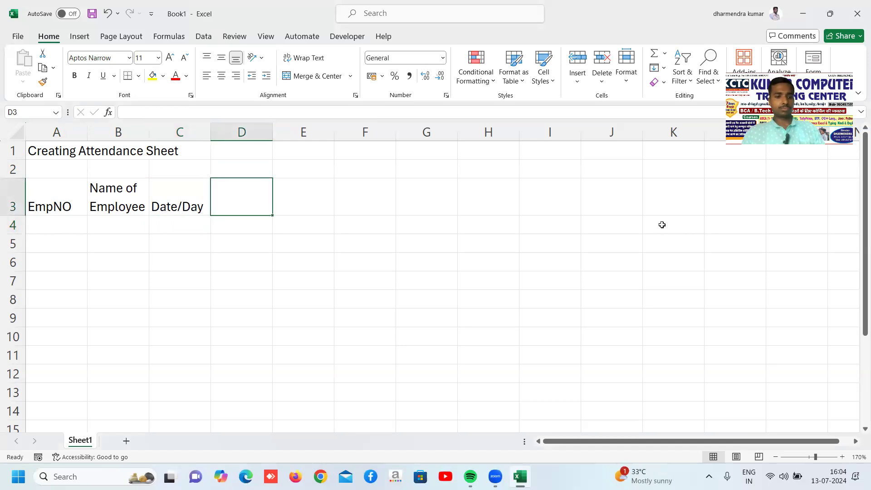
{"action": "type", "text": "SUn"}
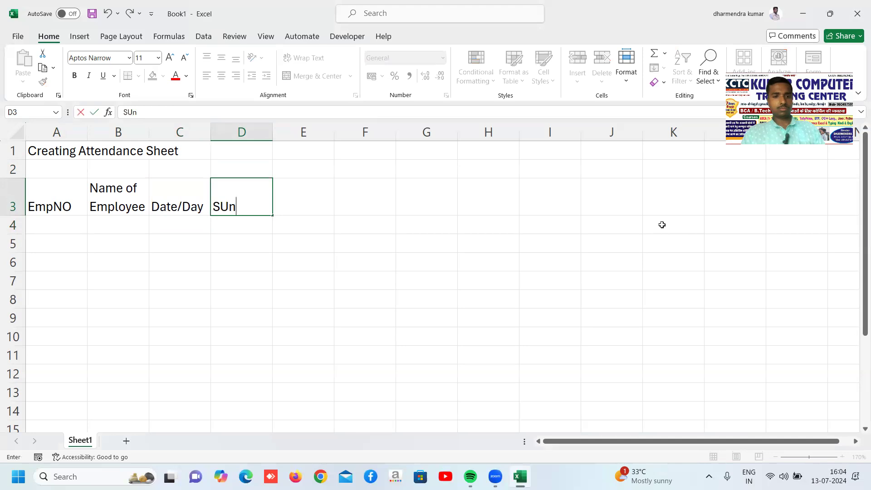
{"action": "key", "text": "Return"}
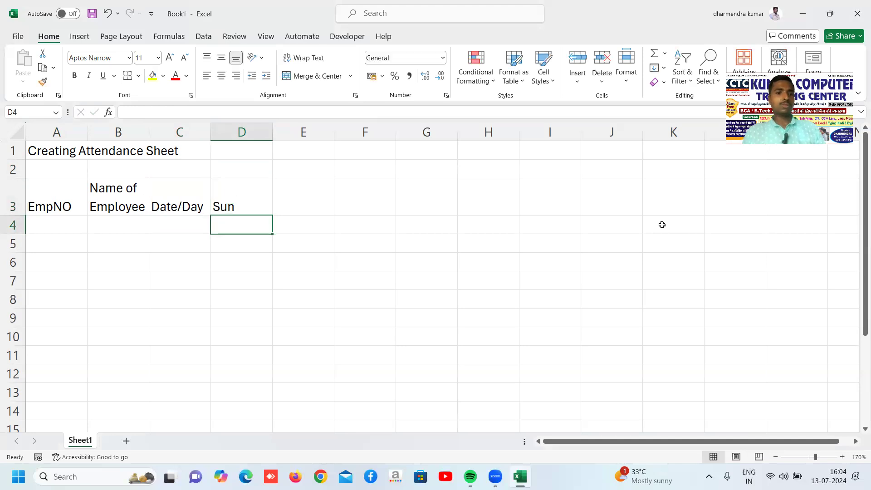
{"action": "left_click", "coordinate": [245, 205]}
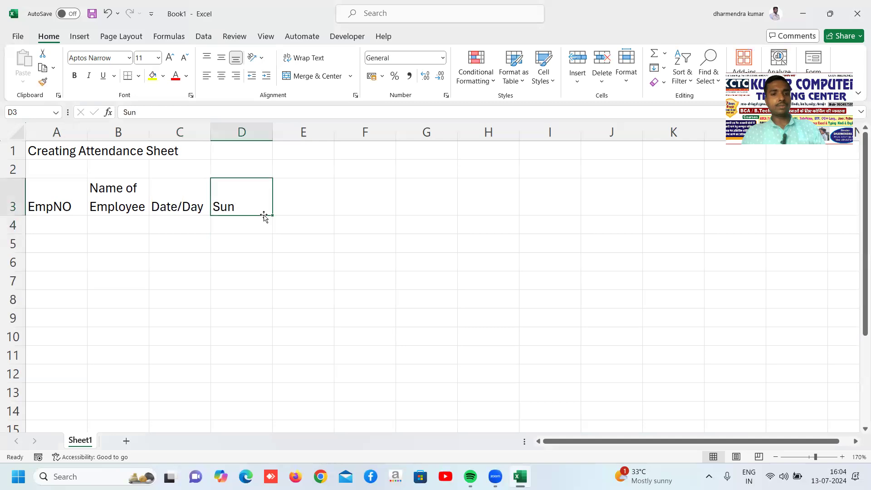
{"action": "left_click_drag", "start_coordinate": [272, 215], "coordinate": [669, 238]}
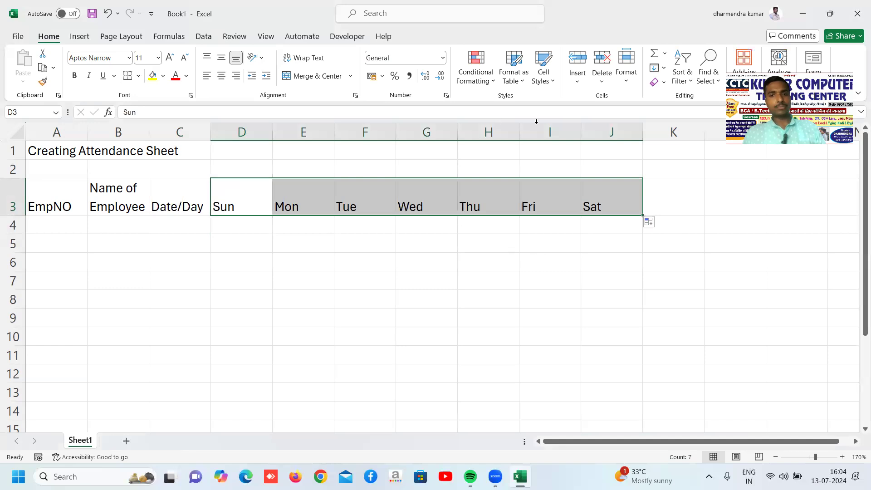
AutoFit the width of the weekday columns D to J to their headers.
{"action": "left_click", "coordinate": [626, 82]}
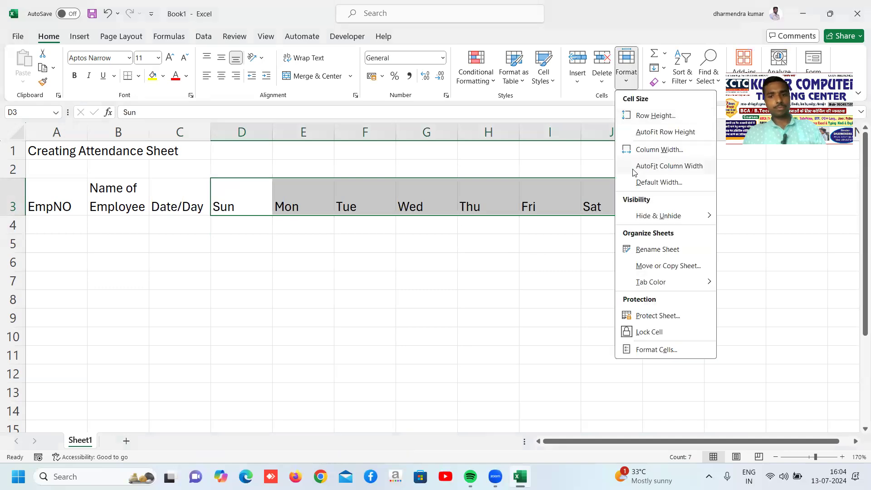
{"action": "left_click", "coordinate": [634, 168]}
{"action": "left_click", "coordinate": [404, 285]}
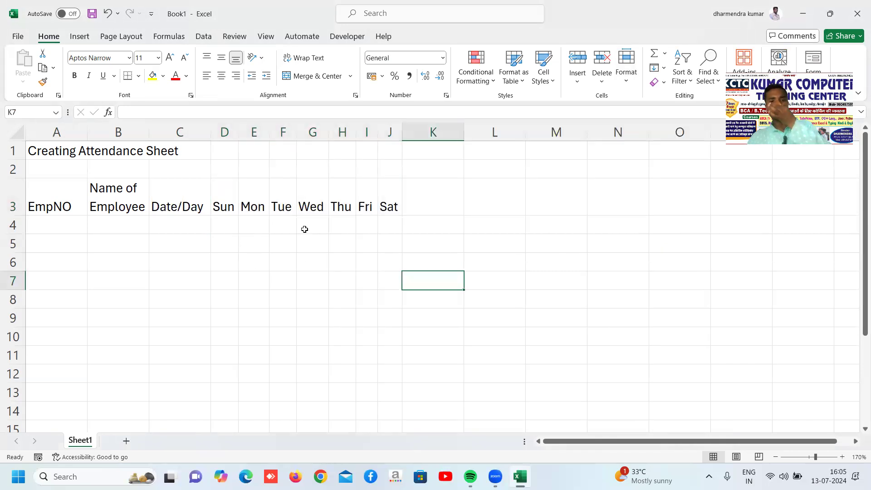
Enter the day numbers 1 to 7 under the weekday headers in cells D4 to J4.
{"action": "left_click", "coordinate": [222, 227]}
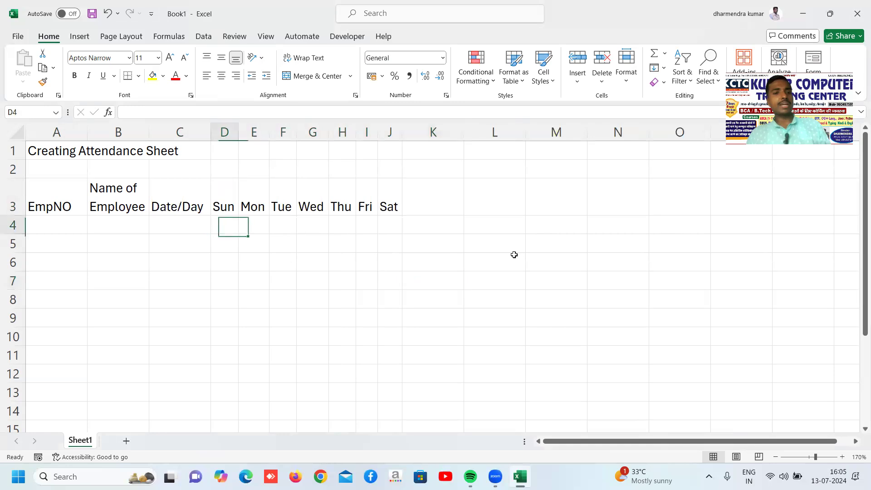
{"action": "type", "text": "1"}
{"action": "key", "text": "Tab"}
{"action": "type", "text": "2"}
{"action": "key", "text": "Tab"}
{"action": "type", "text": "3"}
{"action": "key", "text": "Tab"}
{"action": "type", "text": "4"}
{"action": "key", "text": "Tab"}
{"action": "type", "text": "5"}
{"action": "key", "text": "Tab"}
{"action": "type", "text": "6"}
{"action": "key", "text": "Tab"}
{"action": "type", "text": "7"}
{"action": "key", "text": "Tab"}
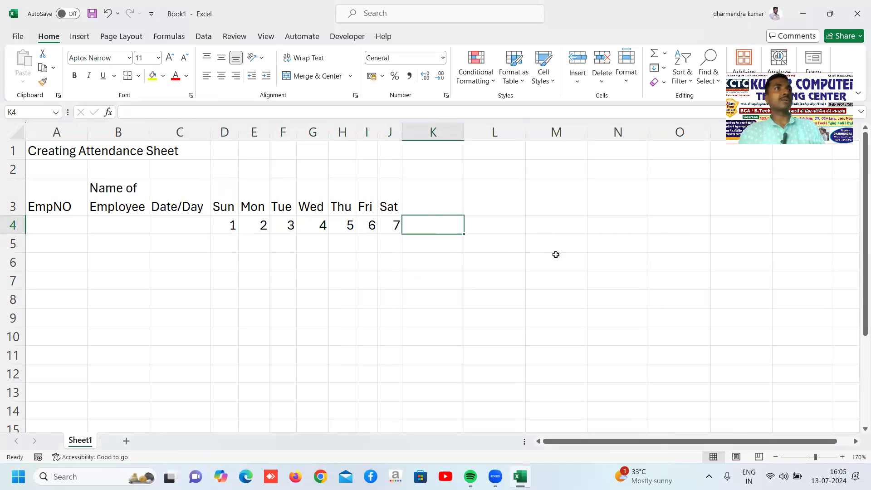
{"action": "key", "text": "Up"}
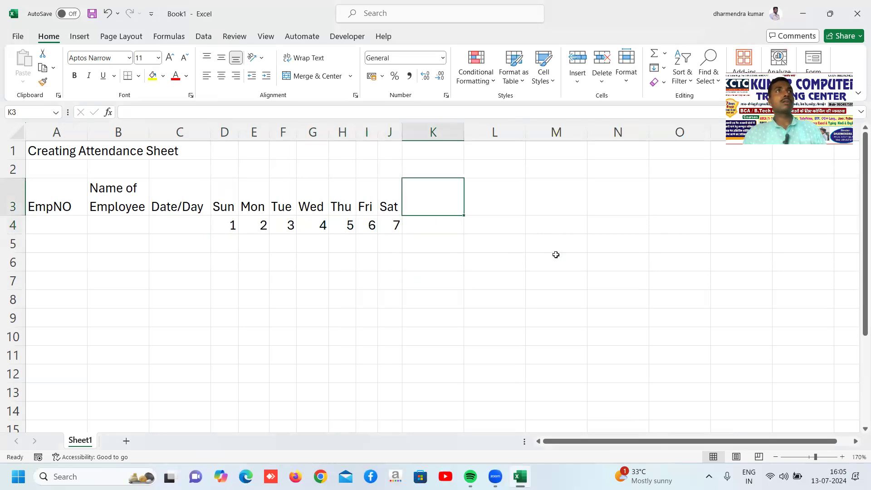
{"action": "key", "text": "Left"}
{"action": "key", "text": "Down"}
{"action": "key", "text": "Down"}
{"action": "key", "text": "Left"}
{"action": "key", "text": "Left"}
{"action": "key", "text": "Left"}
{"action": "key", "text": "Left"}
{"action": "key", "text": "Left"}
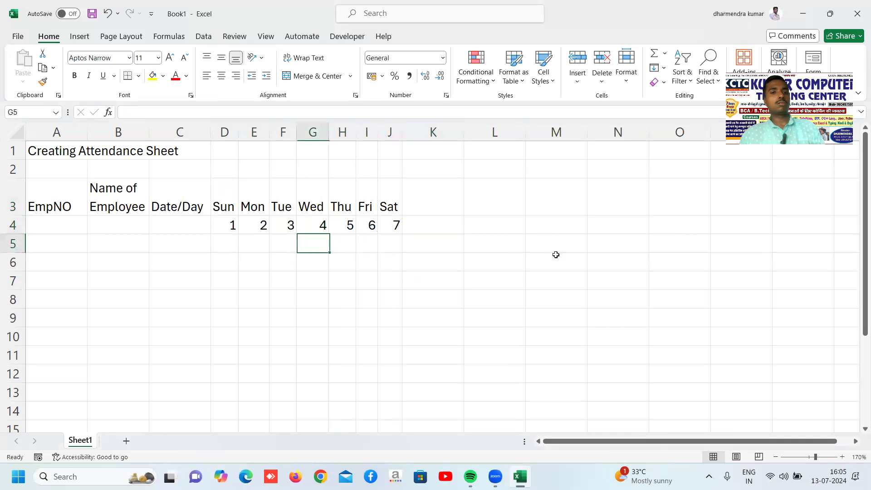
{"action": "key", "text": "Left"}
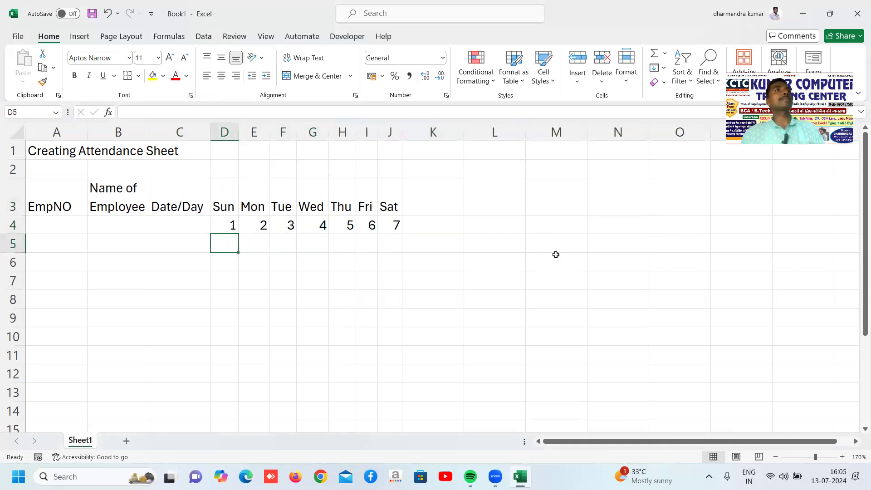
{"action": "key", "text": "Right"}
{"action": "key", "text": "Right"}
{"action": "key", "text": "Right"}
{"action": "key", "text": "Up"}
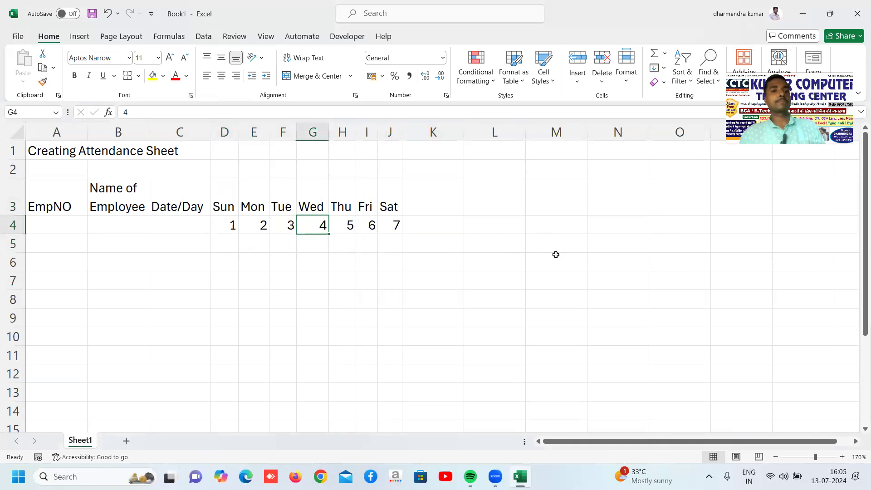
Enter the header "Holidays" in cell K3, beside the Sat column header.
{"action": "key", "text": "Up"}
{"action": "key", "text": "Right"}
{"action": "key", "text": "Right"}
{"action": "key", "text": "Right"}
{"action": "key", "text": "Right"}
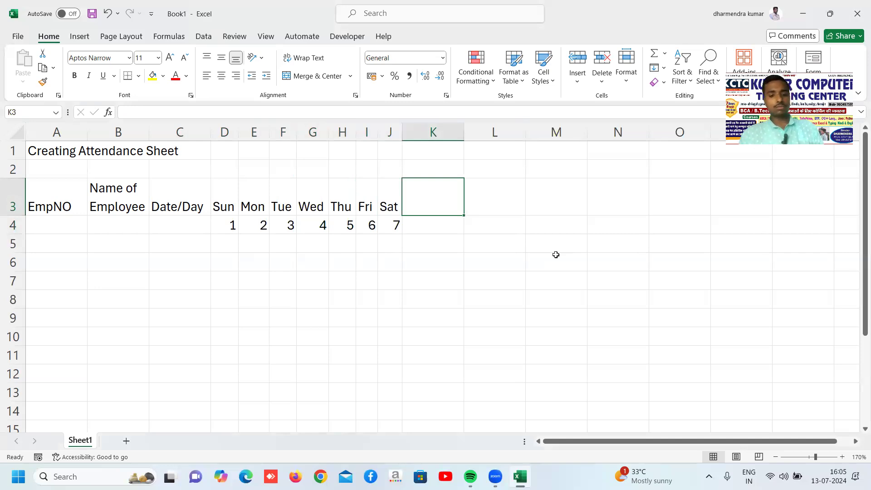
{"action": "type", "text": "Holi"}
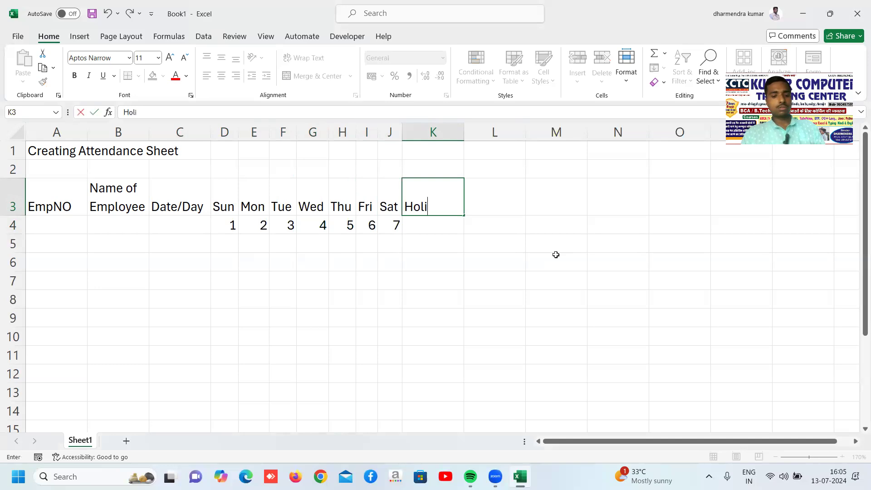
{"action": "type", "text": "days"}
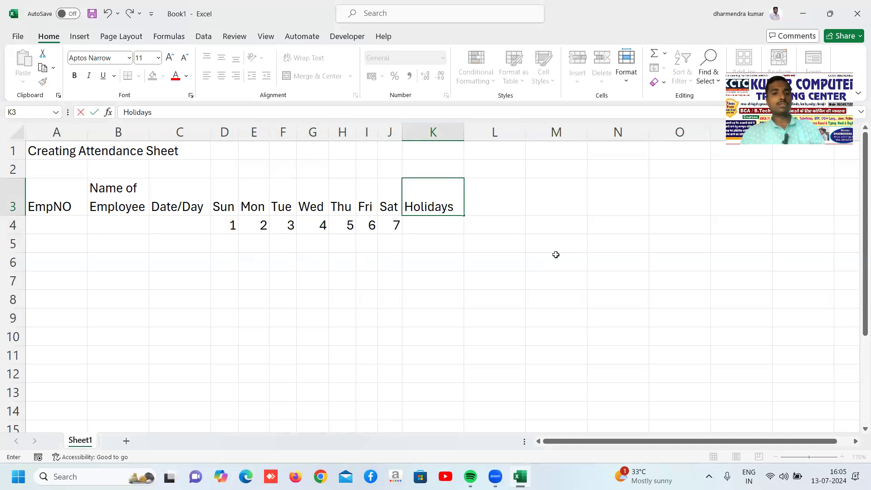
{"action": "key", "text": "Tab"}
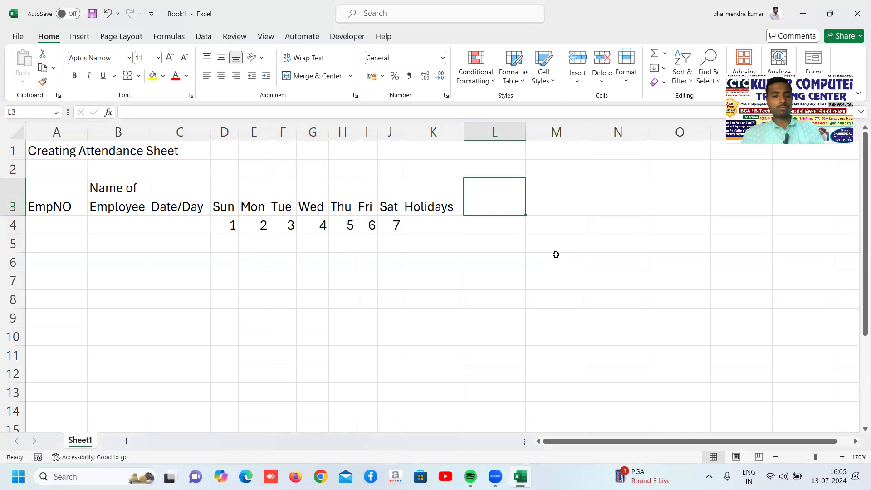
{"action": "type", "text": "To"}
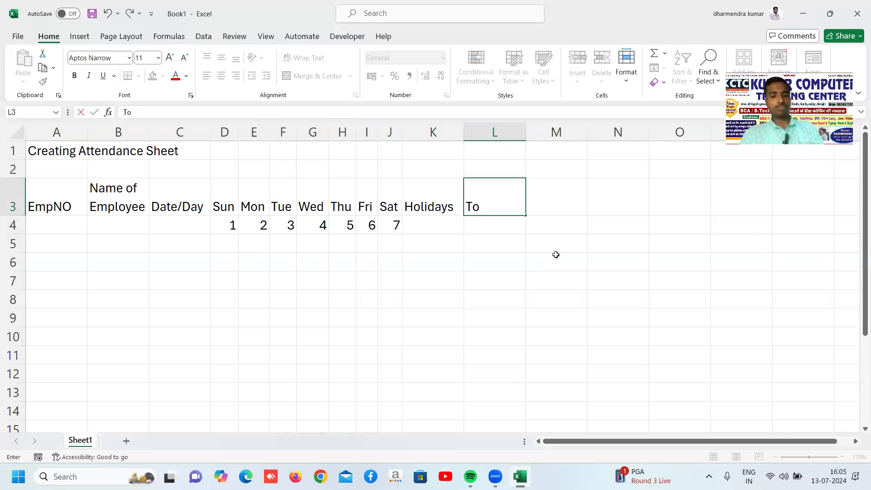
{"action": "type", "text": "tal Pr"}
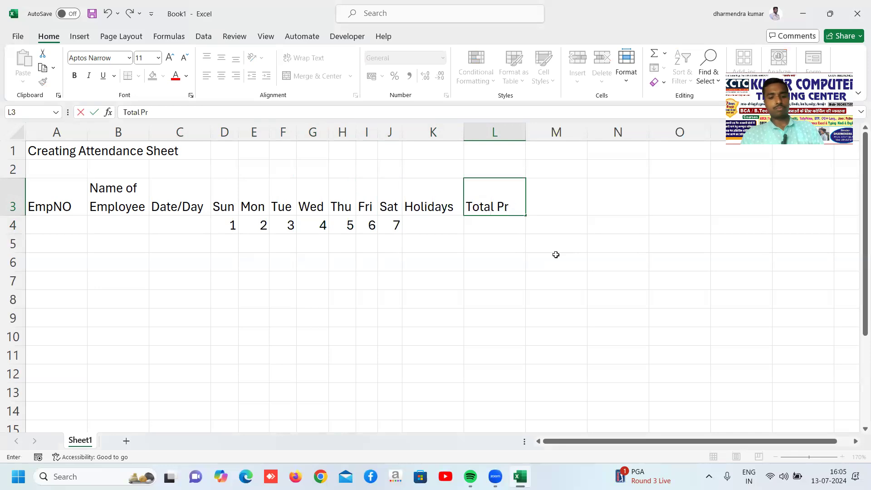
{"action": "type", "text": "esent"}
{"action": "key", "text": "BackSpace"}
{"action": "key", "text": "BackSpace"}
{"action": "key", "text": "BackSpace"}
{"action": "key", "text": "BackSpace"}
{"action": "key", "text": "BackSpace"}
{"action": "key", "text": "BackSpace"}
{"action": "key", "text": "BackSpace"}
{"action": "key", "text": "BackSpace"}
{"action": "key", "text": "BackSpace"}
{"action": "key", "text": "BackSpace"}
{"action": "key", "text": "BackSpace"}
{"action": "key", "text": "BackSpace"}
{"action": "key", "text": "BackSpace"}
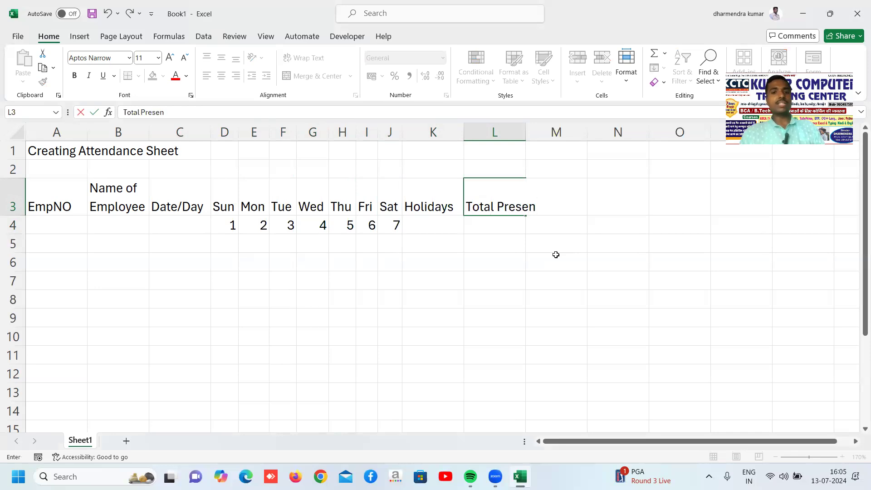
Enter the headers "Present" in cell L3 and "Absent" in cell M3.
{"action": "type", "text": "Present"}
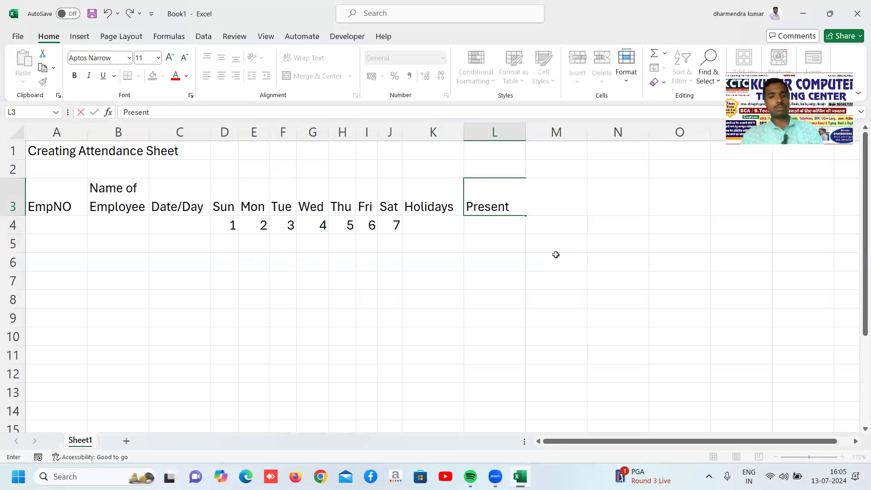
{"action": "key", "text": "Tab"}
{"action": "type", "text": "Absem"}
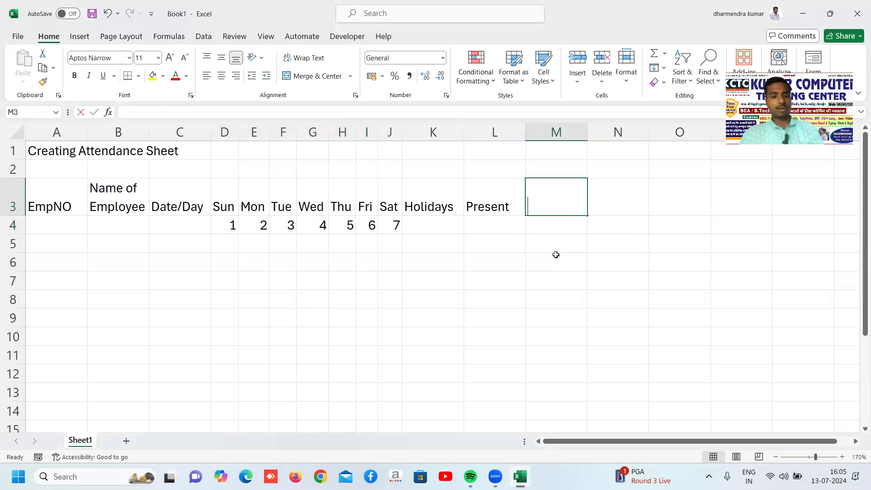
{"action": "key", "text": "BackSpace"}
{"action": "type", "text": "nt"}
{"action": "key", "text": "Tab"}
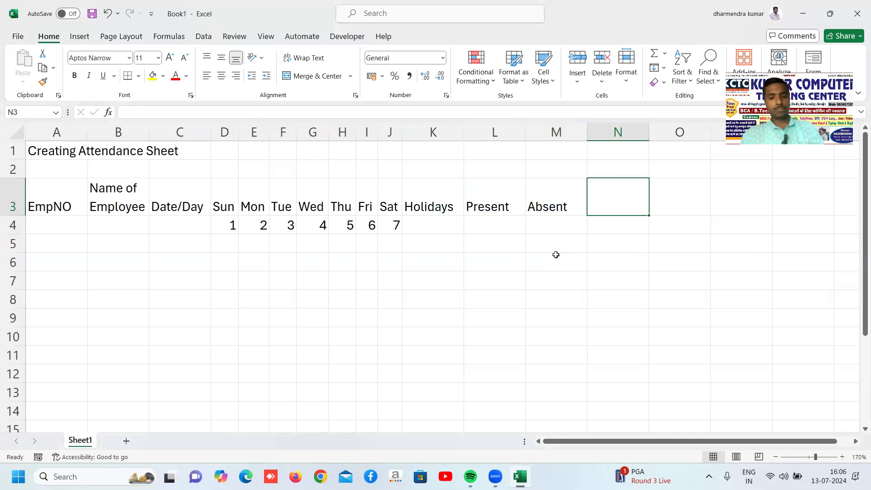
Enter the header "Total Present" in cell N3 and break it onto two lines before "Present".
{"action": "type", "text": "Total Present"}
{"action": "key", "text": "Tab"}
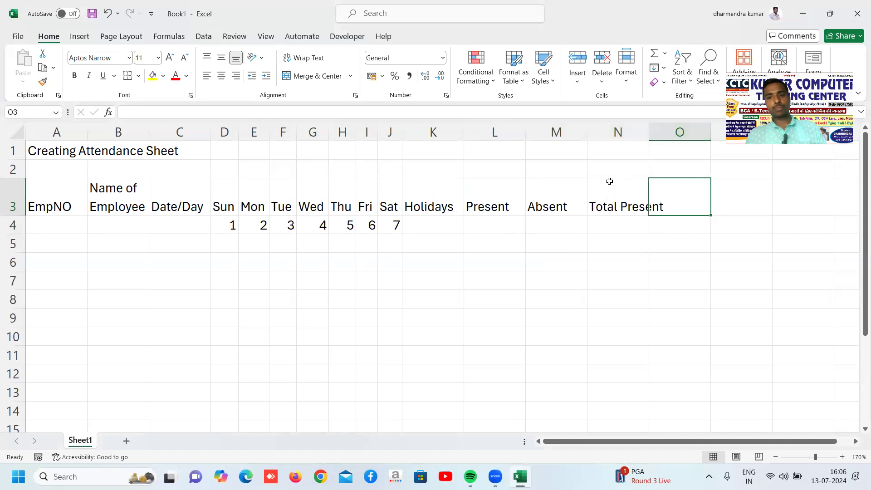
{"action": "double_click", "coordinate": [620, 206]}
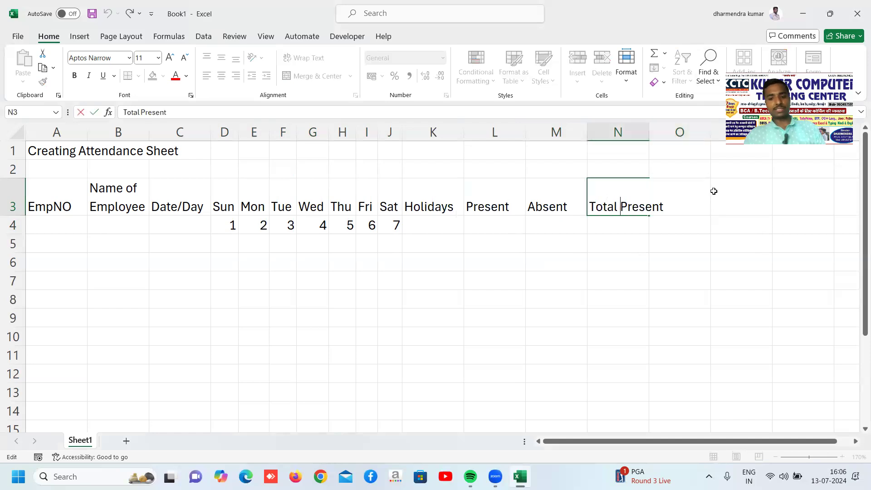
{"action": "key", "text": "alt+Return"}
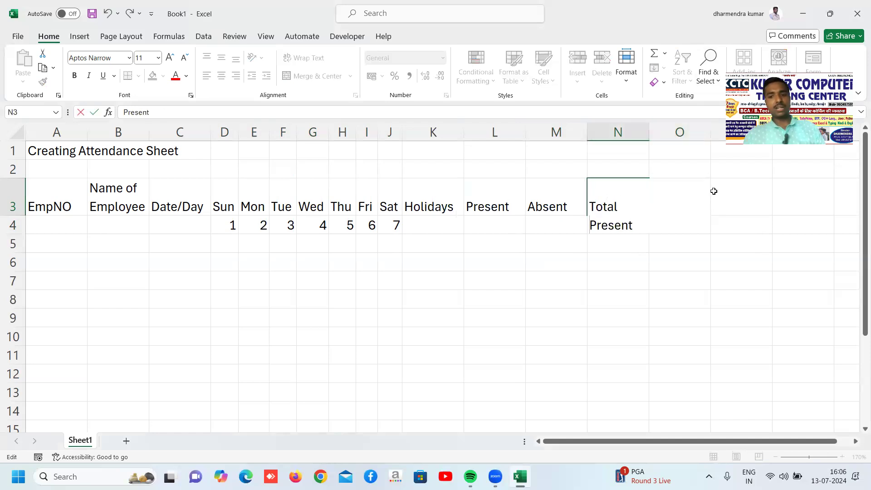
{"action": "key", "text": "Return"}
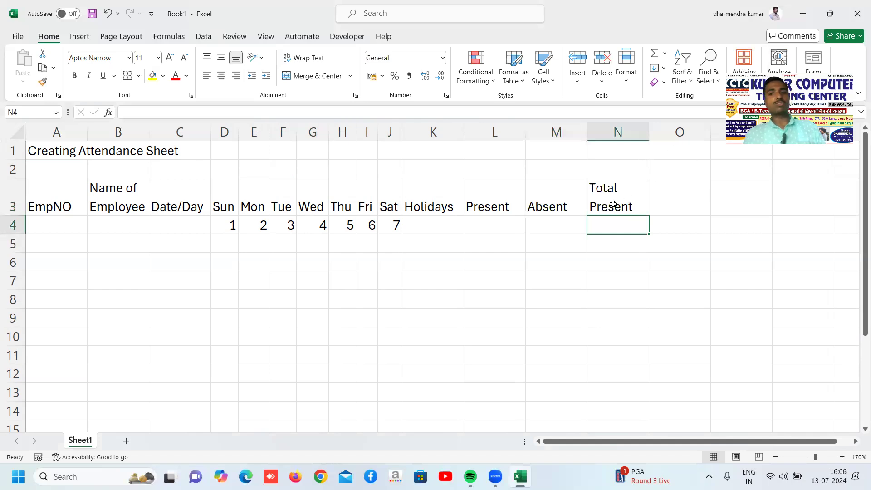
{"action": "left_click", "coordinate": [616, 190]}
{"action": "double_click", "coordinate": [616, 190]}
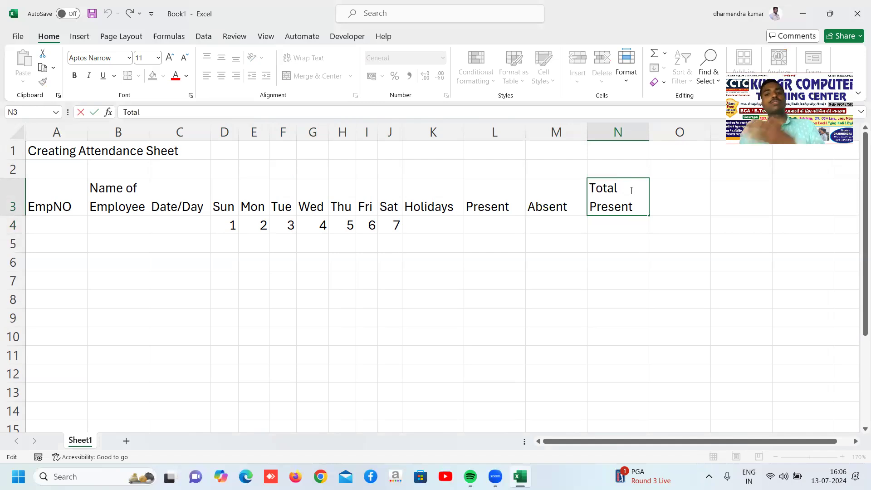
{"action": "key", "text": "Tab"}
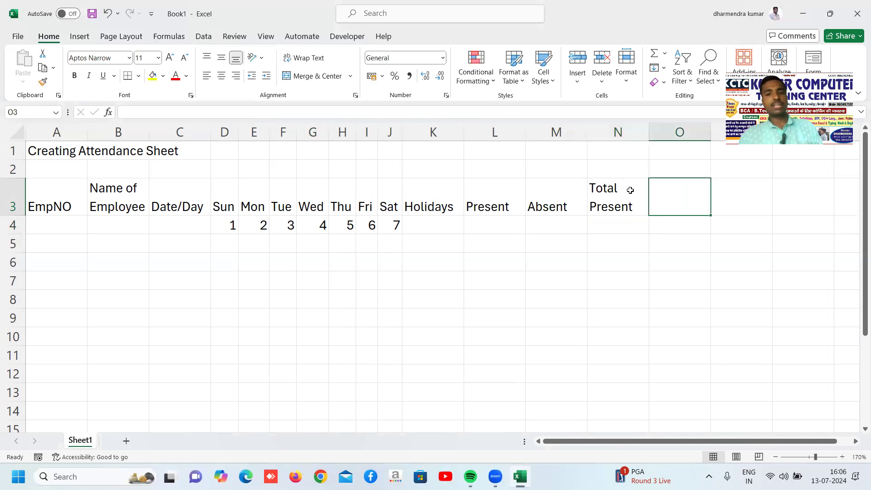
Enter the header "Per day Salary" in cell O3, beside the Total Present header.
{"action": "type", "text": "Pe"}
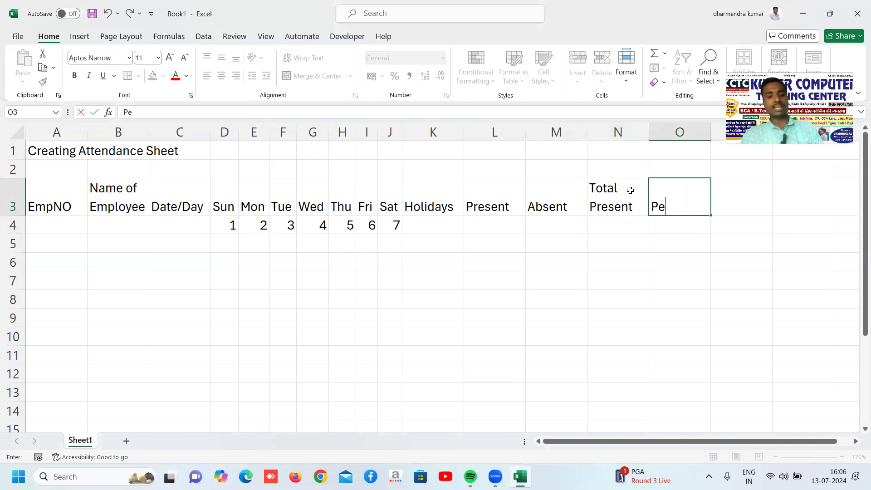
{"action": "type", "text": "r day S"}
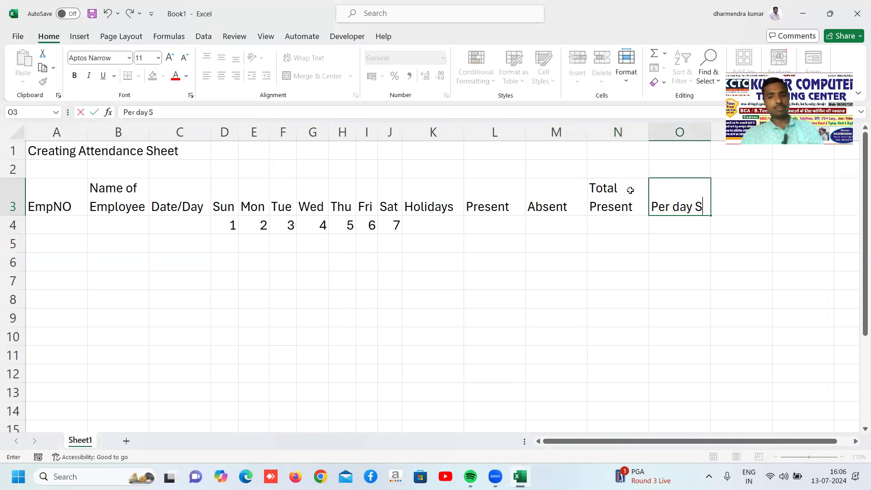
{"action": "type", "text": "alary"}
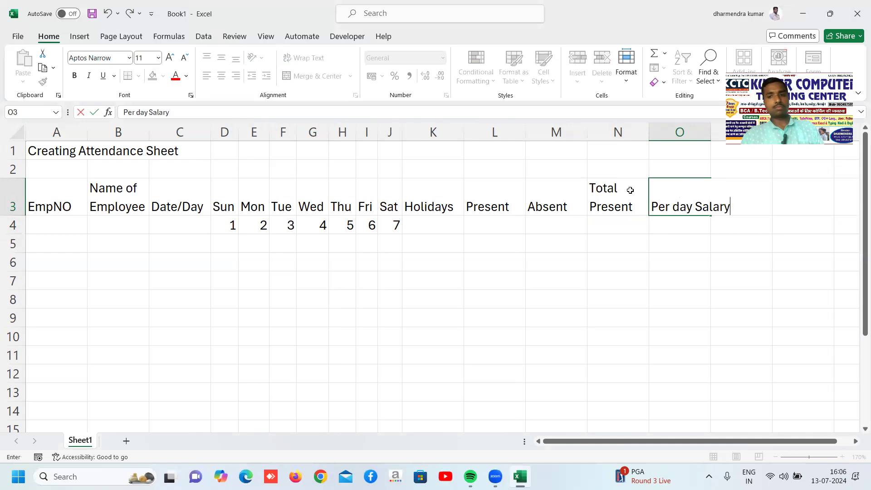
{"action": "key", "text": "Return"}
Apply Wrap Text to the header row from cell A3 to Q3.
{"action": "left_click", "coordinate": [690, 200]}
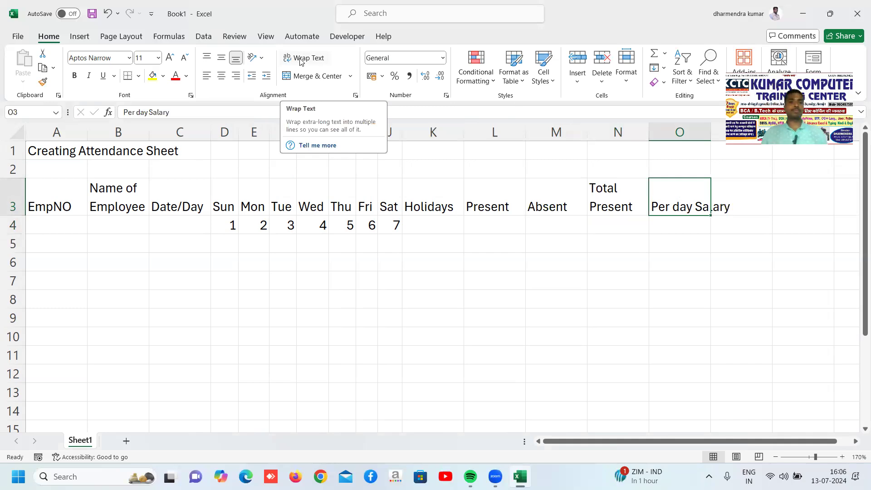
{"action": "left_click_drag", "start_coordinate": [41, 206], "coordinate": [817, 203]}
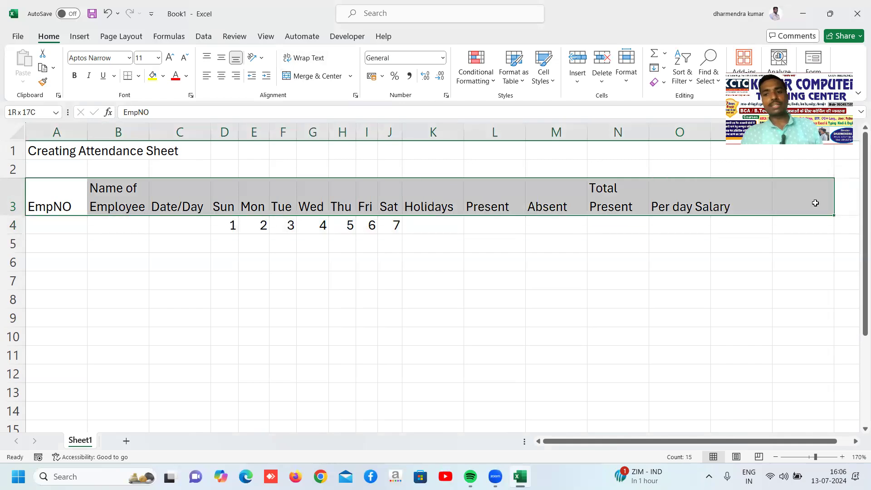
{"action": "left_click", "coordinate": [303, 58]}
Enter the header "Salary" in cell P3, beside the Per day Salary header.
{"action": "left_click", "coordinate": [745, 193]}
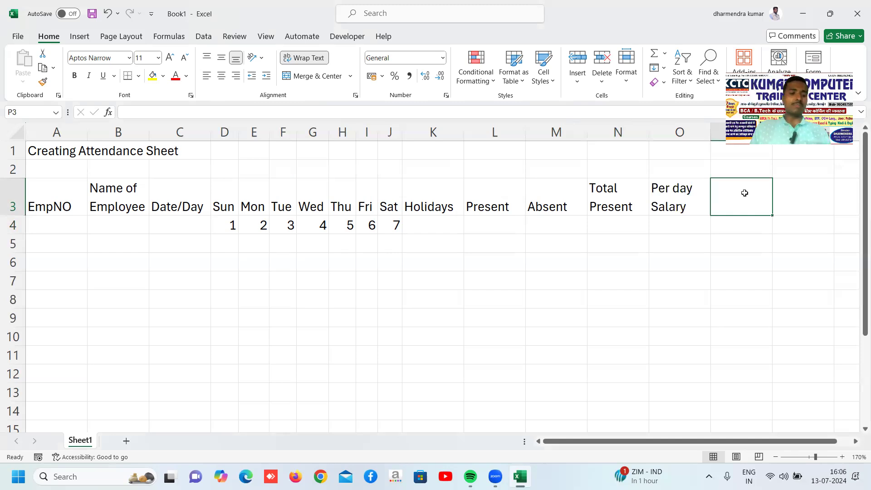
{"action": "type", "text": "Salary"}
{"action": "key", "text": "Return"}
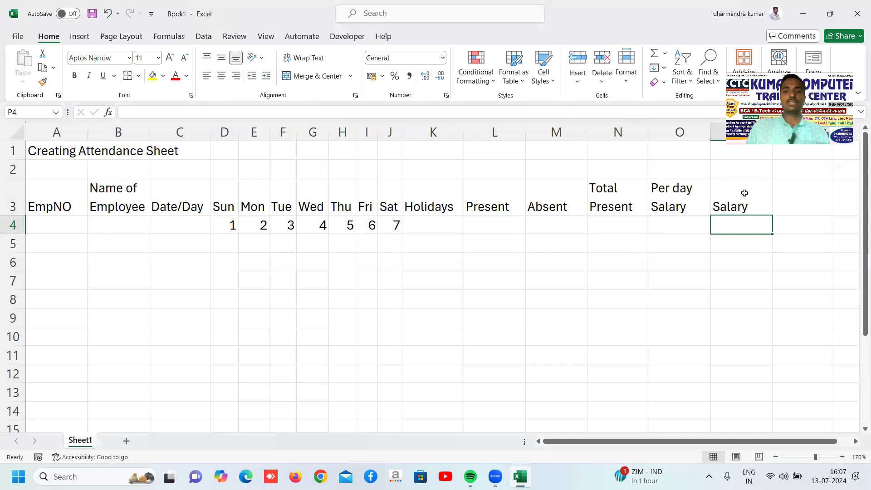
{"action": "key", "text": "Up"}
{"action": "key", "text": "Down"}
{"action": "key", "text": "Up"}
{"action": "key", "text": "Left"}
{"action": "key", "text": "Left"}
{"action": "key", "text": "Left"}
{"action": "key", "text": "Right"}
{"action": "key", "text": "Down"}
{"action": "key", "text": "Right"}
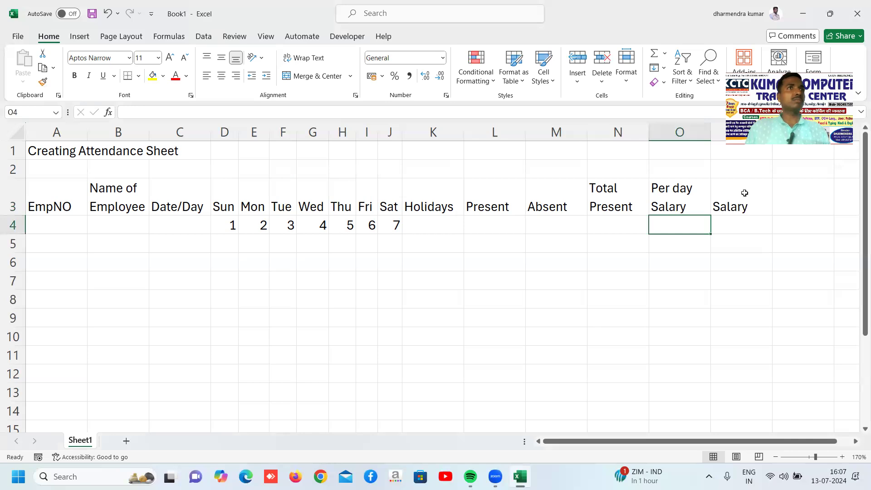
{"action": "key", "text": "Down"}
{"action": "key", "text": "Down"}
{"action": "key", "text": "Up"}
{"action": "key", "text": "Up"}
{"action": "key", "text": "Up"}
{"action": "key", "text": "Down"}
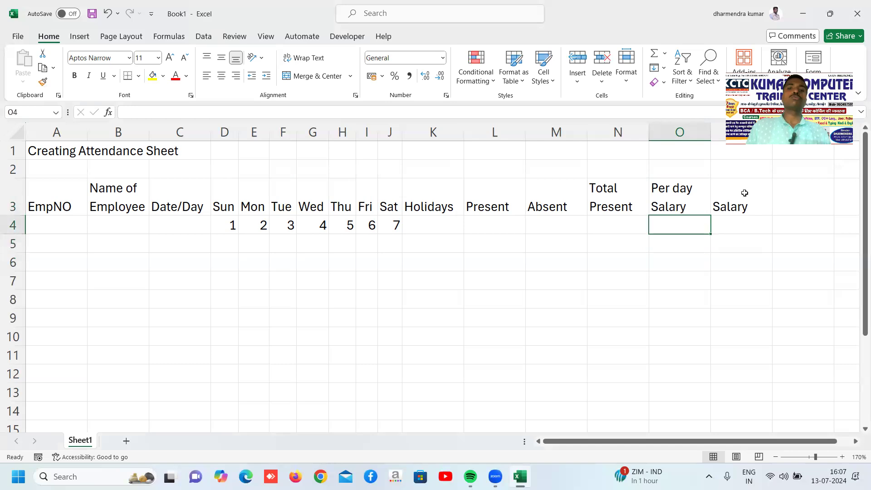
{"action": "key", "text": "Up"}
{"action": "key", "text": "Left"}
{"action": "key", "text": "Left"}
{"action": "key", "text": "Left"}
{"action": "key", "text": "Left"}
{"action": "key", "text": "Left"}
{"action": "key", "text": "Right"}
{"action": "key", "text": "Right"}
{"action": "key", "text": "Left"}
{"action": "key", "text": "Left"}
{"action": "key", "text": "Right"}
{"action": "key", "text": "Left"}
{"action": "key", "text": "Left"}
{"action": "key", "text": "Left"}
{"action": "key", "text": "Left"}
{"action": "key", "text": "Left"}
{"action": "key", "text": "Left"}
{"action": "key", "text": "Left"}
{"action": "key", "text": "Left"}
{"action": "key", "text": "Right"}
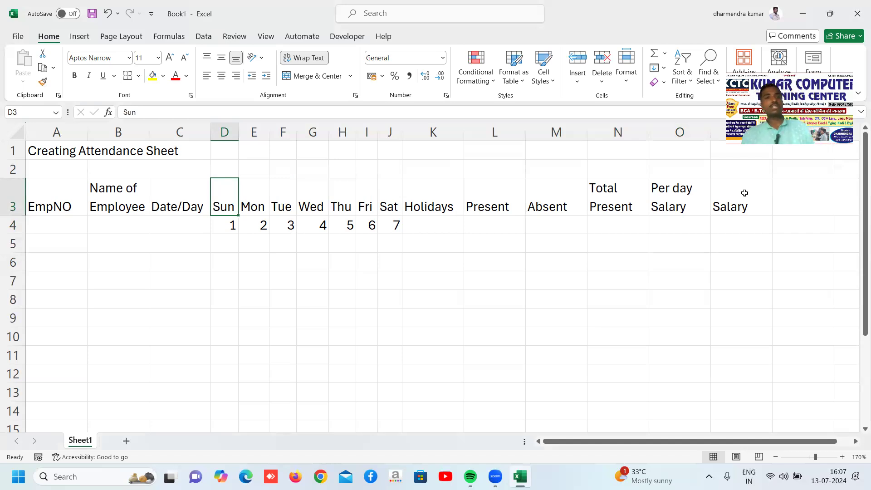
Apply all borders to the header rows from cell A3 to P4.
{"action": "left_click_drag", "start_coordinate": [50, 194], "coordinate": [766, 234]}
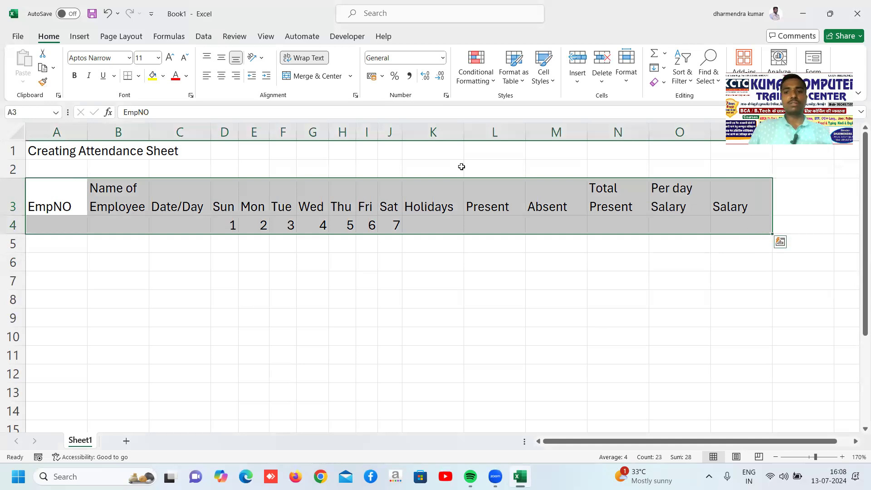
{"action": "left_click", "coordinate": [139, 77]}
{"action": "left_click", "coordinate": [155, 192]}
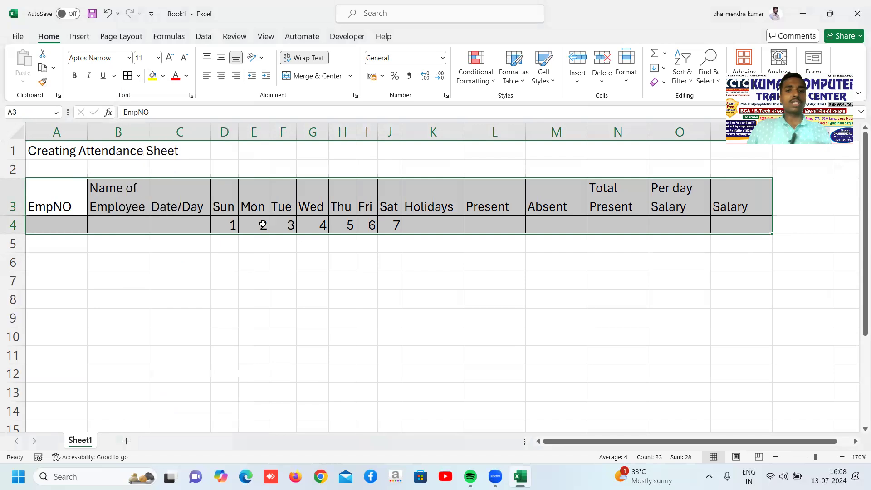
{"action": "left_click", "coordinate": [683, 274]}
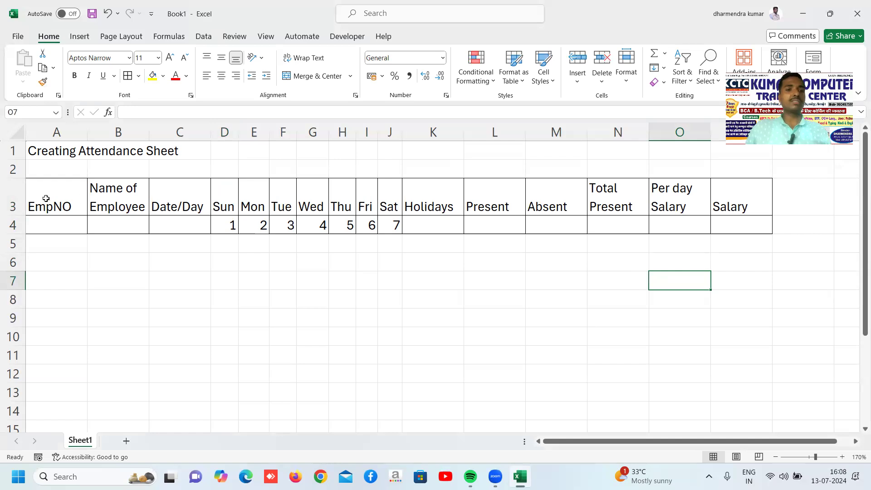
Merge and center the EmpNO header across cells A3:A4 and the employee name header across B3:B4.
{"action": "left_click_drag", "start_coordinate": [52, 193], "coordinate": [53, 227]}
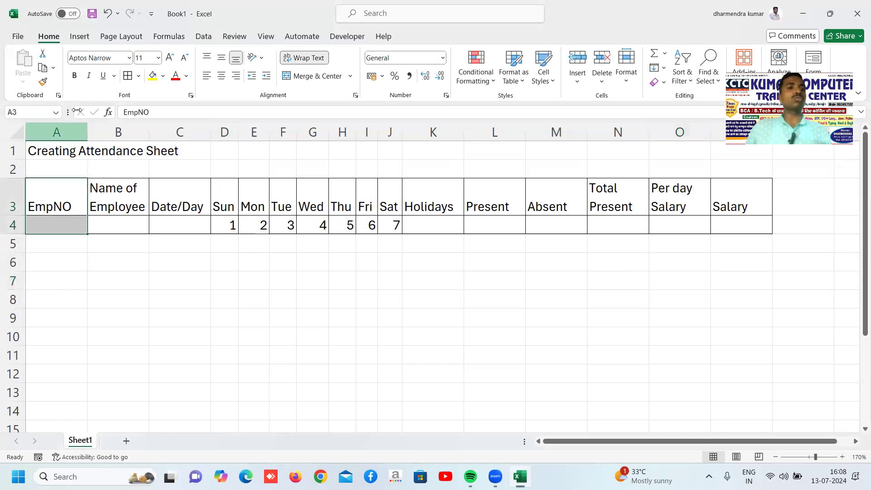
{"action": "left_click", "coordinate": [325, 76]}
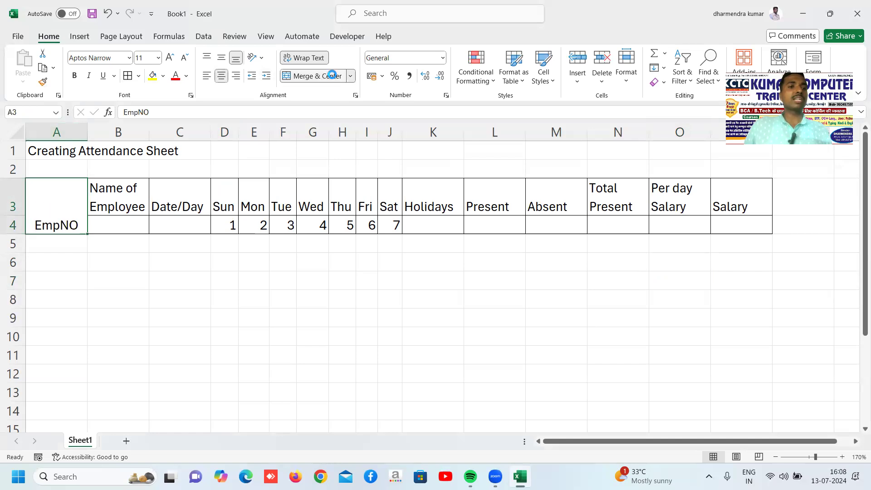
{"action": "left_click_drag", "start_coordinate": [107, 193], "coordinate": [120, 224]}
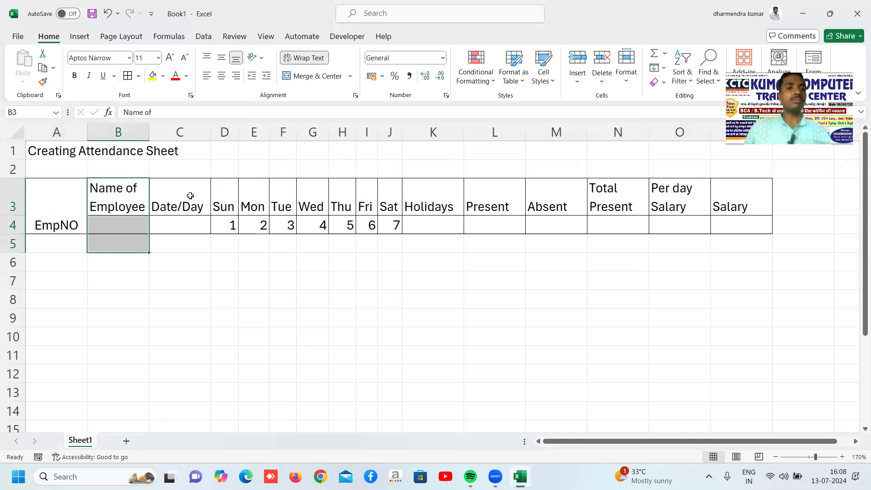
{"action": "left_click", "coordinate": [166, 204]}
{"action": "left_click_drag", "start_coordinate": [109, 192], "coordinate": [105, 222]}
{"action": "left_click", "coordinate": [313, 76]}
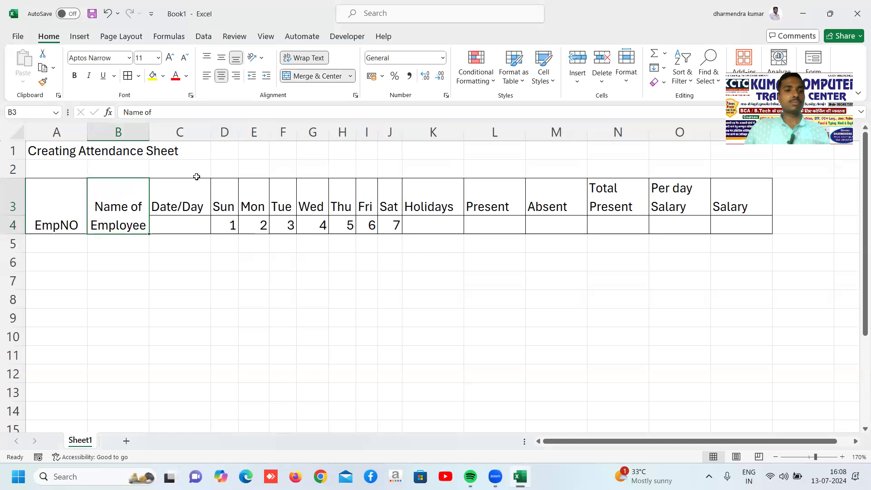
Shorten the header in cell C3 to "Day" and enter "date" in cell C4 below it.
{"action": "left_click", "coordinate": [185, 204]}
{"action": "left_click_drag", "start_coordinate": [186, 204], "coordinate": [182, 218]}
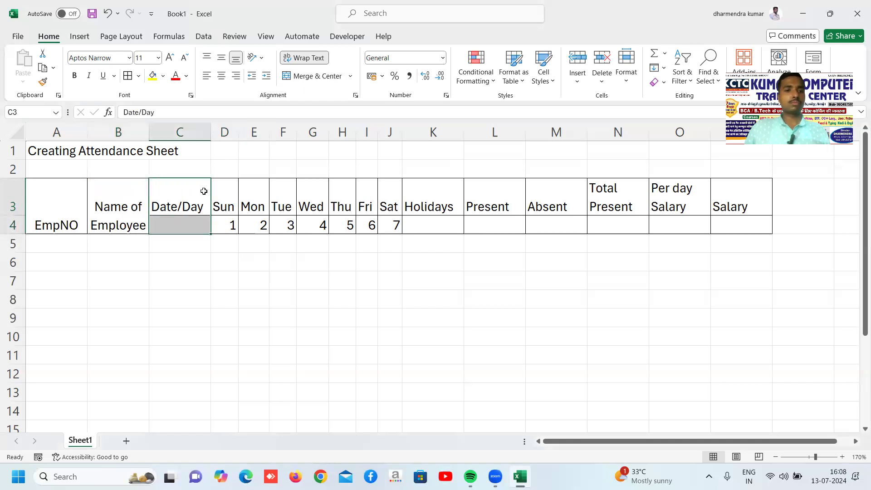
{"action": "double_click", "coordinate": [183, 206]}
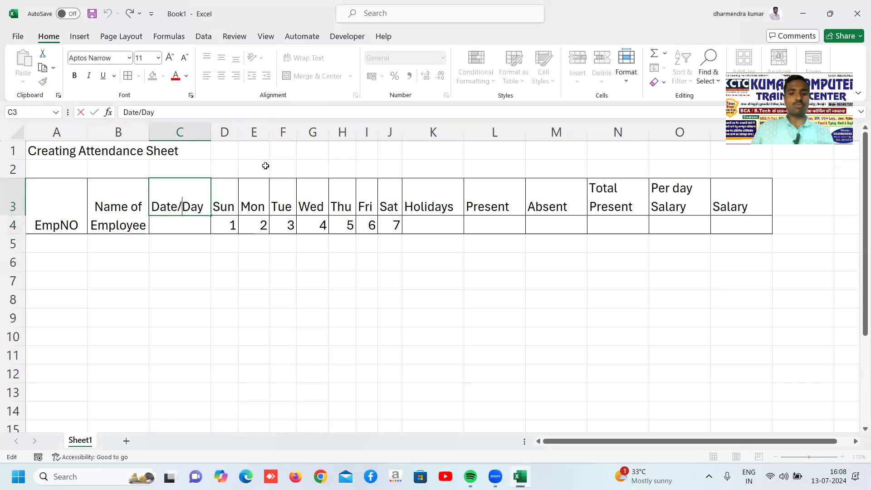
{"action": "key", "text": "BackSpace"}
{"action": "key", "text": "BackSpace"}
{"action": "key", "text": "BackSpace"}
{"action": "key", "text": "BackSpace"}
{"action": "key", "text": "BackSpace"}
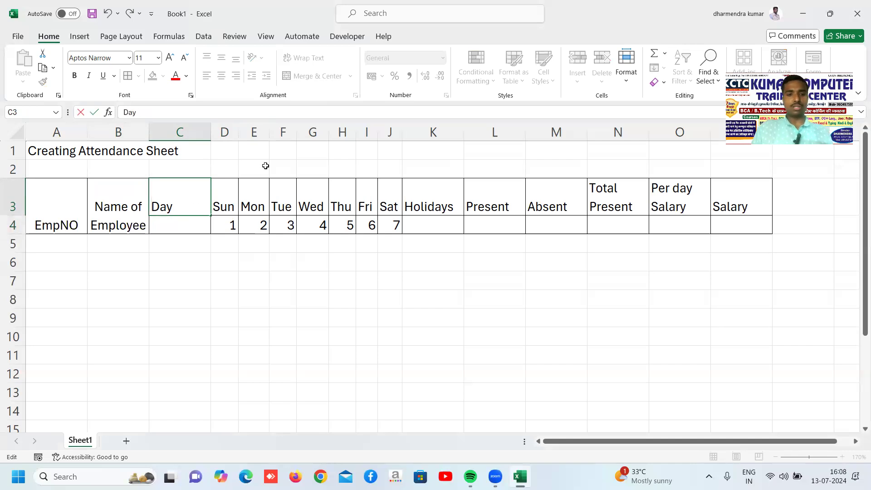
{"action": "key", "text": "Return"}
{"action": "type", "text": "date"}
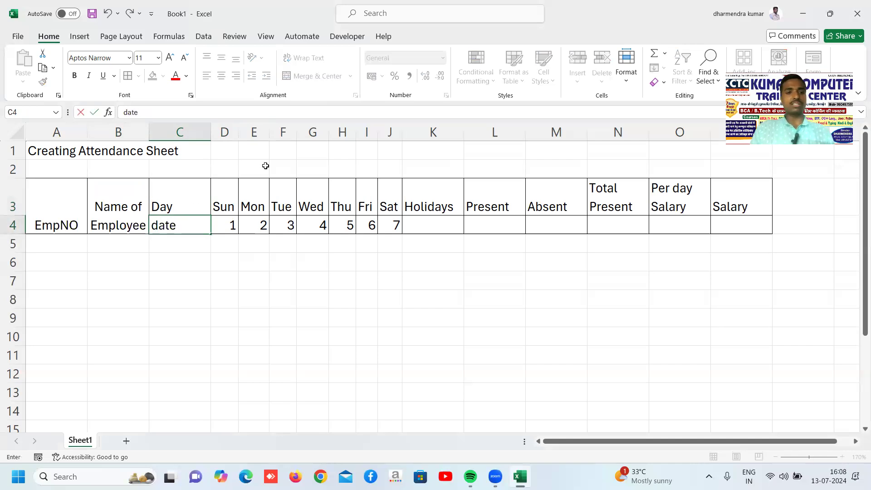
{"action": "key", "text": "Return"}
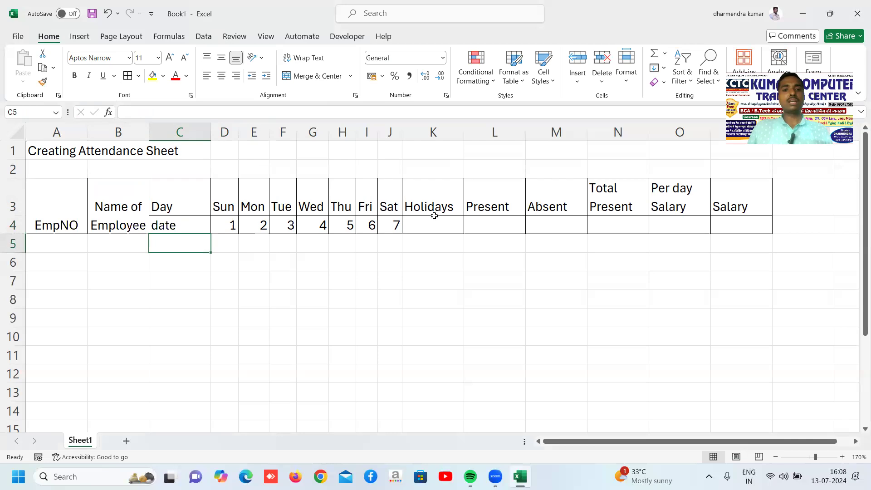
Merge and center the Holidays, Present and Absent headers across rows 3 and 4, each within its own column K, L and M.
{"action": "left_click_drag", "start_coordinate": [436, 196], "coordinate": [431, 216]}
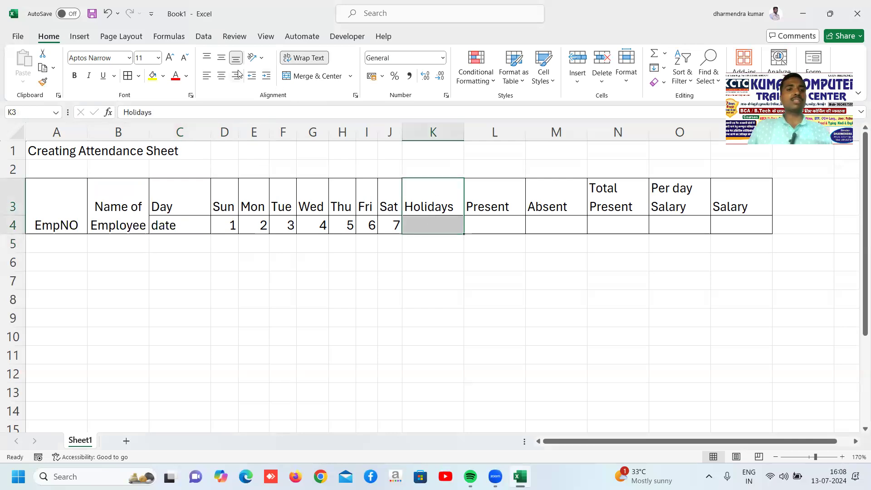
{"action": "left_click", "coordinate": [297, 76]}
{"action": "left_click_drag", "start_coordinate": [493, 200], "coordinate": [490, 223]}
{"action": "left_click", "coordinate": [304, 78]}
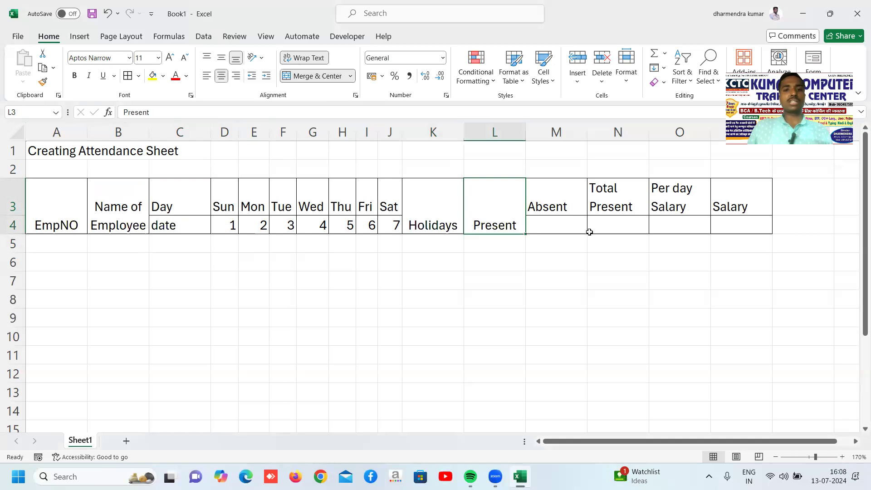
{"action": "left_click_drag", "start_coordinate": [552, 200], "coordinate": [553, 218]}
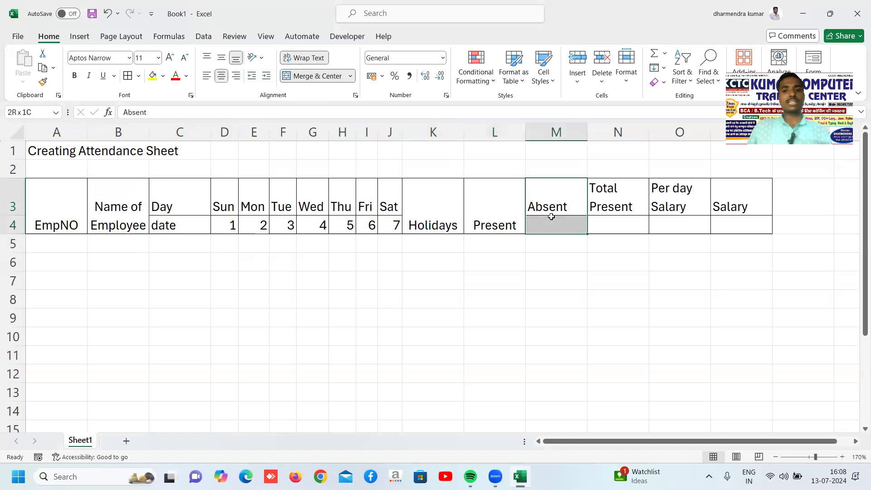
{"action": "left_click", "coordinate": [317, 77]}
Merge and center the Total Present, Per day Salary and Salary headers across rows 3 and 4, each in its own column.
{"action": "left_click_drag", "start_coordinate": [605, 190], "coordinate": [604, 223]}
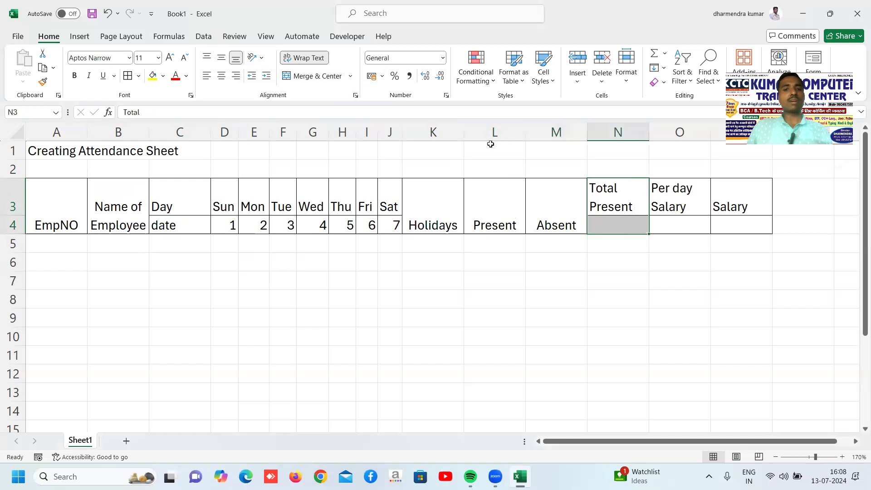
{"action": "left_click", "coordinate": [317, 75]}
{"action": "left_click_drag", "start_coordinate": [675, 191], "coordinate": [665, 220]}
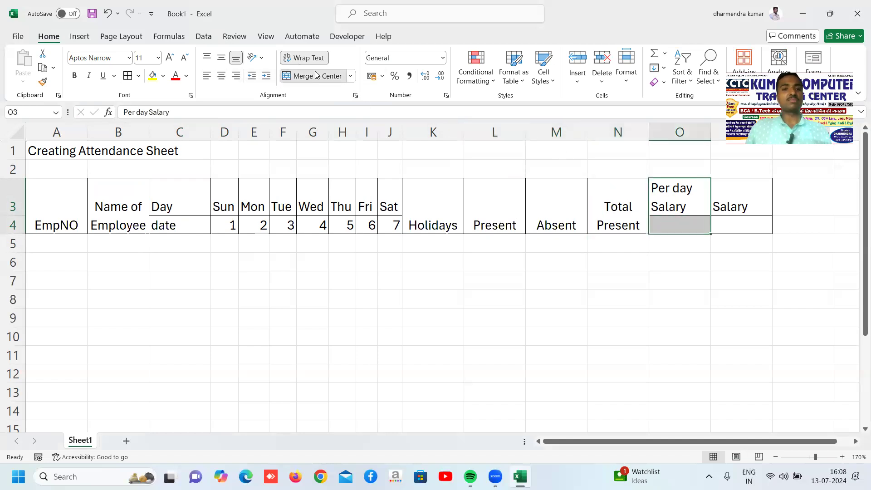
{"action": "left_click", "coordinate": [335, 81]}
{"action": "left_click_drag", "start_coordinate": [749, 205], "coordinate": [748, 225]}
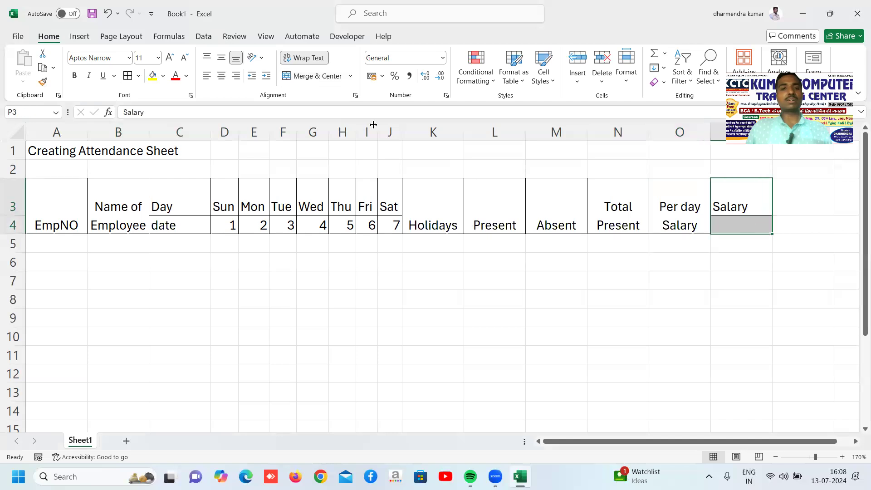
{"action": "left_click", "coordinate": [318, 76]}
{"action": "left_click", "coordinate": [520, 275]}
Middle-align the text vertically across the whole header block A3:P4.
{"action": "left_click_drag", "start_coordinate": [726, 210], "coordinate": [399, 205]}
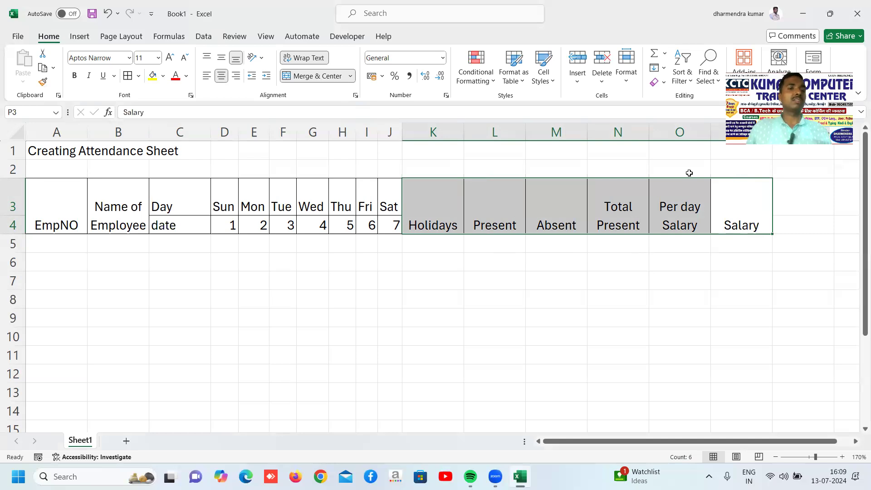
{"action": "left_click_drag", "start_coordinate": [45, 203], "coordinate": [745, 205]}
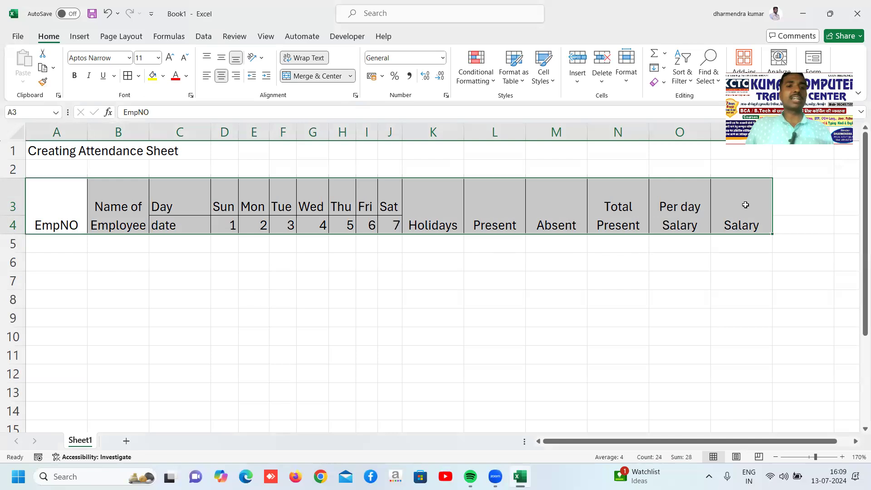
{"action": "left_click", "coordinate": [222, 58]}
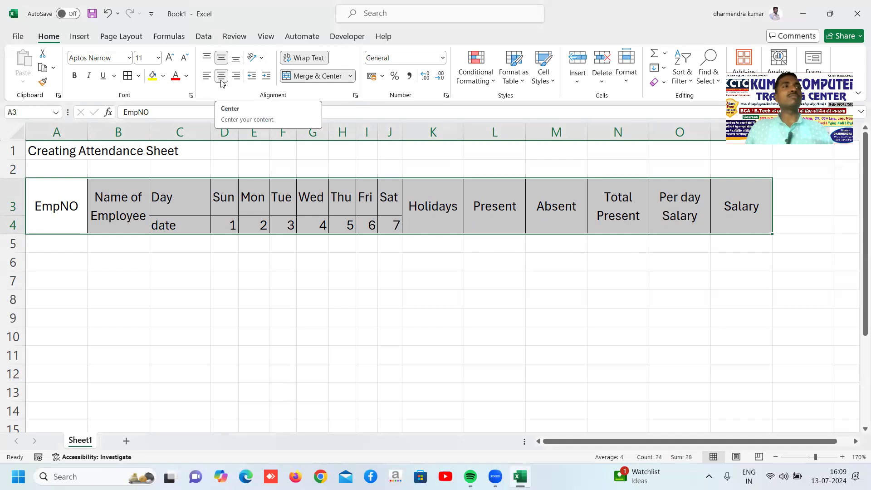
{"action": "left_click", "coordinate": [629, 335]}
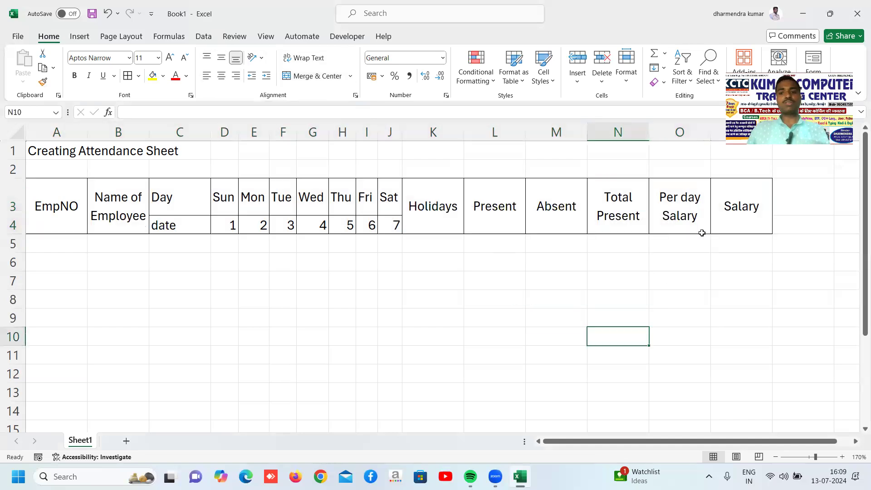
Fill the header block A3:P4 with yellow.
{"action": "left_click_drag", "start_coordinate": [58, 195], "coordinate": [748, 222]}
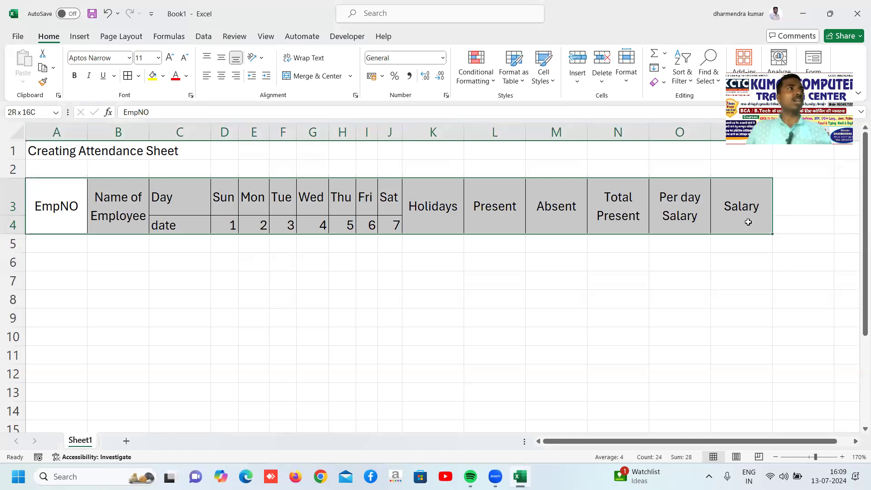
{"action": "mouse_move", "coordinate": [748, 222]}
{"action": "left_mouse_down"}
{"action": "mouse_move", "coordinate": [194, 206]}
{"action": "mouse_move", "coordinate": [768, 231]}
{"action": "mouse_move", "coordinate": [749, 225]}
{"action": "left_mouse_up"}
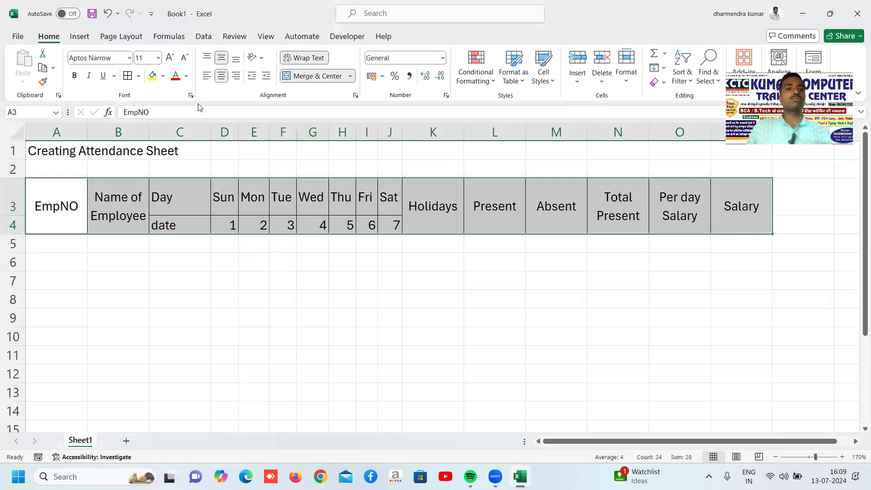
{"action": "left_click", "coordinate": [152, 75]}
{"action": "left_click", "coordinate": [601, 338]}
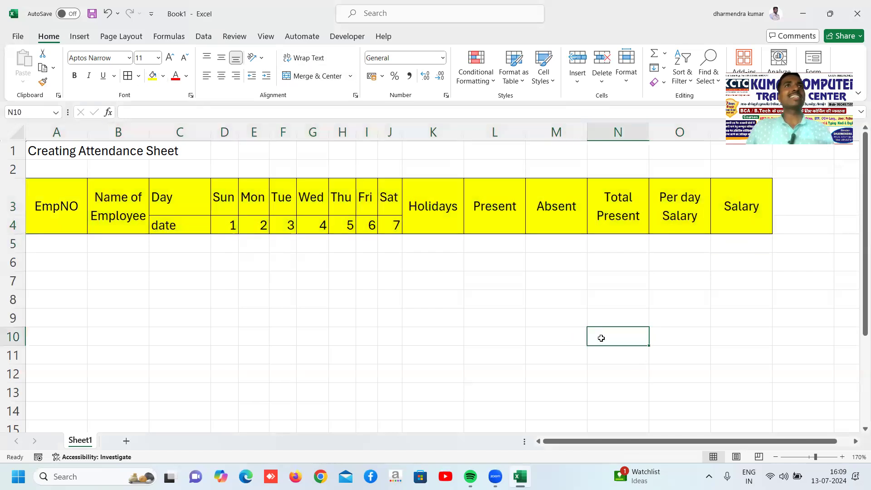
Change the fill of the header block A3:P4 to a medium blue theme color.
{"action": "left_click_drag", "start_coordinate": [59, 206], "coordinate": [726, 211]}
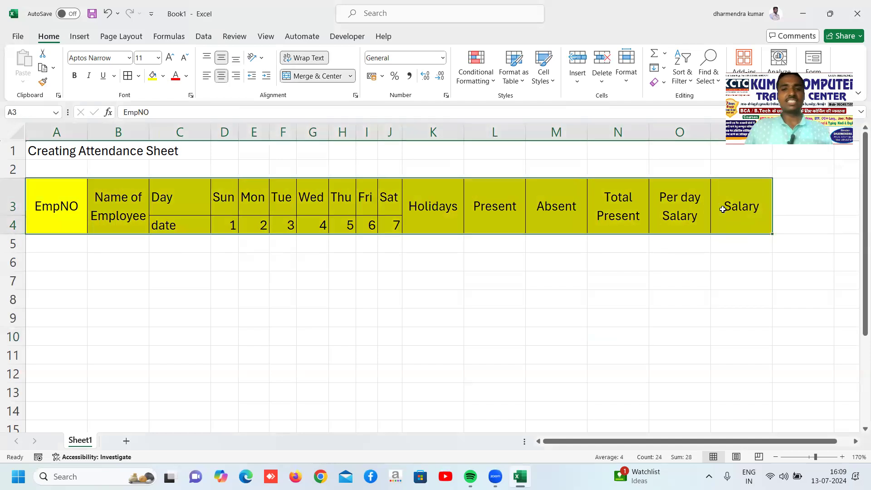
{"action": "left_click", "coordinate": [162, 76]}
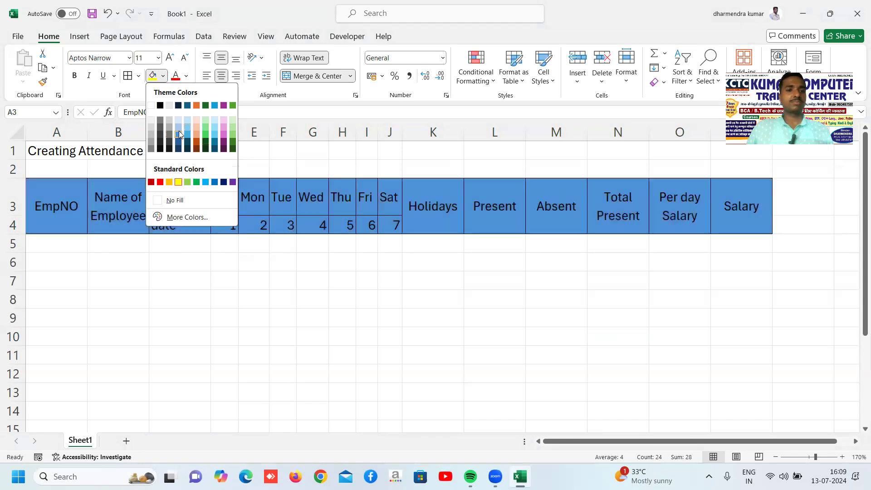
{"action": "left_click", "coordinate": [179, 130]}
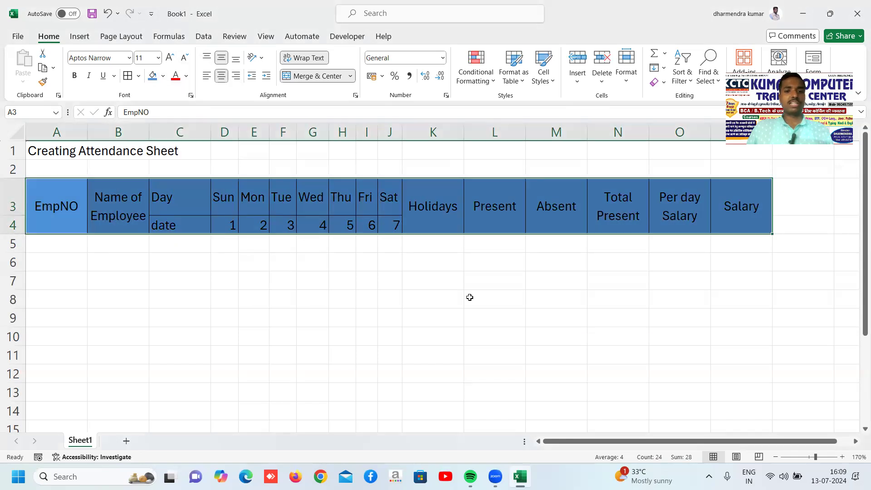
{"action": "left_click", "coordinate": [287, 222]}
{"action": "left_click", "coordinate": [354, 316]}
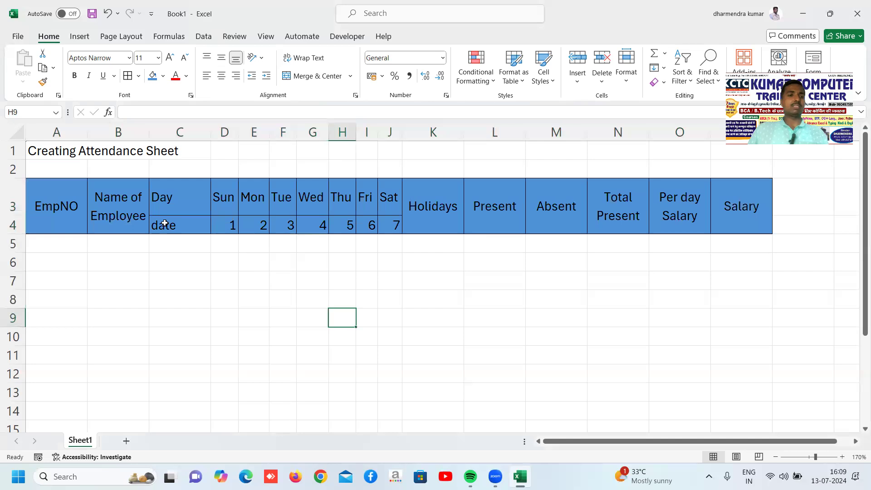
Set the fill of the header block A3:P4 to a light blue theme color.
{"action": "left_click_drag", "start_coordinate": [58, 195], "coordinate": [735, 213]}
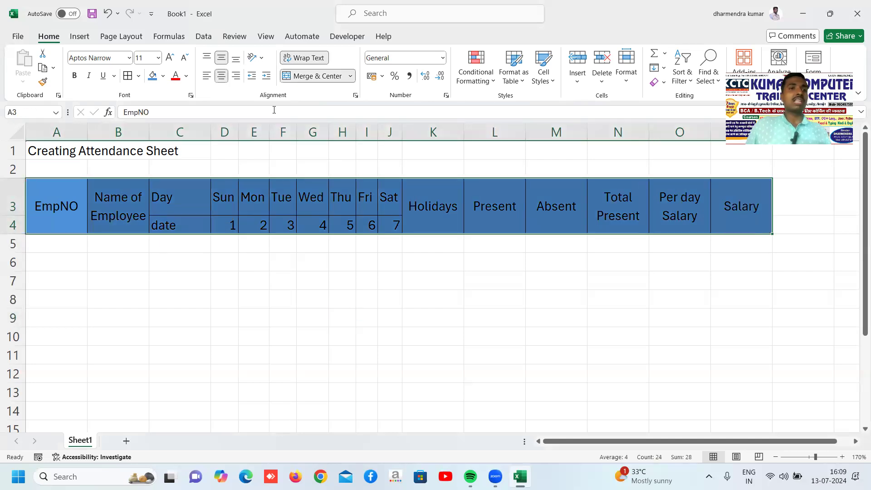
{"action": "left_click", "coordinate": [163, 76]}
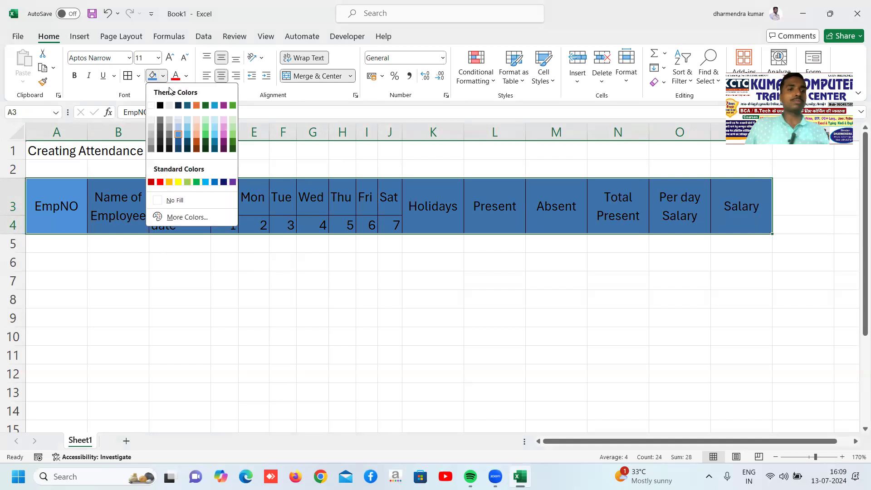
{"action": "left_click", "coordinate": [189, 119]}
{"action": "left_click", "coordinate": [494, 335]}
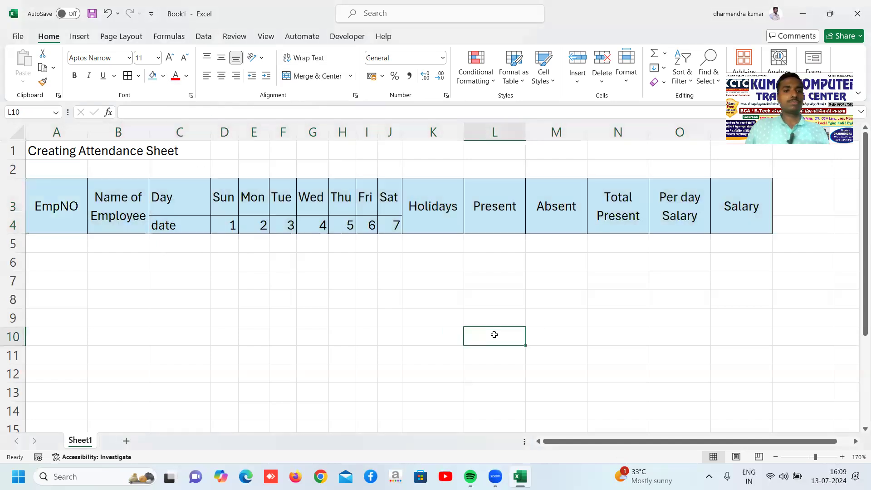
{"action": "left_click", "coordinate": [185, 280]}
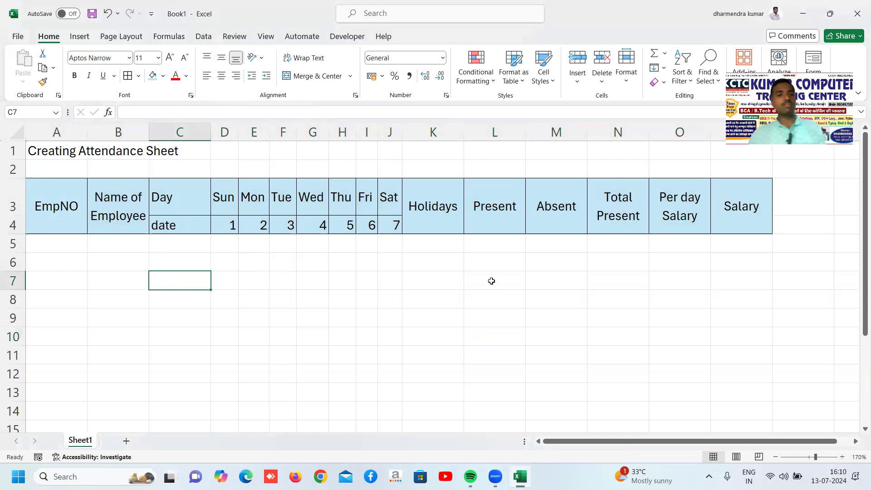
Apply all borders to the empty data rows A5:P11 beneath the headers.
{"action": "left_click_drag", "start_coordinate": [50, 245], "coordinate": [729, 356]}
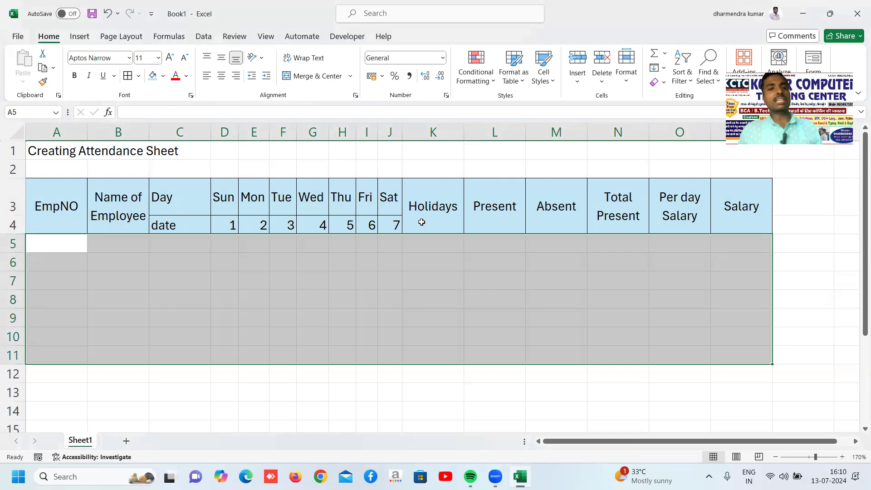
{"action": "left_click", "coordinate": [127, 76]}
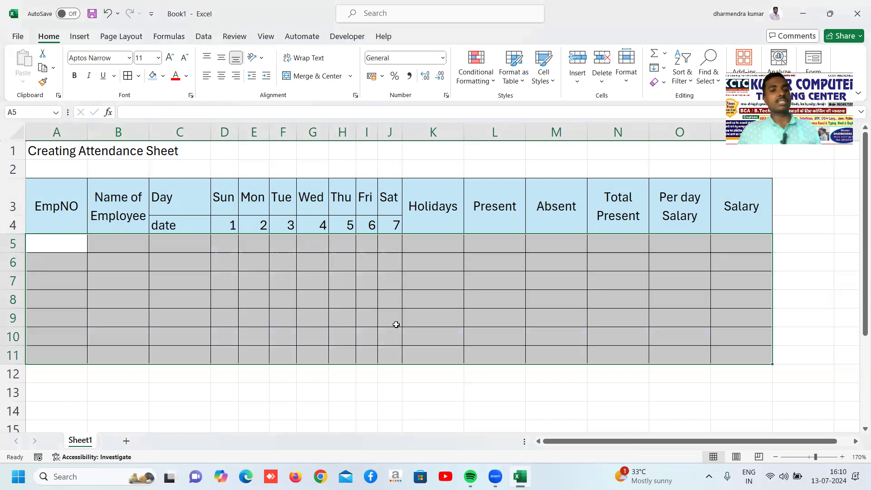
{"action": "left_click", "coordinate": [626, 379]}
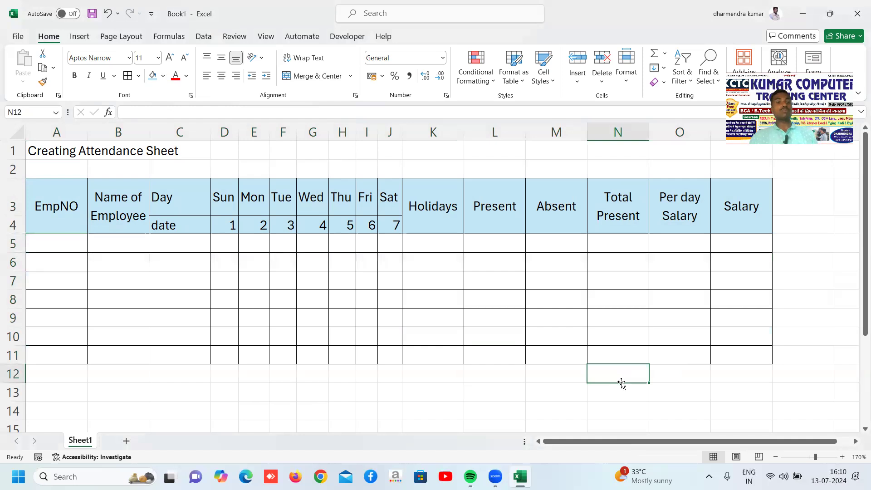
Enter the first employee number in cell A5 and fill the series down to cell A11.
{"action": "left_click", "coordinate": [39, 243]}
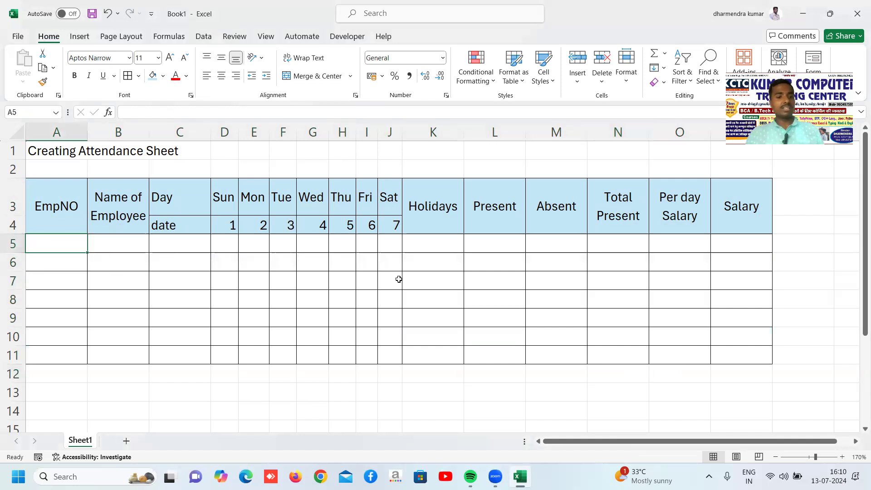
{"action": "type", "text": "E001"}
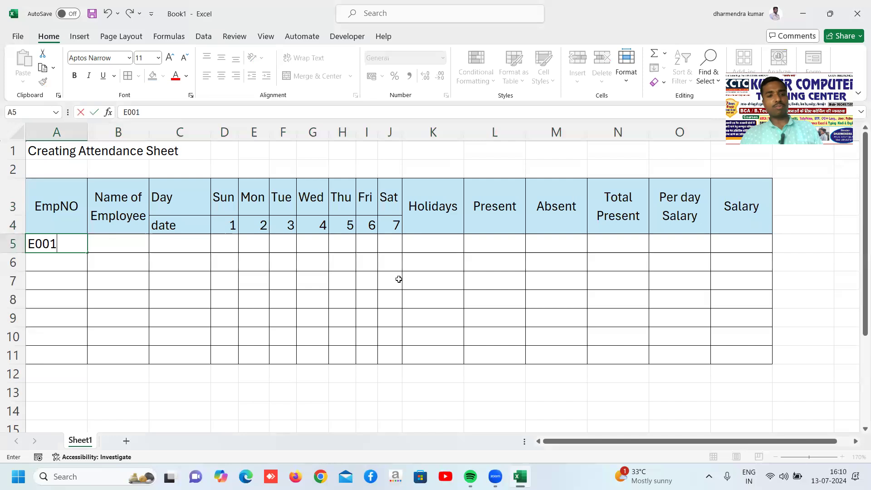
{"action": "key", "text": "Return"}
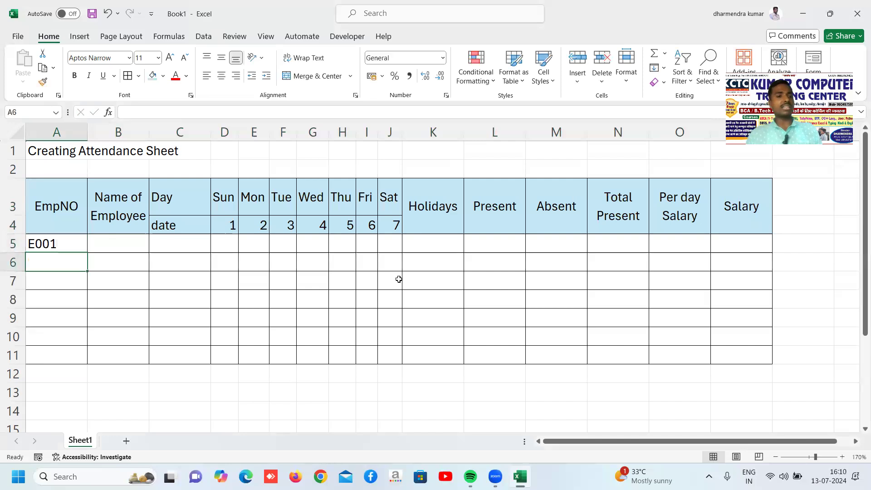
{"action": "left_click", "coordinate": [53, 243]}
{"action": "left_click_drag", "start_coordinate": [84, 251], "coordinate": [80, 361]}
Enter the first employee's full name in cell B5.
{"action": "left_click", "coordinate": [121, 248]}
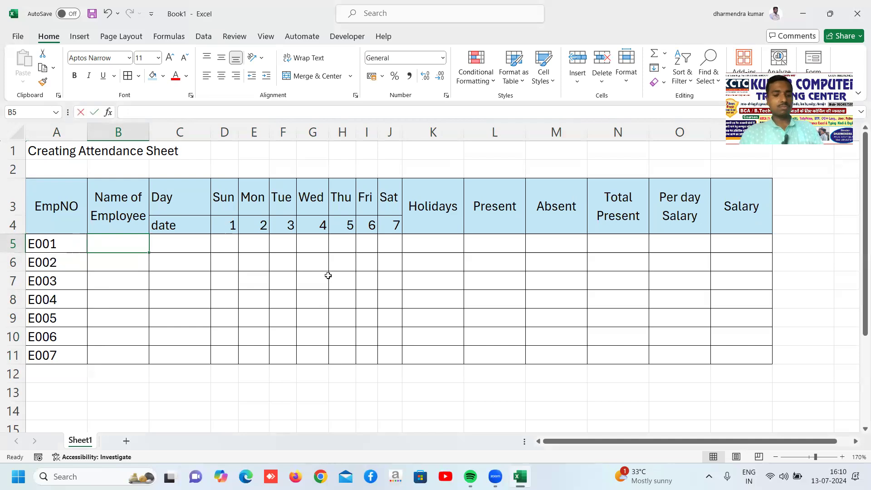
{"action": "type", "text": "Ananya Rani"}
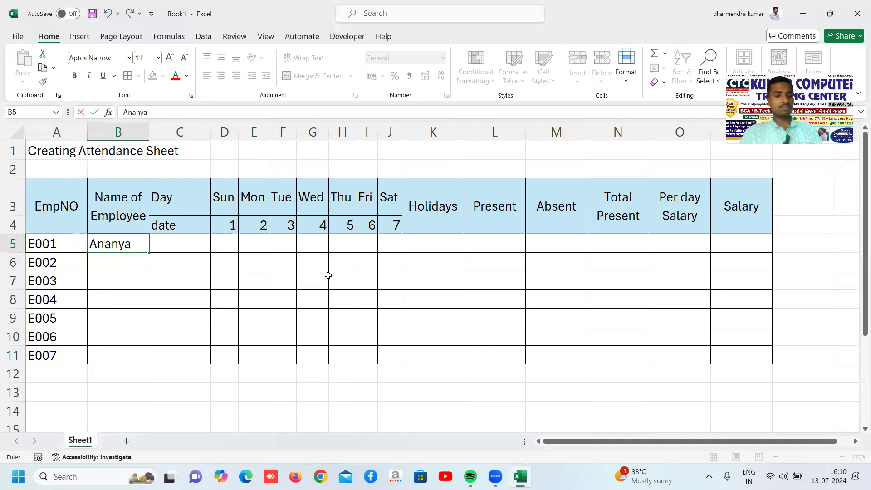
{"action": "key", "text": "Return"}
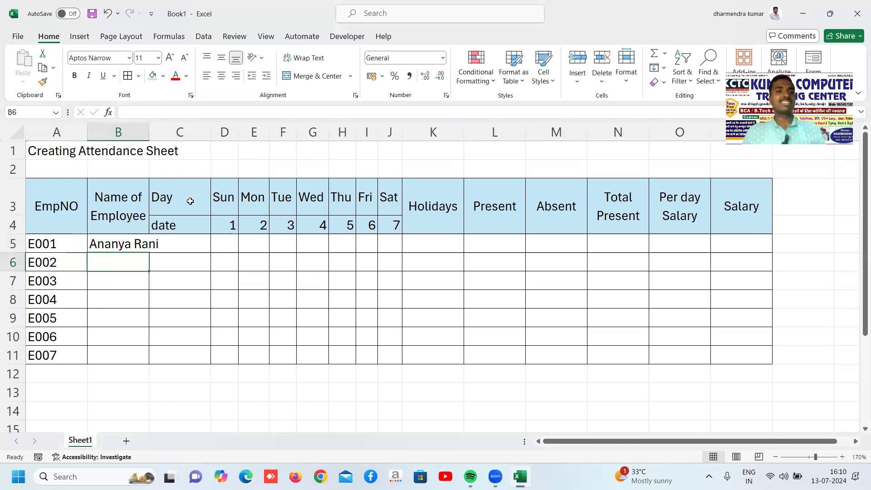
Widen column B to fit the name in B5 and enter the second and third employees' names in B6 and B7.
{"action": "left_click_drag", "start_coordinate": [155, 137], "coordinate": [173, 137]}
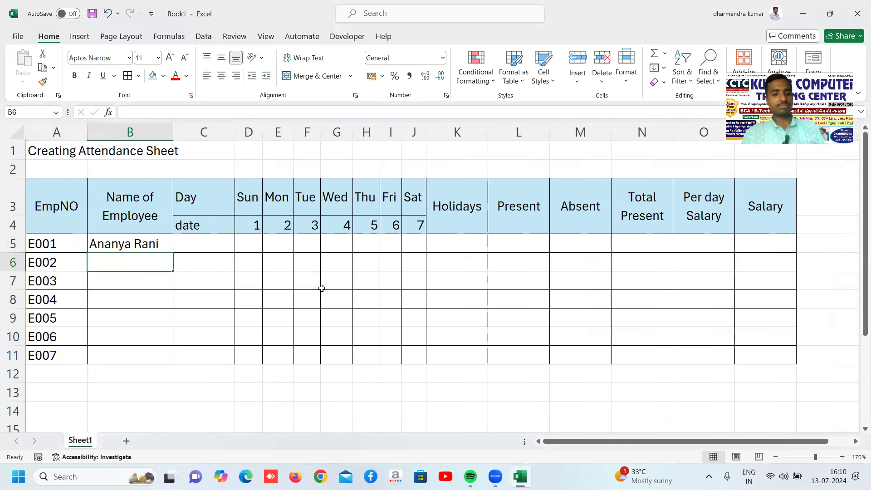
{"action": "type", "text": "Adit"}
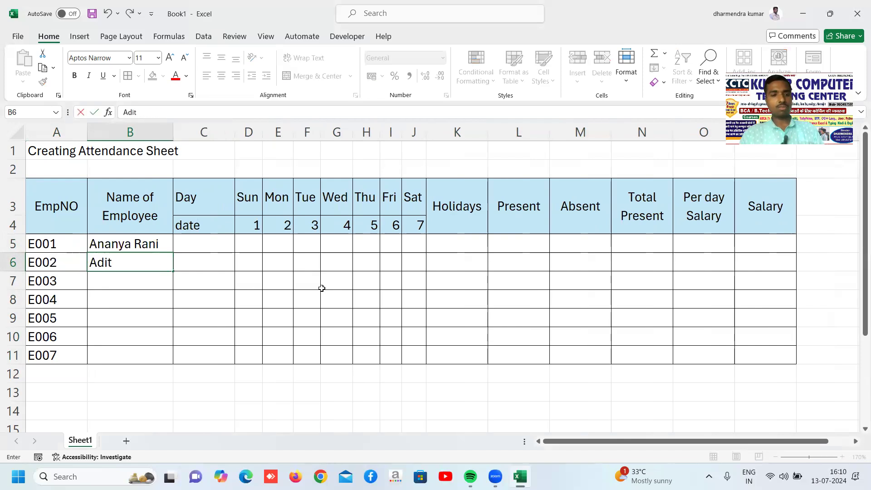
{"action": "type", "text": "i Kumari"}
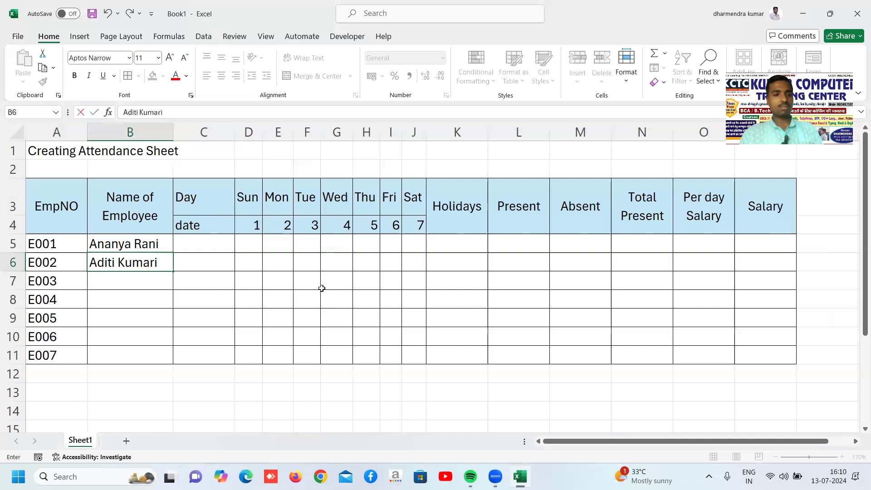
{"action": "key", "text": "Return"}
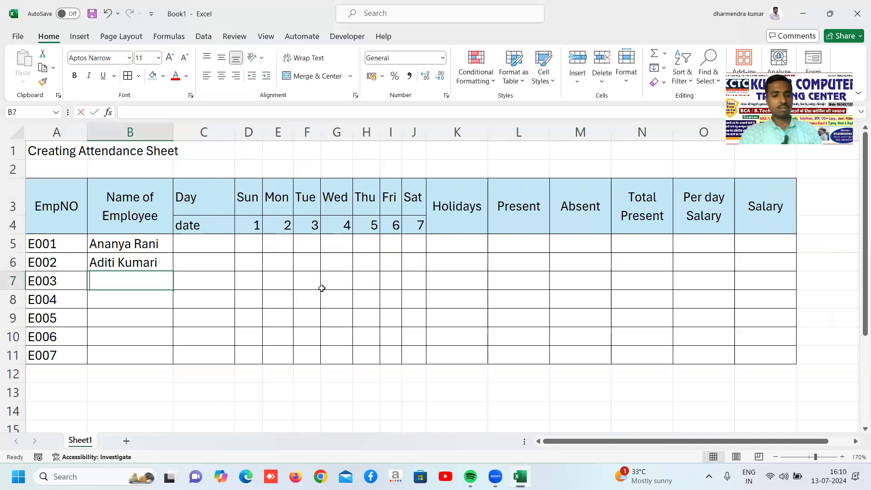
{"action": "type", "text": "Ambika"}
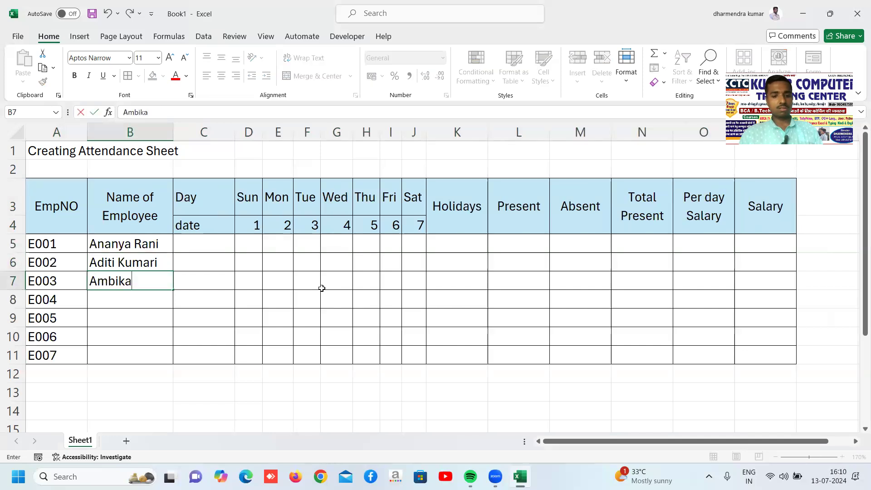
{"action": "key", "text": "Return"}
Enter the fourth and fifth employees' full names in cells B8 and B9.
{"action": "type", "text": "Abhina"}
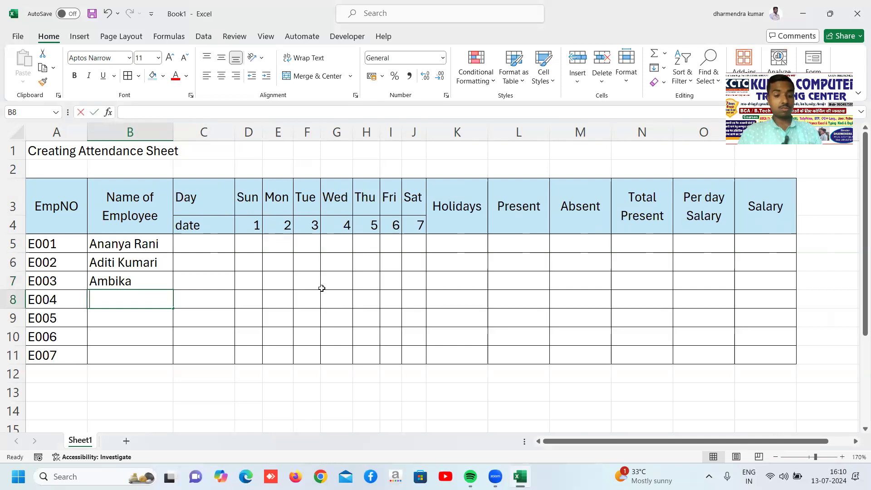
{"action": "type", "text": "v Kumar"}
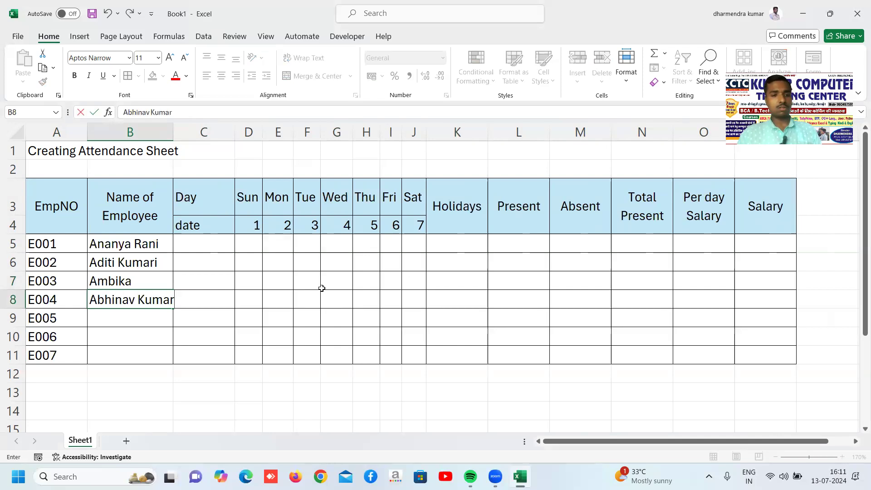
{"action": "key", "text": "Return"}
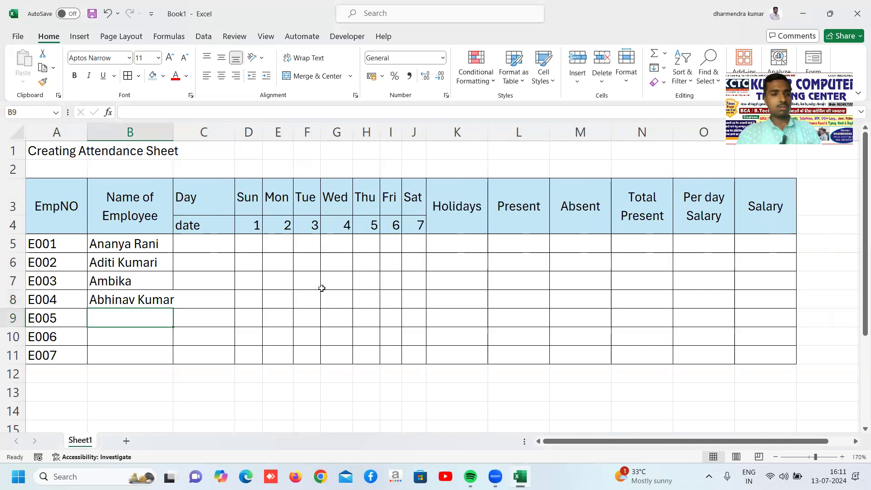
{"action": "type", "text": "Sad"}
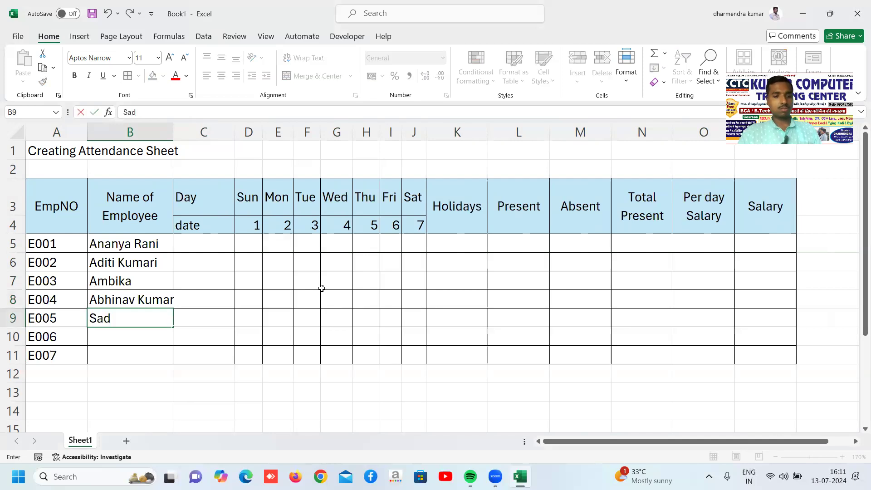
{"action": "type", "text": "hvi Kumari"}
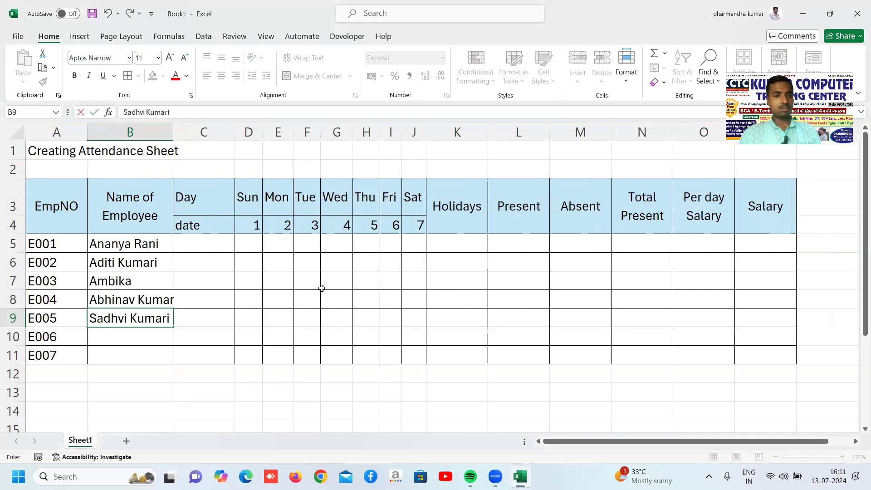
{"action": "key", "text": "Return"}
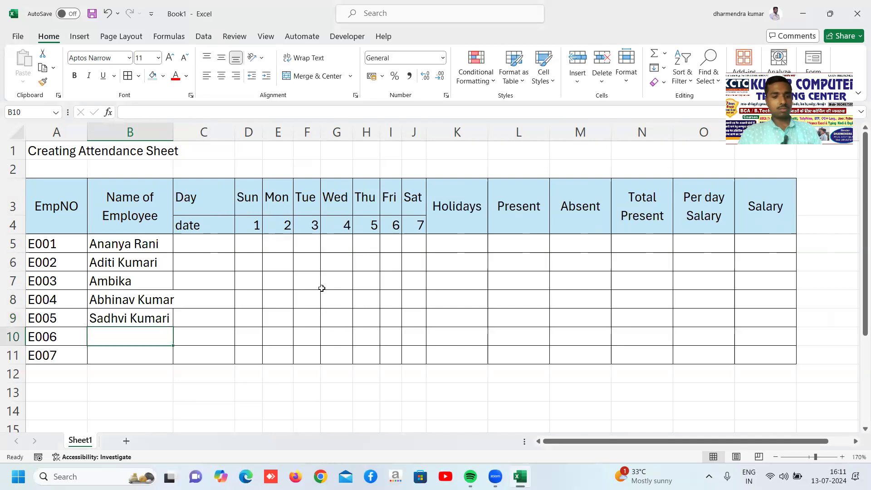
Enter the sixth employee's full name in cell B10.
{"action": "type", "text": "Yash Ra"}
{"action": "key", "text": "BackSpace"}
{"action": "key", "text": "BackSpace"}
{"action": "type", "text": "raj Kumar"}
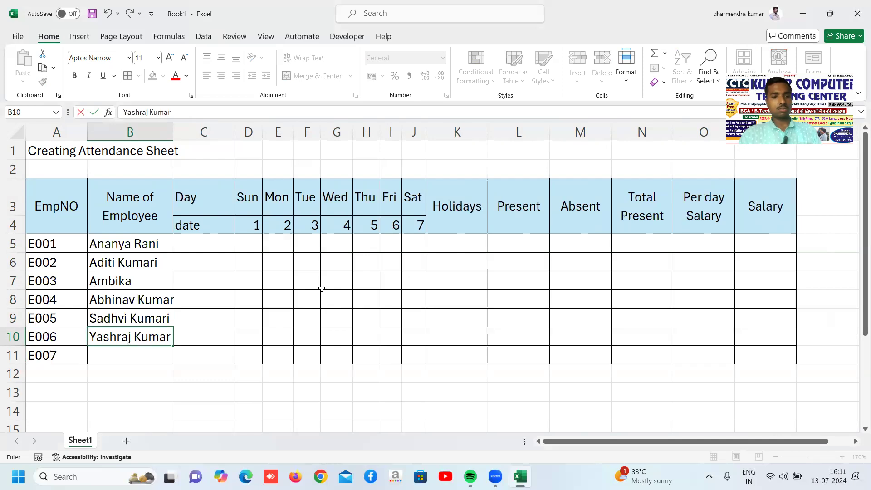
{"action": "key", "text": "Return"}
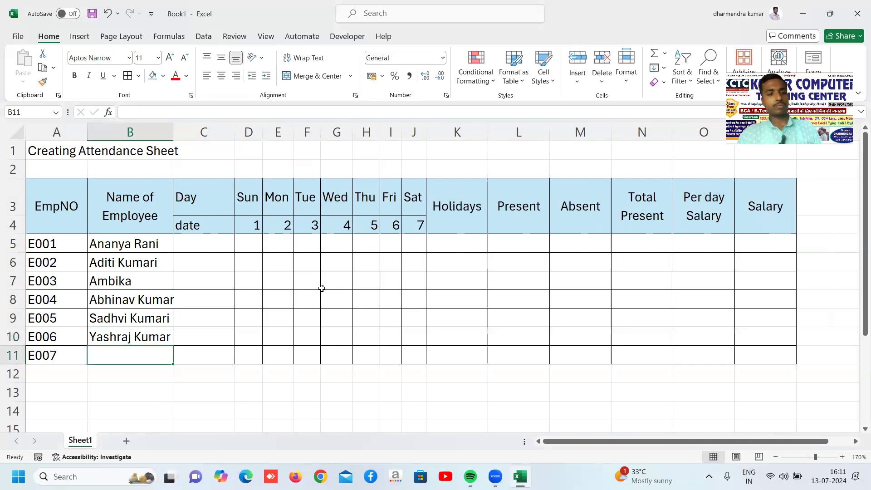
Enter the seventh employee's name in cell B11.
{"action": "key", "text": "Up"}
{"action": "key", "text": "Up"}
{"action": "key", "text": "Up"}
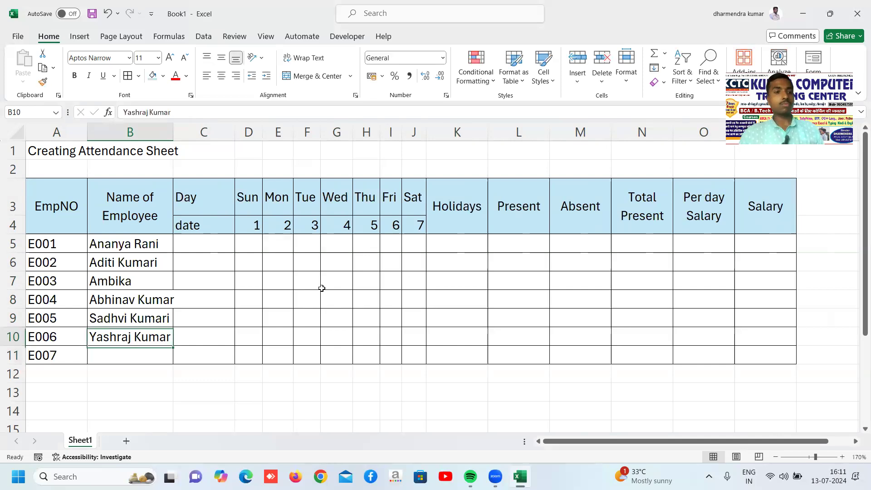
{"action": "key", "text": "Down"}
{"action": "key", "text": "Down"}
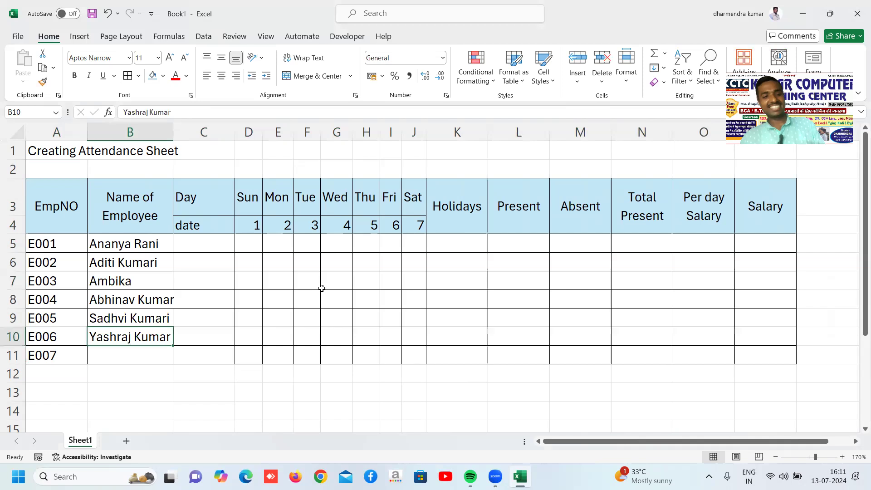
{"action": "key", "text": "Down"}
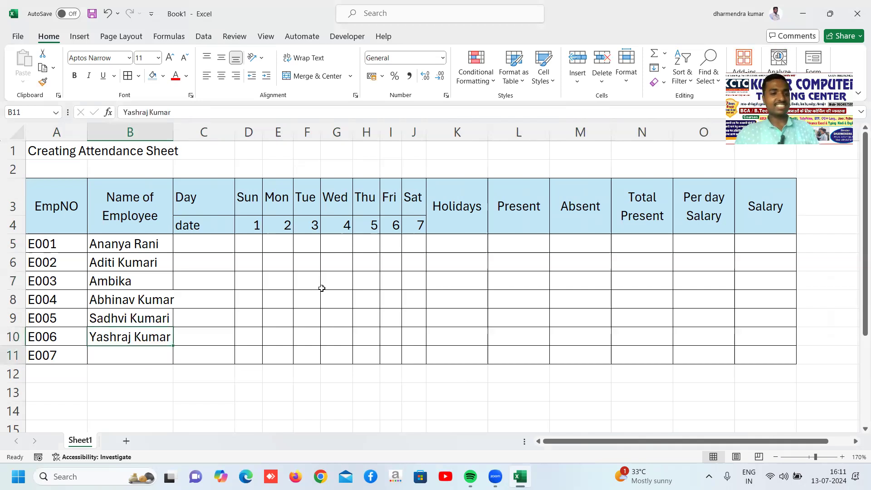
{"action": "type", "text": "S.k"}
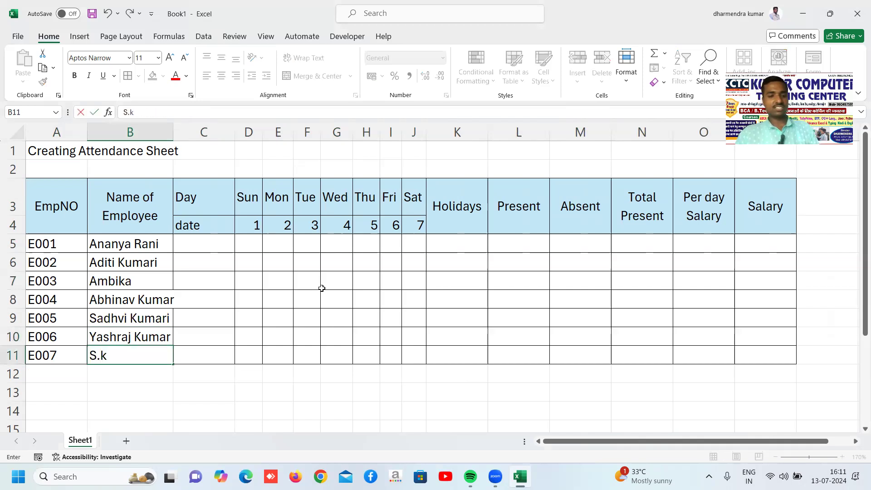
{"action": "type", "text": " Singh"}
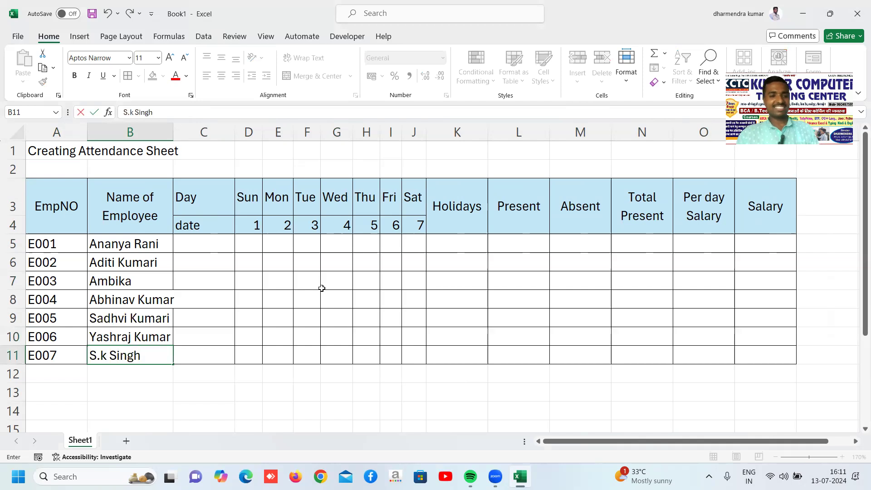
{"action": "key", "text": "Return"}
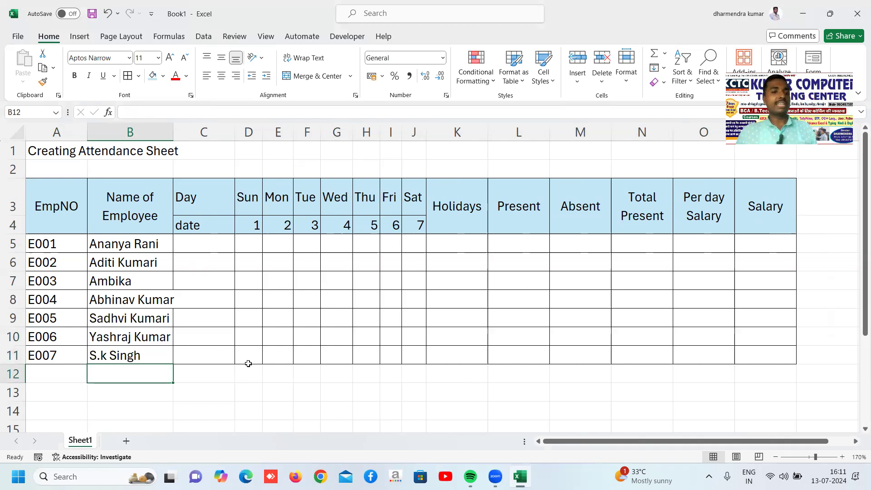
Adjust the width of column B so that the longest employee name in B8 fits.
{"action": "left_click", "coordinate": [268, 350]}
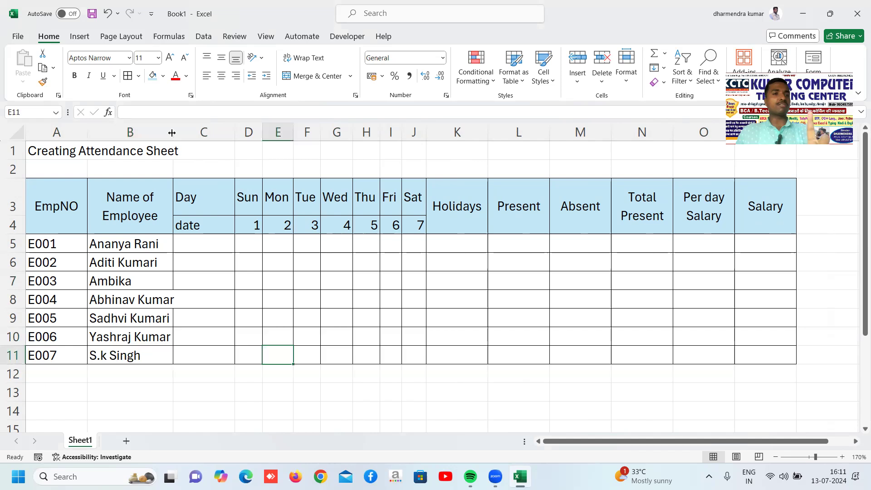
{"action": "left_click_drag", "start_coordinate": [172, 132], "coordinate": [179, 132]}
{"action": "left_click", "coordinate": [293, 236]}
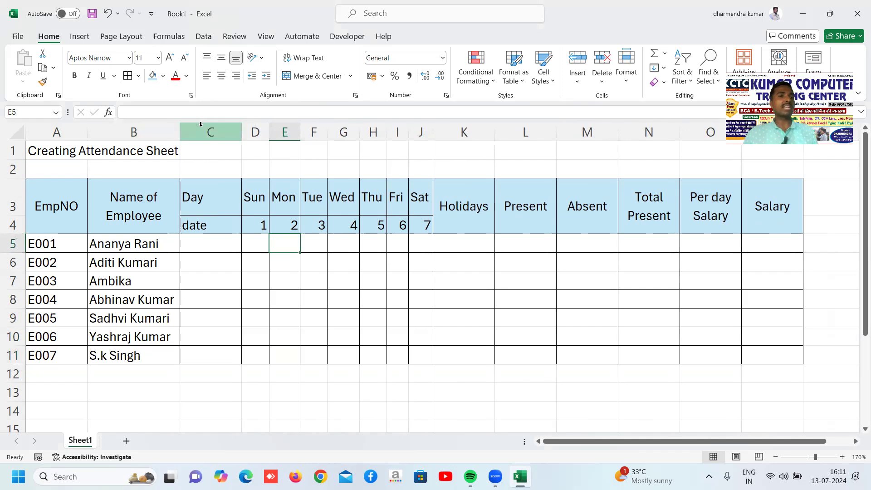
{"action": "left_click_drag", "start_coordinate": [178, 128], "coordinate": [176, 128]}
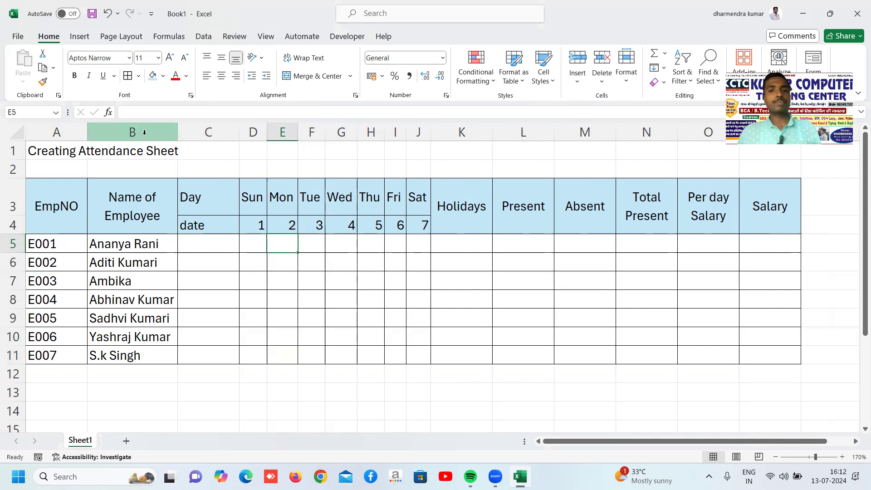
{"action": "left_click", "coordinate": [330, 298]}
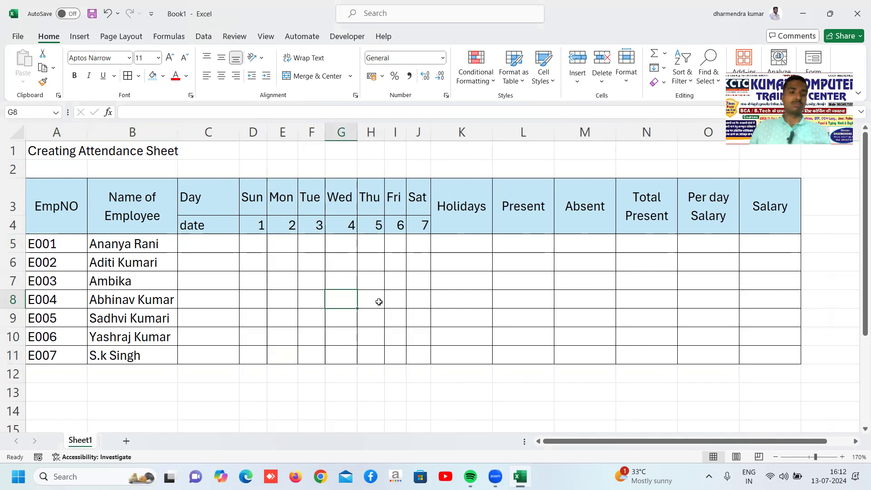
Save the workbook as "Attendance sheet" in the OneDrive Documents folder.
{"action": "key", "text": "ctrl+s"}
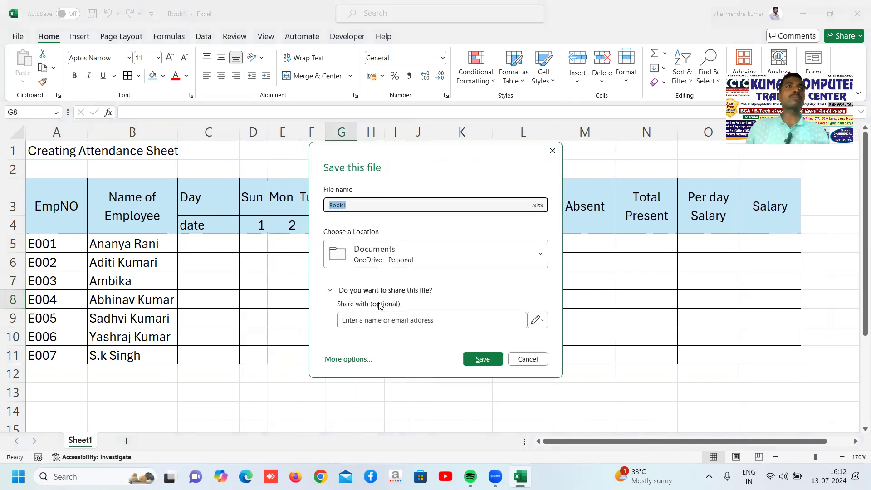
{"action": "type", "text": "Att"}
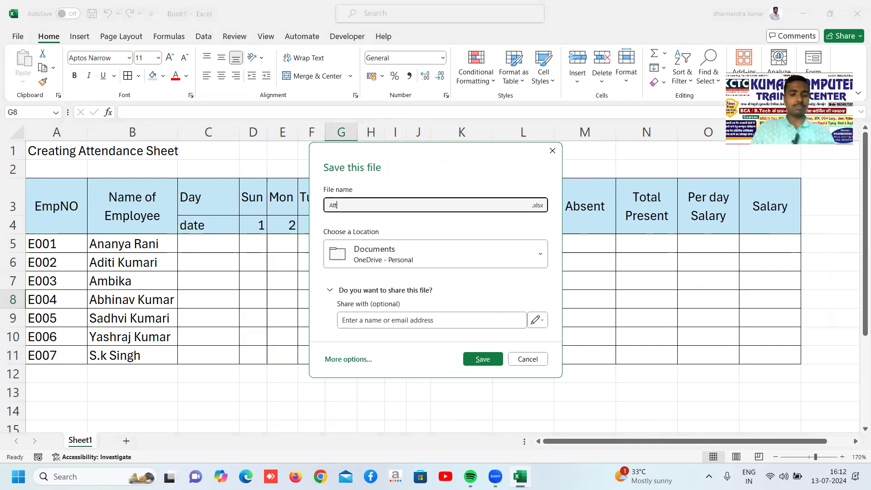
{"action": "type", "text": "endance sheet"}
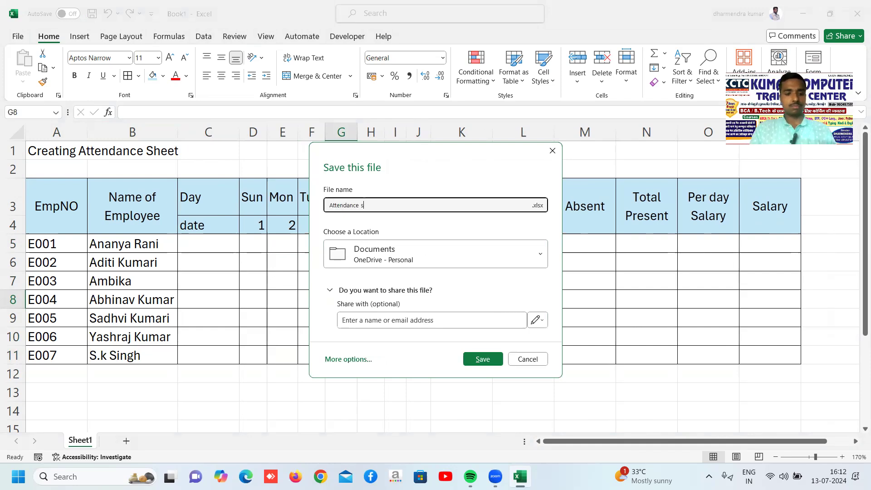
{"action": "left_click", "coordinate": [476, 368]}
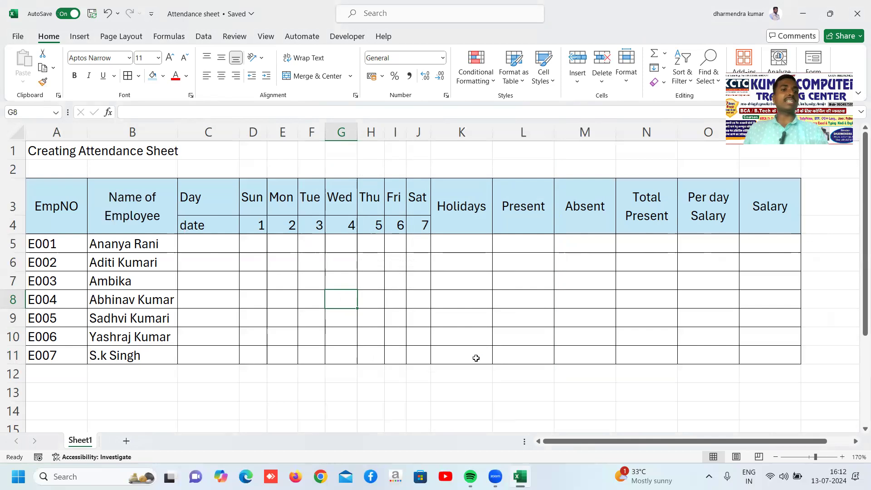
Copy the employee names from B5:B11 into C5:C11 and clear the pasted copies again.
{"action": "left_click", "coordinate": [120, 243]}
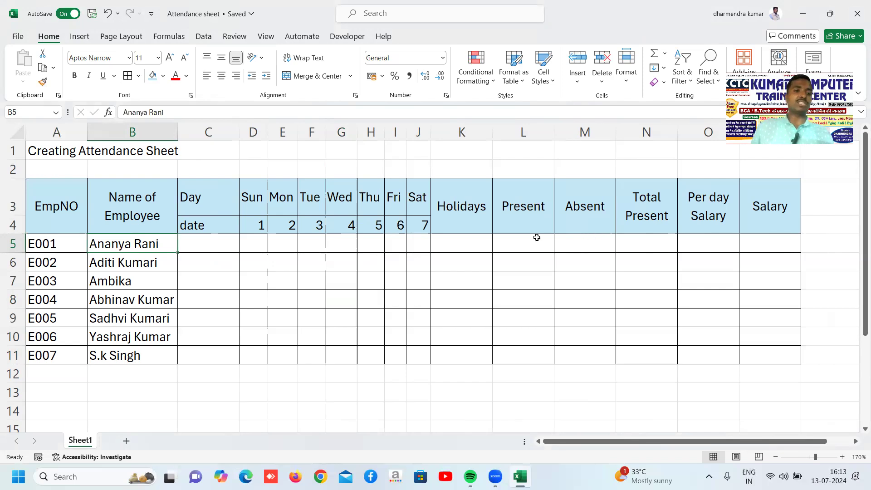
{"action": "left_click_drag", "start_coordinate": [117, 245], "coordinate": [133, 358]}
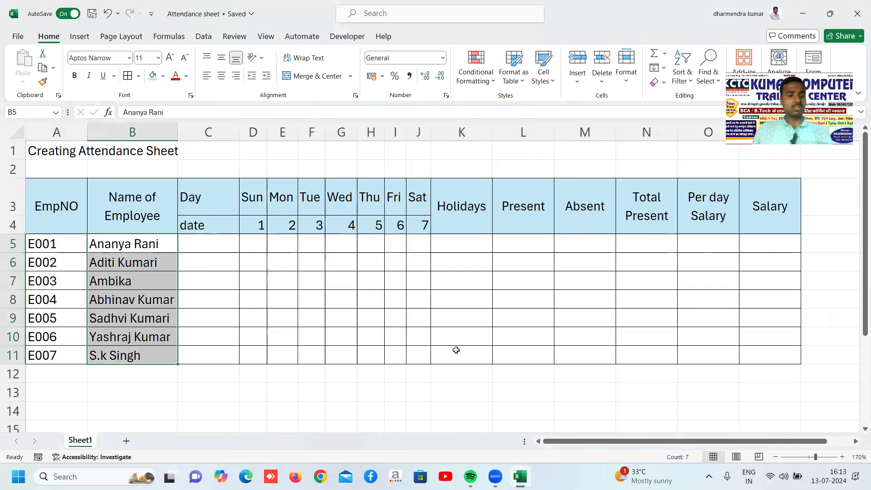
{"action": "key", "text": "ctrl+c"}
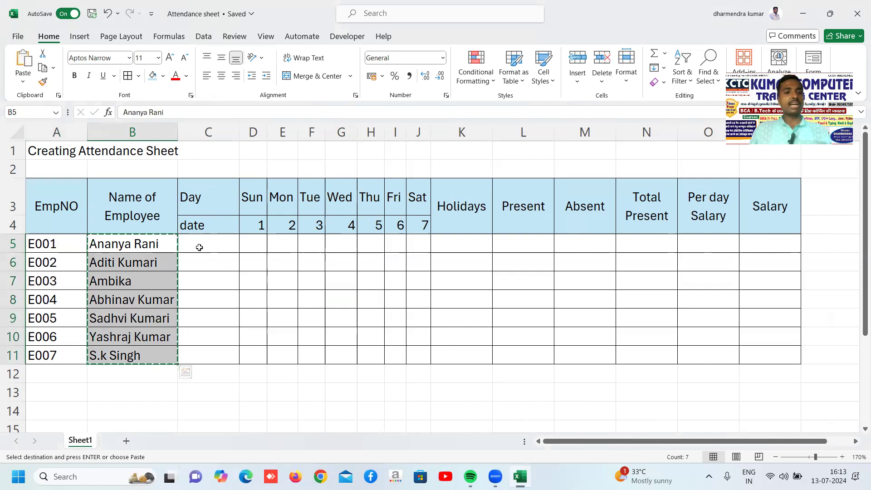
{"action": "left_click", "coordinate": [200, 246]}
{"action": "key", "text": "ctrl+v"}
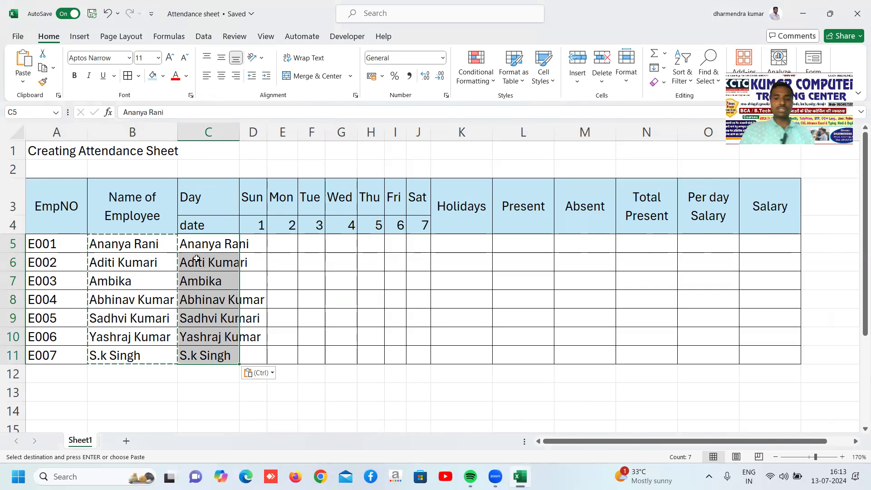
{"action": "key", "text": "Delete"}
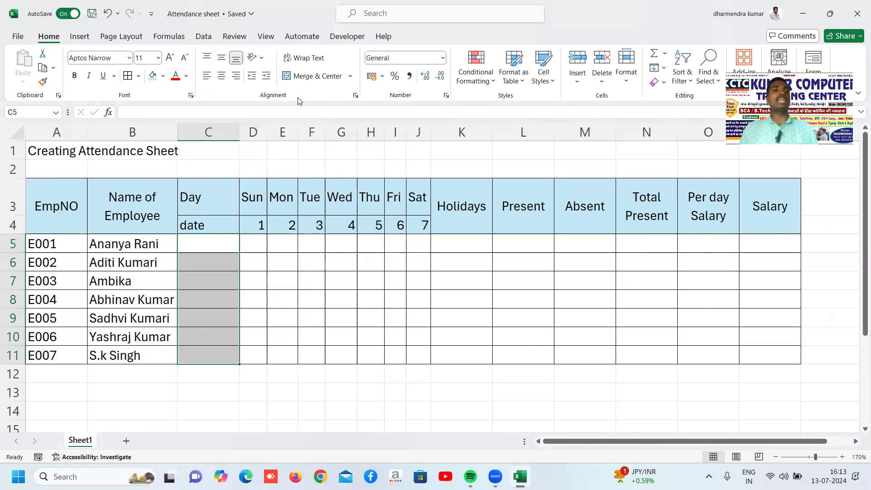
Merge and center cells C5:C11 and enter the text "Empty" in the merged cell.
{"action": "left_click", "coordinate": [321, 75]}
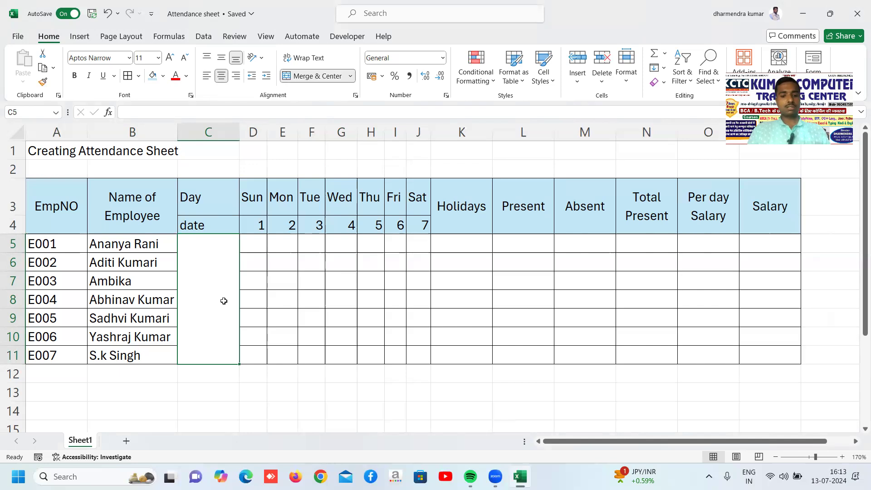
{"action": "type", "text": "B"}
{"action": "key", "text": "BackSpace"}
{"action": "type", "text": "Empty"}
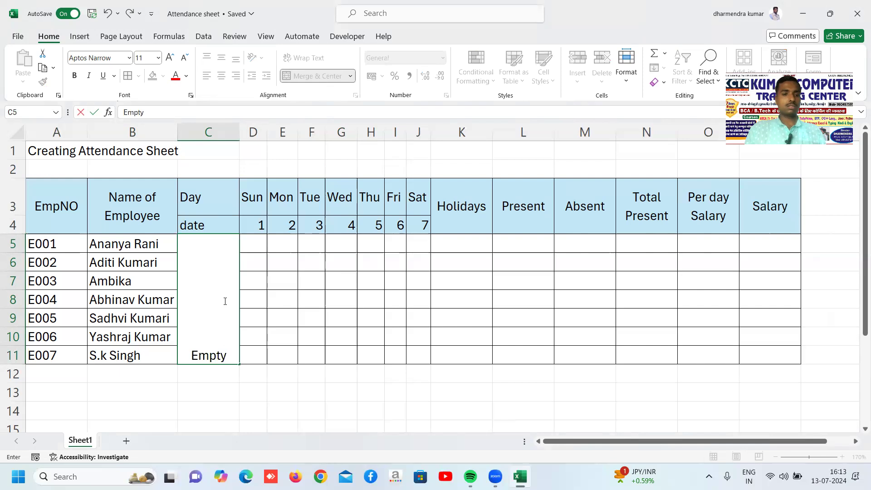
{"action": "key", "text": "Return"}
{"action": "left_click", "coordinate": [224, 301]}
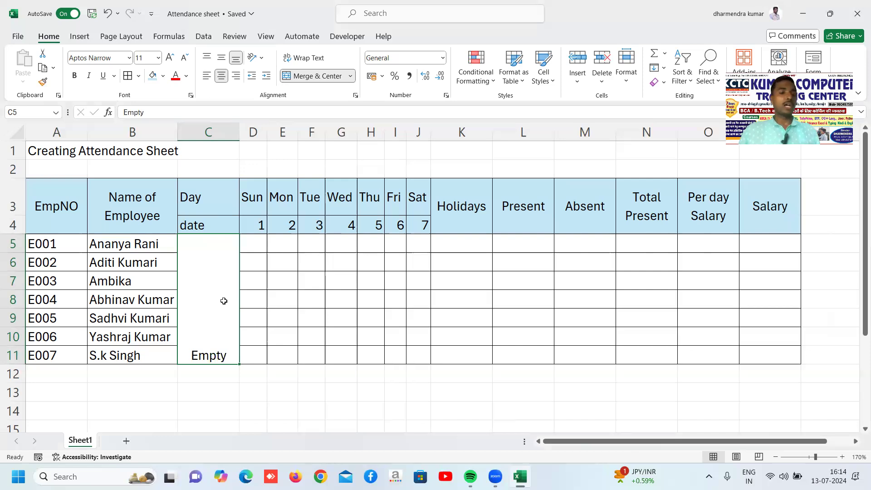
Rotate the "Empty" text in the merged cell C5:C11 to an orientation of 90 degrees.
{"action": "key", "text": "ctrl+1"}
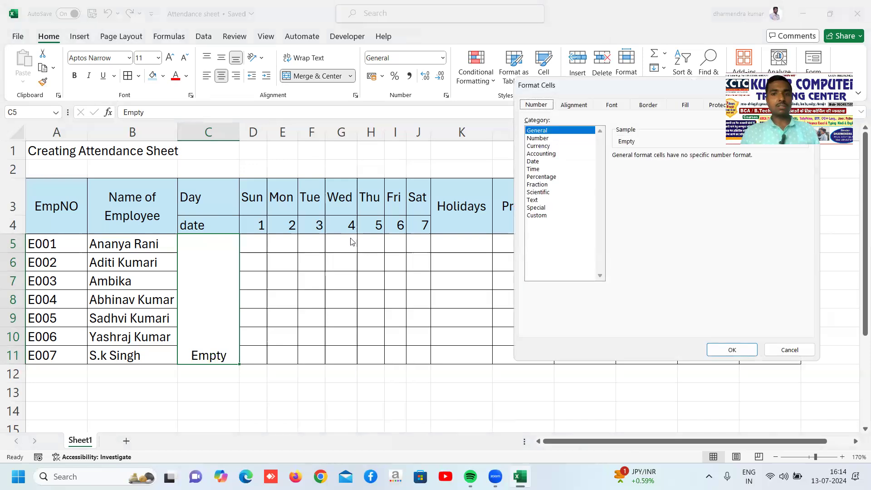
{"action": "left_click", "coordinate": [569, 109]}
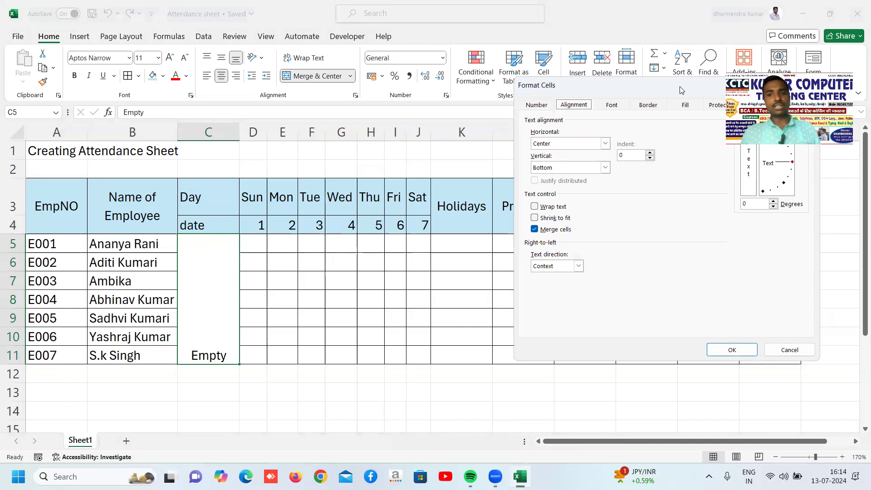
{"action": "left_click_drag", "start_coordinate": [680, 87], "coordinate": [551, 117]}
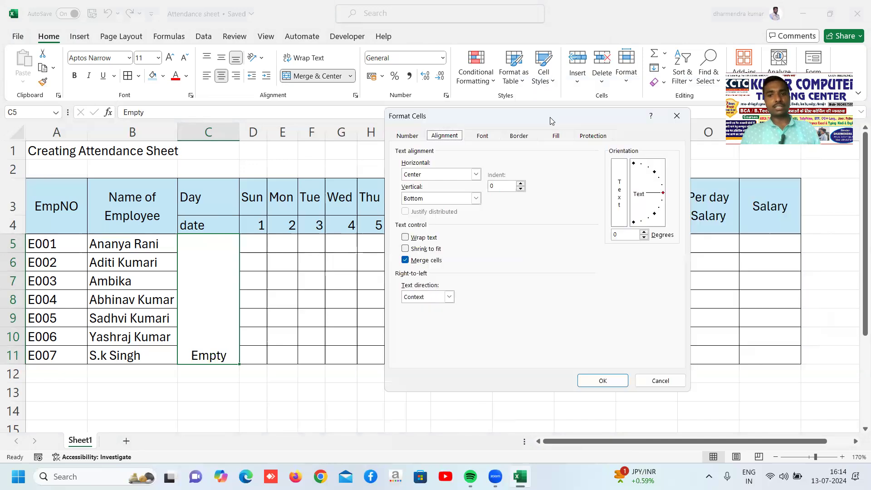
{"action": "left_click", "coordinate": [635, 164]}
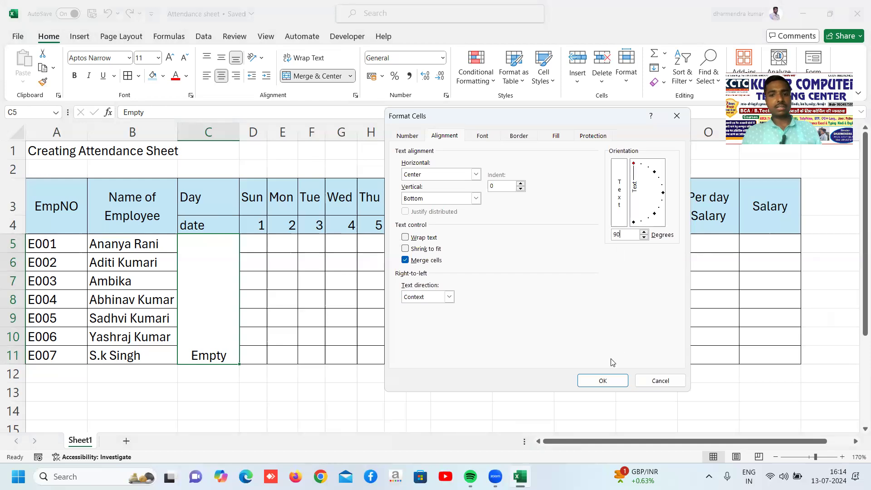
{"action": "left_click", "coordinate": [610, 383]}
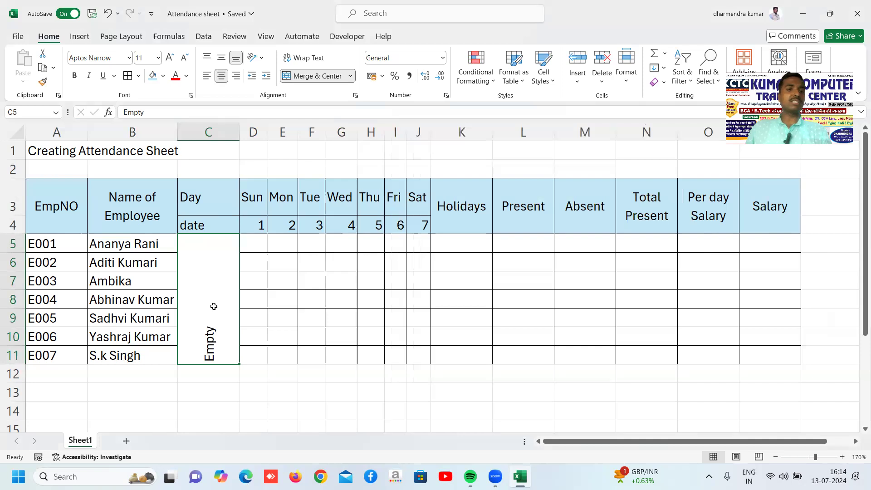
{"action": "left_click", "coordinate": [357, 96]}
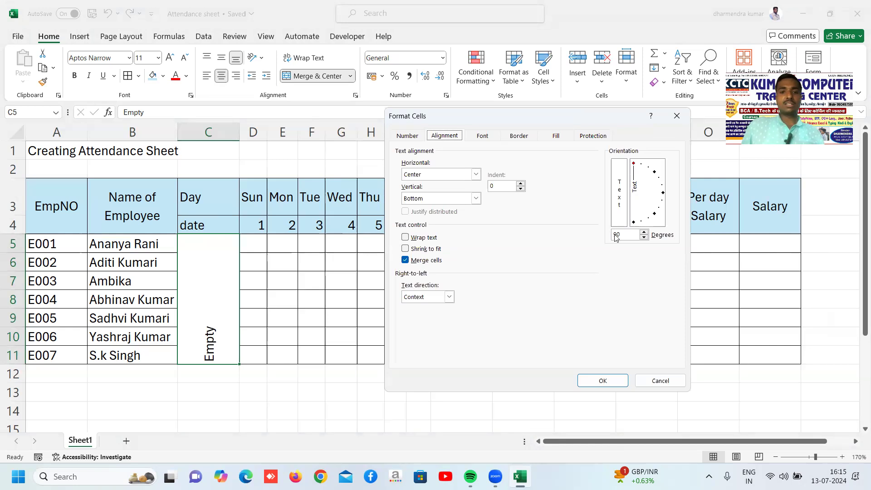
{"action": "left_click", "coordinate": [603, 381]}
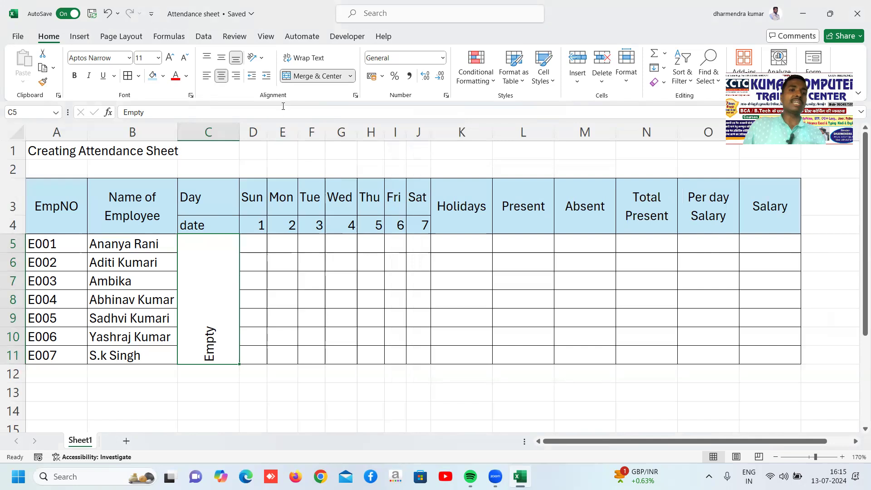
Middle-align the "Empty" text vertically in its merged cell and set its font size to 20.
{"action": "left_click", "coordinate": [221, 58]}
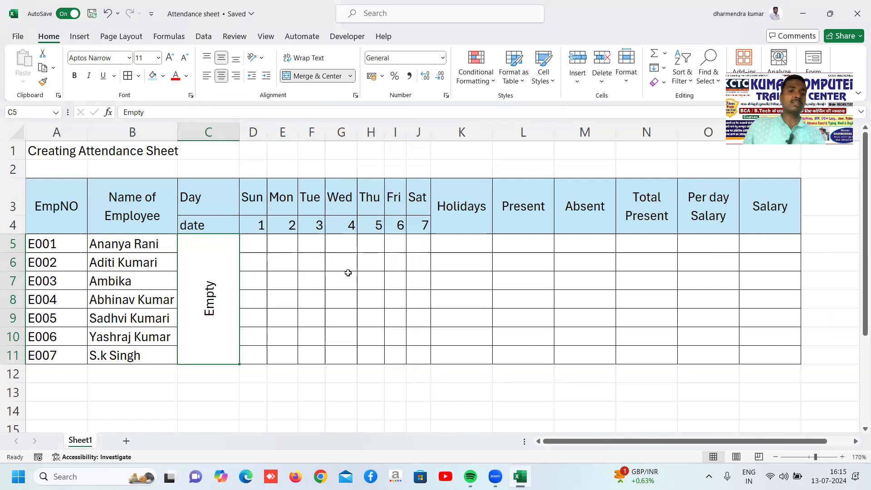
{"action": "left_click", "coordinate": [154, 57]}
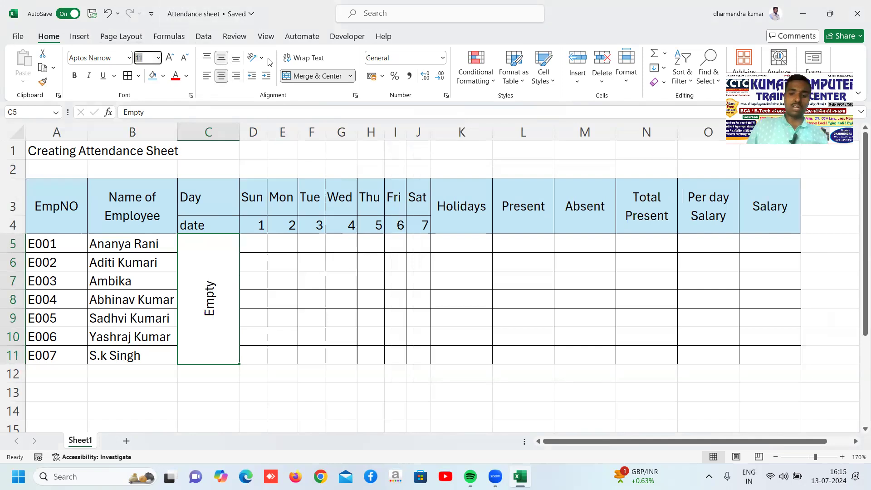
{"action": "type", "text": "20"}
{"action": "key", "text": "Return"}
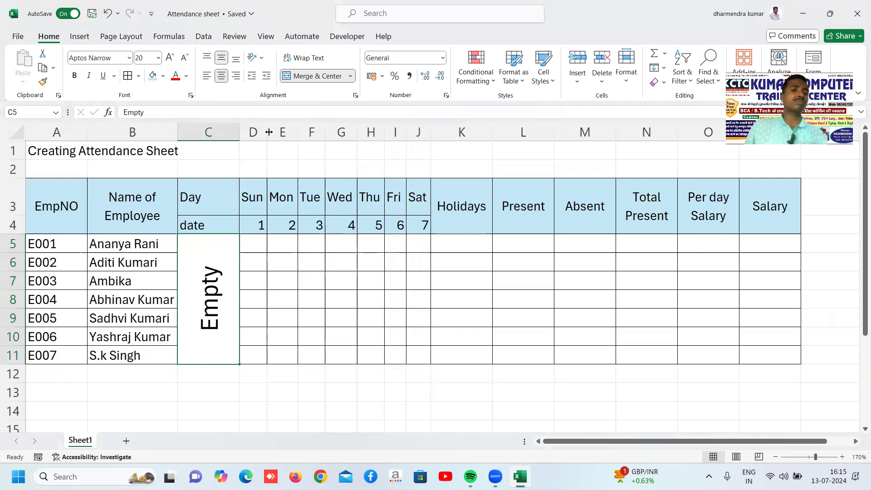
{"action": "left_click", "coordinate": [321, 330]}
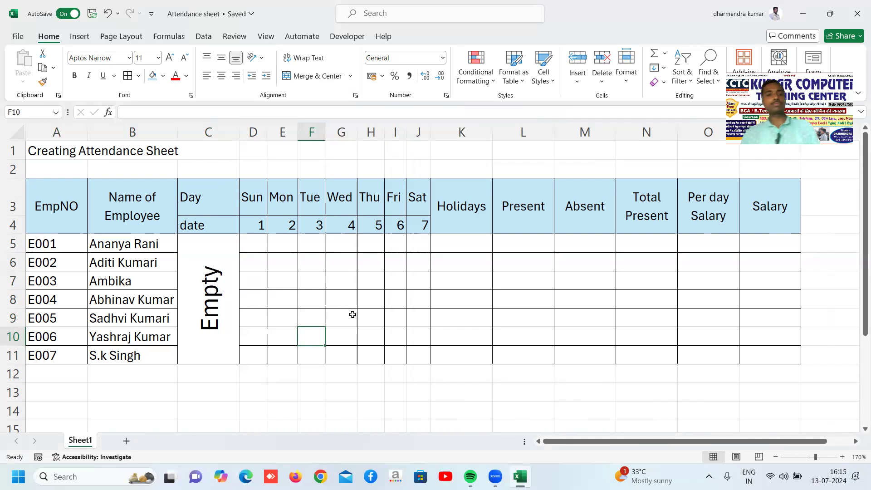
{"action": "left_click", "coordinate": [252, 248]}
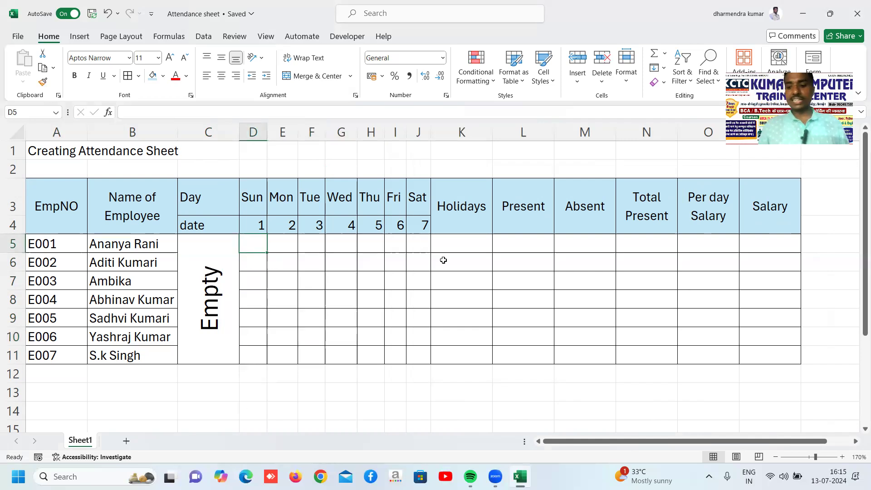
{"action": "key", "text": "Down"}
{"action": "key", "text": "Down"}
{"action": "key", "text": "Down"}
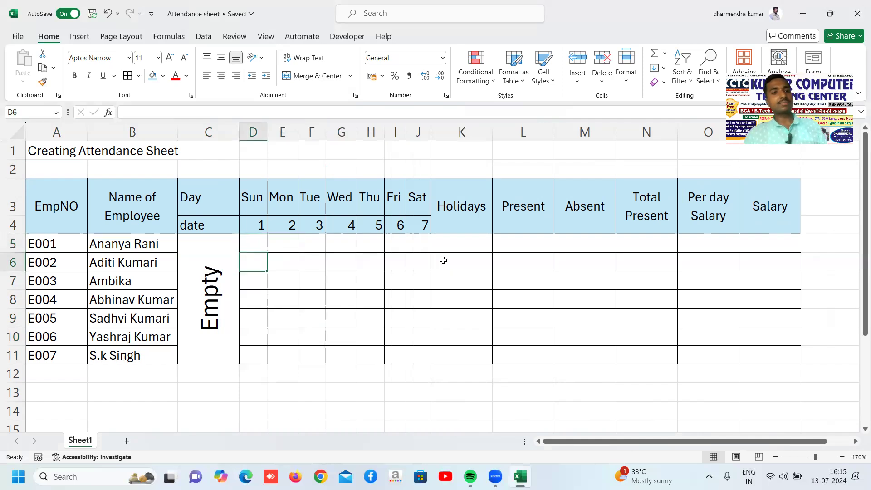
{"action": "key", "text": "Down"}
{"action": "key", "text": "Down"}
{"action": "key", "text": "Down"}
{"action": "key", "text": "Up"}
{"action": "key", "text": "Up"}
{"action": "key", "text": "Up"}
{"action": "key", "text": "Up"}
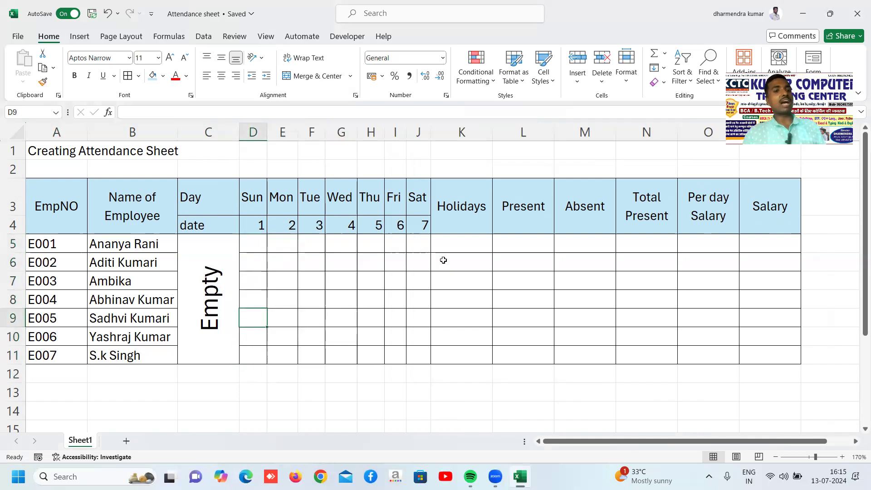
{"action": "key", "text": "Up"}
{"action": "key", "text": "Up"}
{"action": "key", "text": "Up"}
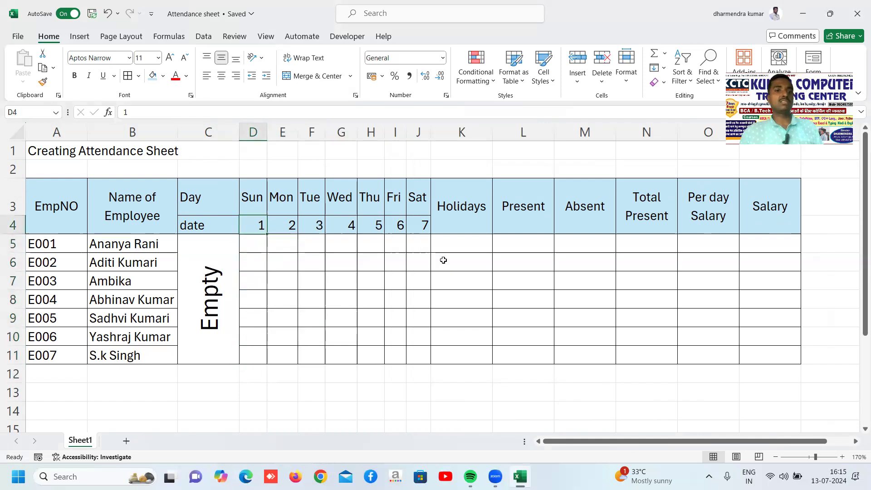
{"action": "key", "text": "Down"}
{"action": "key", "text": "Down"}
{"action": "key", "text": "Down"}
{"action": "key", "text": "Up"}
{"action": "key", "text": "Up"}
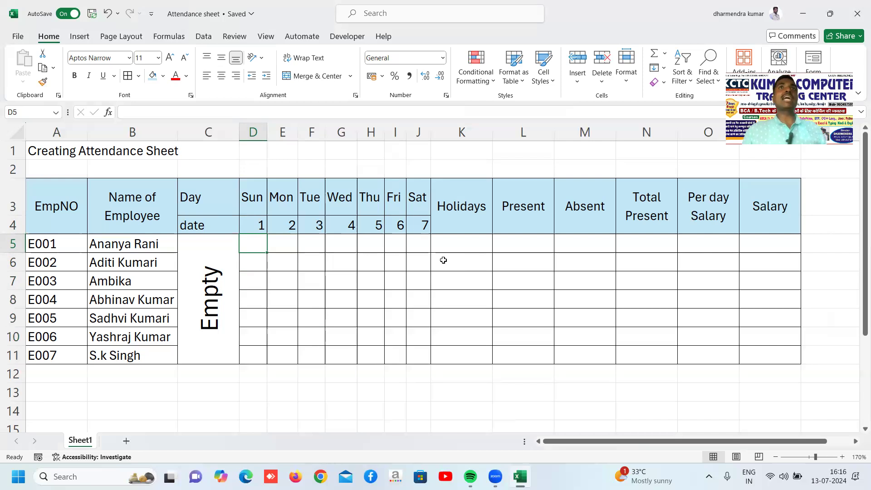
Fill all cells of E5:J11, Monday to Saturday for every employee, with "P" in a single entry.
{"action": "key", "text": "Right"}
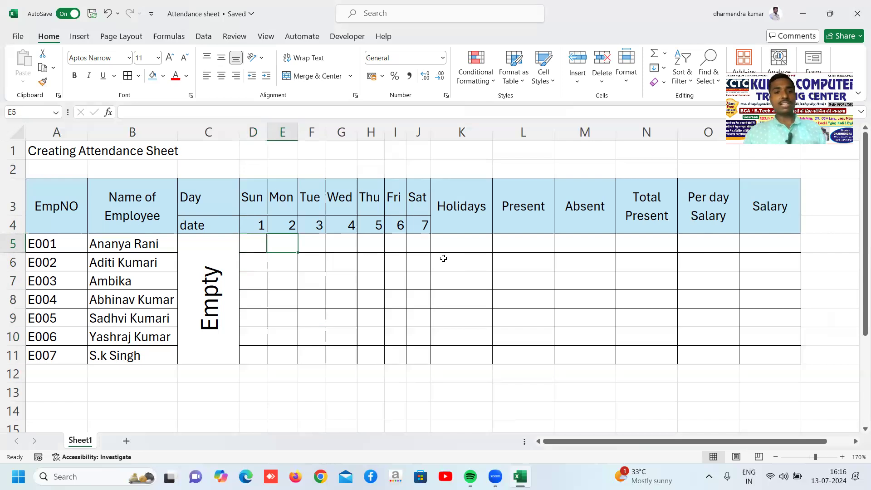
{"action": "key", "text": "shift+Down"}
{"action": "key", "text": "shift+Down"}
{"action": "key", "text": "shift+Down"}
{"action": "key", "text": "shift+Down"}
{"action": "key", "text": "shift+Down"}
{"action": "key", "text": "shift+Down"}
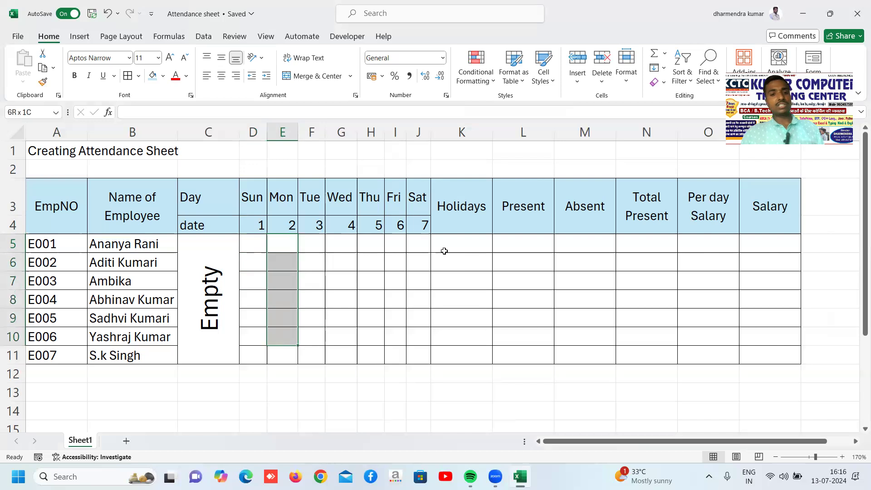
{"action": "key", "text": "shift+Right"}
{"action": "key", "text": "shift+Right"}
{"action": "key", "text": "shift+Right"}
{"action": "key", "text": "shift+Right"}
{"action": "key", "text": "shift+Right"}
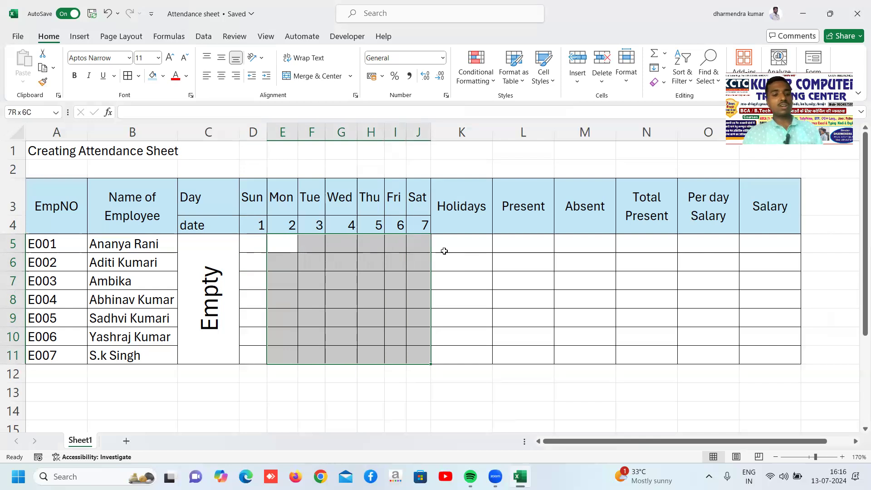
{"action": "type", "text": "A"}
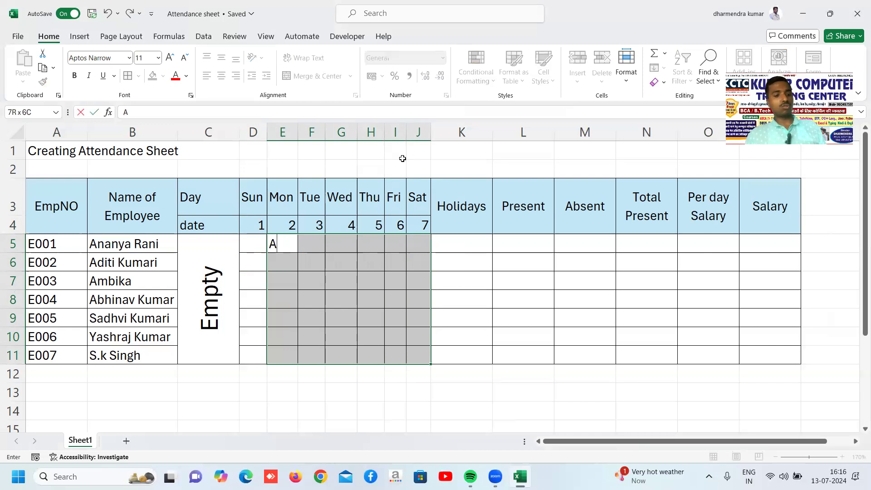
{"action": "key", "text": "BackSpace"}
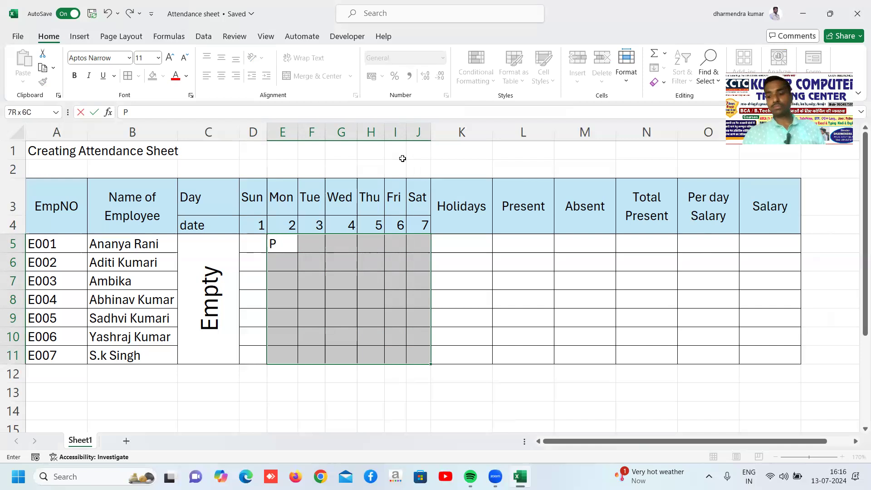
{"action": "key", "text": "ctrl+Return"}
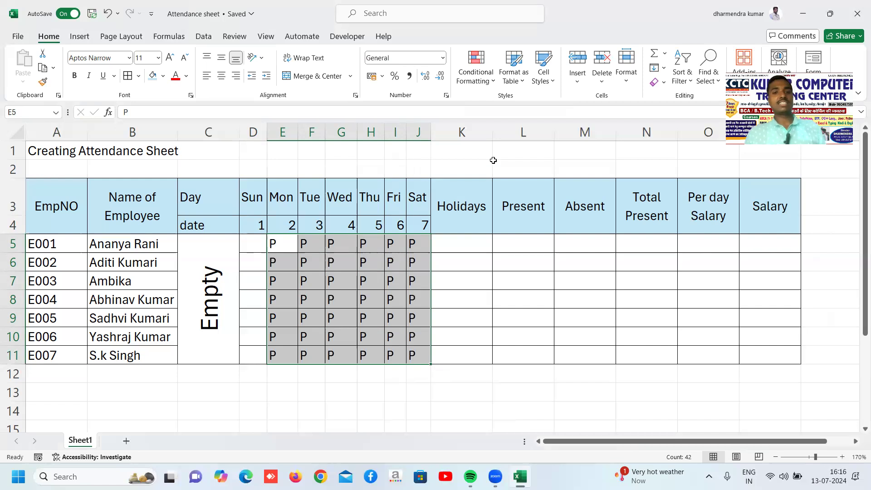
{"action": "left_click", "coordinate": [563, 281]}
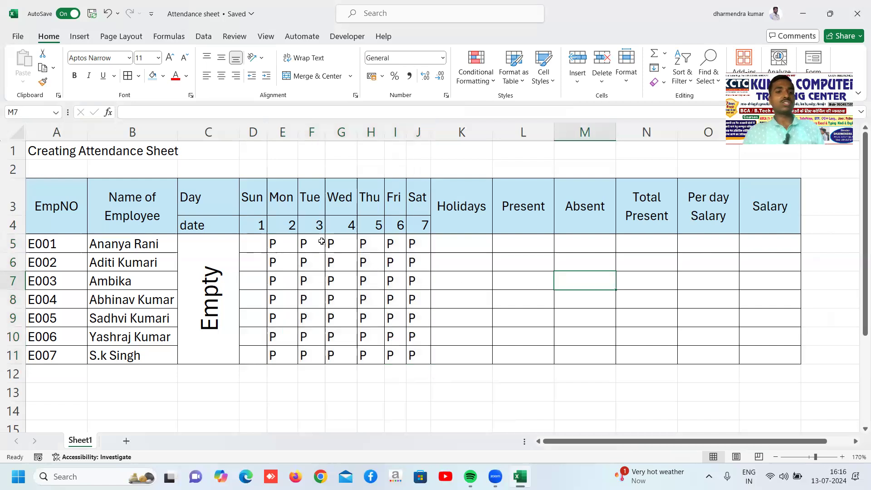
Replace the marks in G5, I7, F8, H9, E11 and I11 with "A" in a single entry.
{"action": "left_click", "coordinate": [342, 243]}
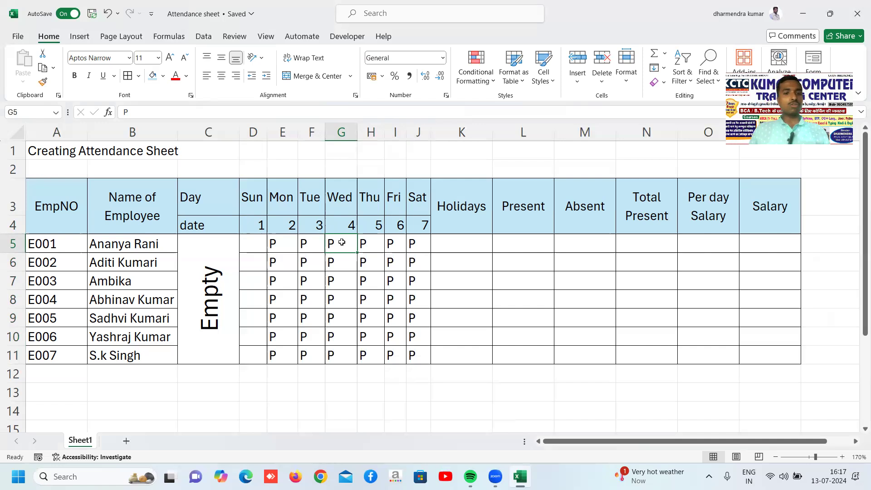
{"action": "left_click", "coordinate": [391, 279], "text": "ctrl"}
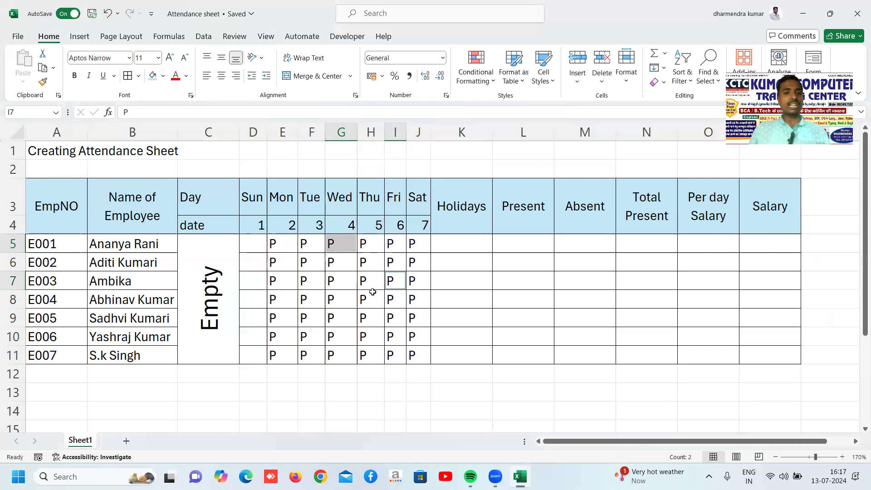
{"action": "left_click", "coordinate": [308, 299], "text": "ctrl"}
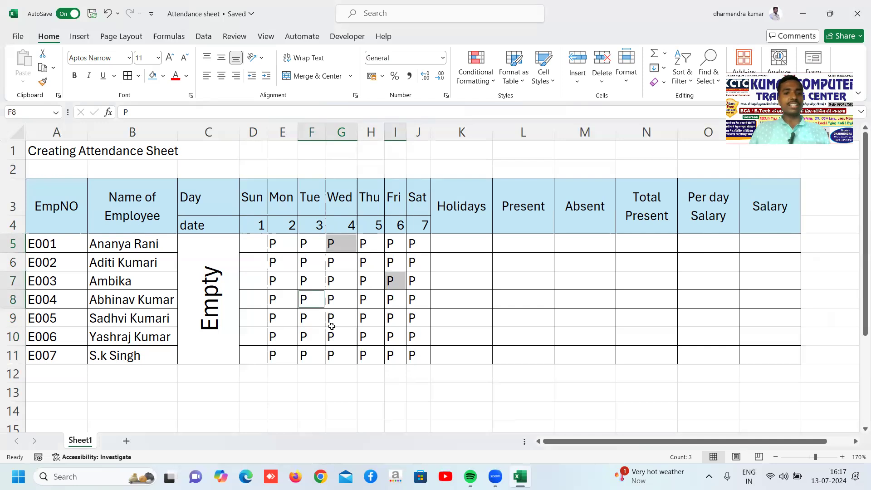
{"action": "left_click", "coordinate": [376, 321], "text": "ctrl"}
{"action": "left_click", "coordinate": [284, 354], "text": "ctrl"}
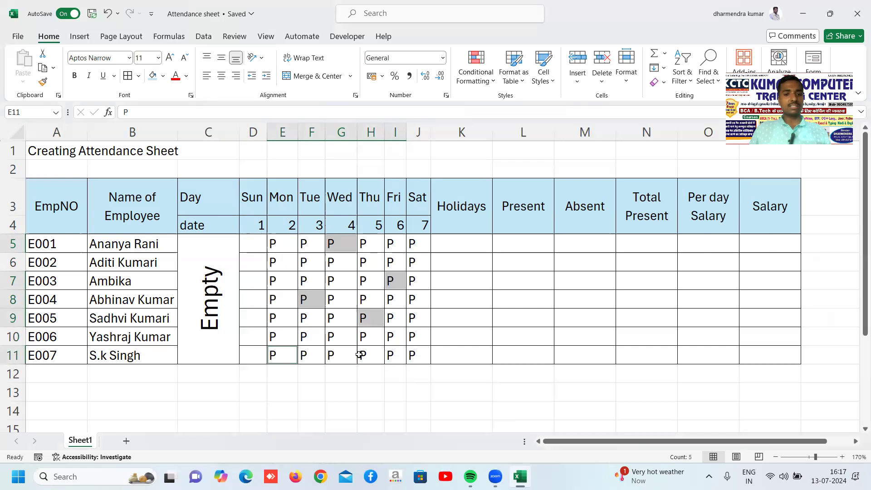
{"action": "left_click", "coordinate": [395, 355], "text": "ctrl"}
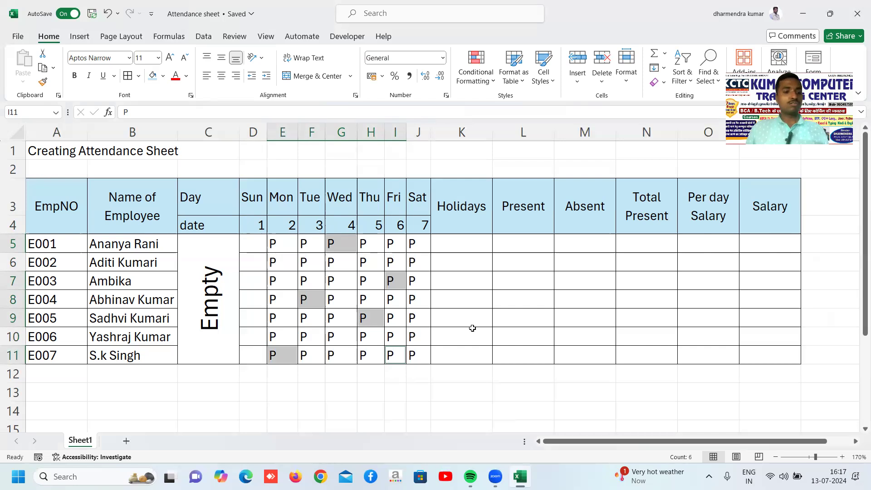
{"action": "type", "text": "A"}
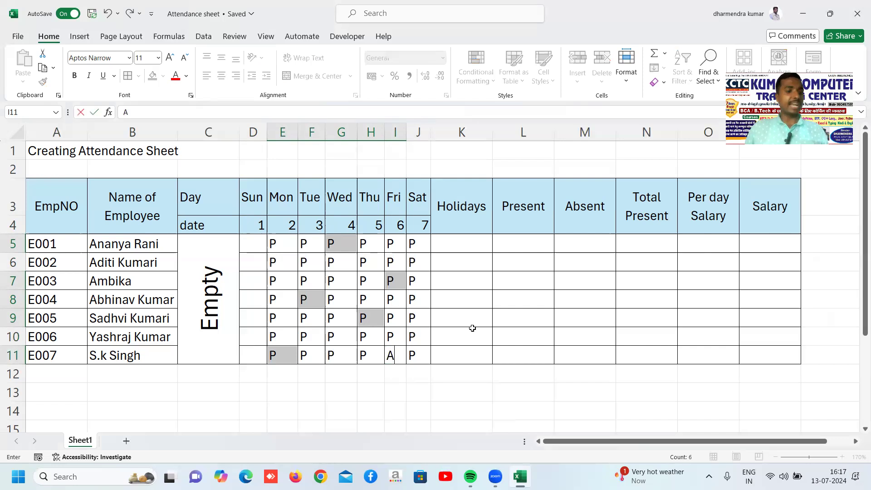
{"action": "key", "text": "ctrl+Return"}
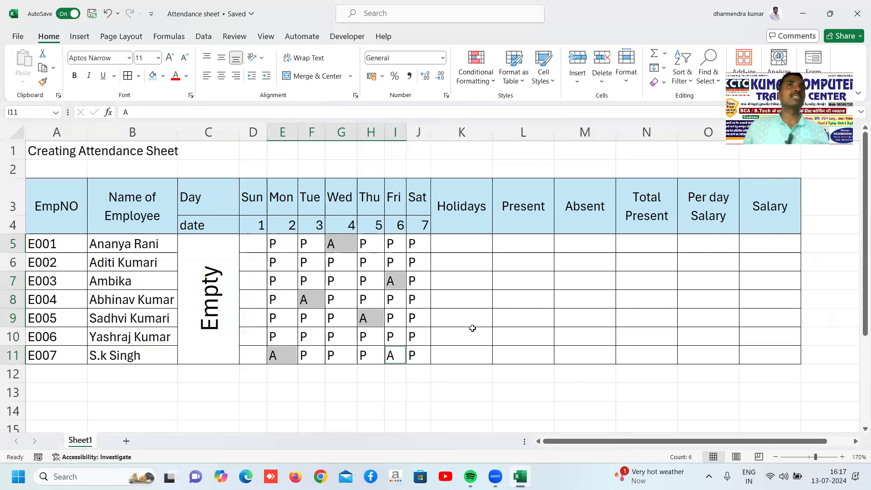
{"action": "left_click", "coordinate": [522, 314]}
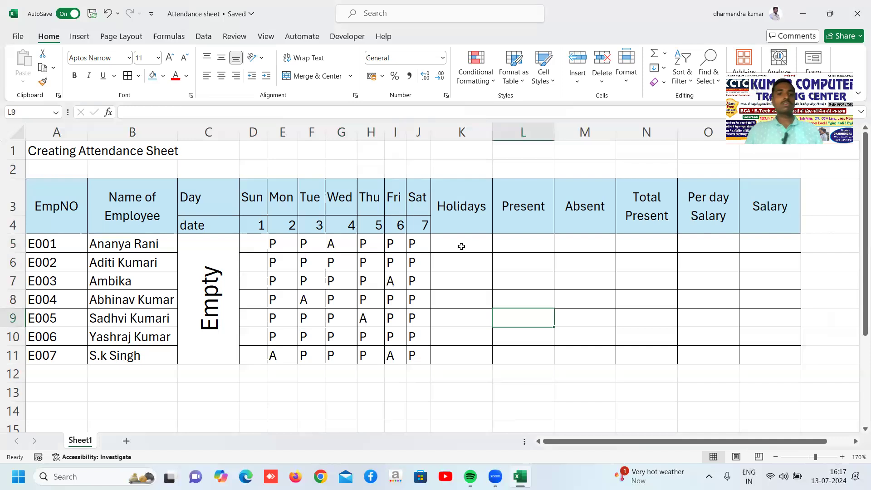
Count the first employee's holidays in K5 with the formula =COUNTBLANK(D5:J5).
{"action": "left_click", "coordinate": [460, 245]}
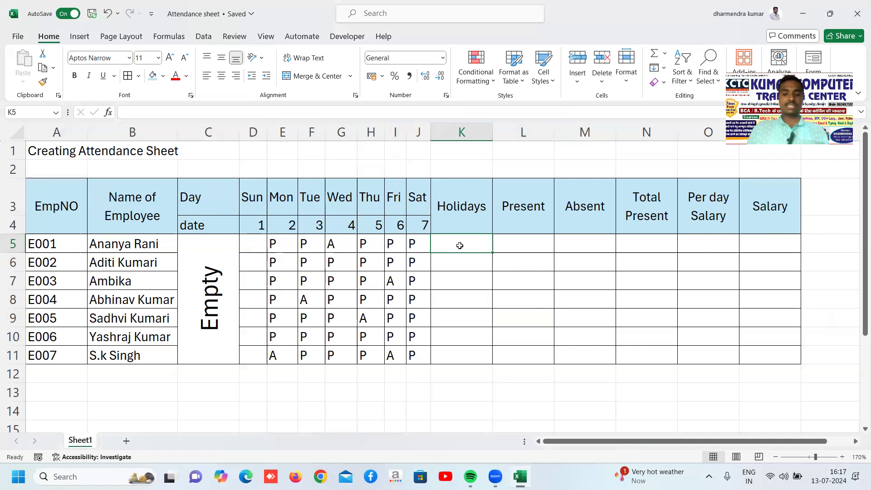
{"action": "type", "text": "="}
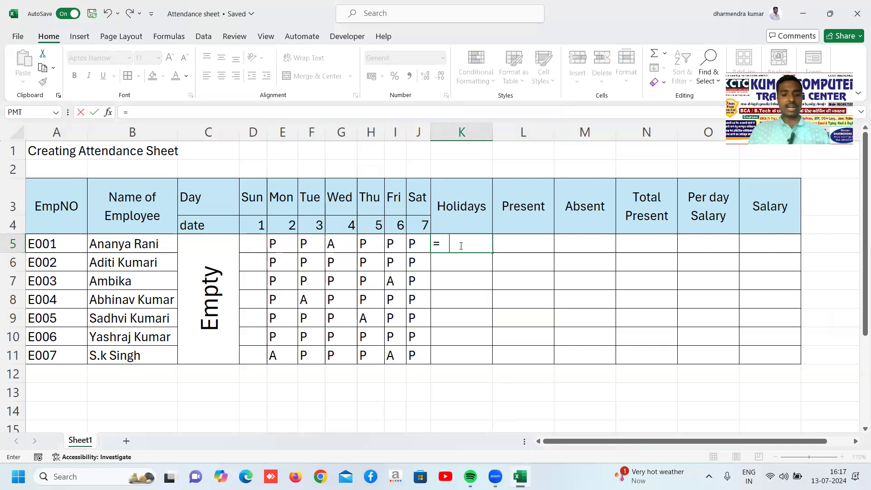
{"action": "type", "text": " COUNTBLANK("}
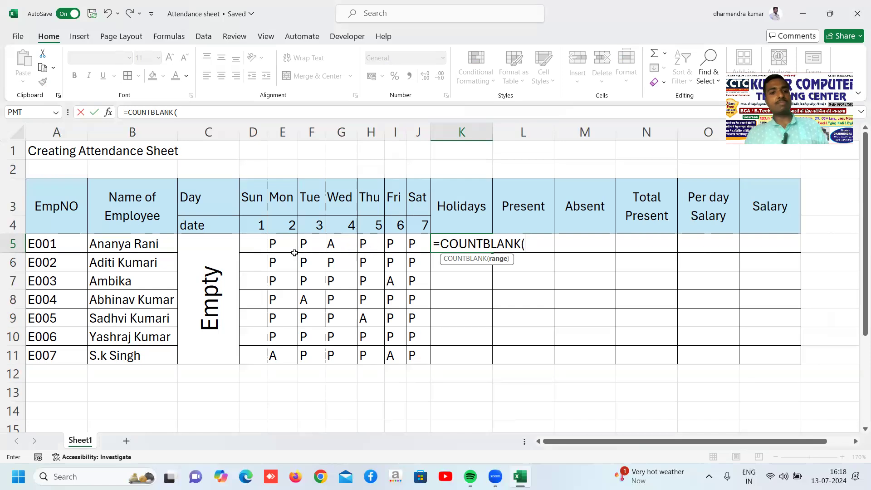
{"action": "left_click_drag", "start_coordinate": [249, 246], "coordinate": [418, 243]}
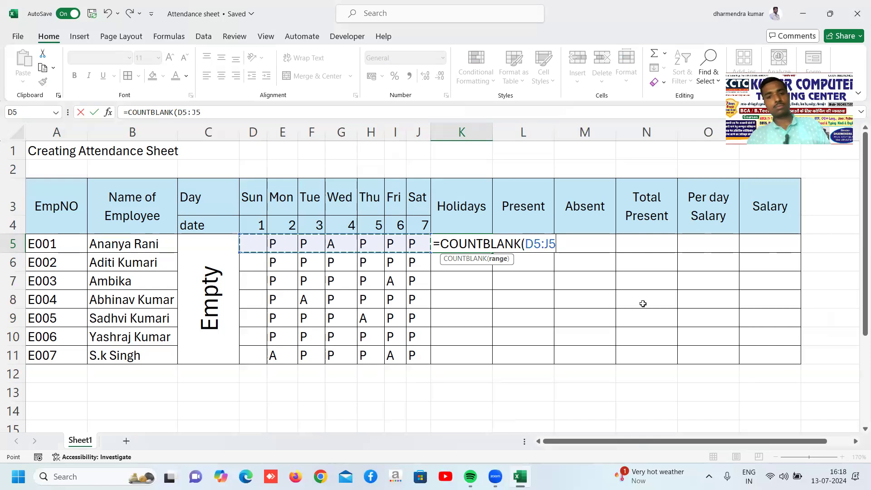
{"action": "type", "text": ")"}
{"action": "key", "text": "Return"}
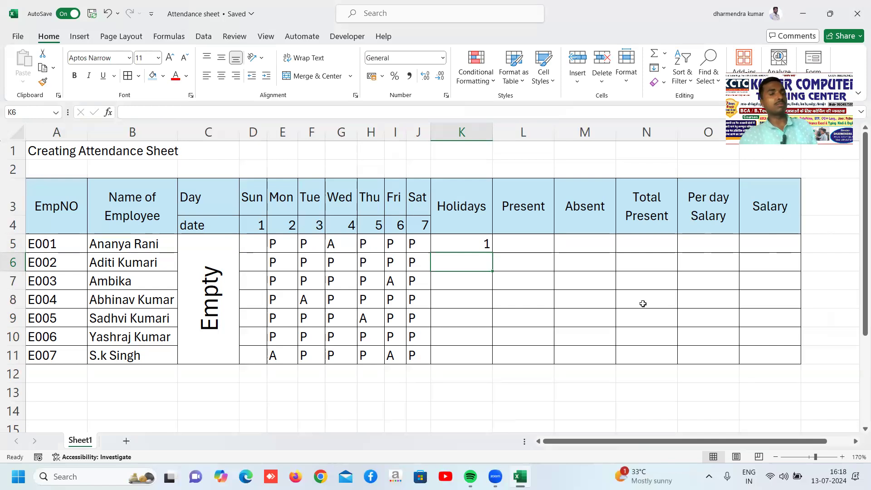
{"action": "left_click", "coordinate": [251, 403]}
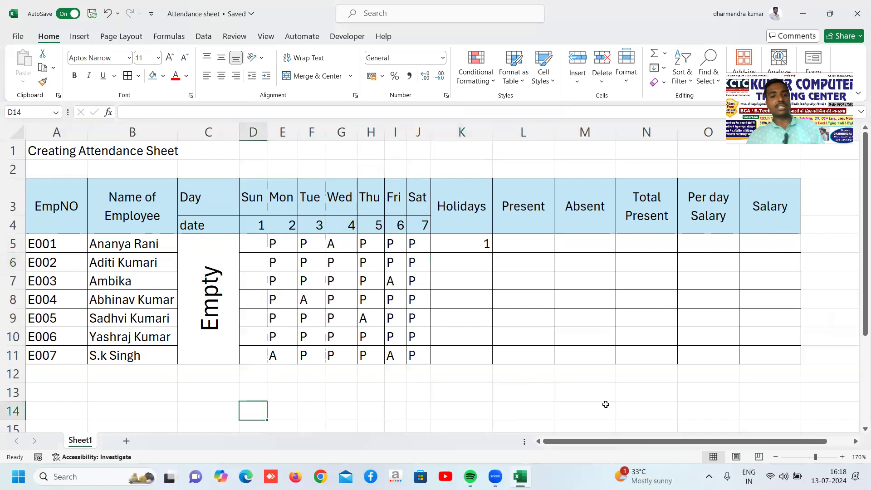
{"action": "type", "text": "\"\""}
{"action": "key", "text": "BackSpace"}
{"action": "key", "text": "BackSpace"}
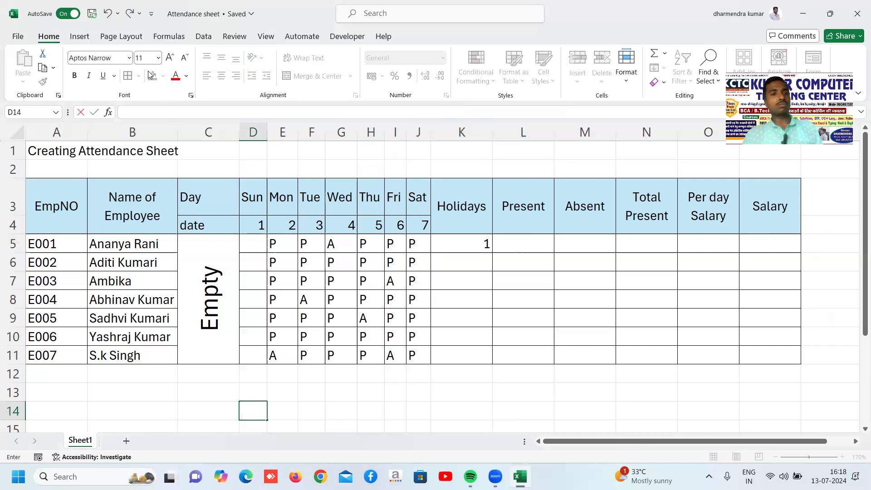
Set the font size of the empty cells D13:O14 below the attendance table to 20.
{"action": "left_click_drag", "start_coordinate": [253, 395], "coordinate": [704, 412]}
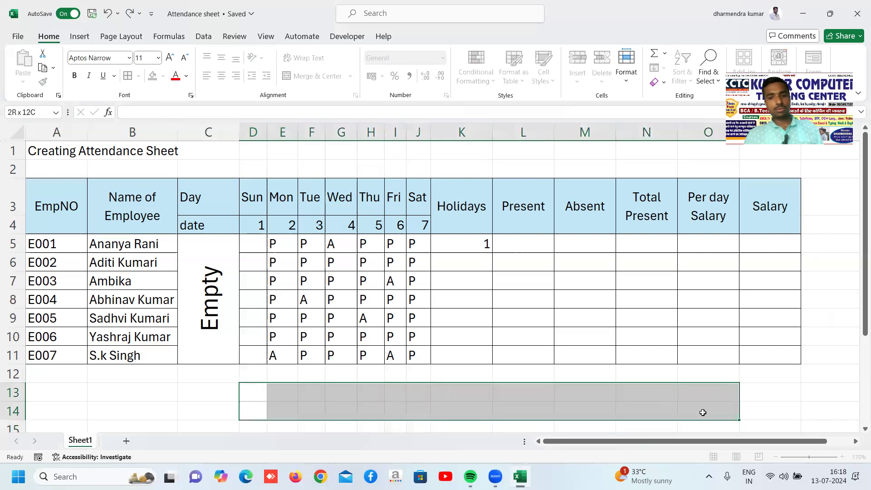
{"action": "left_click", "coordinate": [146, 59]}
{"action": "type", "text": "20"}
{"action": "key", "text": "Return"}
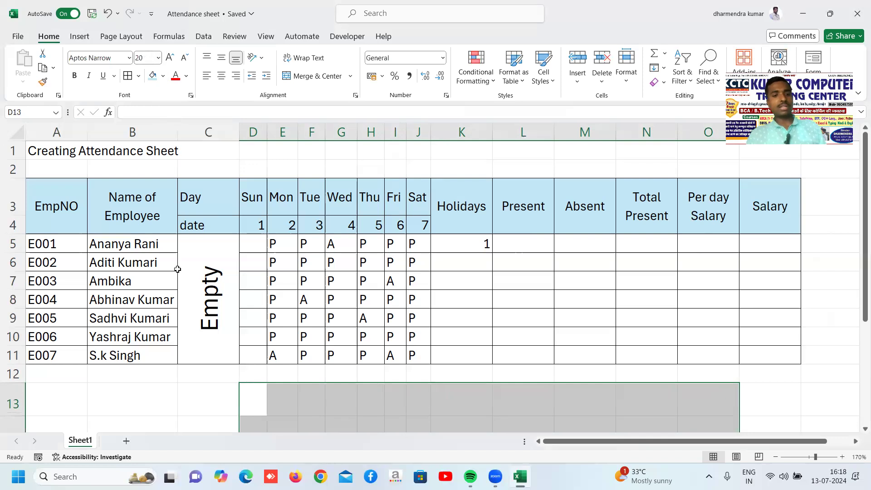
Write the formula syntax =COUNTBLANK(CELL RANGE) as a plain text note in D13.
{"action": "left_click", "coordinate": [245, 397]}
{"action": "type", "text": "'="}
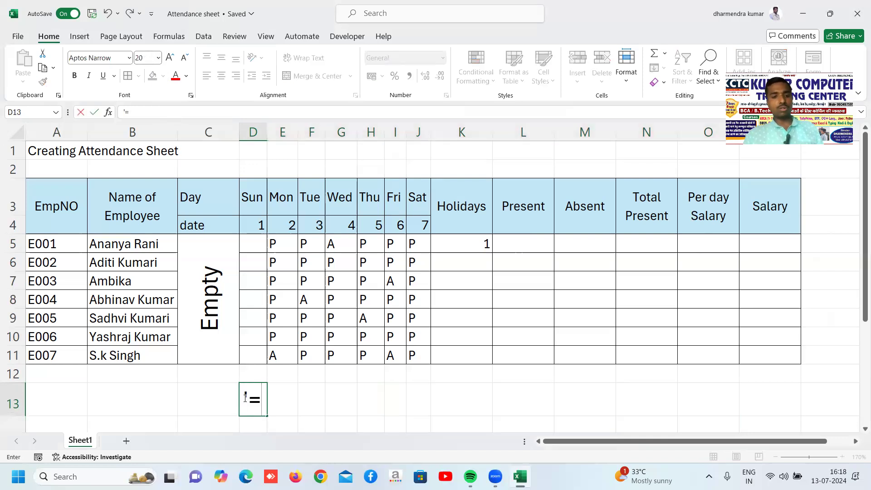
{"action": "type", "text": "COUNTBLANK("}
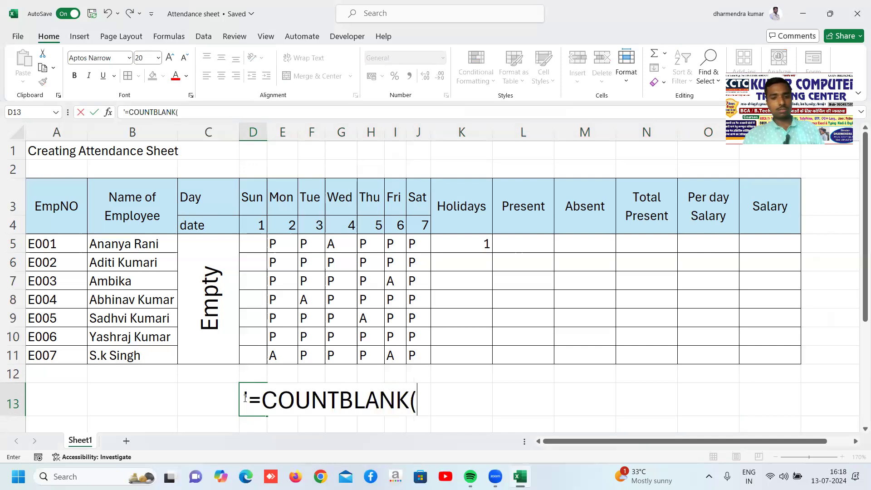
{"action": "type", "text": "CELL RANGE)"}
{"action": "key", "text": "ctrl+Return"}
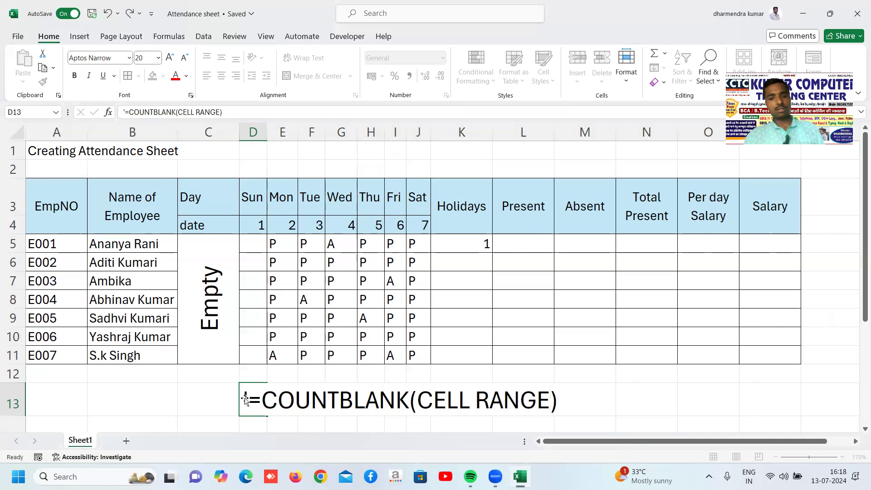
{"action": "key", "text": "Return"}
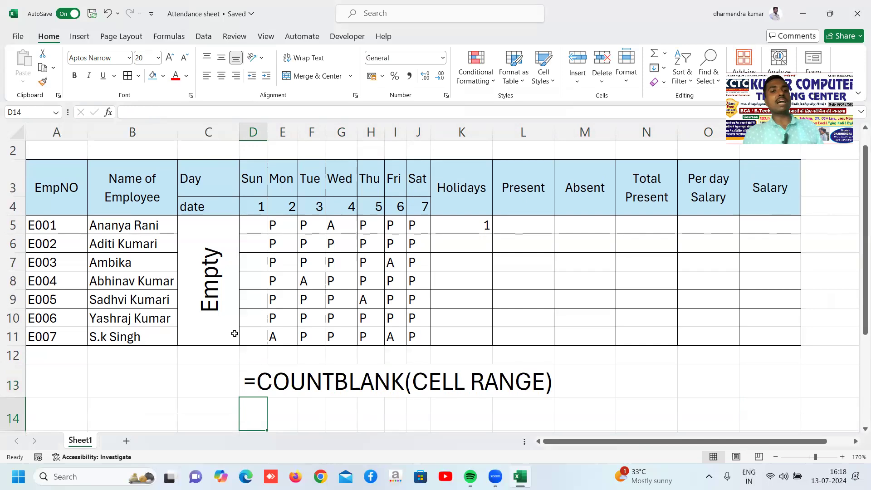
{"action": "left_click", "coordinate": [253, 224]}
{"action": "left_click", "coordinate": [425, 228]}
{"action": "mouse_move", "coordinate": [426, 227]}
{"action": "left_mouse_down"}
{"action": "mouse_move", "coordinate": [251, 227]}
{"action": "mouse_move", "coordinate": [416, 226]}
{"action": "left_mouse_up"}
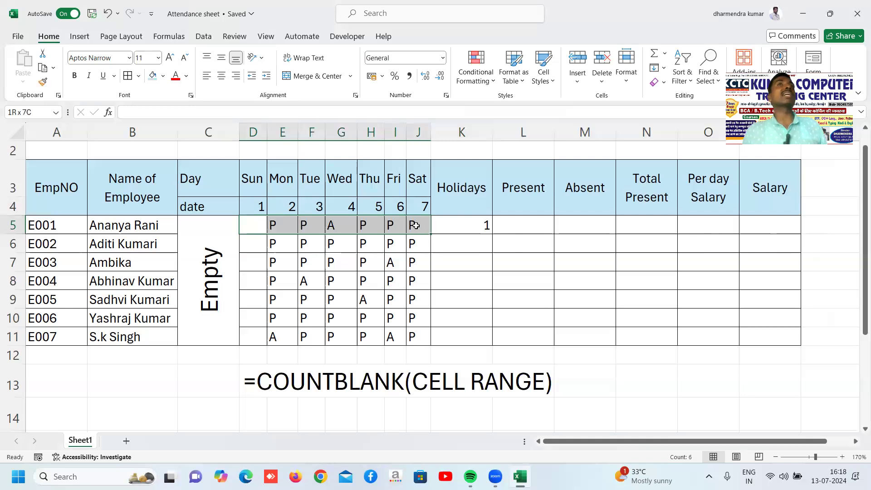
{"action": "left_click_drag", "start_coordinate": [416, 225], "coordinate": [421, 340]}
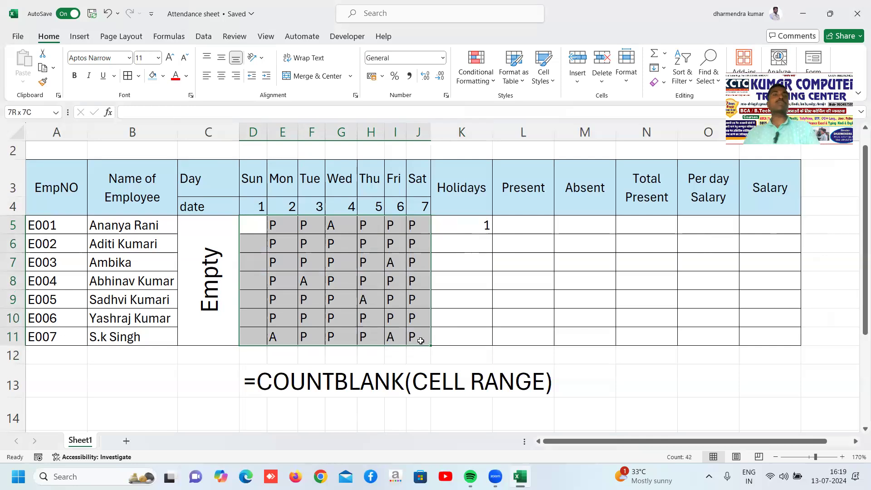
{"action": "left_click_drag", "start_coordinate": [420, 340], "coordinate": [411, 338]}
{"action": "left_click", "coordinate": [422, 246]}
{"action": "left_click_drag", "start_coordinate": [250, 224], "coordinate": [425, 220]}
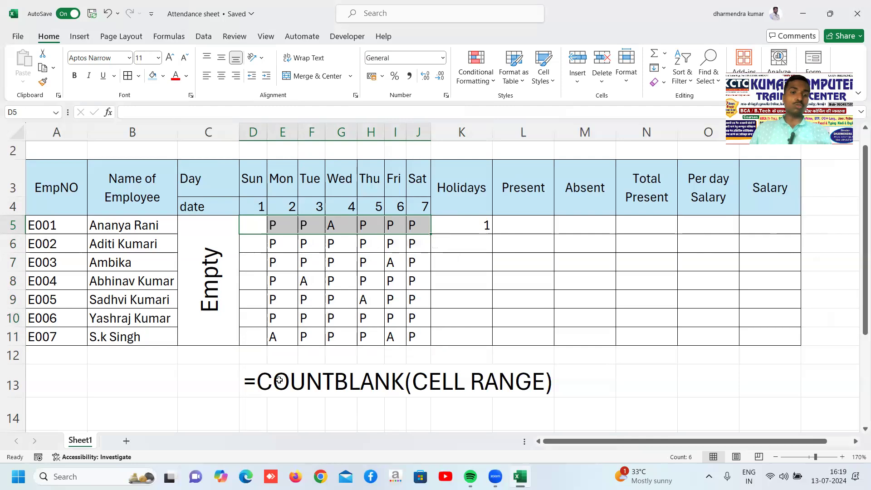
Write "OR" in C14 and the alternative syntax =COUNTIF(ALL CELL RANGE, "") as a plain text note in D14.
{"action": "left_click", "coordinate": [251, 403]}
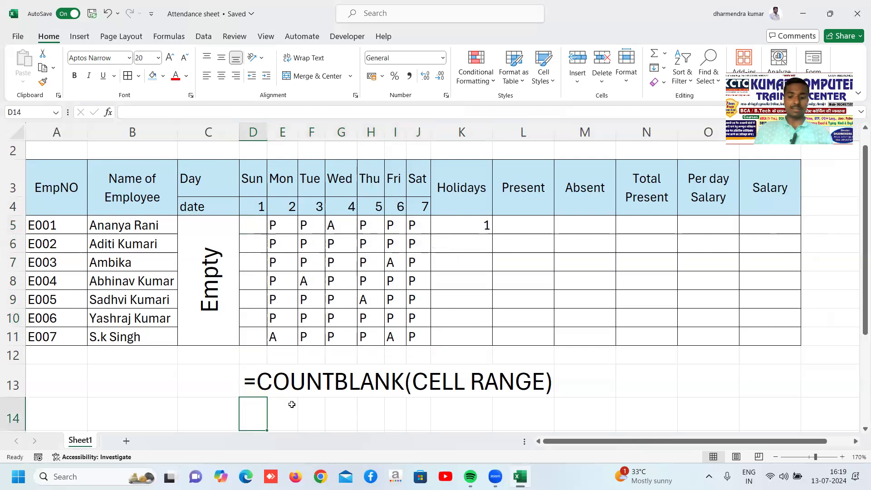
{"action": "key", "text": "Left"}
{"action": "type", "text": "OR"}
{"action": "key", "text": "Tab"}
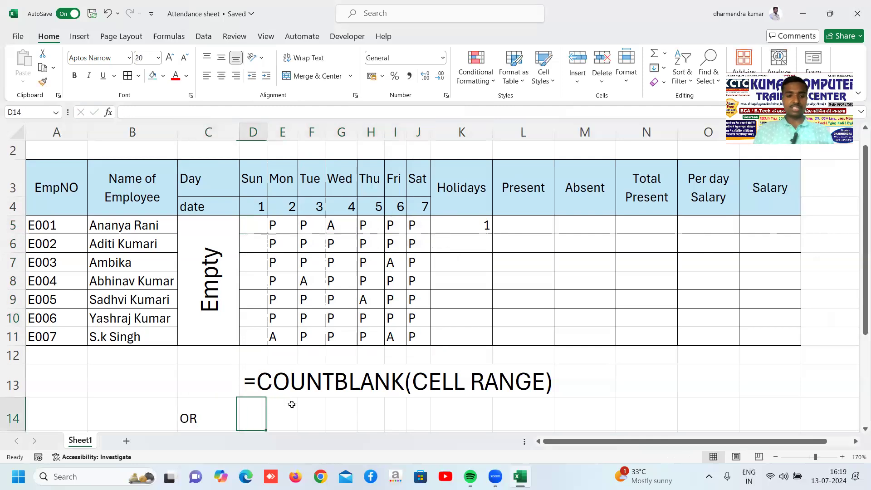
{"action": "type", "text": "'="}
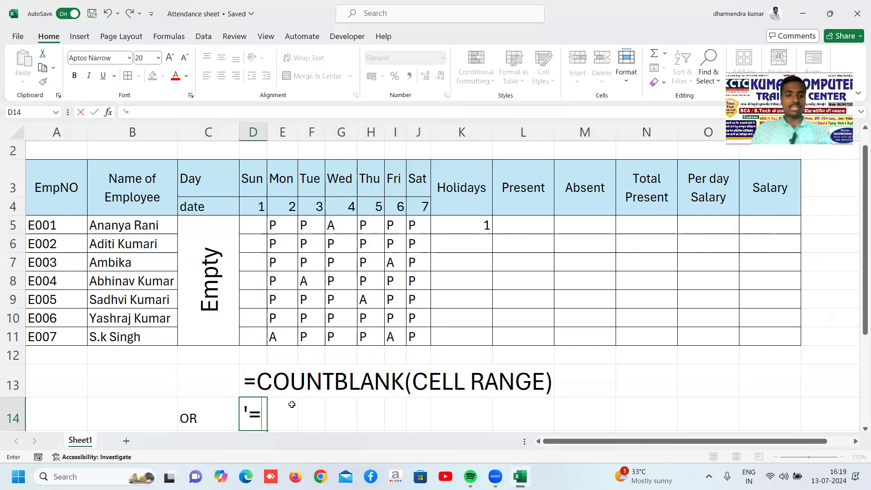
{"action": "type", "text": "COUNTIF("}
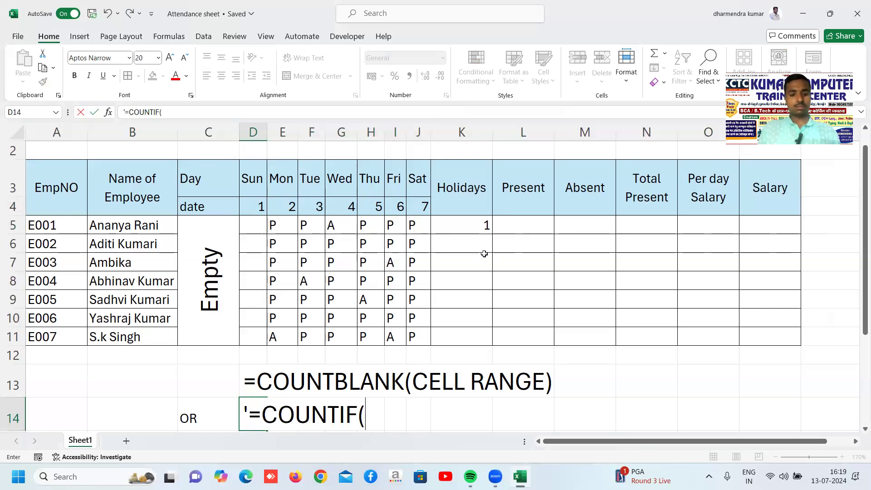
{"action": "type", "text": "ALL CELL "}
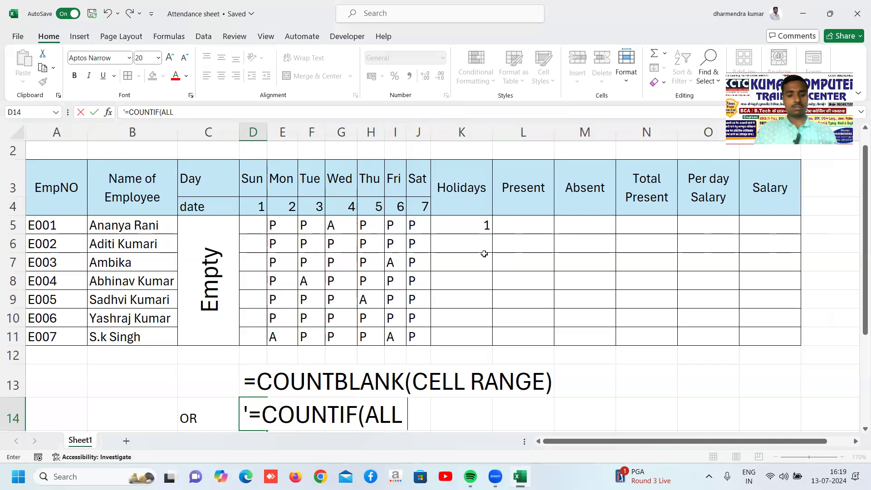
{"action": "type", "text": "RE"}
{"action": "key", "text": "BackSpace"}
{"action": "type", "text": "ANGE, \""}
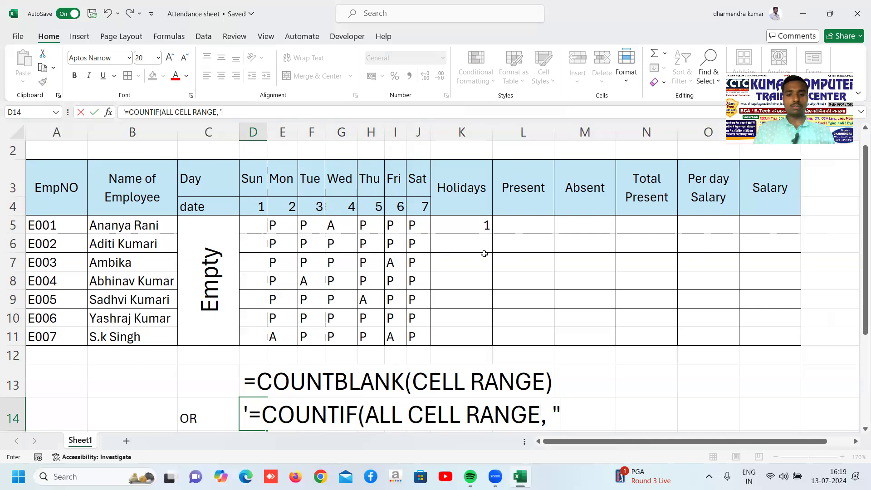
{"action": "type", "text": "\")"}
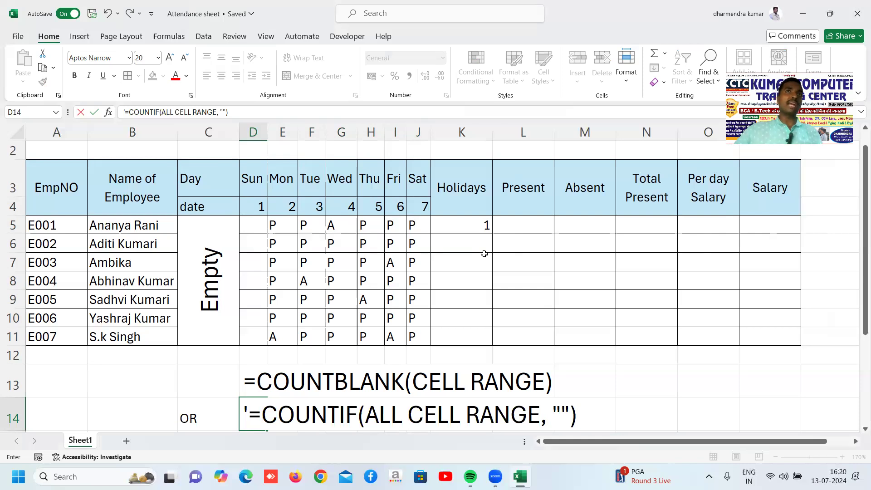
{"action": "key", "text": "Return"}
Count the second employee's holidays in K6 with the formula =COUNTIF(D6:J6,"").
{"action": "key", "text": "Up"}
{"action": "key", "text": "Up"}
{"action": "key", "text": "Up"}
{"action": "key", "text": "Up"}
{"action": "key", "text": "Up"}
{"action": "key", "text": "Up"}
{"action": "key", "text": "Up"}
{"action": "key", "text": "Up"}
{"action": "key", "text": "Up"}
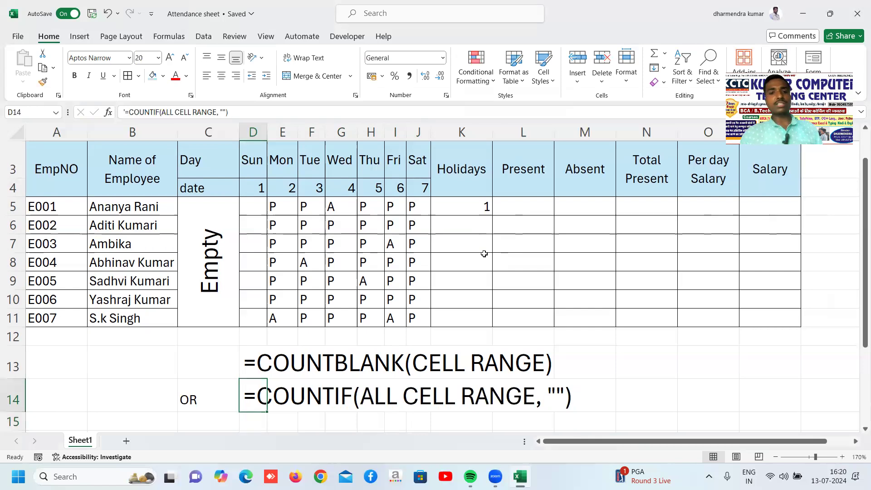
{"action": "key", "text": "Right"}
{"action": "key", "text": "Right"}
{"action": "key", "text": "Right"}
{"action": "key", "text": "Right"}
{"action": "key", "text": "Right"}
{"action": "key", "text": "Right"}
{"action": "key", "text": "Right"}
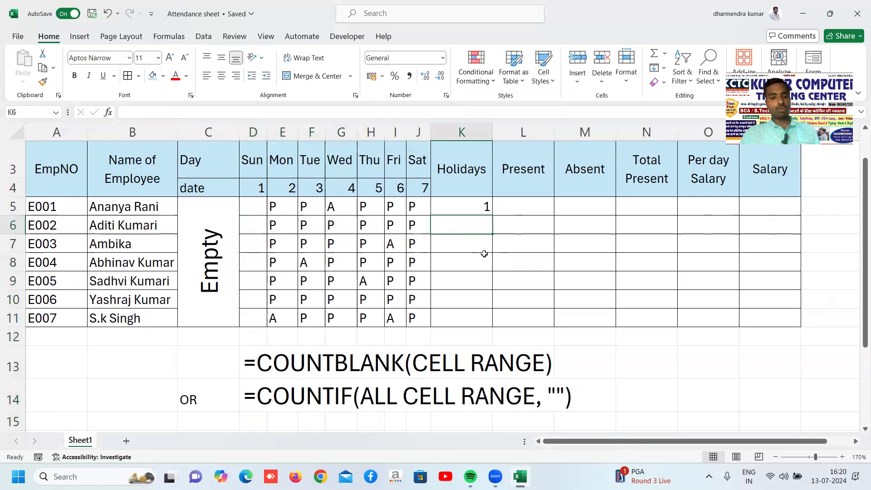
{"action": "type", "text": "=COUNTIF"}
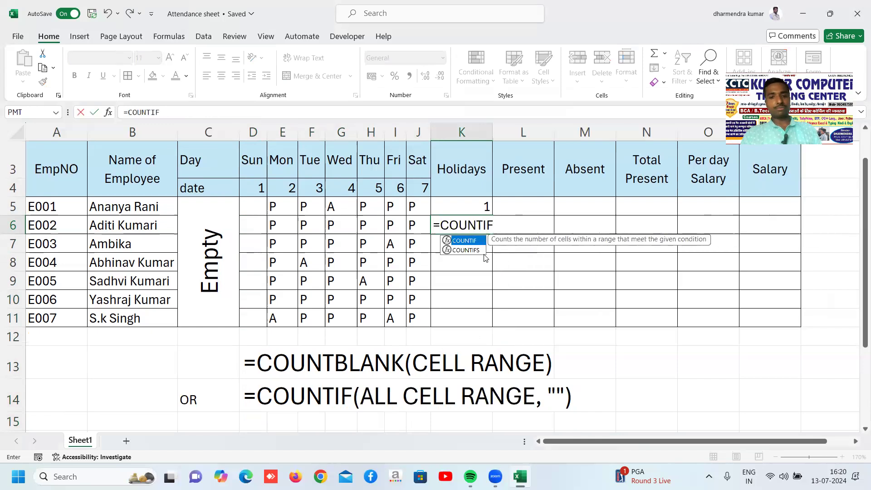
{"action": "type", "text": "("}
{"action": "left_click_drag", "start_coordinate": [248, 225], "coordinate": [413, 228]}
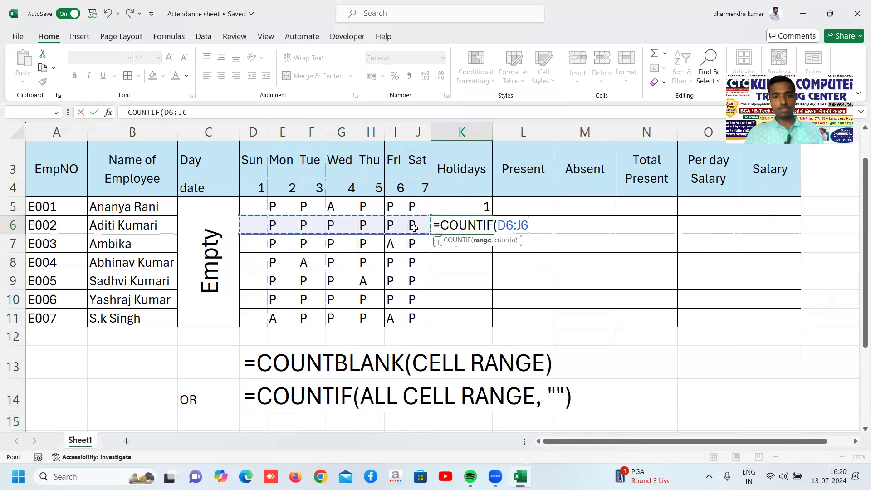
{"action": "type", "text": ",\"\""}
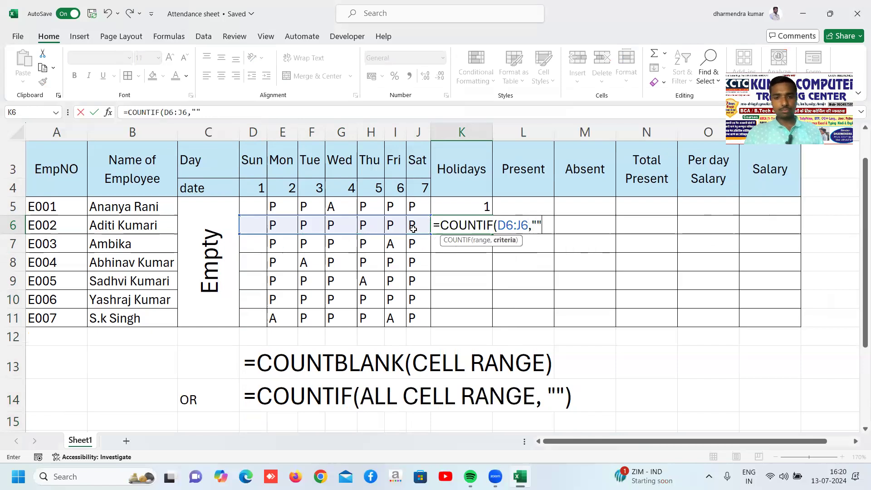
{"action": "type", "text": ")"}
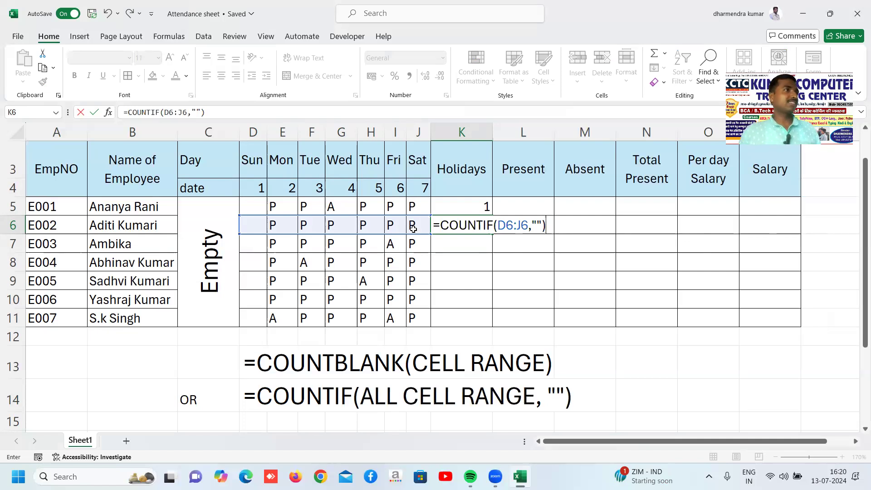
{"action": "key", "text": "Return"}
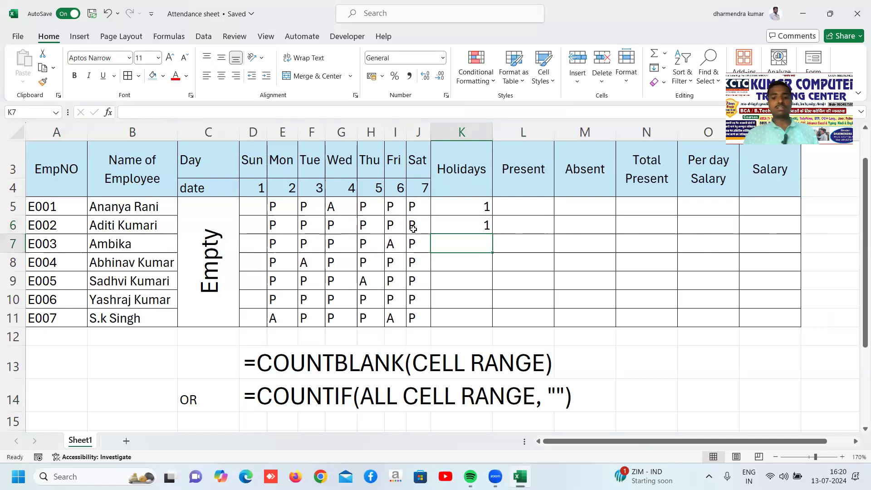
Insert a space between the quotation marks of the K6 formula, making it =COUNTIF(D6:J6," ").
{"action": "key", "text": "Up"}
{"action": "key", "text": "F2"}
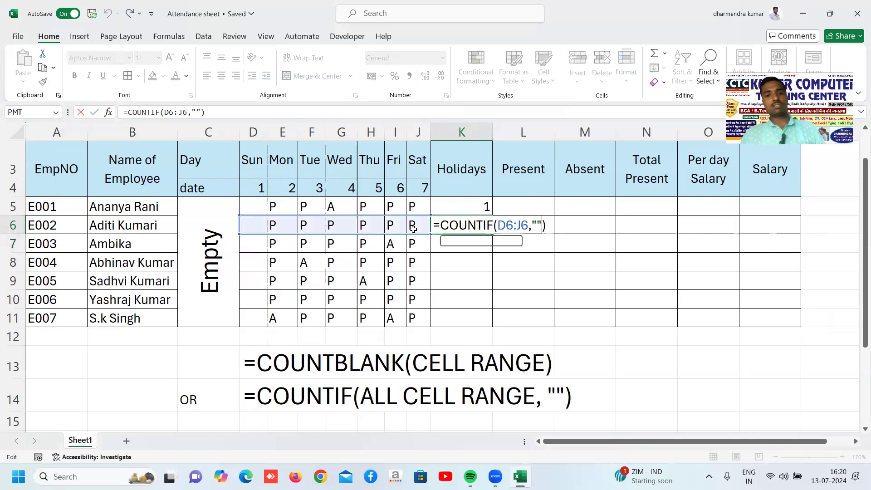
{"action": "key", "text": "Left"}
{"action": "key", "text": "Left"}
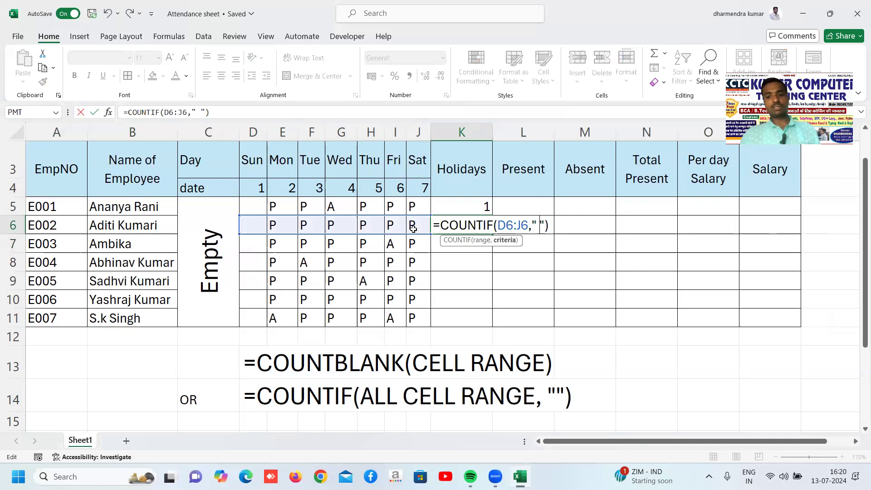
{"action": "key", "text": "Return"}
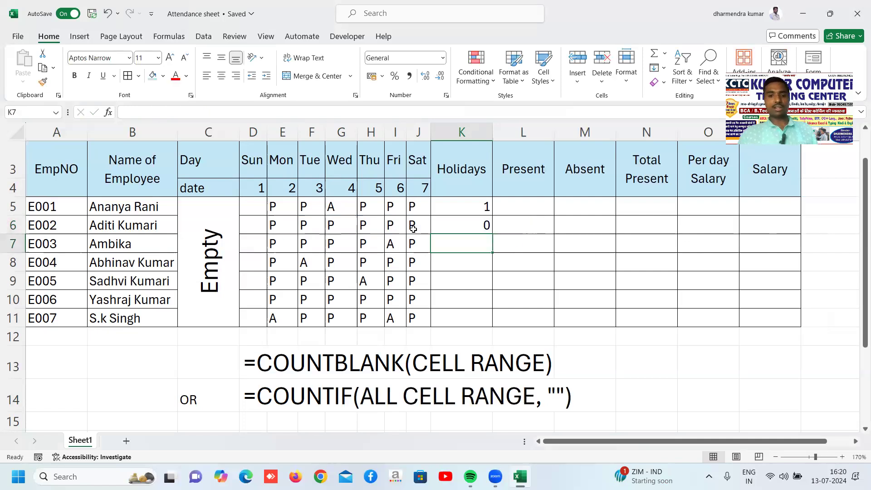
Clear the COUNTIF formula from the second employee's Holidays cell K6.
{"action": "key", "text": "Up"}
{"action": "key", "text": "Delete"}
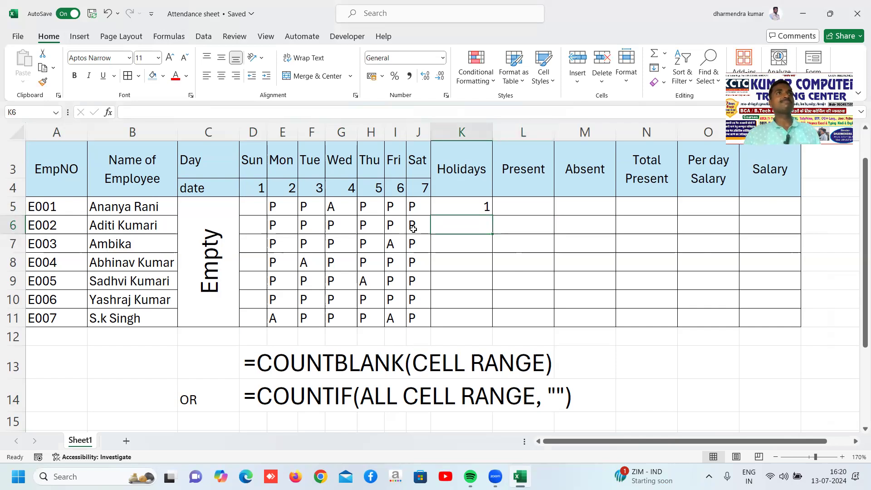
{"action": "key", "text": "Right"}
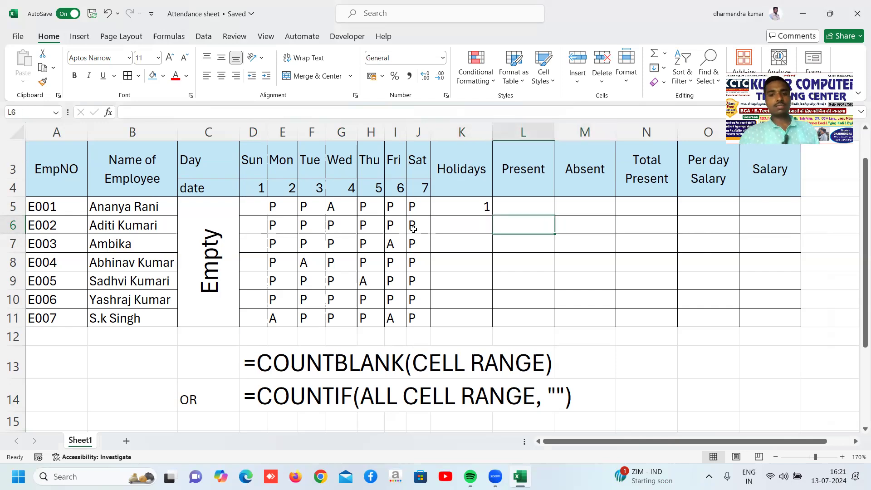
{"action": "key", "text": "Left"}
{"action": "key", "text": "Left"}
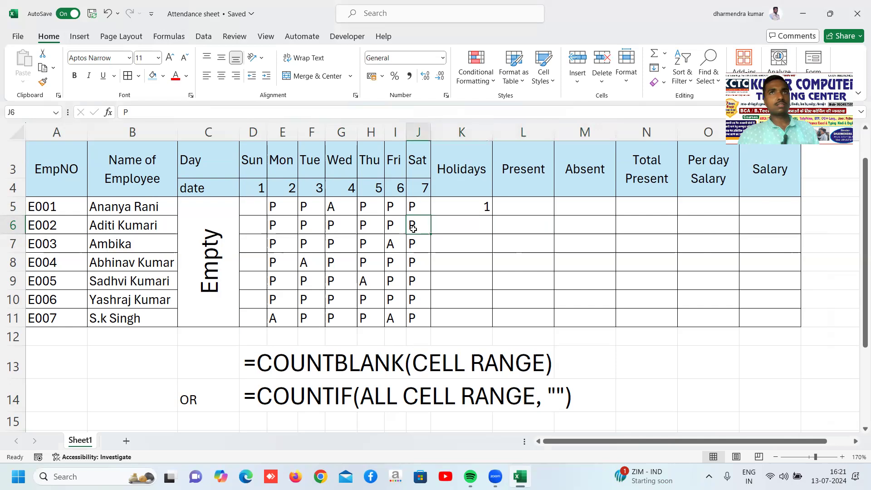
{"action": "key", "text": "Right"}
{"action": "key", "text": "Left"}
{"action": "key", "text": "Right"}
{"action": "key", "text": "Left"}
{"action": "key", "text": "Right"}
{"action": "key", "text": "Left"}
{"action": "key", "text": "Right"}
{"action": "key", "text": "Left"}
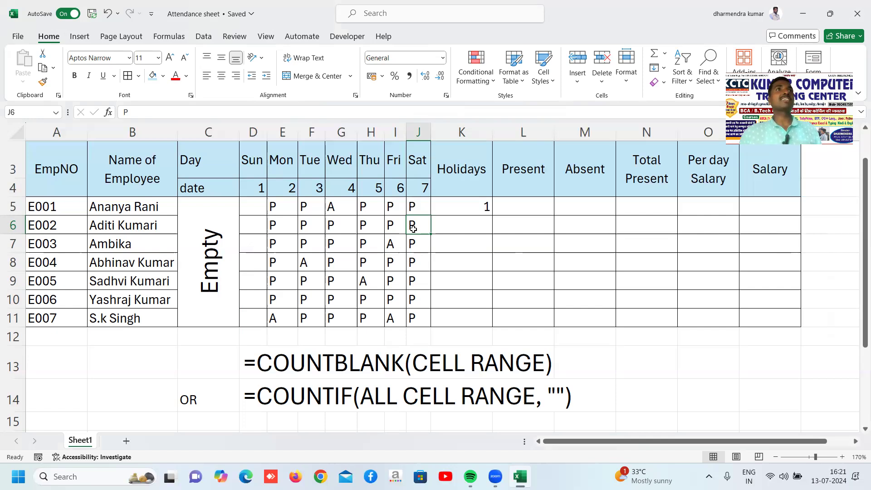
{"action": "key", "text": "Right"}
{"action": "key", "text": "Left"}
{"action": "key", "text": "Right"}
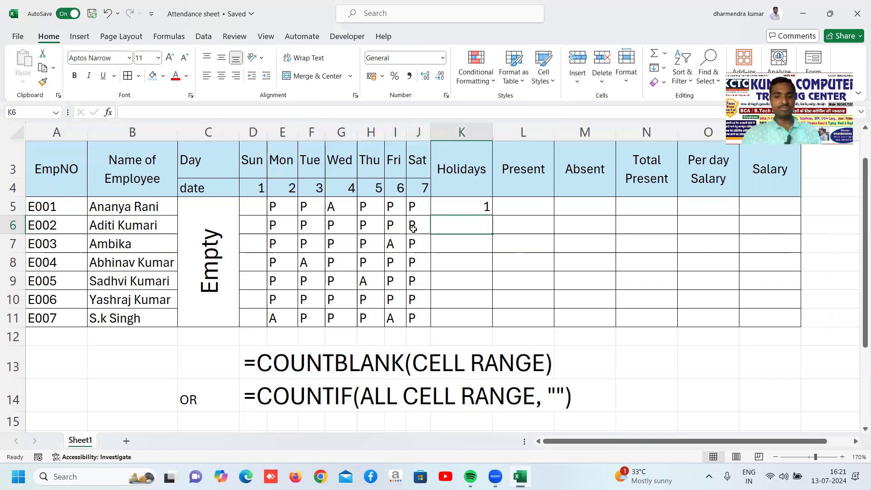
Count the second employee's holidays in K6 with the formula =COUNTIF(D6:J6,"").
{"action": "type", "text": "="}
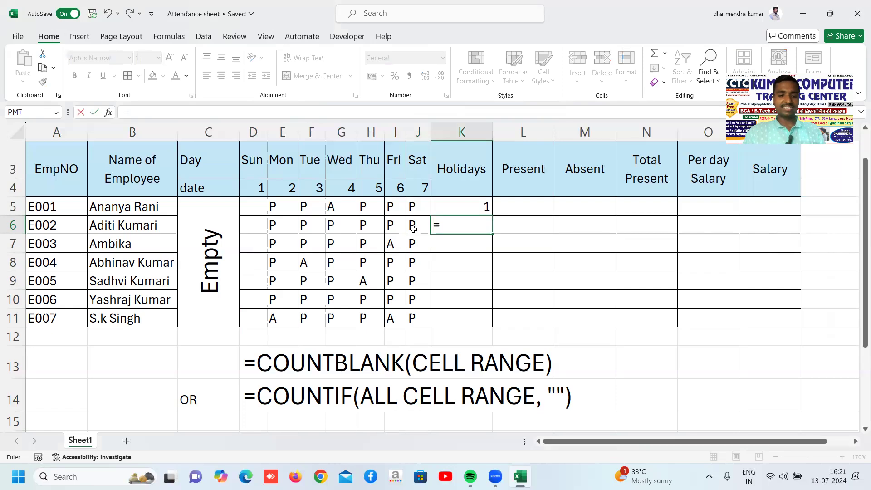
{"action": "type", "text": "COUNTIG"}
{"action": "key", "text": "BackSpace"}
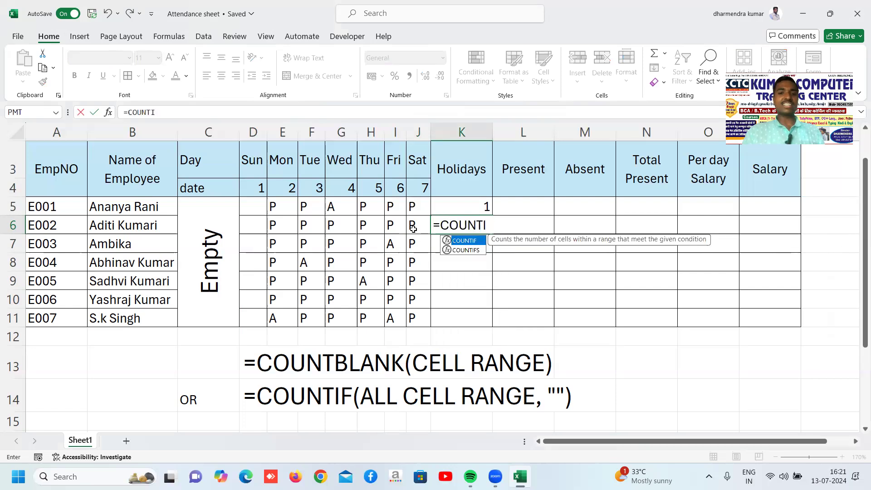
{"action": "type", "text": "F("}
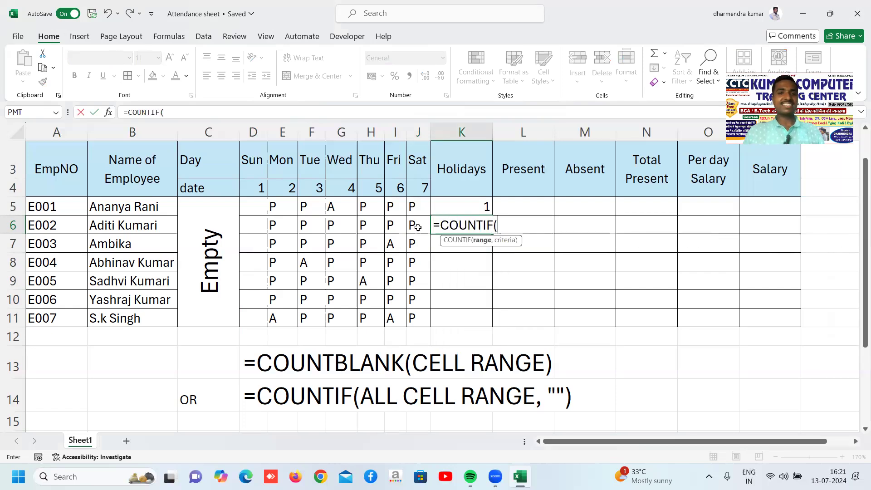
{"action": "left_click_drag", "start_coordinate": [261, 225], "coordinate": [413, 224]}
{"action": "type", "text": ",\"\")"}
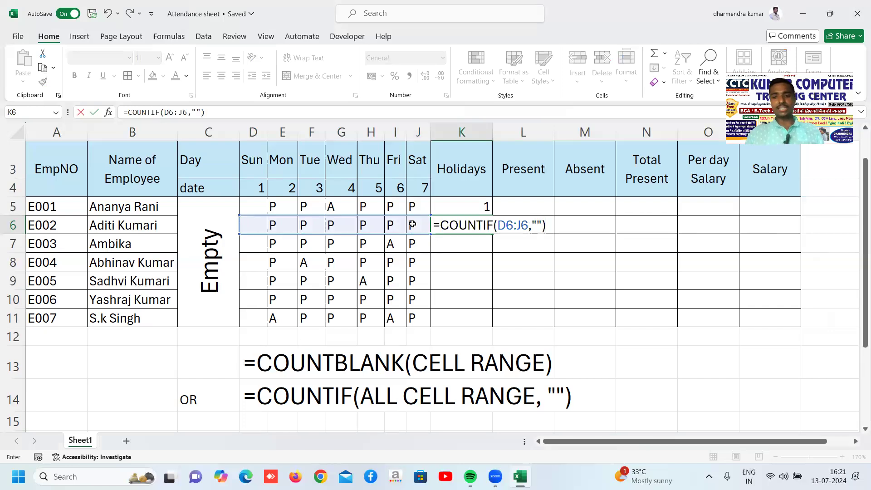
{"action": "key", "text": "Return"}
Fill the K6 holiday formula down the Holidays column through K11.
{"action": "left_click", "coordinate": [445, 226]}
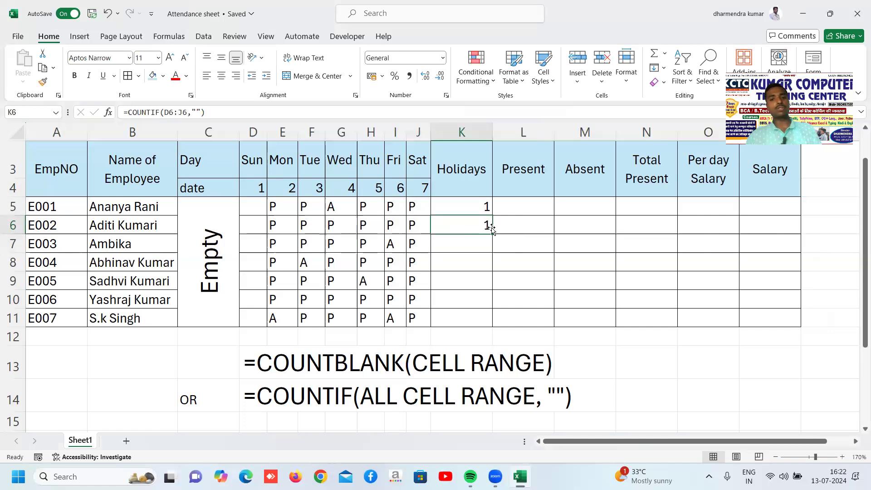
{"action": "left_click_drag", "start_coordinate": [492, 234], "coordinate": [483, 322]}
{"action": "left_click", "coordinate": [587, 227]}
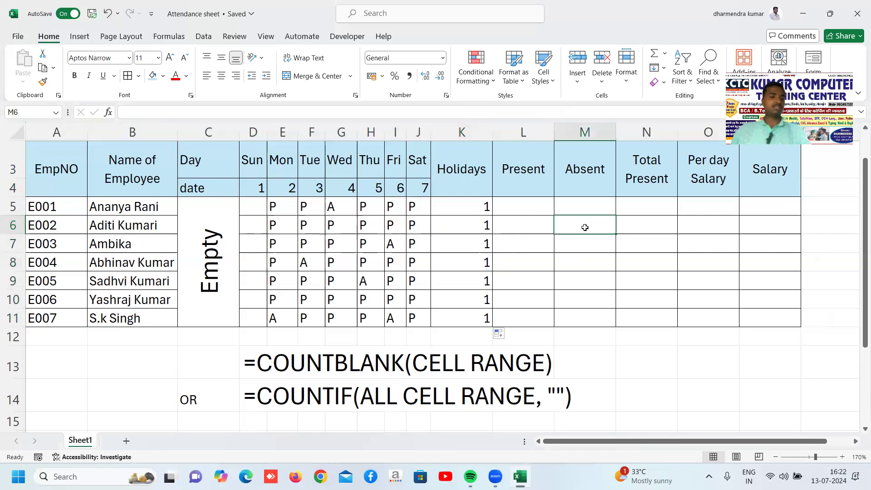
Show the sheet's formulas, fit column K to its full Holidays formulas, and return to showing values.
{"action": "key", "text": "ctrl+grave"}
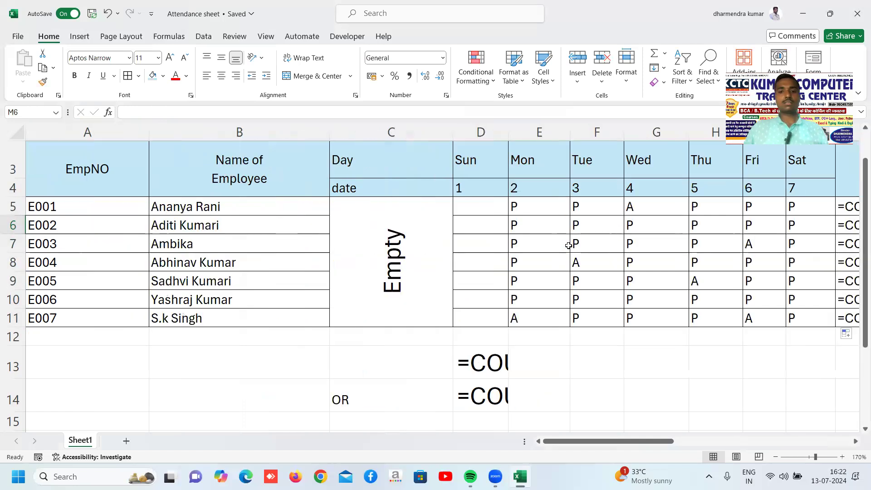
{"action": "left_click", "coordinate": [856, 441]}
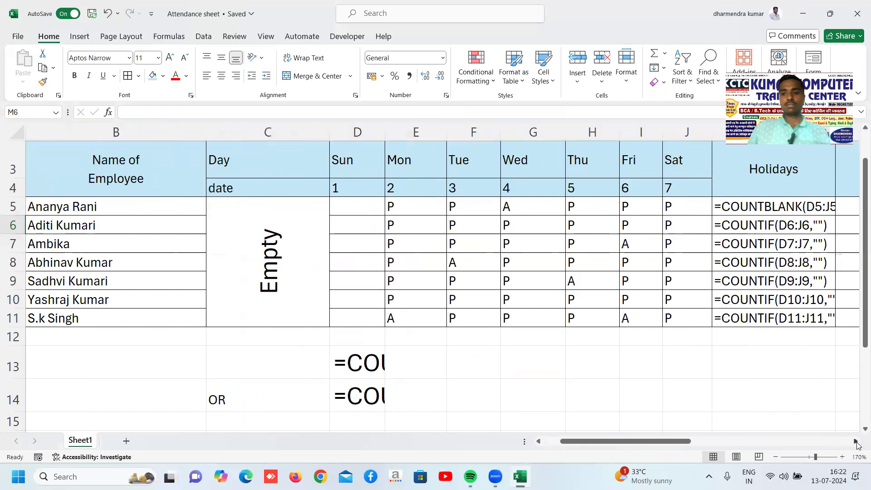
{"action": "left_click", "coordinate": [856, 441]}
{"action": "left_click", "coordinate": [857, 441]}
{"action": "left_click", "coordinate": [640, 223]}
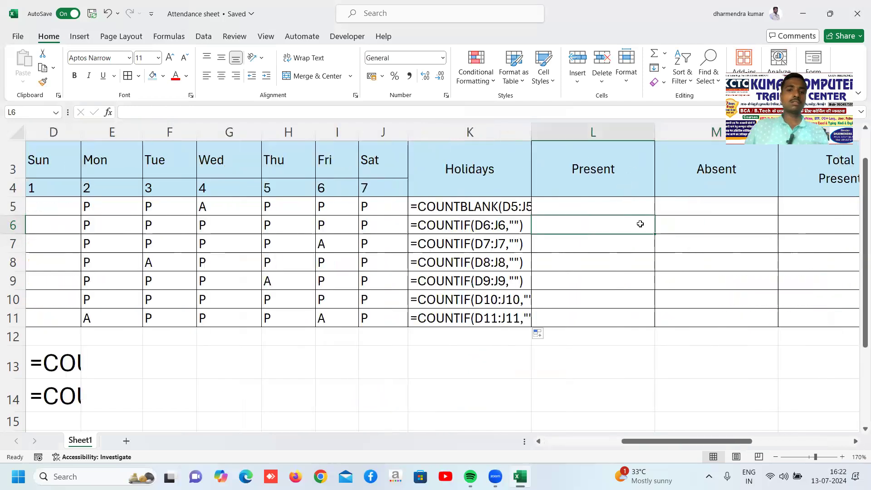
{"action": "double_click", "coordinate": [531, 131]}
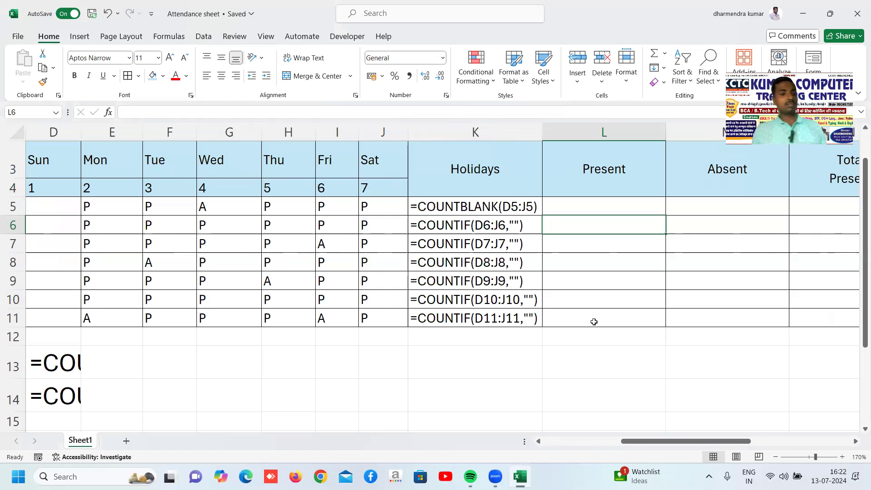
{"action": "key", "text": "ctrl+grave"}
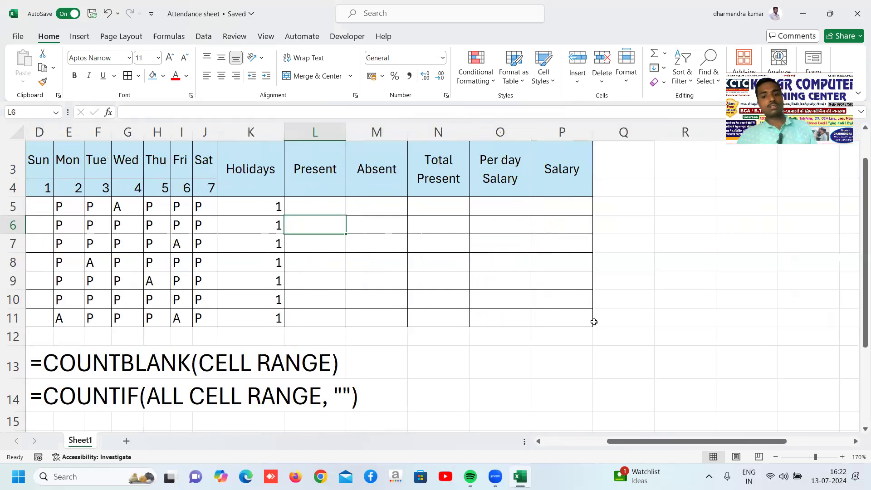
Clear all the attendance marks for Wednesday the 4th in G5:G11.
{"action": "key", "text": "Left"}
{"action": "key", "text": "Left"}
{"action": "key", "text": "Left"}
{"action": "key", "text": "Left"}
{"action": "key", "text": "Left"}
{"action": "key", "text": "Left"}
{"action": "key", "text": "Left"}
{"action": "key", "text": "Left"}
{"action": "key", "text": "Left"}
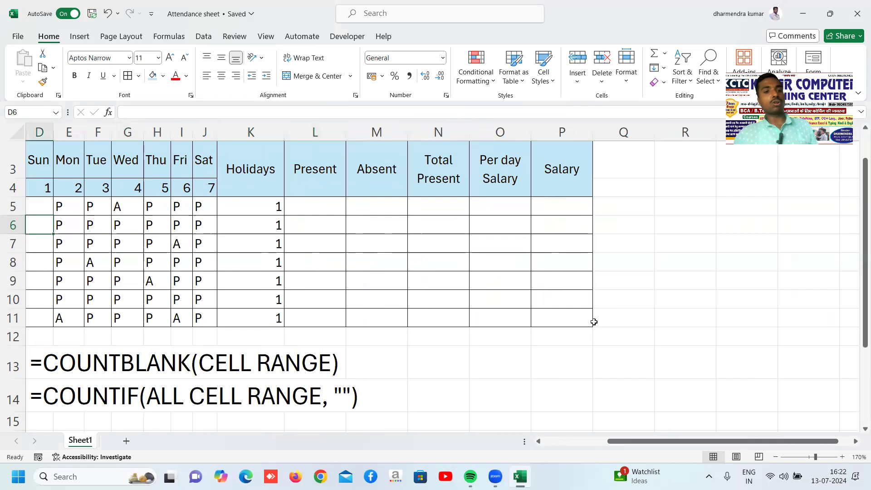
{"action": "key", "text": "Left"}
{"action": "key", "text": "Right"}
{"action": "key", "text": "Right"}
{"action": "key", "text": "Right"}
{"action": "key", "text": "Right"}
{"action": "key", "text": "Down"}
{"action": "key", "text": "Down"}
{"action": "key", "text": "Up"}
{"action": "key", "text": "Right"}
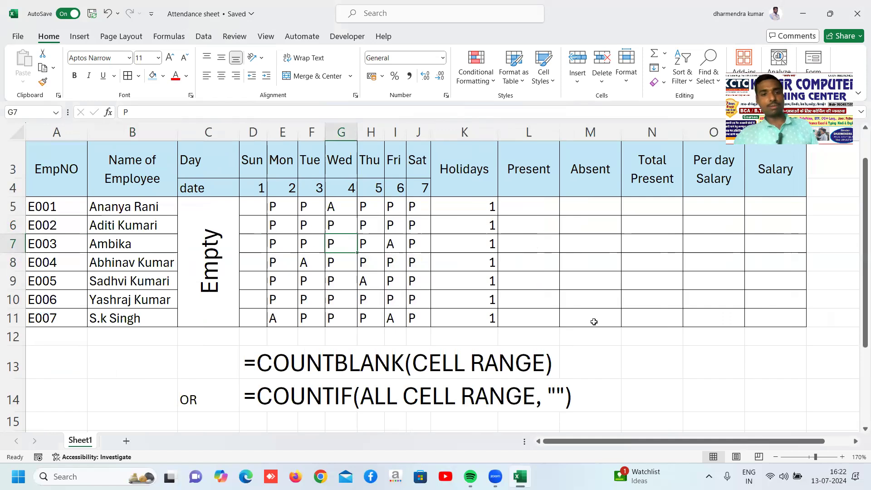
{"action": "key", "text": "Up"}
{"action": "key", "text": "Up"}
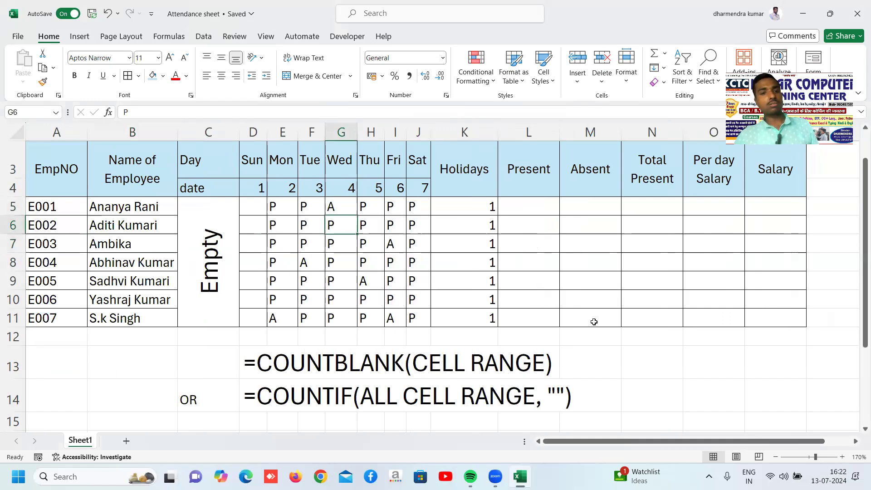
{"action": "key", "text": "shift+Down"}
{"action": "key", "text": "shift+Down"}
{"action": "key", "text": "shift+Down"}
{"action": "key", "text": "shift+Down"}
{"action": "key", "text": "shift+Down"}
{"action": "key", "text": "shift+Down"}
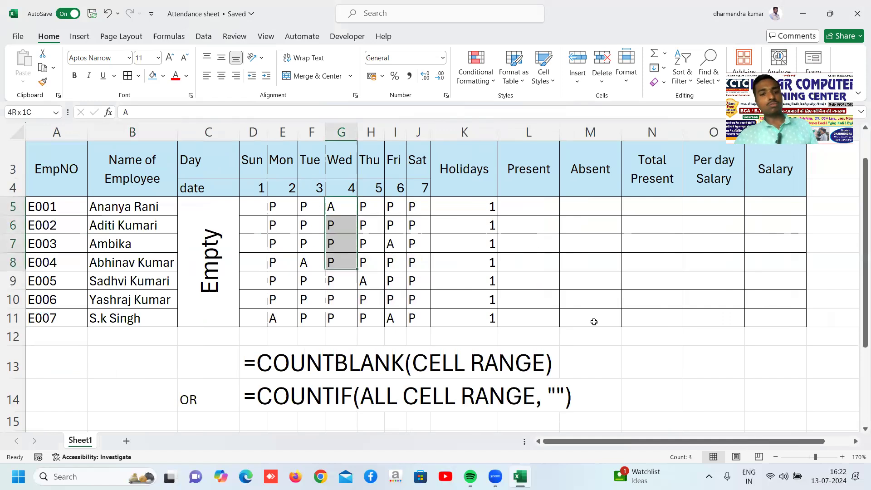
{"action": "key", "text": "Delete"}
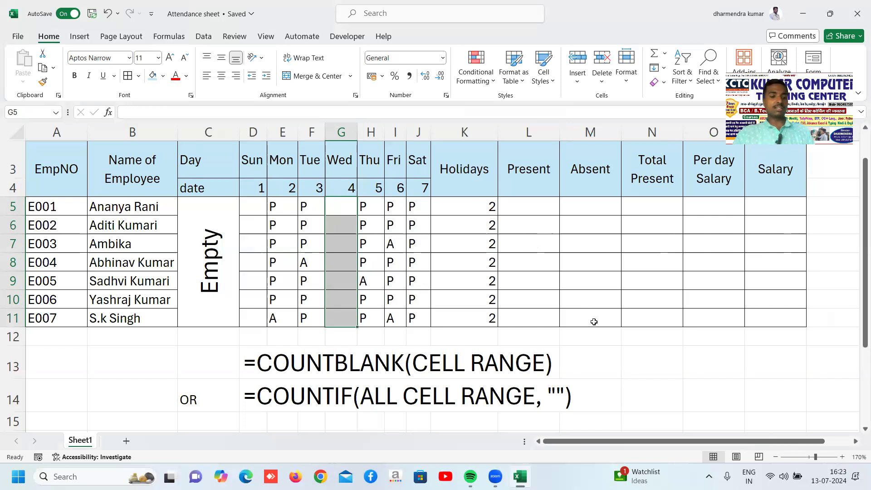
Enter GANESH CHATURTHI in G5 and merge and centre it across G5:G11.
{"action": "type", "text": "GANESH CHATURTHI"}
{"action": "key", "text": "Return"}
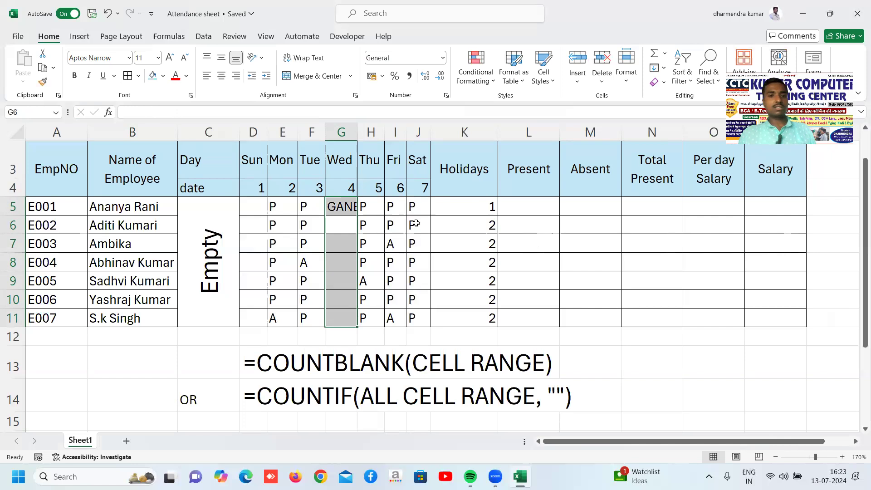
{"action": "left_click", "coordinate": [317, 76]}
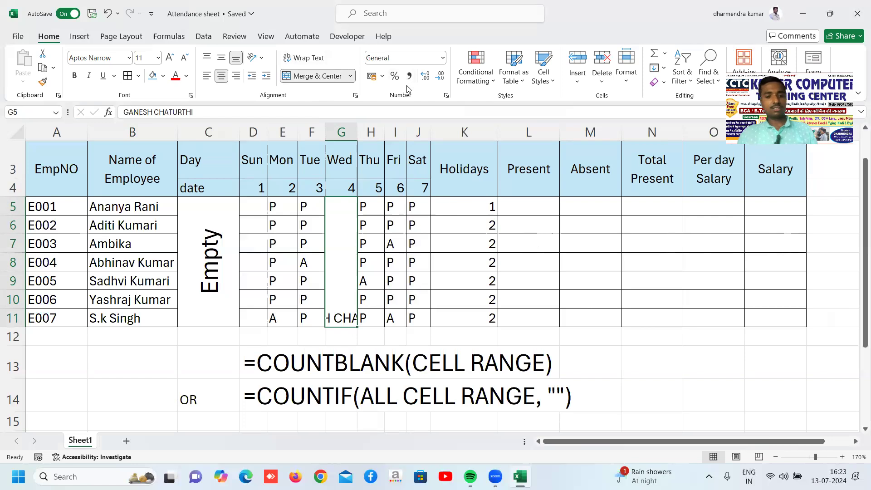
Set the text orientation of the merged GANESH CHATURTHI cell to 90 degrees.
{"action": "key", "text": "ctrl+1"}
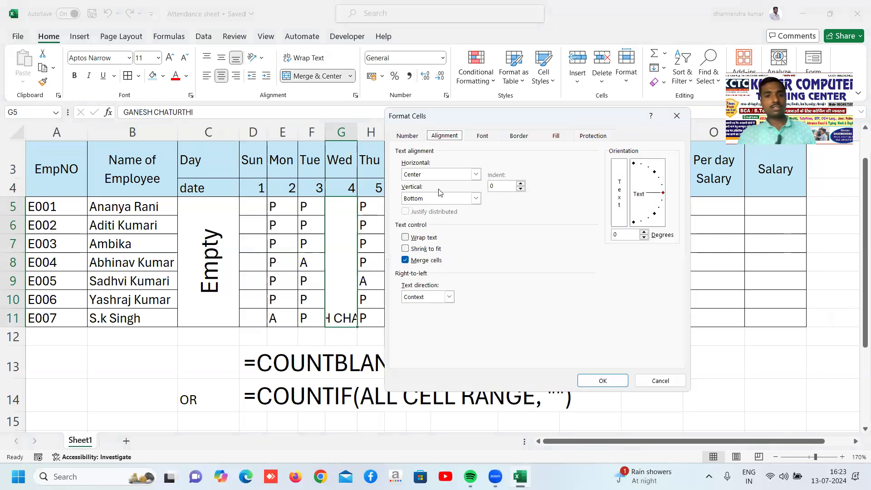
{"action": "left_click", "coordinate": [633, 163]}
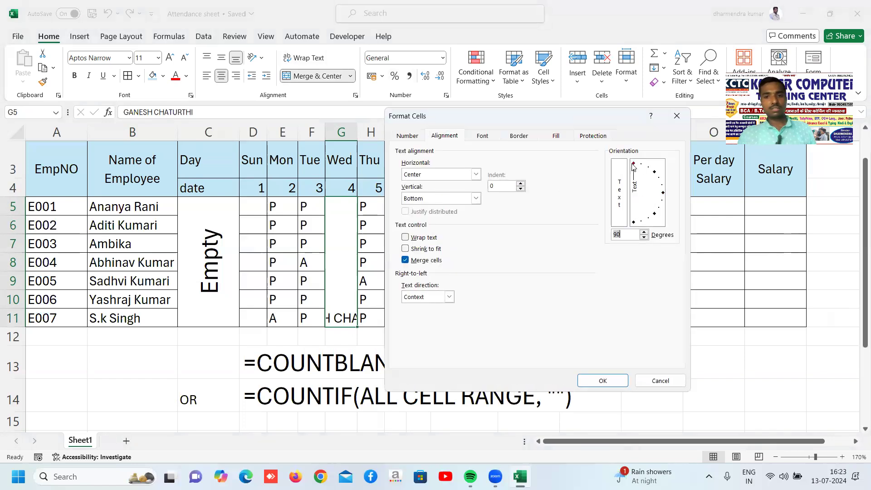
{"action": "left_click", "coordinate": [621, 382]}
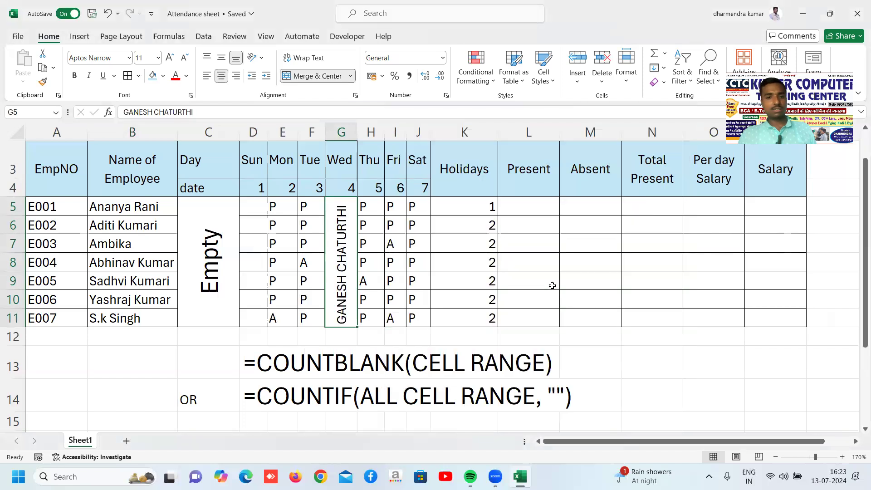
{"action": "left_click", "coordinate": [552, 285]}
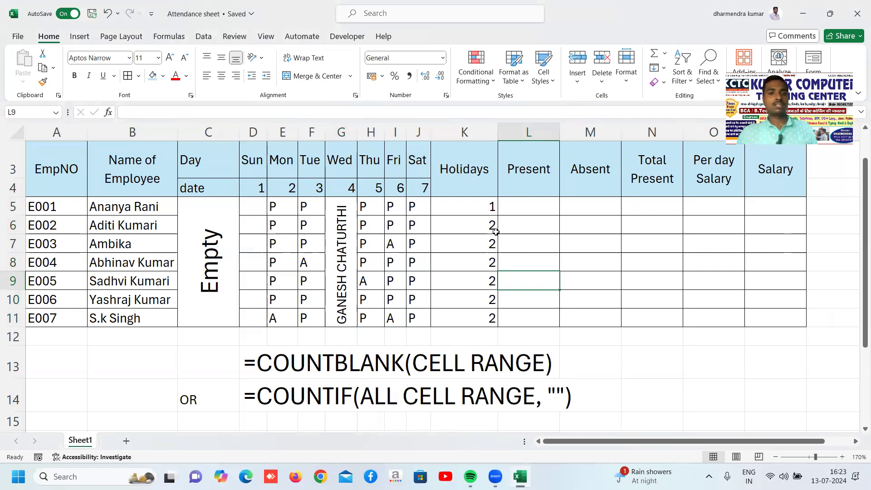
Unmerge the GANESH CHATURTHI cell in G5:G11 and merge and centre it again.
{"action": "left_click", "coordinate": [564, 240]}
{"action": "left_click", "coordinate": [348, 239]}
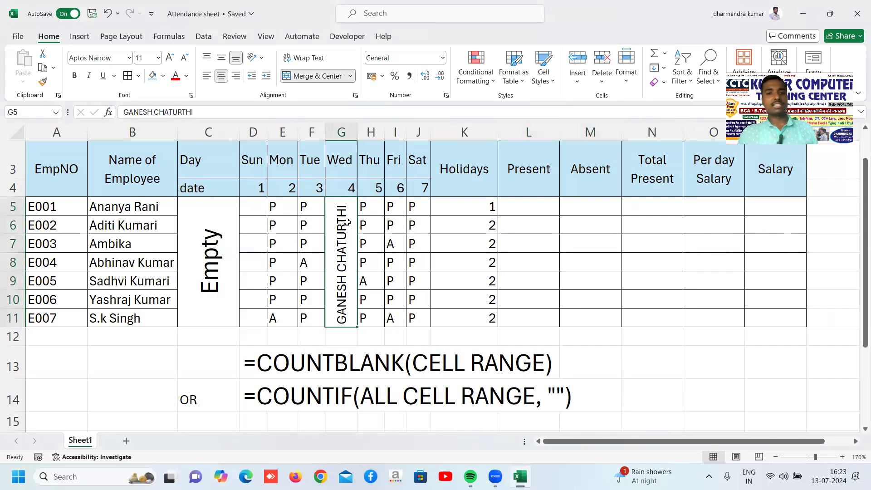
{"action": "left_click", "coordinate": [336, 76]}
{"action": "left_click", "coordinate": [336, 76]}
{"action": "left_click", "coordinate": [613, 240]}
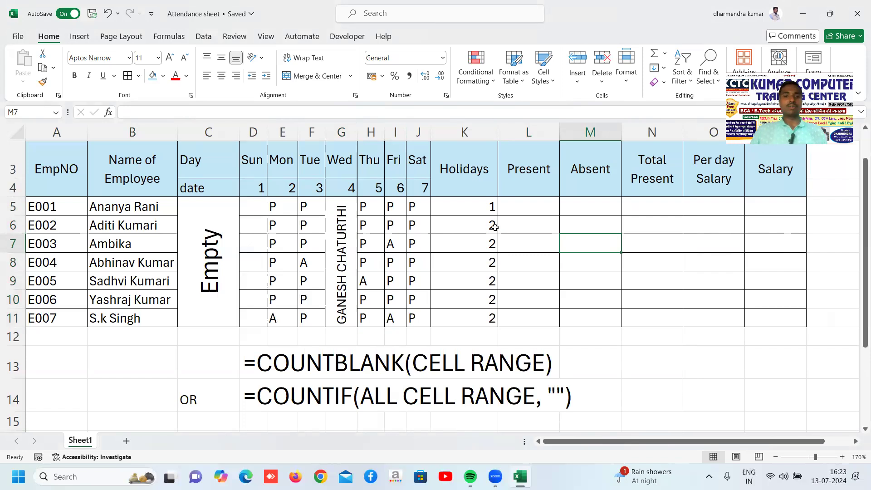
Check the formula in K5 and replace it by filling the COUNTIF formula from K6 upward.
{"action": "double_click", "coordinate": [471, 206]}
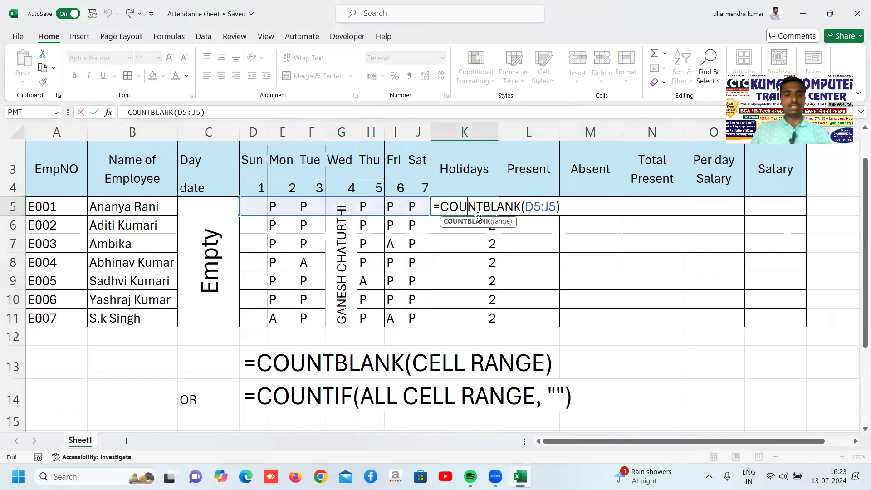
{"action": "key", "text": "Escape"}
{"action": "left_click", "coordinate": [491, 227]}
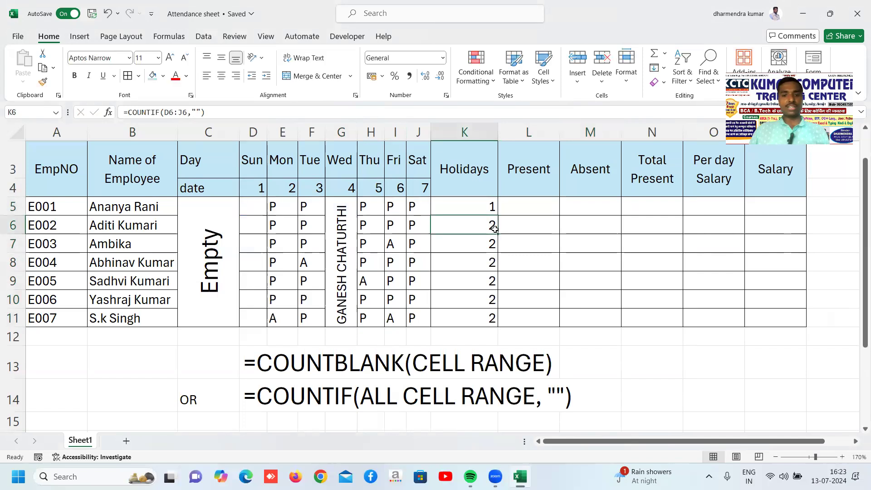
{"action": "left_click_drag", "start_coordinate": [498, 232], "coordinate": [499, 208]}
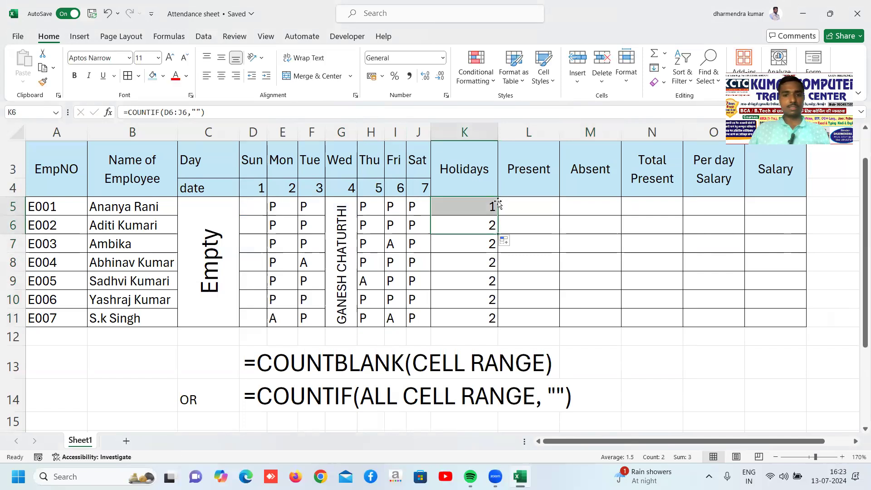
{"action": "left_click", "coordinate": [465, 227]}
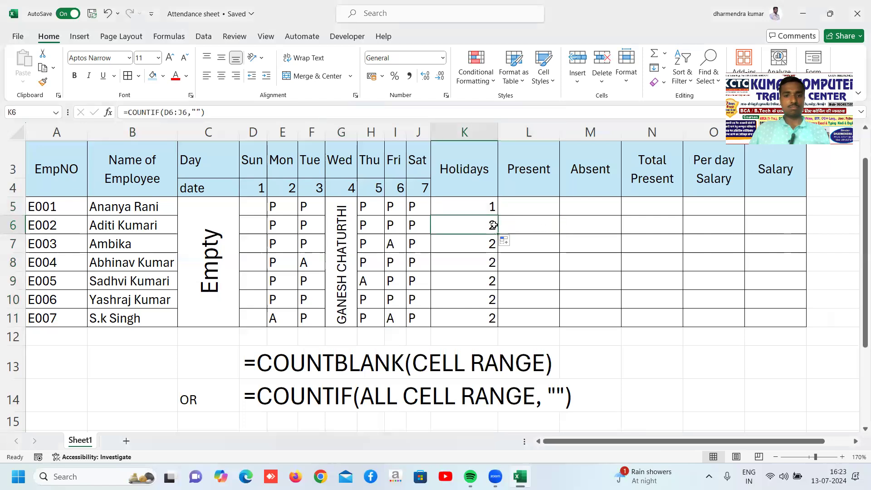
{"action": "left_click", "coordinate": [584, 223]}
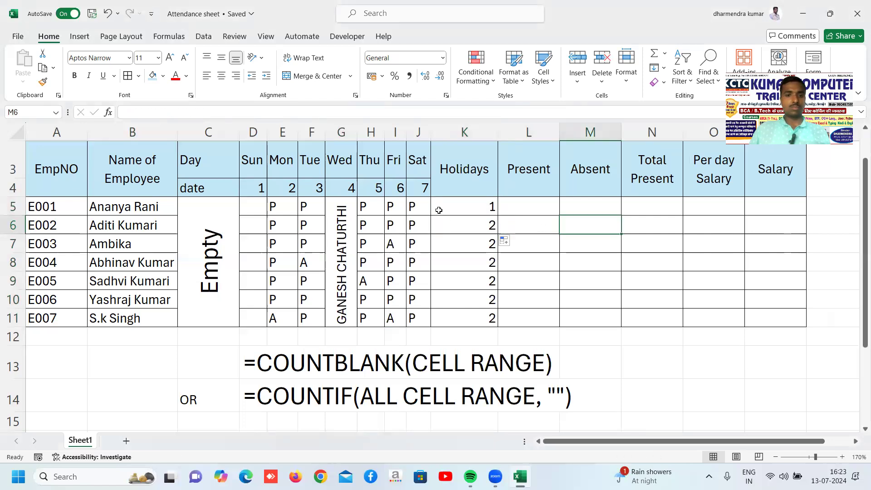
{"action": "left_click", "coordinate": [349, 207]}
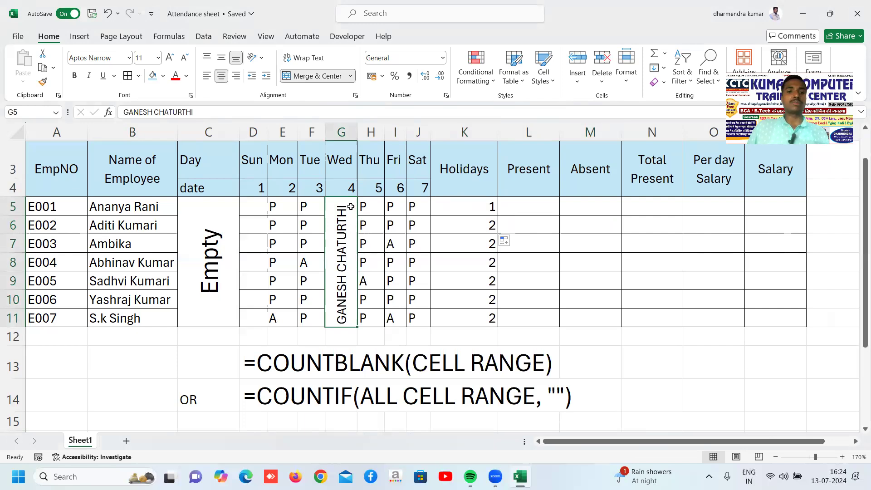
{"action": "key", "text": "BackSpace"}
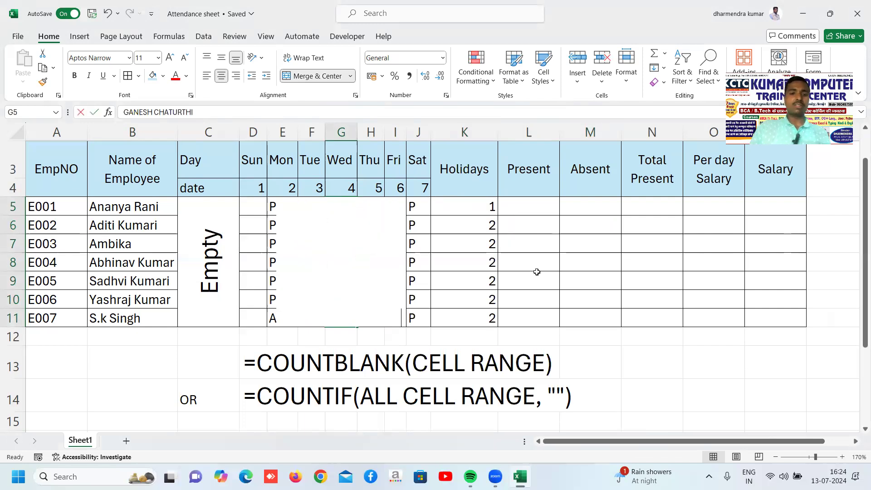
{"action": "key", "text": "ctrl+z"}
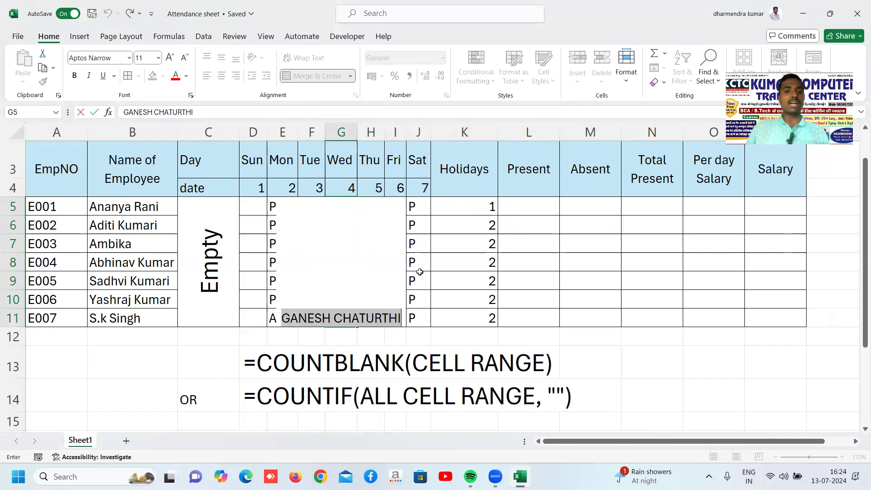
{"action": "key", "text": "Escape"}
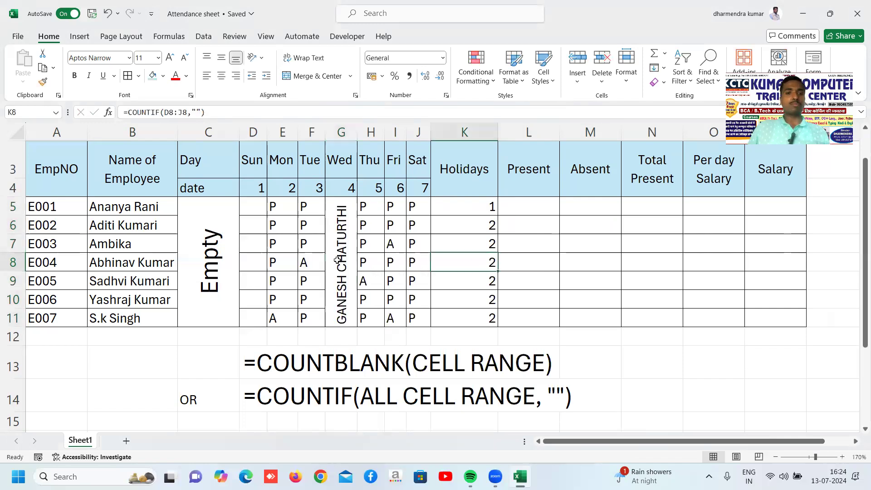
Undo the recent changes back to the point where GANESH CHATURTHI sits horizontally in the unmerged cells G5:G11.
{"action": "key", "text": "ctrl+z"}
{"action": "key", "text": "ctrl+z"}
{"action": "key", "text": "ctrl+z"}
{"action": "key", "text": "ctrl+z"}
{"action": "key", "text": "ctrl+z"}
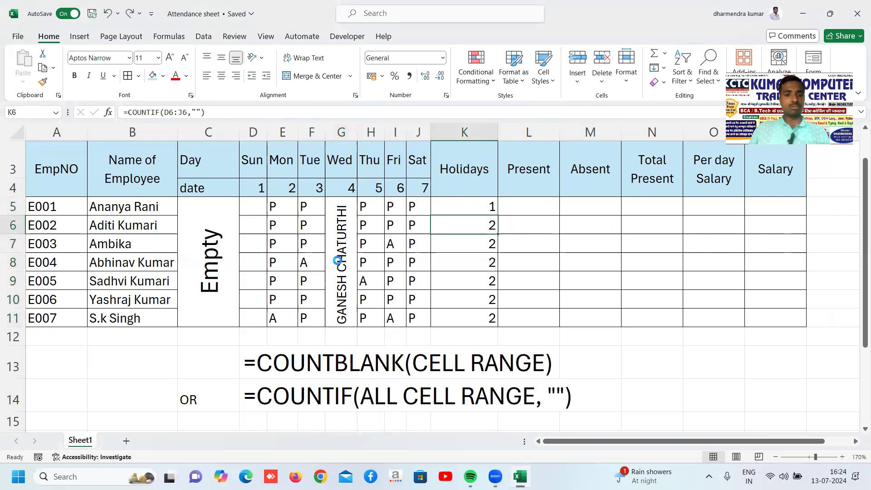
{"action": "key", "text": "ctrl+z"}
{"action": "key", "text": "ctrl+z"}
{"action": "key", "text": "ctrl+z"}
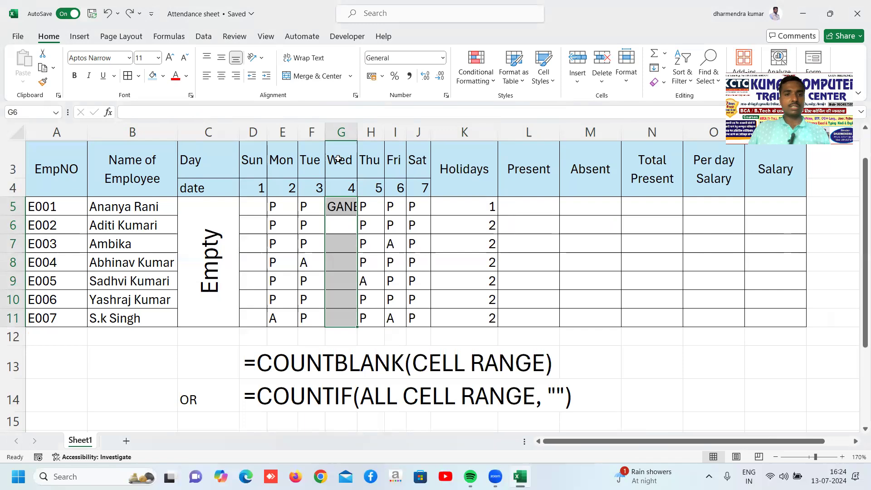
Merge and centre G5:G11 again and clear the GANESH CHATURTHI text from the merged cell.
{"action": "left_click", "coordinate": [333, 77]}
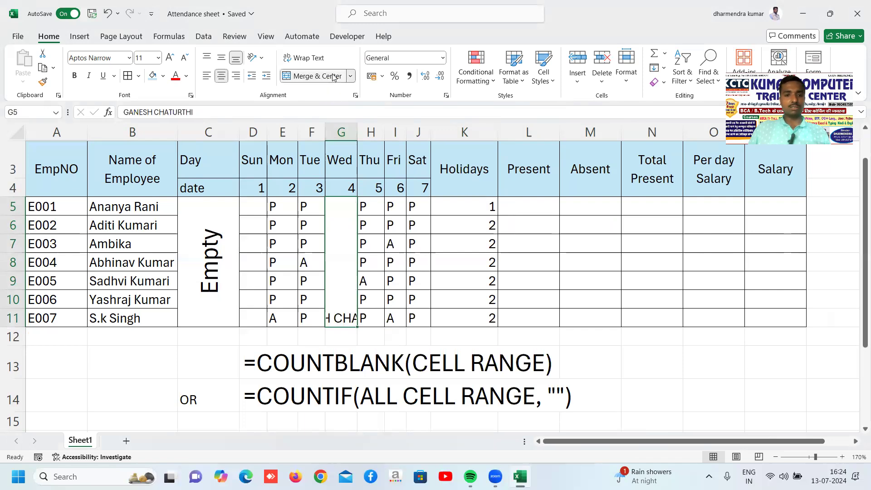
{"action": "key", "text": "ctrl+z"}
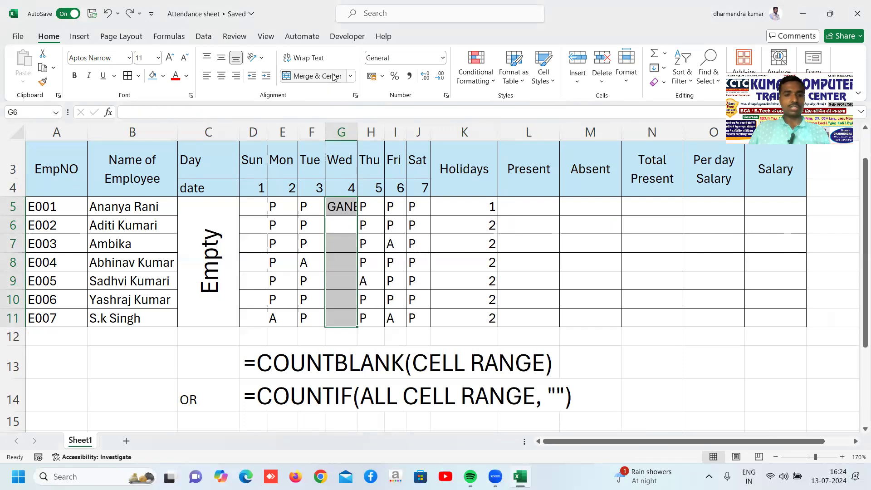
{"action": "left_click", "coordinate": [333, 76]}
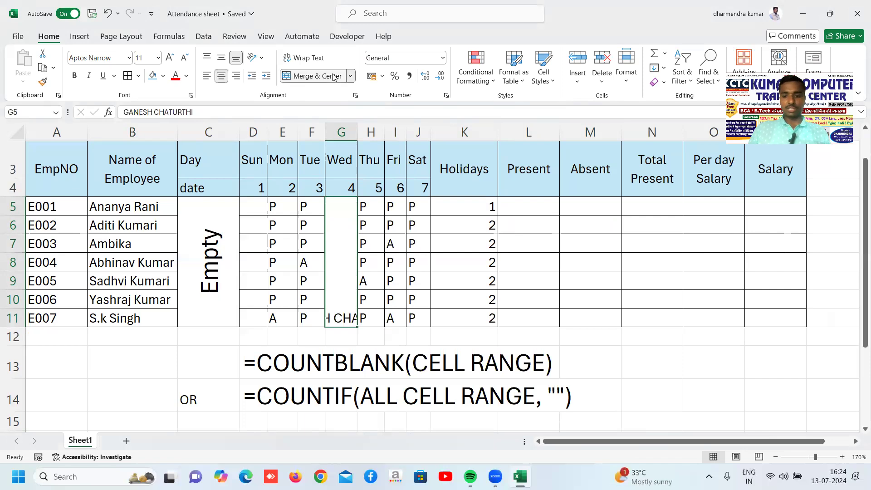
{"action": "key", "text": "Delete"}
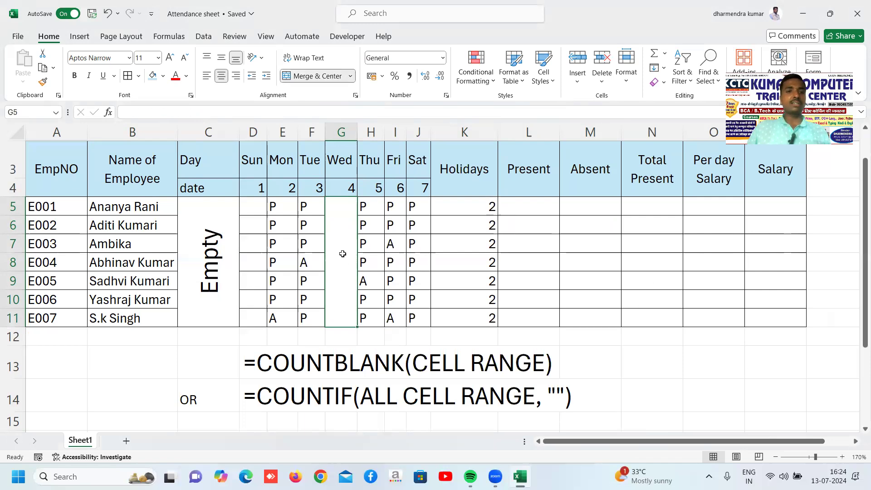
Add a comment reading "Ganesh Chaturthi" to the merged Wednesday cell G5:G11 and check how it displays.
{"action": "right_click", "coordinate": [332, 240]}
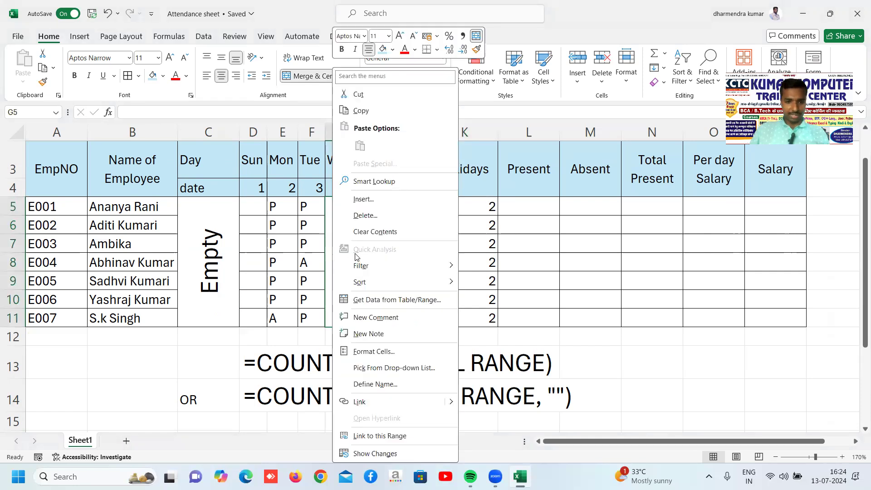
{"action": "left_click", "coordinate": [393, 319]}
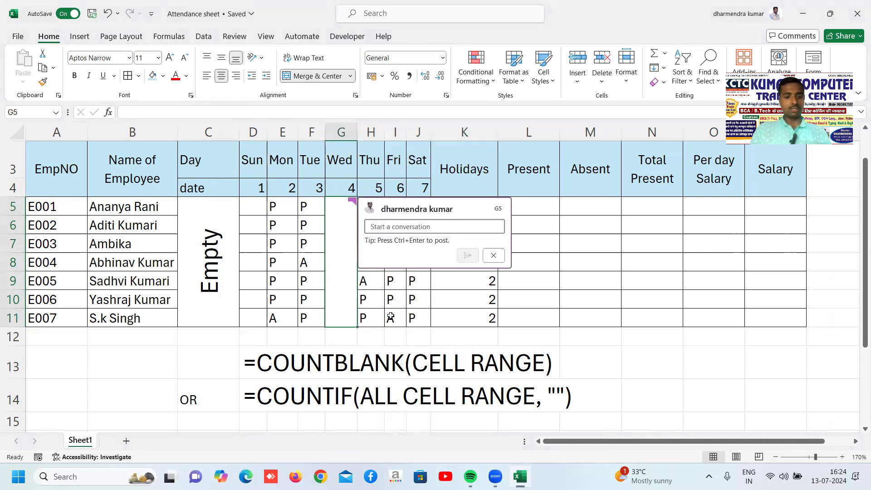
{"action": "type", "text": "Ganesh"}
{"action": "key", "text": "Caps_Lock"}
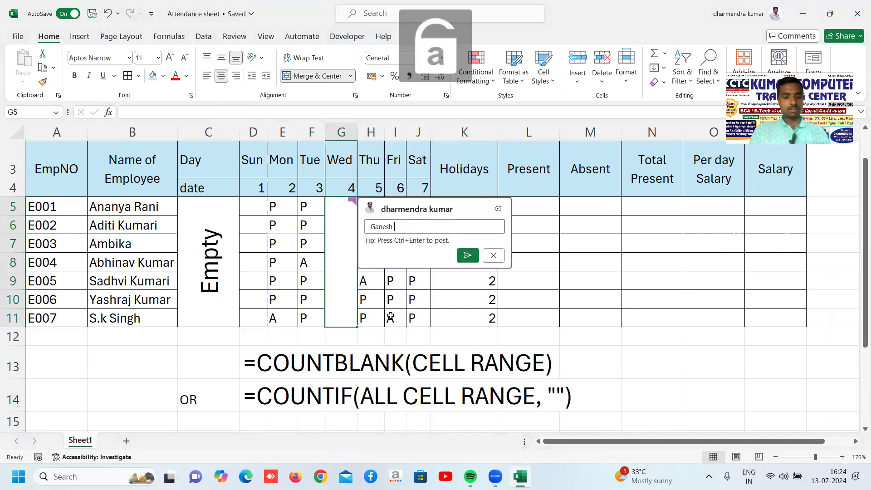
{"action": "type", "text": "Chaturthi"}
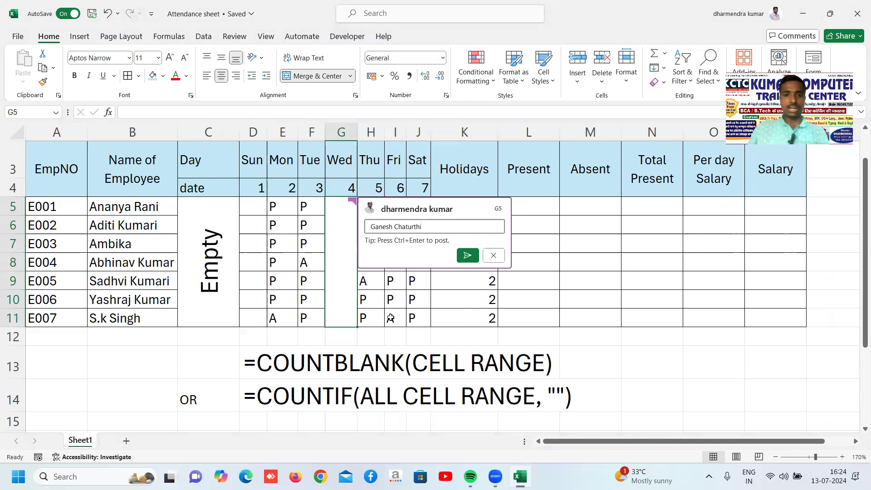
{"action": "left_click", "coordinate": [468, 257]}
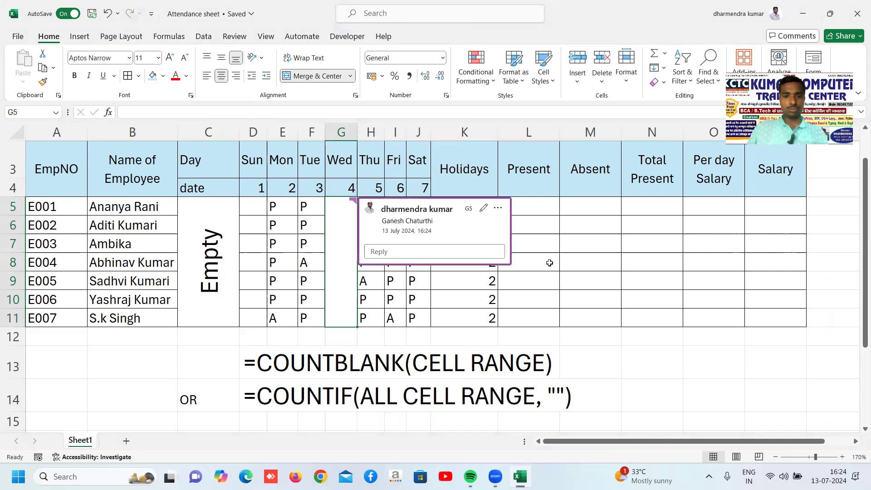
{"action": "left_click", "coordinate": [599, 238]}
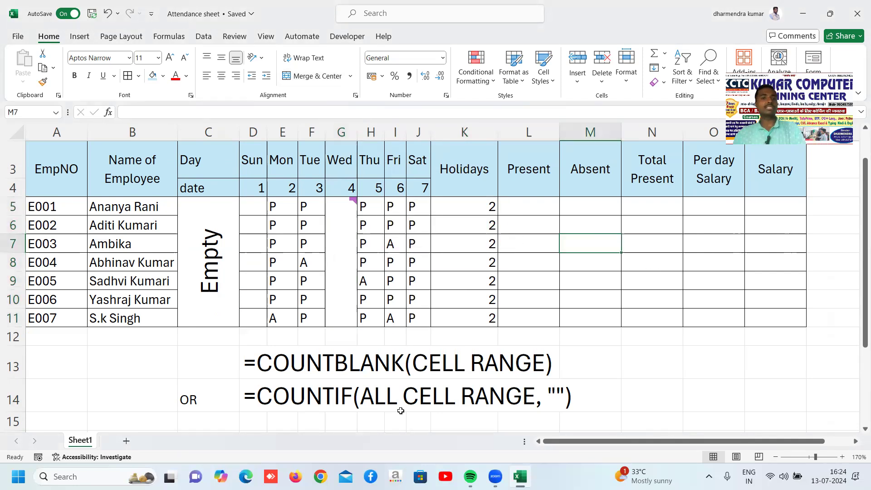
{"action": "mouse_move", "coordinate": [349, 209]}
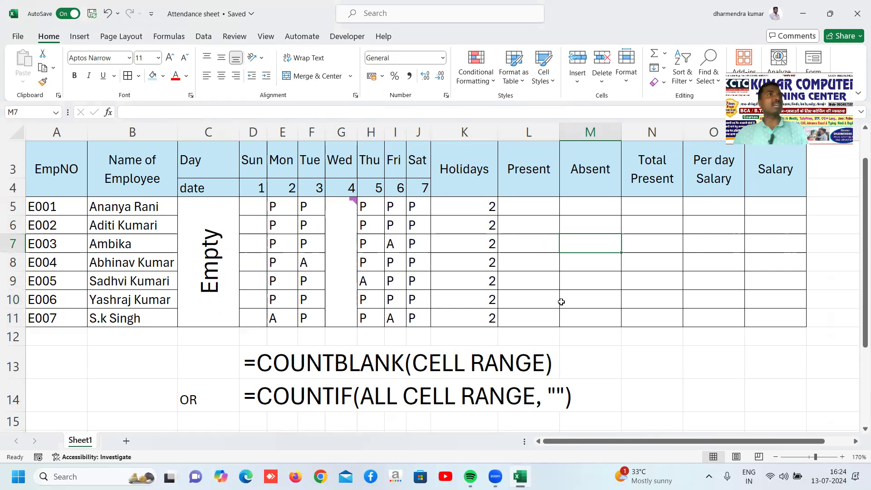
{"action": "mouse_move", "coordinate": [346, 243]}
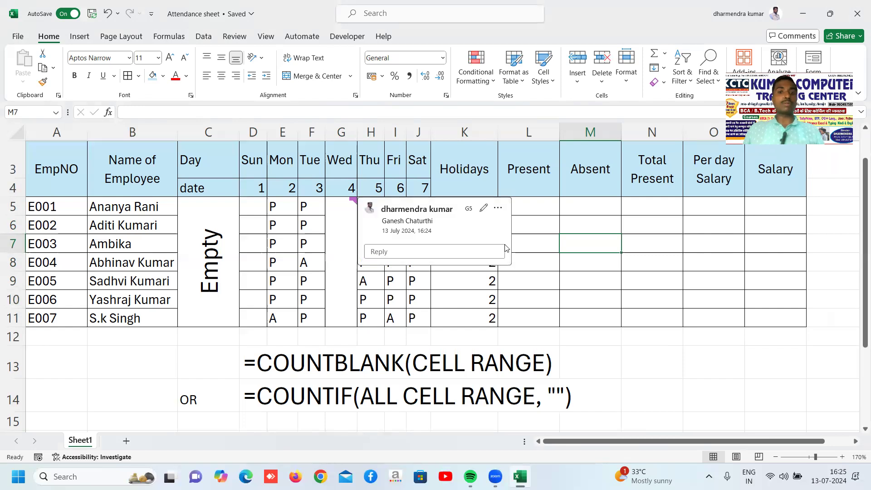
{"action": "left_click", "coordinate": [590, 263]}
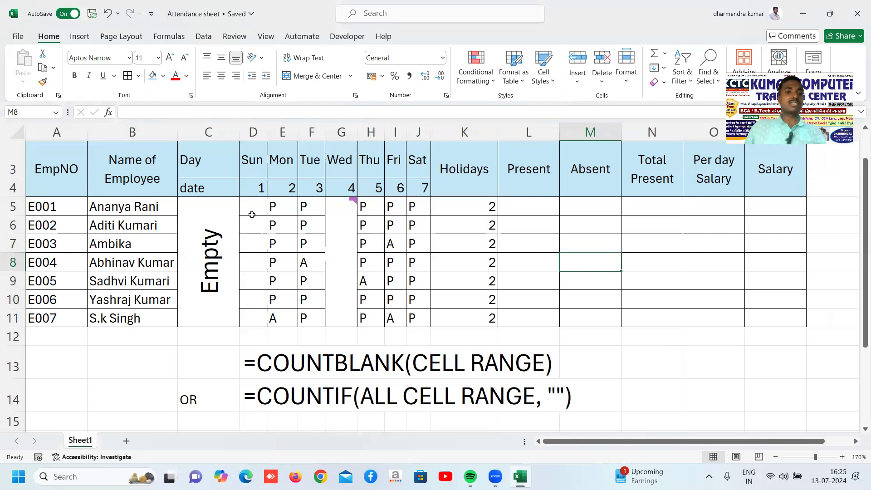
Merge and centre the Sunday cells D5:D11 and add a comment reading "Sunday holiday" to the merged cell.
{"action": "left_click_drag", "start_coordinate": [257, 206], "coordinate": [251, 318]}
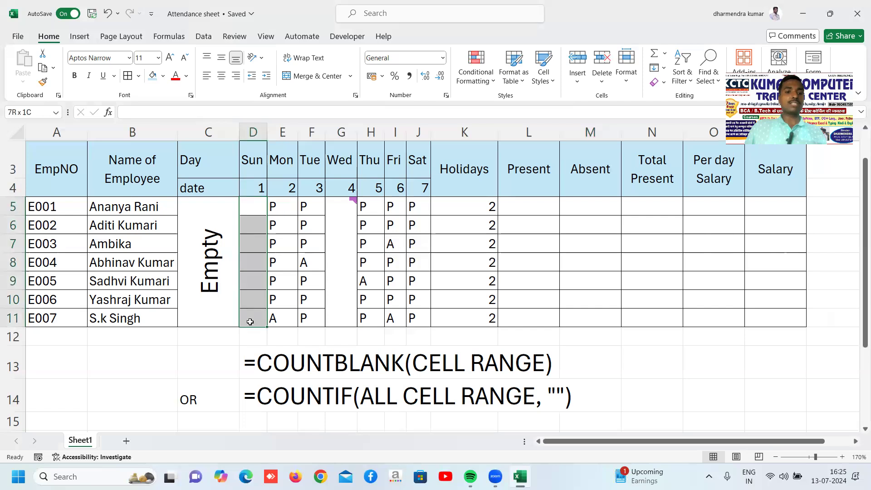
{"action": "left_click", "coordinate": [313, 75]}
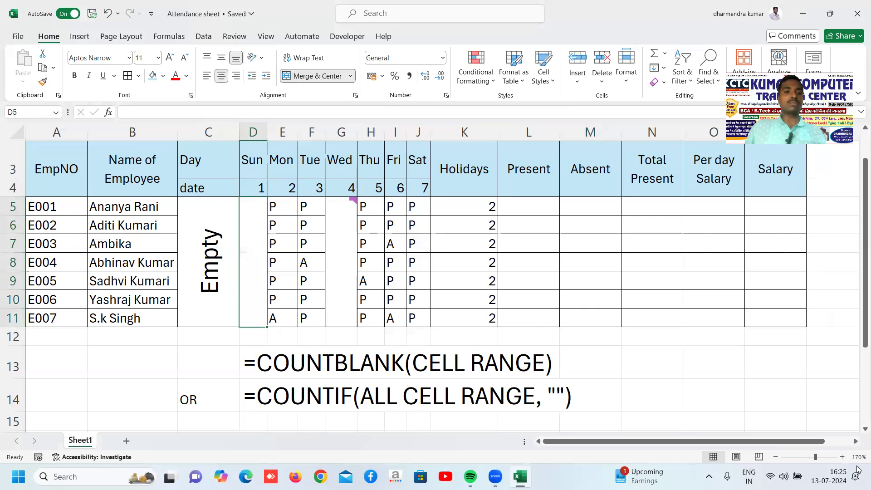
{"action": "right_click", "coordinate": [261, 224]}
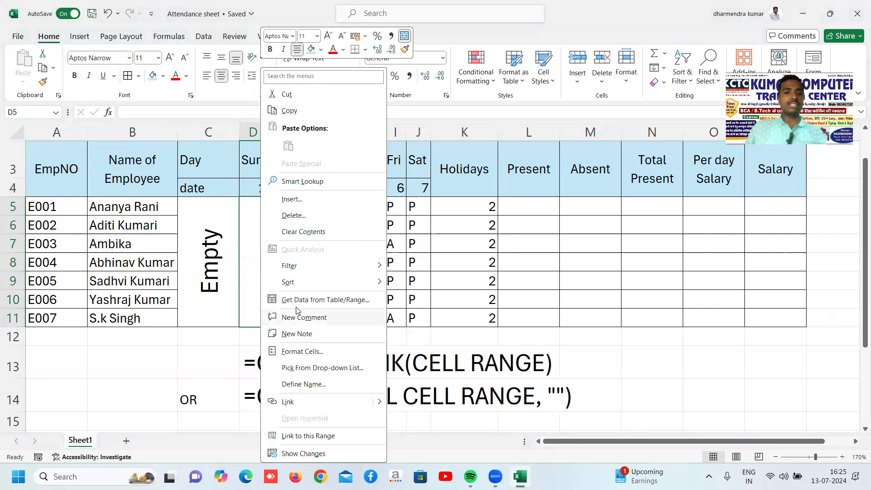
{"action": "left_click", "coordinate": [307, 319]}
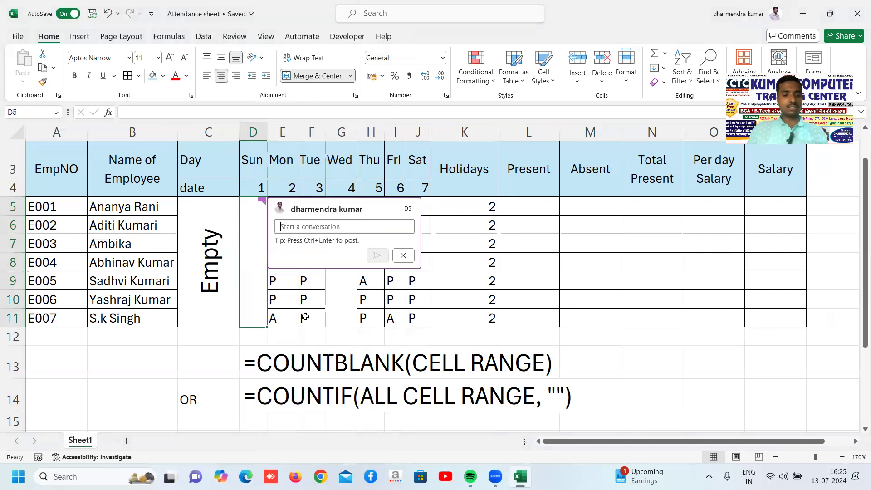
{"action": "type", "text": "SUnday"}
{"action": "key", "text": "BackSpace"}
{"action": "key", "text": "BackSpace"}
{"action": "key", "text": "BackSpace"}
{"action": "key", "text": "BackSpace"}
{"action": "key", "text": "BackSpace"}
{"action": "type", "text": "unday "}
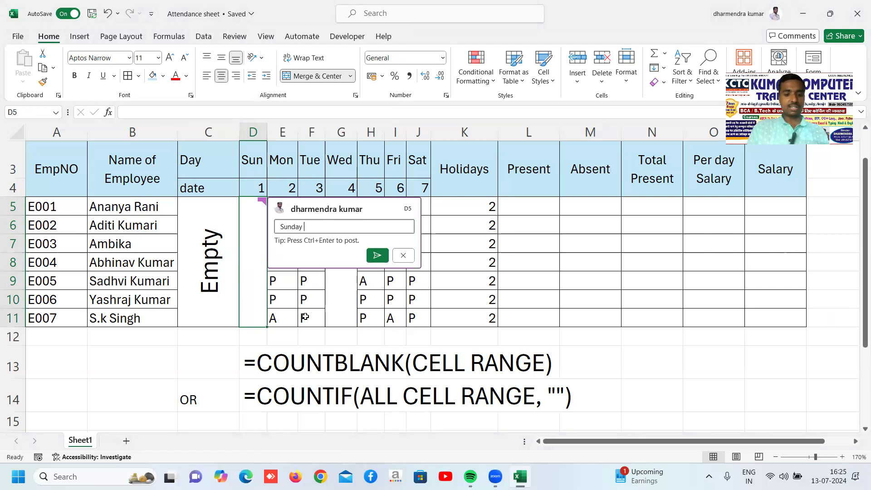
{"action": "type", "text": "holiday"}
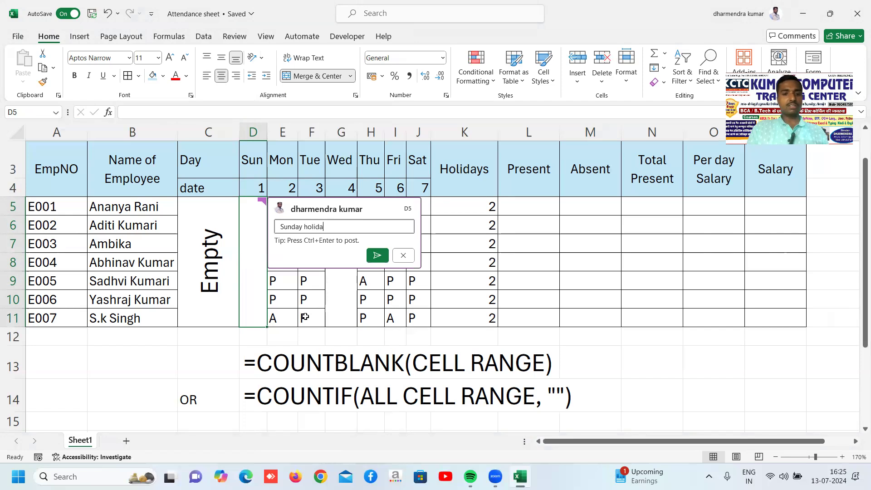
{"action": "left_click", "coordinate": [377, 257]}
{"action": "left_click", "coordinate": [561, 279]}
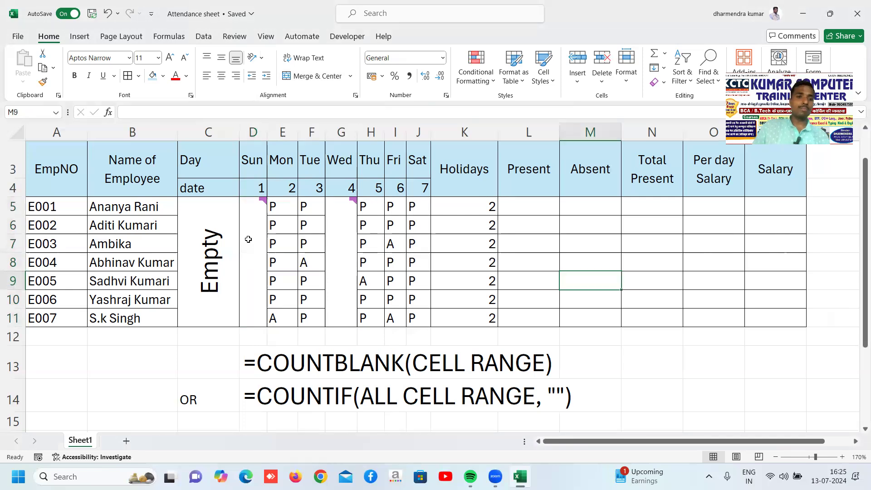
Review the holiday comments on the merged Sunday and Wednesday cells and the COUNTIF formula in K10.
{"action": "mouse_move", "coordinate": [259, 238]}
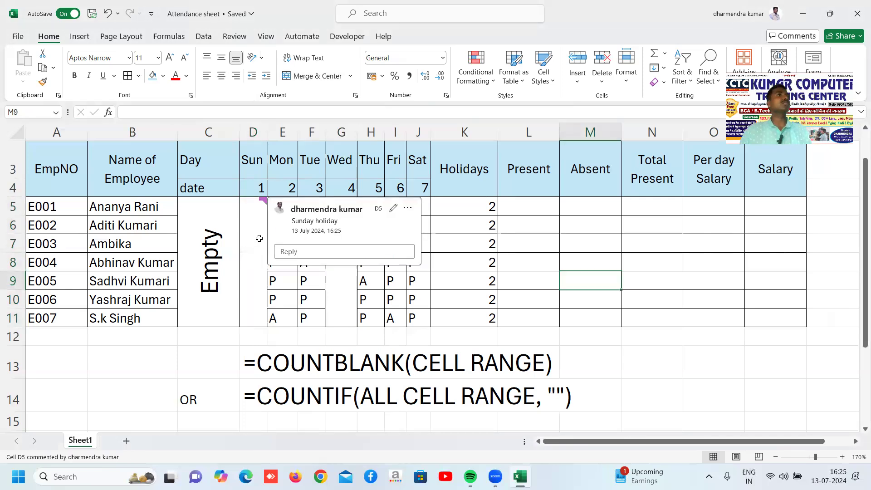
{"action": "left_click", "coordinate": [546, 245]}
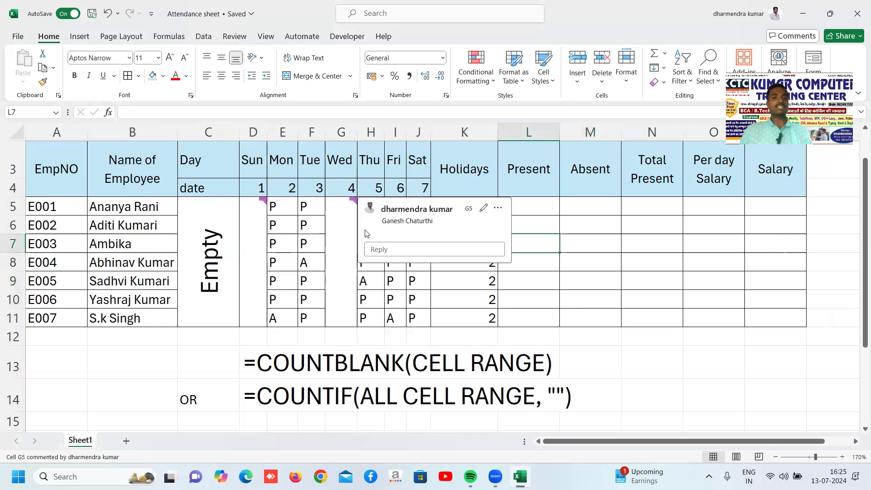
{"action": "left_click", "coordinate": [573, 229]}
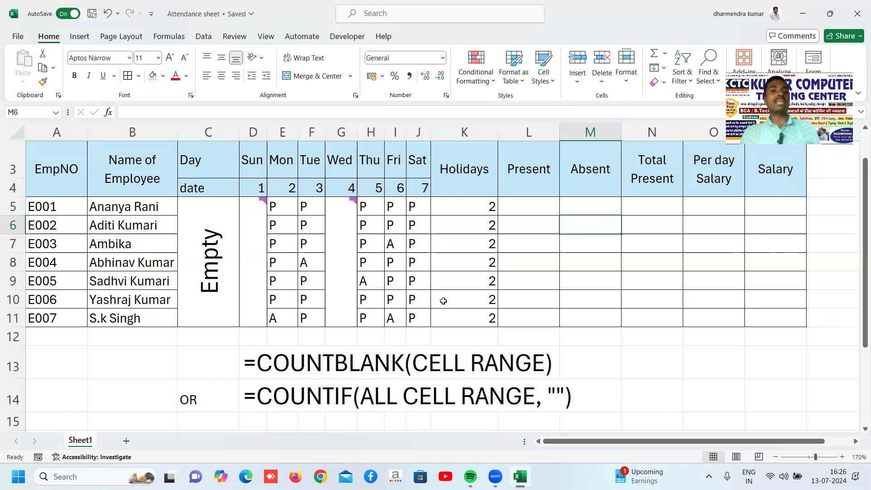
{"action": "left_click", "coordinate": [482, 302]}
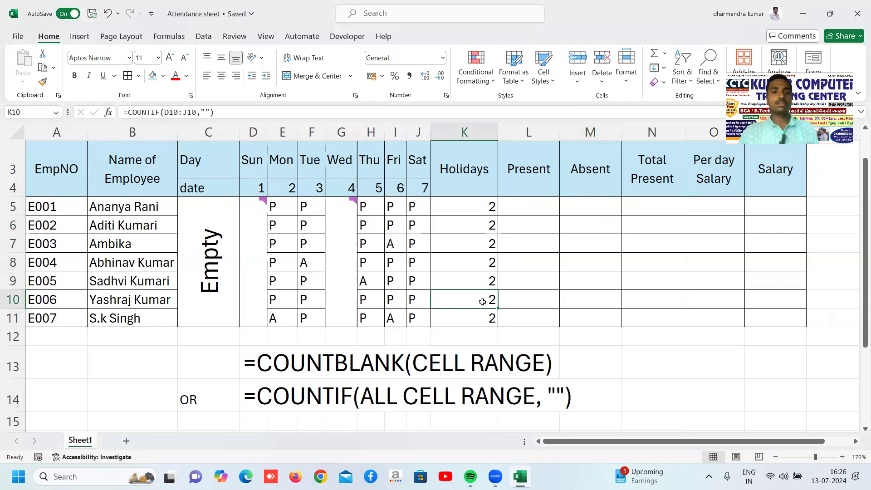
{"action": "left_click", "coordinate": [521, 206]}
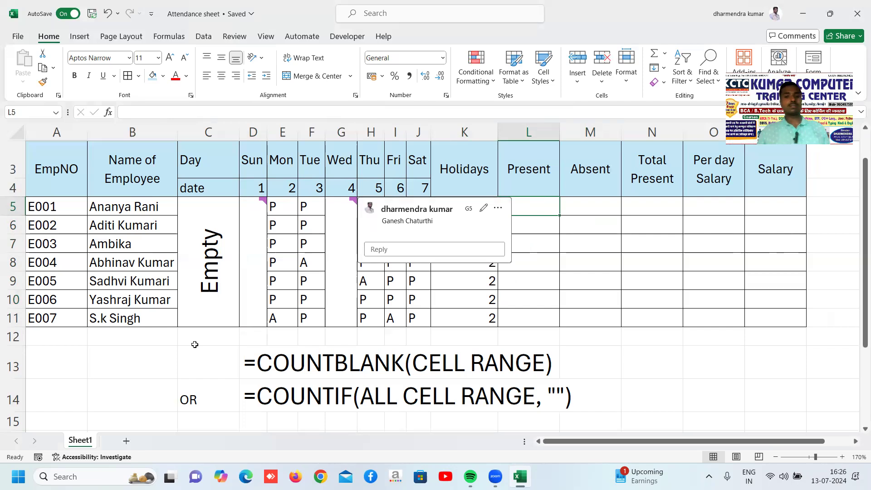
Copy the COUNTIF syntax note from D14 to M13.
{"action": "left_click", "coordinate": [254, 400]}
{"action": "key", "text": "ctrl+c"}
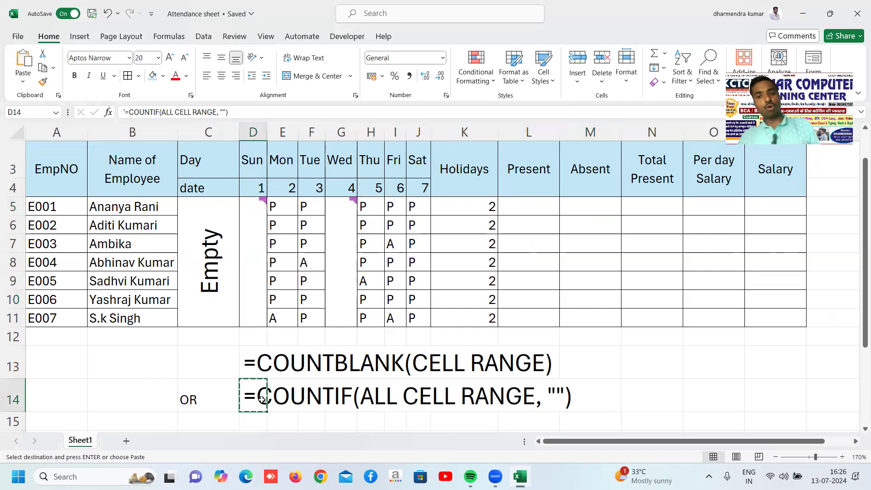
{"action": "left_click", "coordinate": [596, 363]}
{"action": "key", "text": "ctrl+v"}
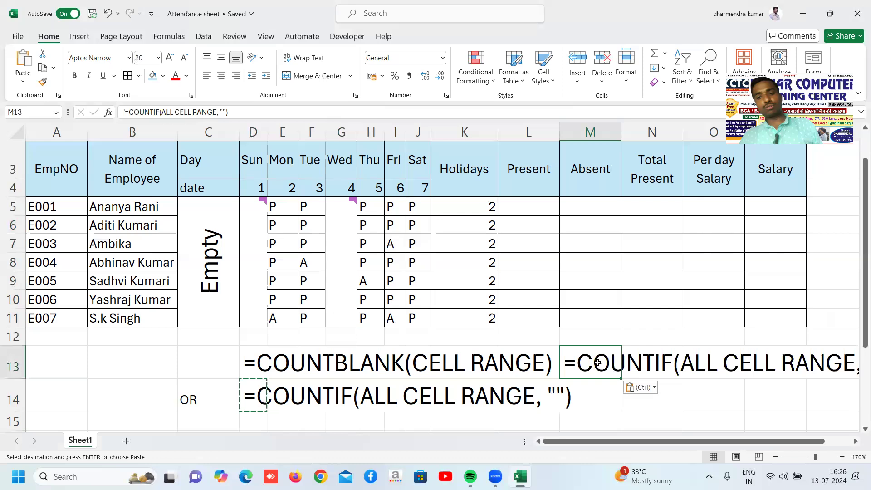
{"action": "left_click", "coordinate": [724, 369]}
{"action": "left_click_drag", "start_coordinate": [272, 363], "coordinate": [578, 391]}
{"action": "key", "text": "Escape"}
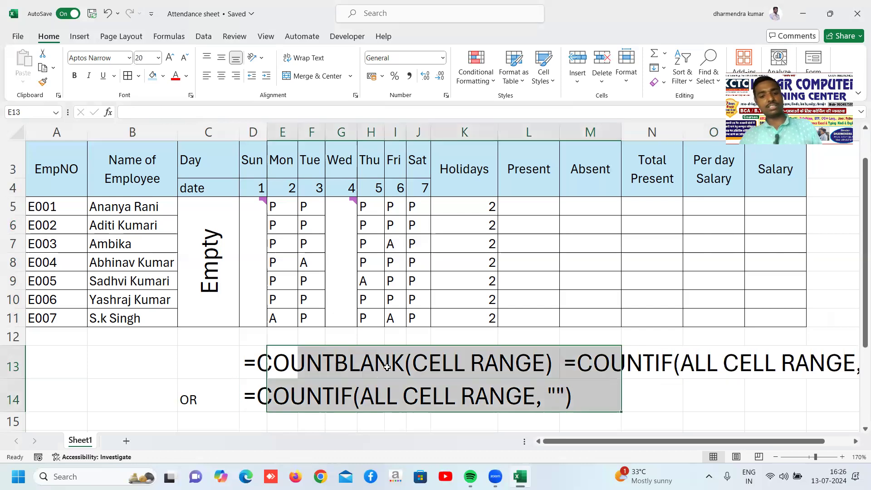
Set the font size of the formula notes in C12:P15 to 14.
{"action": "left_click_drag", "start_coordinate": [214, 342], "coordinate": [748, 416]}
{"action": "left_click", "coordinate": [144, 59]}
{"action": "type", "text": "1"}
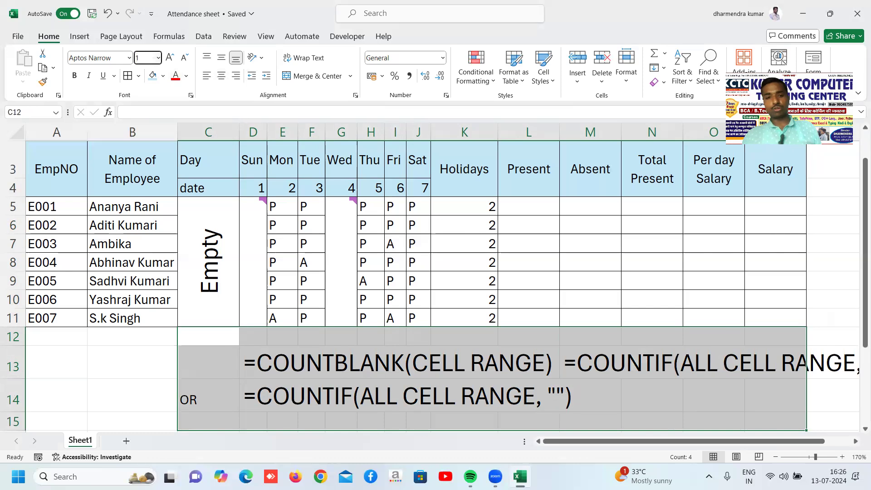
{"action": "type", "text": "4"}
{"action": "key", "text": "Return"}
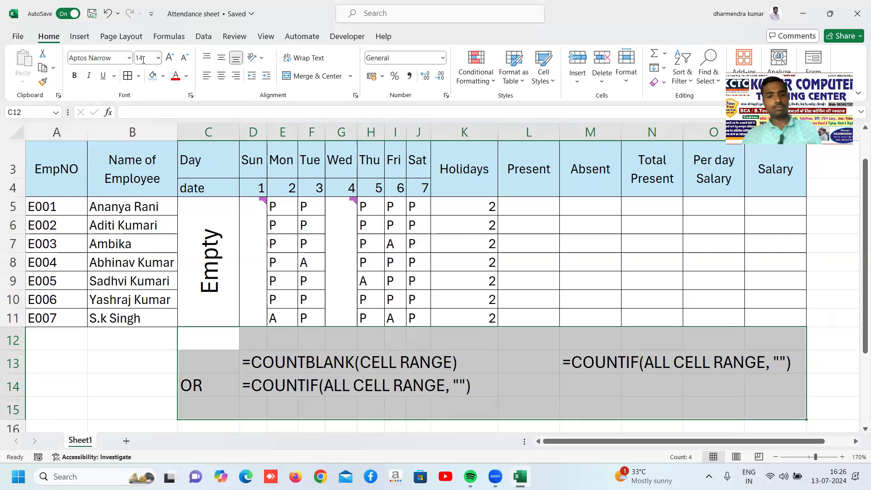
{"action": "left_click", "coordinate": [677, 403]}
Open the COUNTIF syntax note in M13 for editing.
{"action": "double_click", "coordinate": [586, 361]}
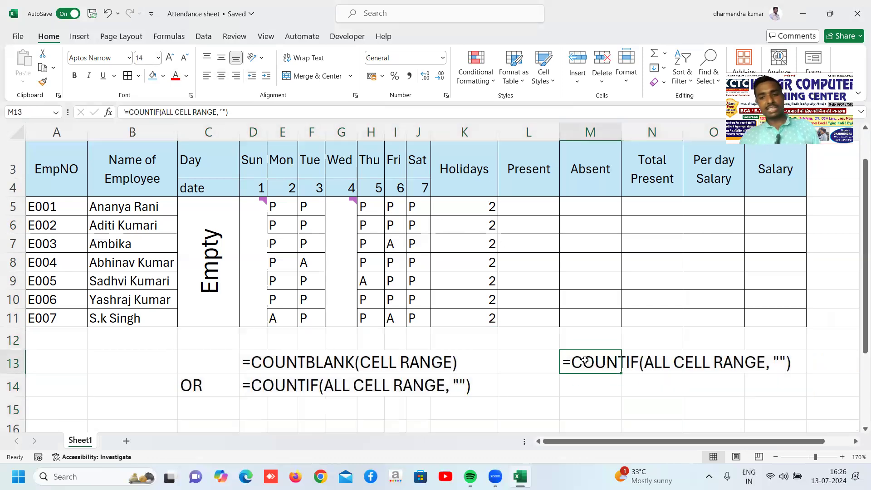
Change the reference note in M13 so its COUNTIF criterion reads "P".
{"action": "double_click", "coordinate": [585, 361]}
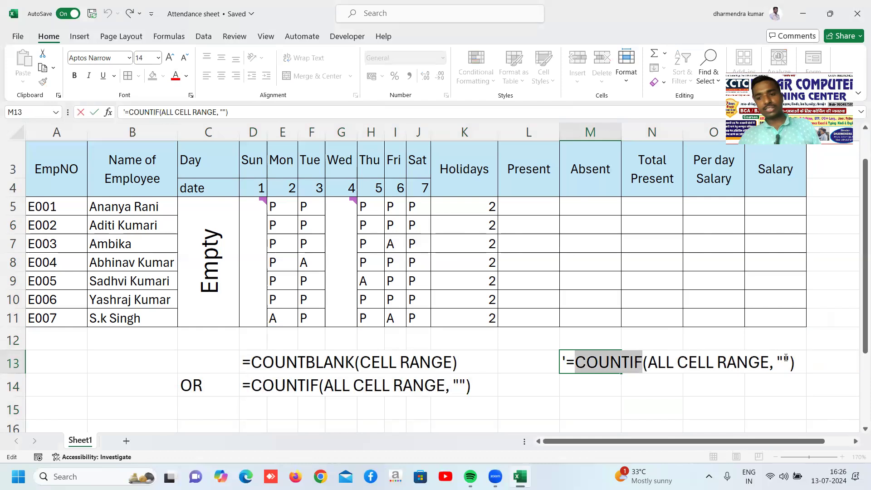
{"action": "left_click", "coordinate": [784, 360]}
{"action": "type", "text": "p"}
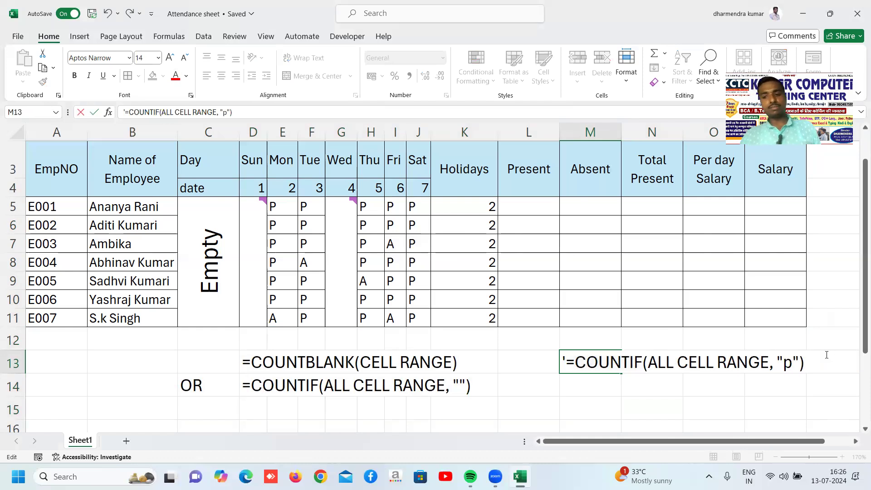
{"action": "key", "text": "BackSpace"}
{"action": "type", "text": "P"}
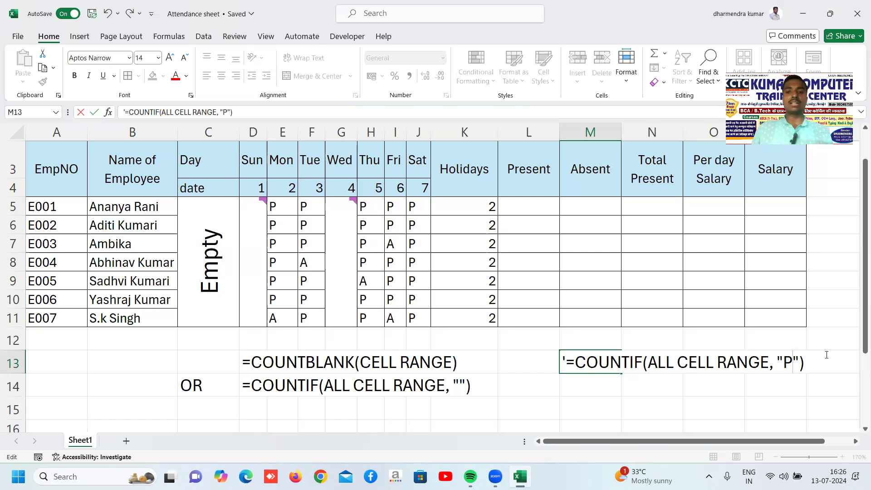
{"action": "key", "text": "Return"}
{"action": "left_click", "coordinate": [529, 200]}
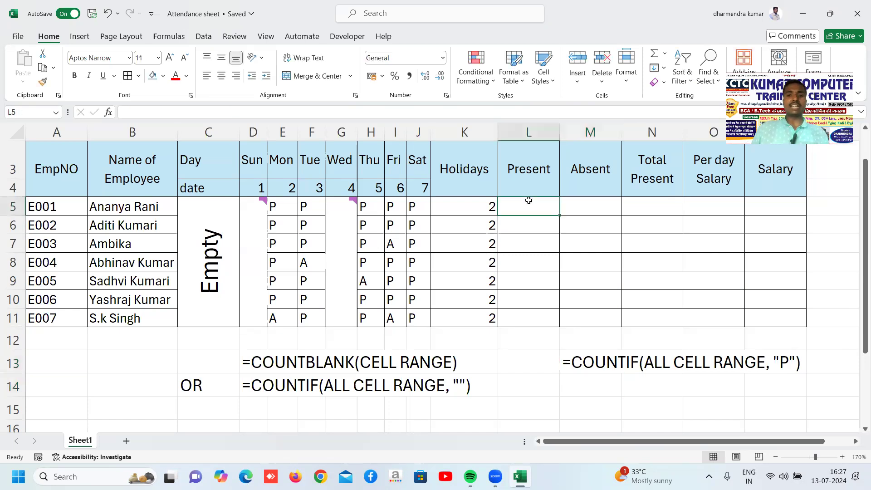
{"action": "type", "text": "="}
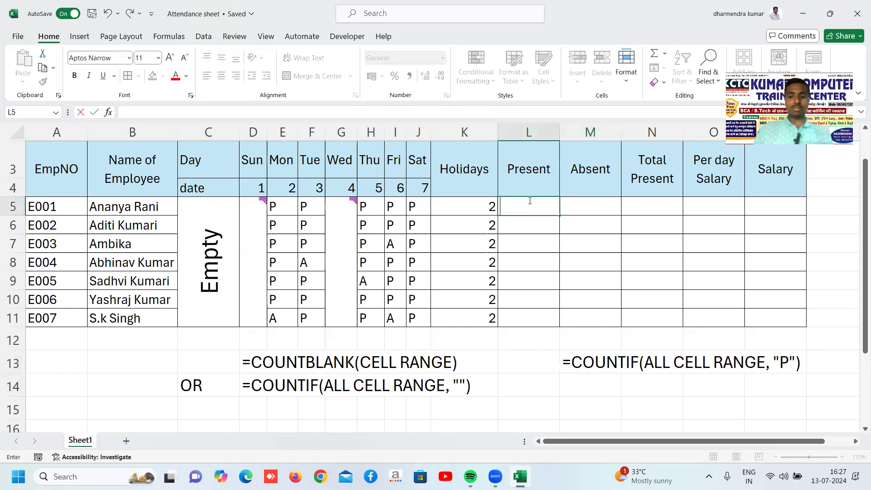
{"action": "key", "text": "shift+Down"}
{"action": "key", "text": "shift+Down"}
{"action": "key", "text": "shift+Down"}
{"action": "key", "text": "shift+Down"}
{"action": "key", "text": "shift+Down"}
{"action": "key", "text": "shift+Down"}
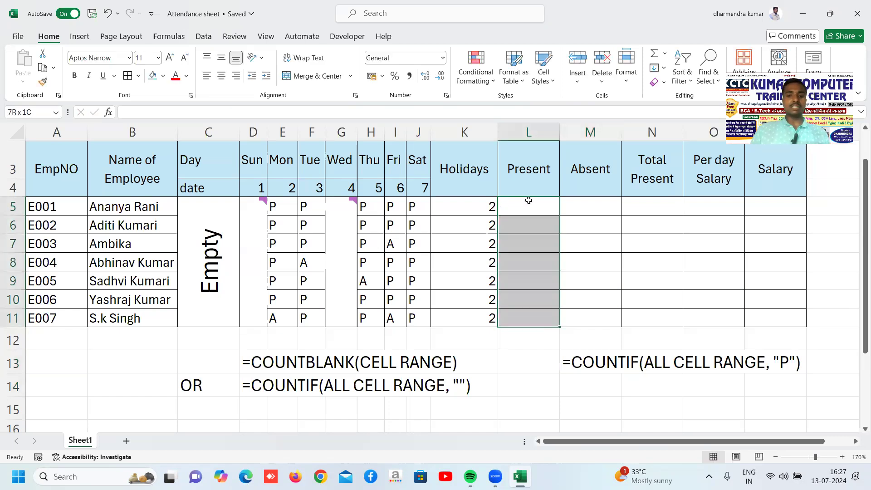
{"action": "type", "text": "=counti"}
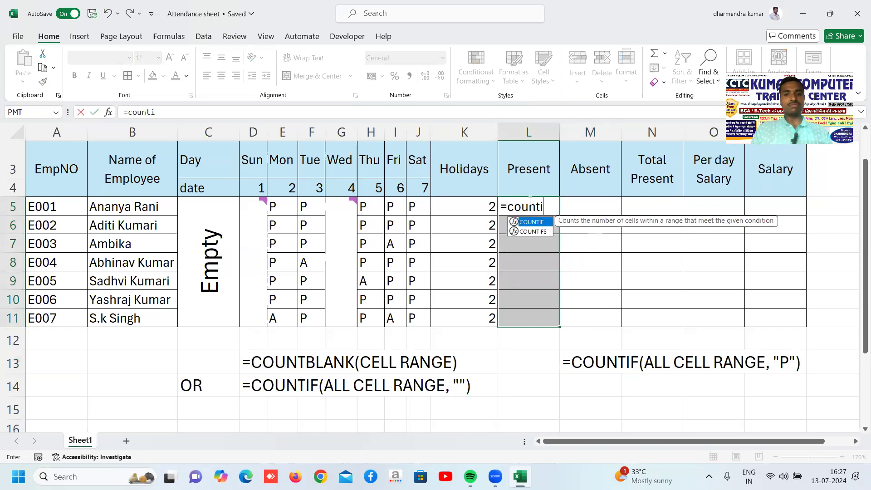
{"action": "type", "text": "f("}
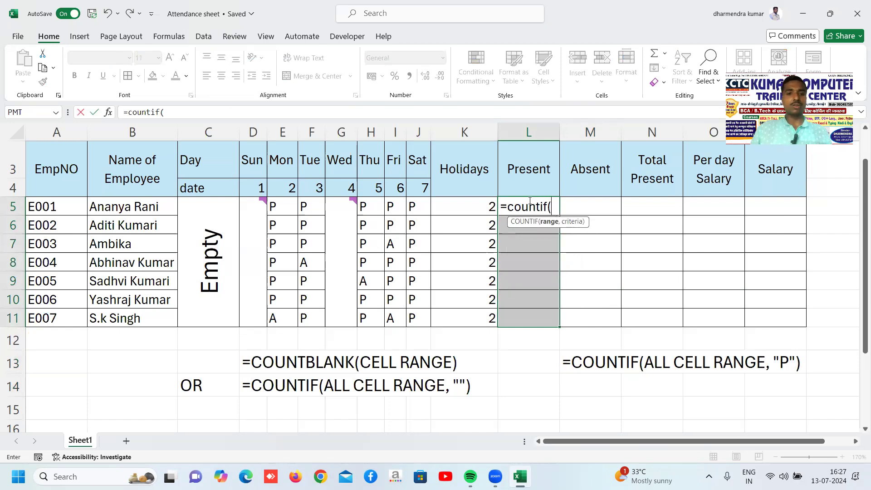
{"action": "left_click", "coordinate": [252, 208]}
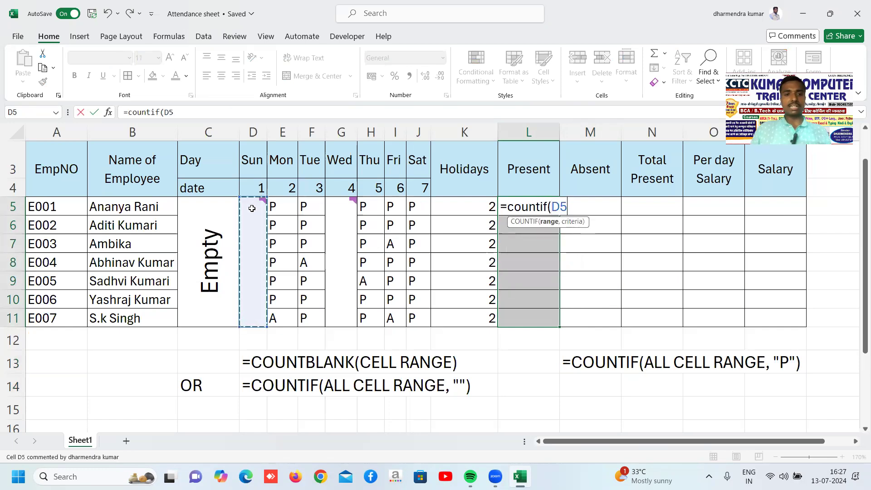
{"action": "left_click_drag", "start_coordinate": [252, 209], "coordinate": [301, 216]}
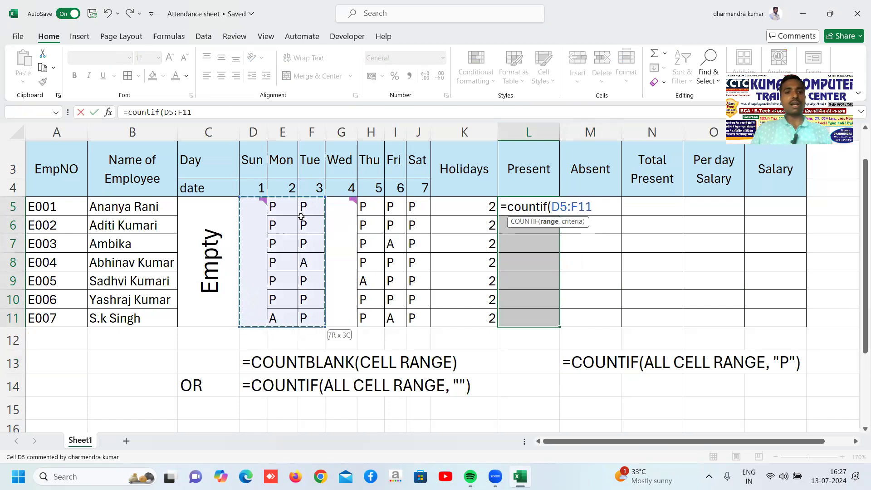
{"action": "key", "text": "Escape"}
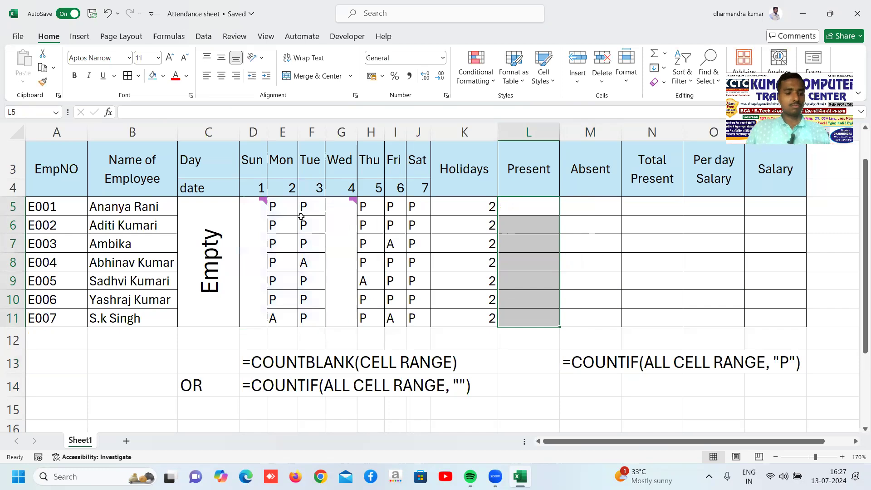
{"action": "key", "text": "ctrl+z"}
Unmerge the blank holiday cells under Wednesday (G5:G11) and Sunday (D5:D11).
{"action": "left_click", "coordinate": [343, 214]}
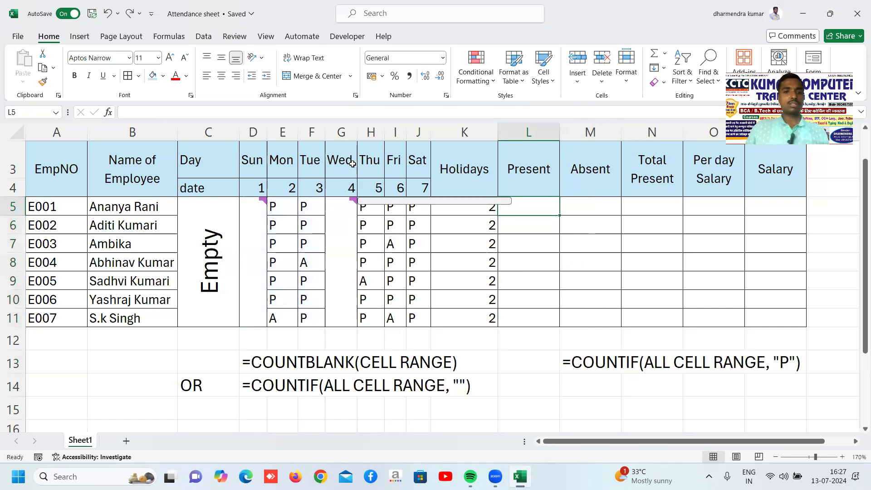
{"action": "left_click", "coordinate": [311, 78]}
{"action": "left_click", "coordinate": [254, 225]}
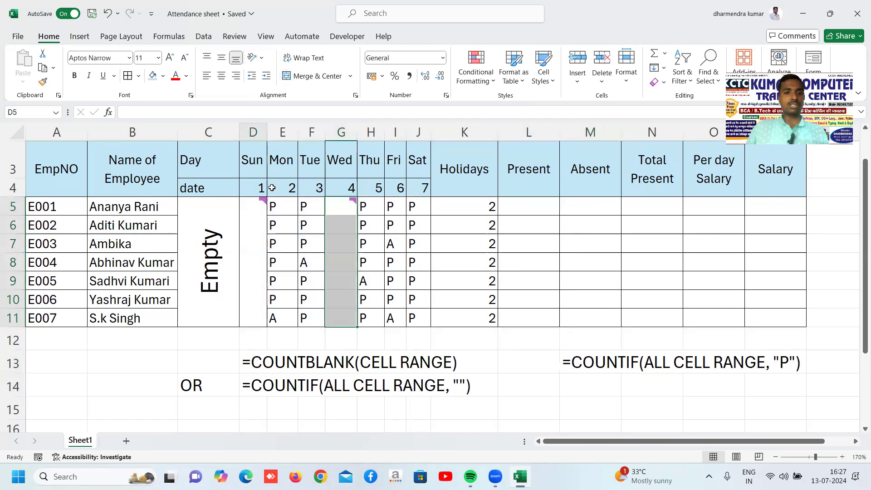
{"action": "left_click", "coordinate": [309, 77]}
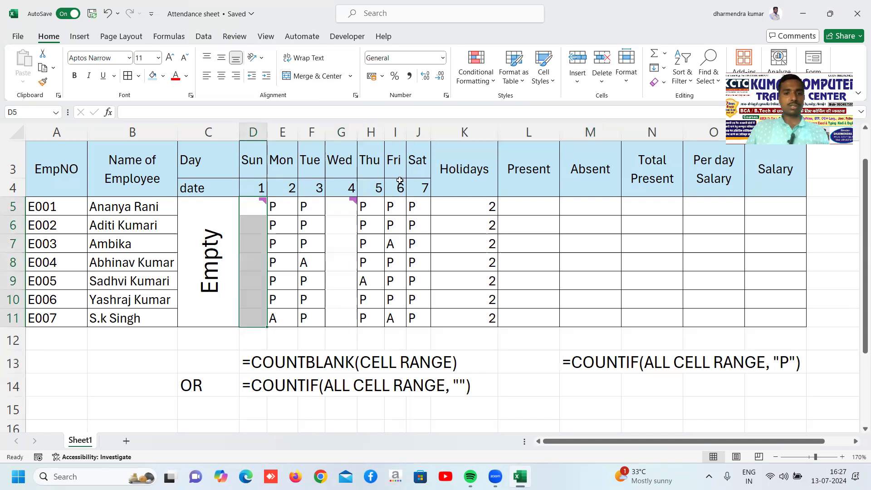
{"action": "left_click", "coordinate": [595, 248]}
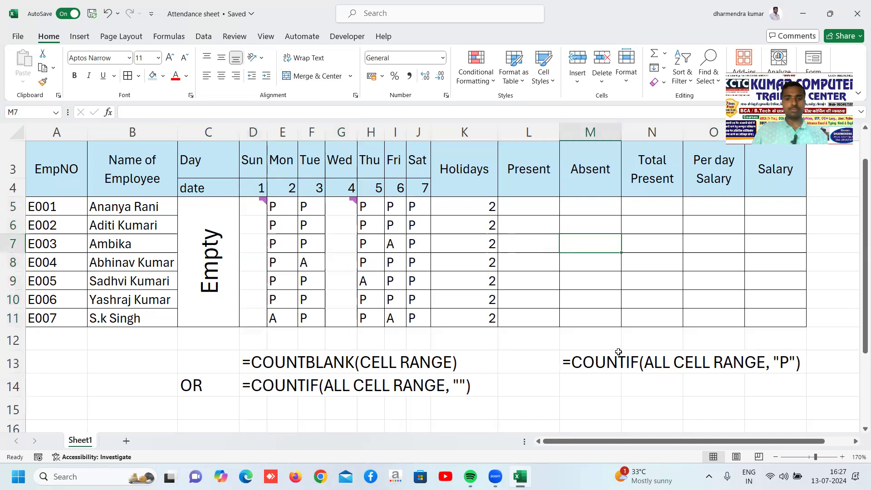
Fill the Present cells L5:L11 with the formula =COUNTIF(D5:J5,"P"), with the row references adjusting for each employee.
{"action": "left_click_drag", "start_coordinate": [529, 207], "coordinate": [530, 327]}
{"action": "mouse_move", "coordinate": [259, 203]}
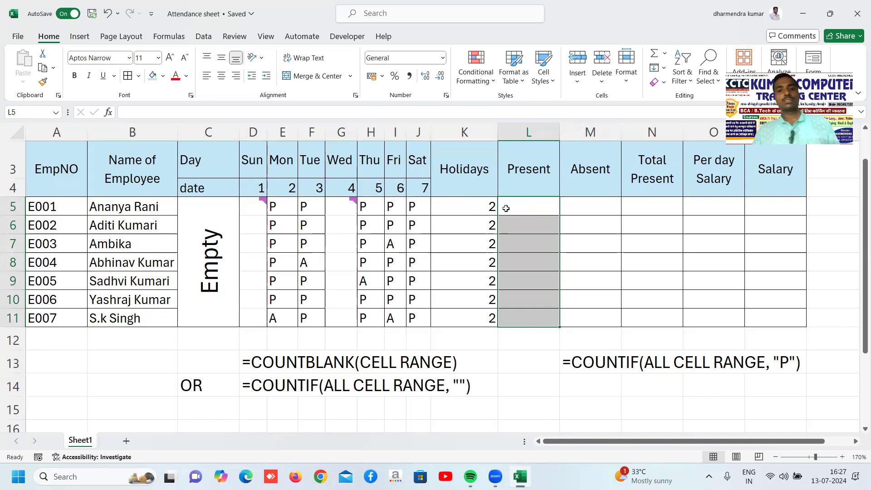
{"action": "type", "text": "=if"}
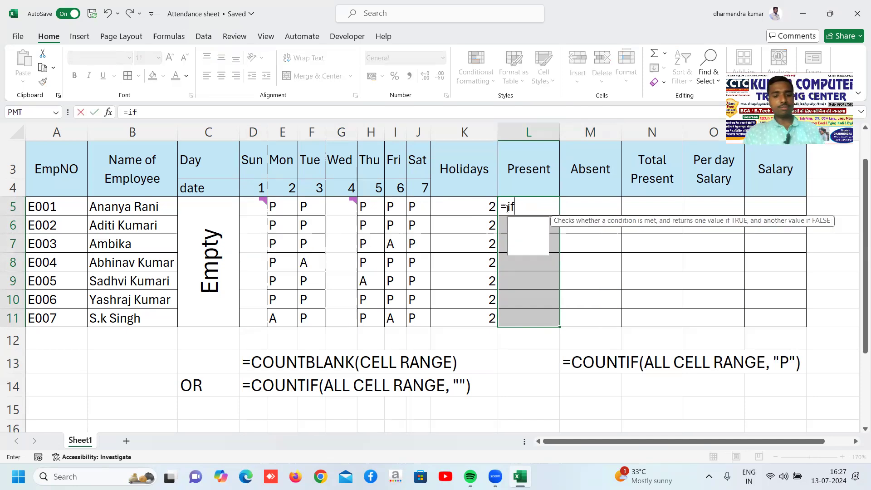
{"action": "key", "text": "BackSpace"}
{"action": "key", "text": "BackSpace"}
{"action": "type", "text": "countif("}
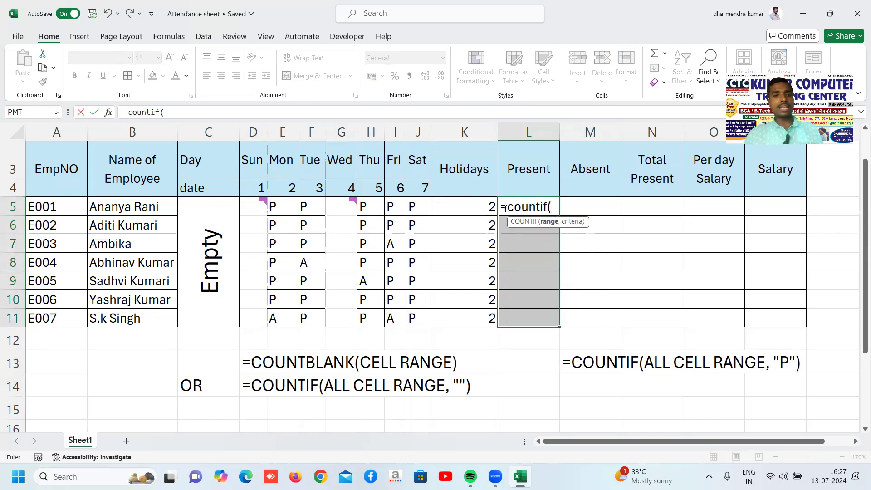
{"action": "left_click", "coordinate": [253, 207]}
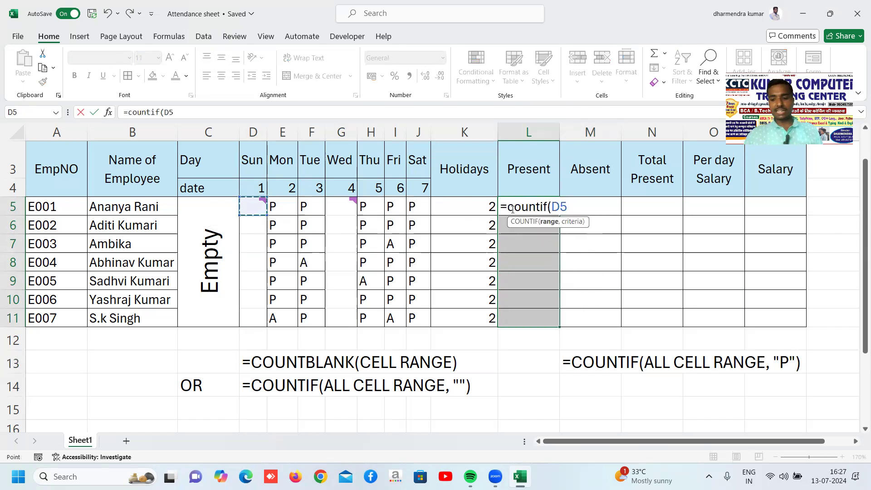
{"action": "key", "text": "shift+Right"}
{"action": "key", "text": "shift+Right"}
{"action": "key", "text": "shift+Right"}
{"action": "key", "text": "shift+Right"}
{"action": "key", "text": "shift+Right"}
{"action": "key", "text": "shift+Right"}
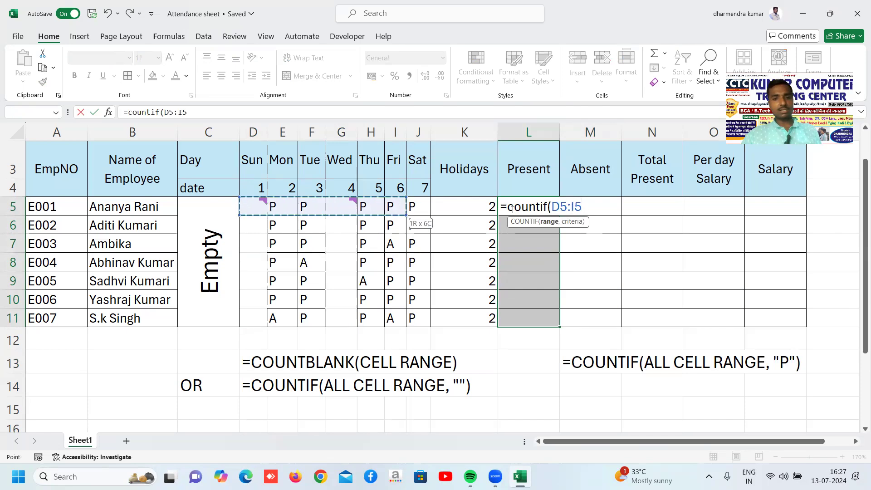
{"action": "type", "text": ",\"P"}
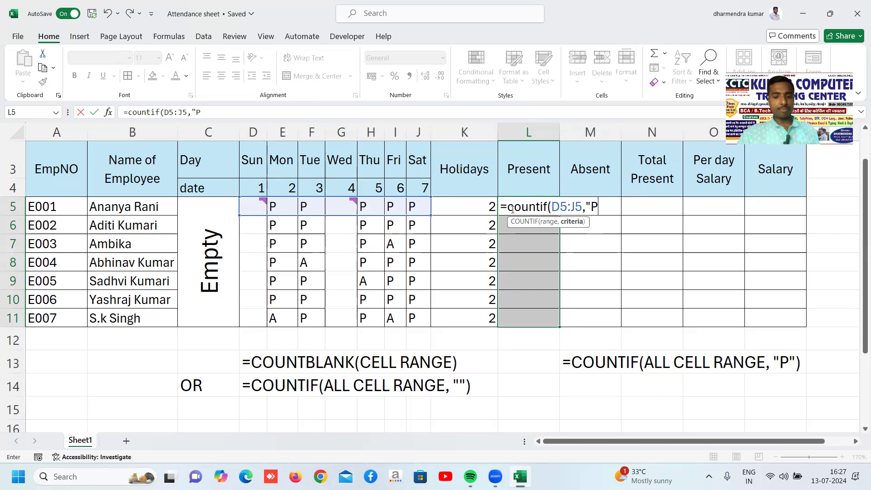
{"action": "type", "text": "\")"}
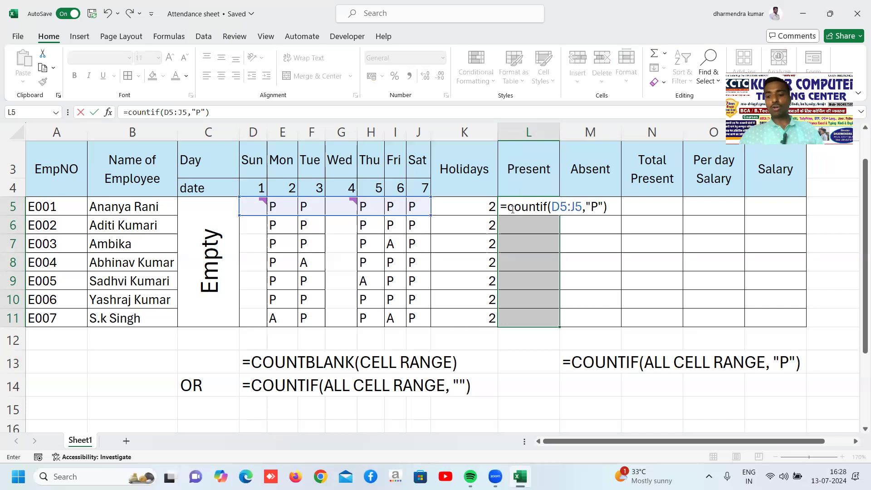
{"action": "key", "text": "ctrl+Return"}
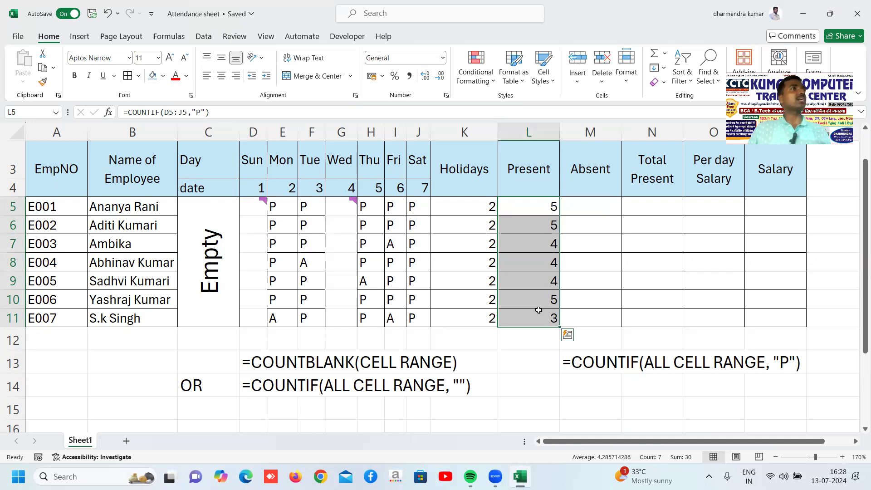
{"action": "left_click", "coordinate": [541, 255]}
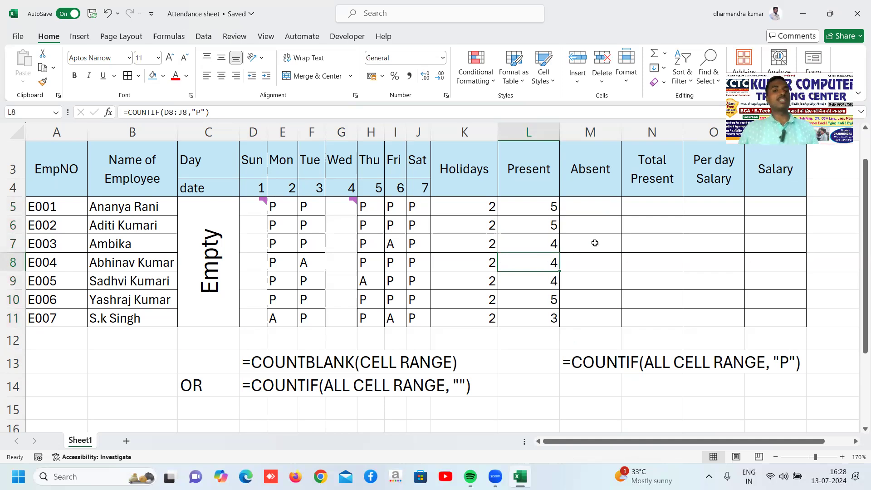
{"action": "left_click", "coordinate": [541, 208]}
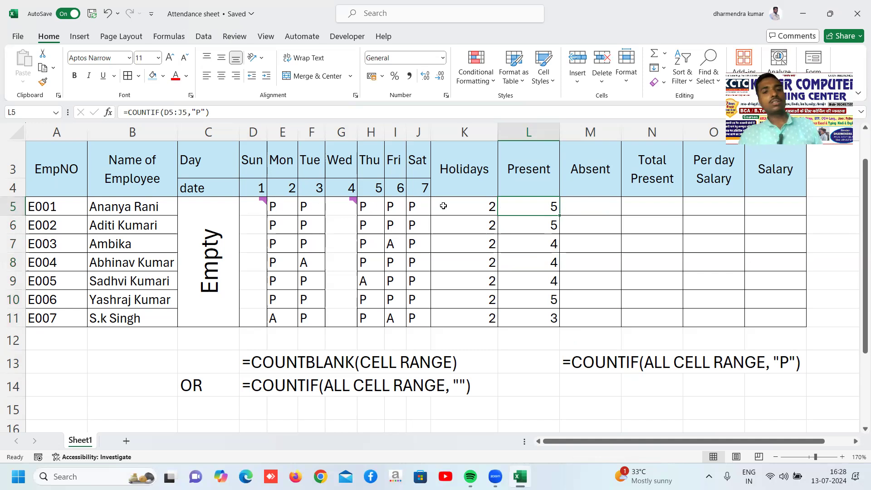
{"action": "left_click_drag", "start_coordinate": [423, 206], "coordinate": [257, 210]}
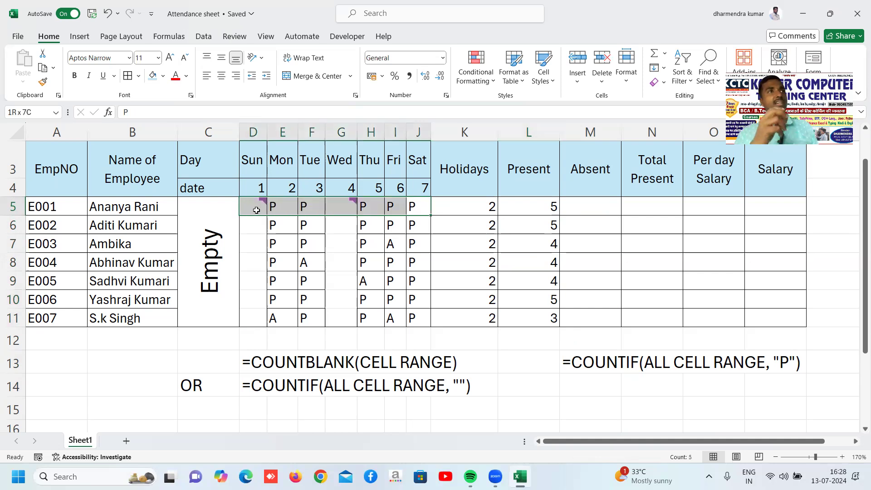
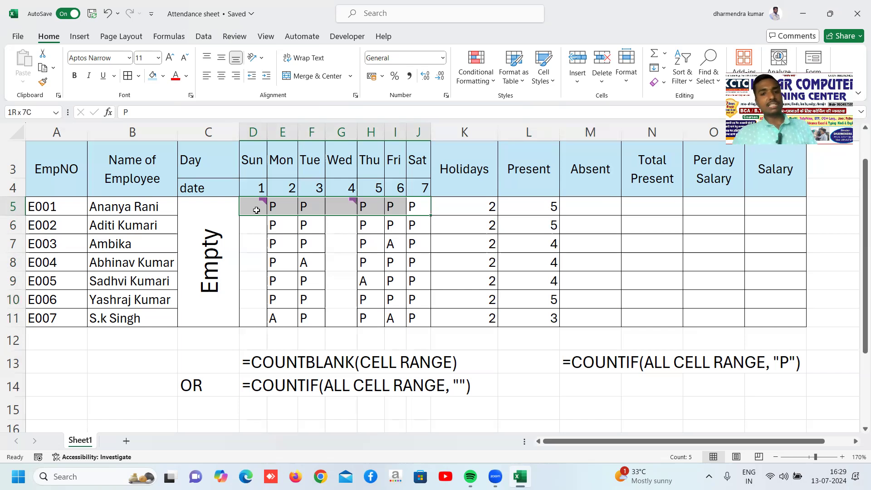
{"action": "left_click_drag", "start_coordinate": [416, 208], "coordinate": [545, 287]}
Enter the formula =COUNTIF(D5:J5,"A") in M5 to count the first employee's absences.
{"action": "left_click", "coordinate": [582, 207]}
{"action": "left_click", "coordinate": [593, 204]}
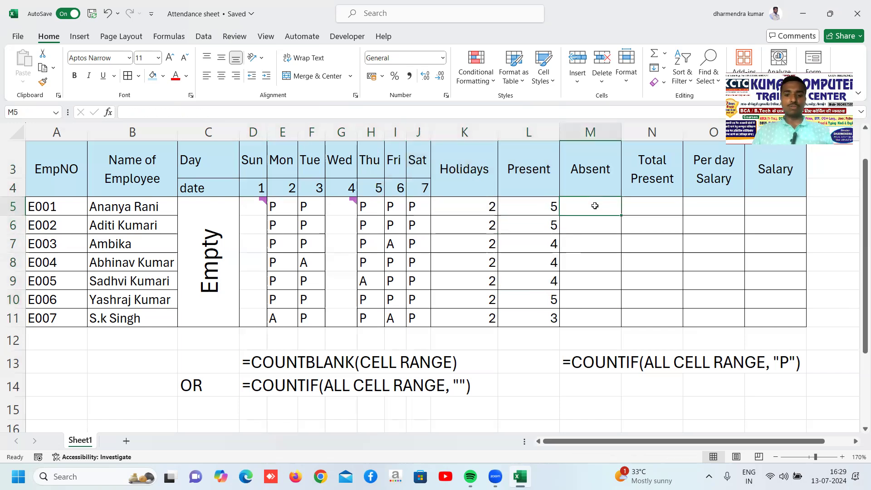
{"action": "type", "text": "=cou"}
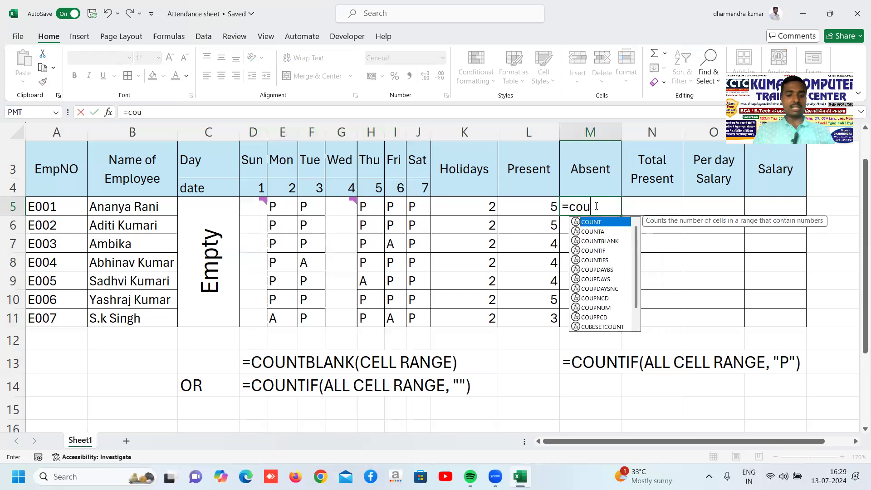
{"action": "type", "text": "ntif("}
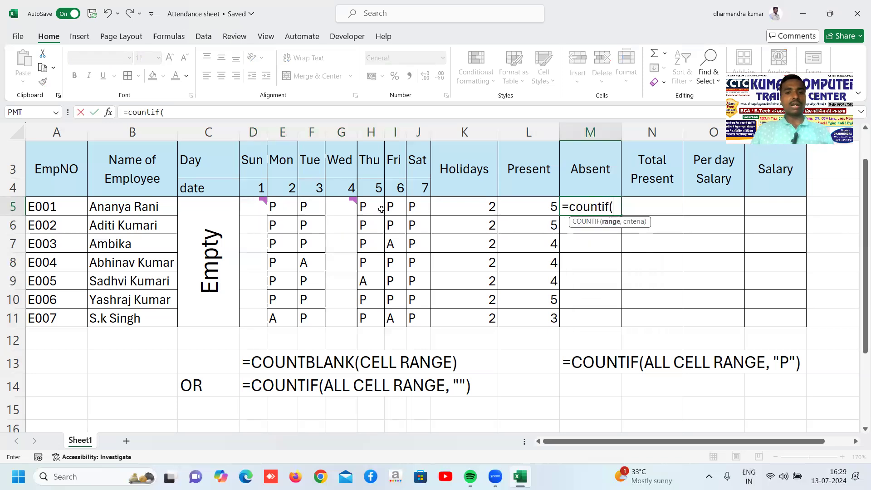
{"action": "left_click", "coordinate": [243, 207]}
{"action": "key", "text": "shift+Right"}
{"action": "key", "text": "shift+Right"}
{"action": "key", "text": "shift+Right"}
{"action": "key", "text": "shift+Right"}
{"action": "key", "text": "shift+Right"}
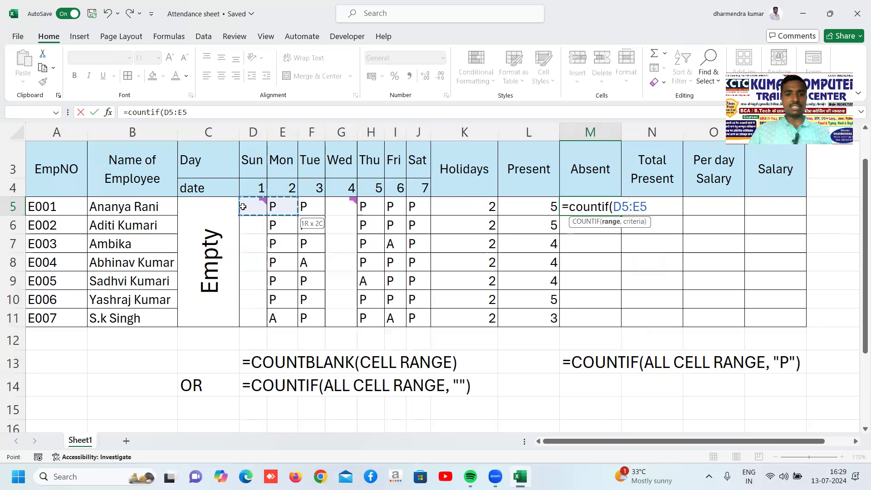
{"action": "key", "text": "shift+Right"}
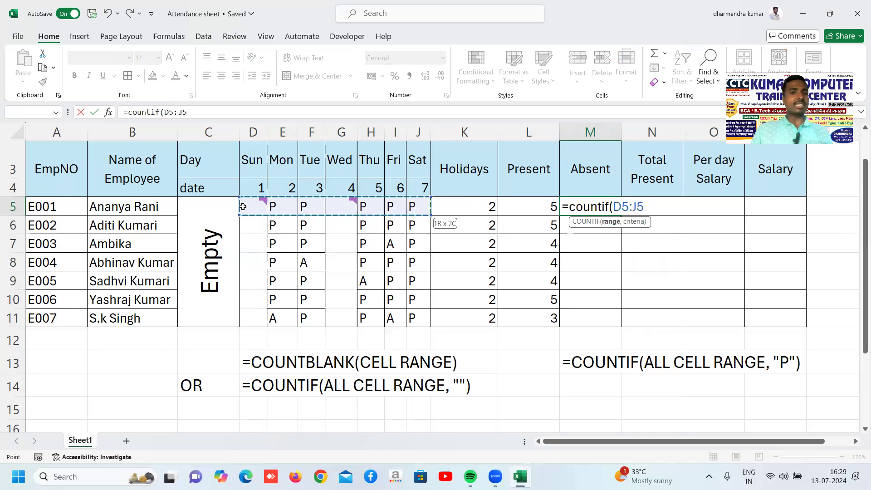
{"action": "type", "text": ",\"A\""}
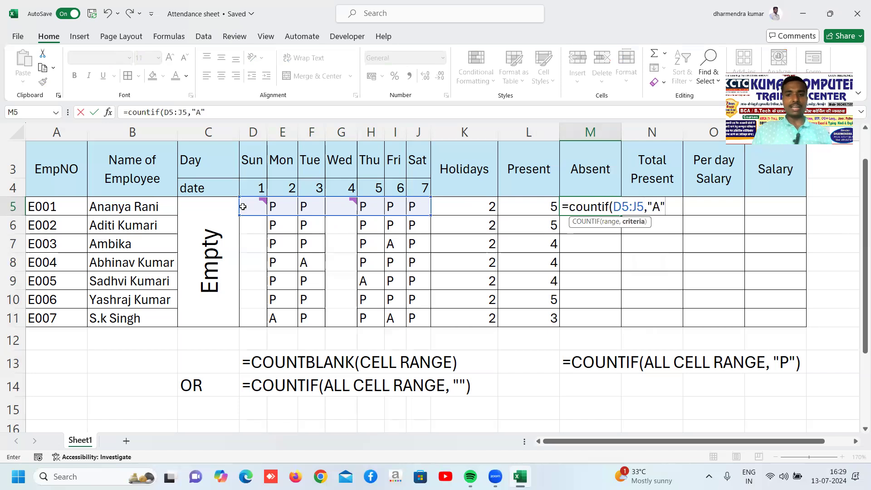
{"action": "type", "text": ")"}
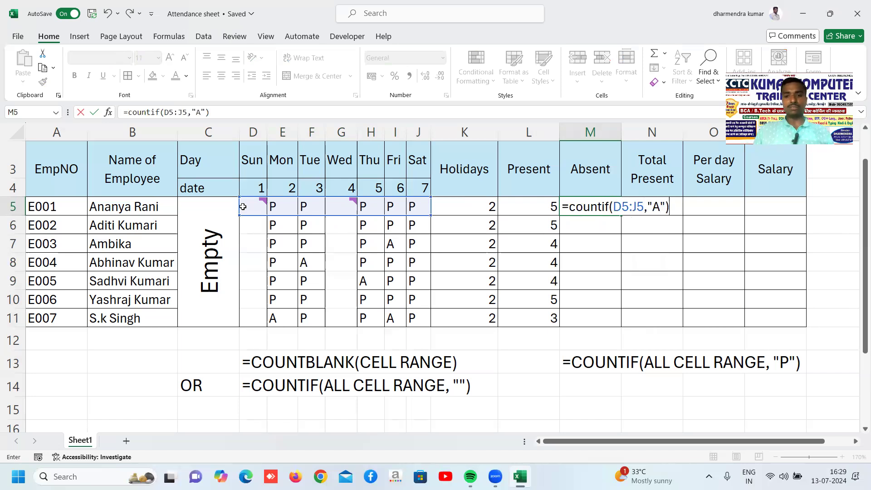
{"action": "key", "text": "ctrl+Return"}
{"action": "key", "text": "Up"}
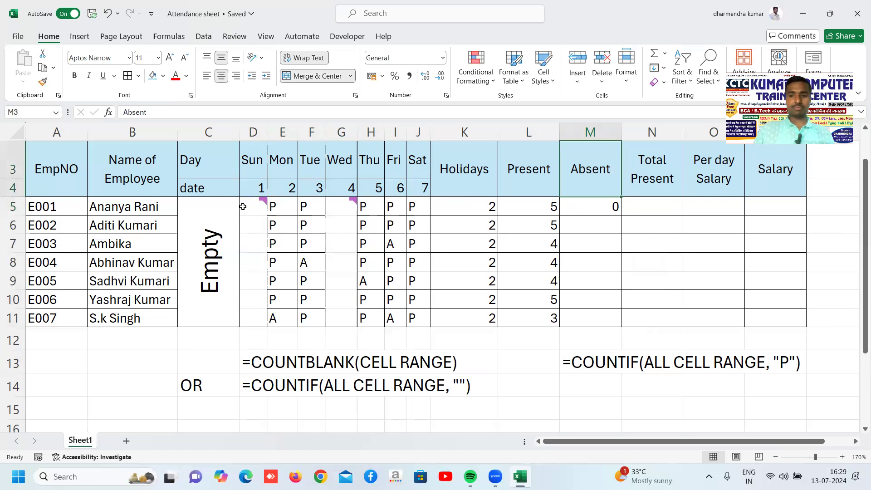
Fill the Absent formula from M5 down through M11 for the remaining employees.
{"action": "left_click", "coordinate": [613, 206]}
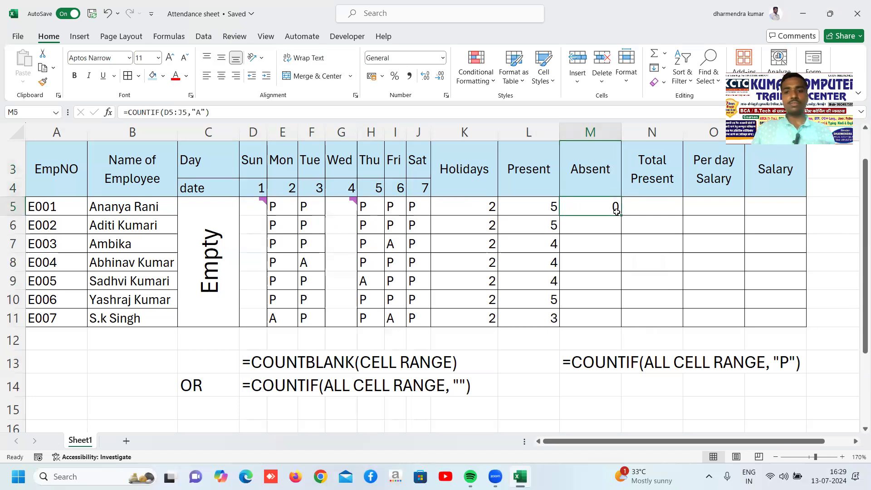
{"action": "double_click", "coordinate": [620, 215]}
{"action": "left_click", "coordinate": [651, 209]}
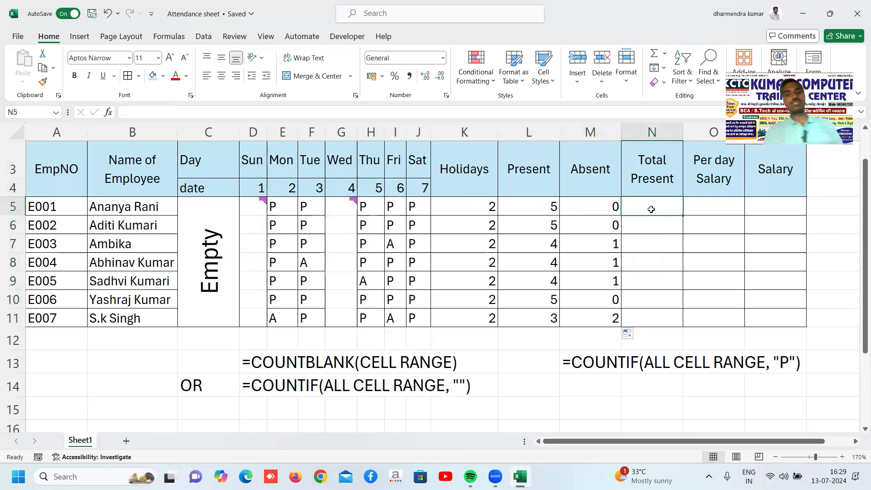
{"action": "left_click", "coordinate": [608, 315]}
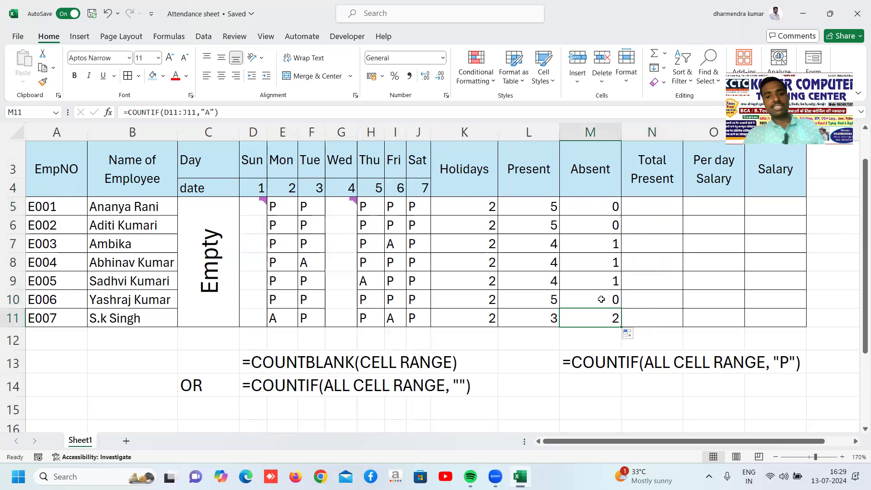
{"action": "left_click", "coordinate": [601, 300]}
{"action": "left_click", "coordinate": [591, 205]}
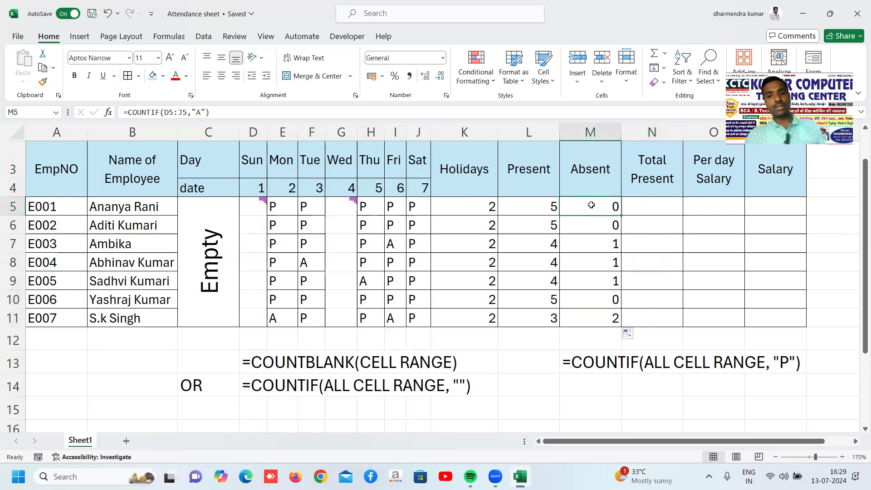
{"action": "left_click", "coordinate": [592, 231]}
{"action": "left_click_drag", "start_coordinate": [594, 247], "coordinate": [593, 277]}
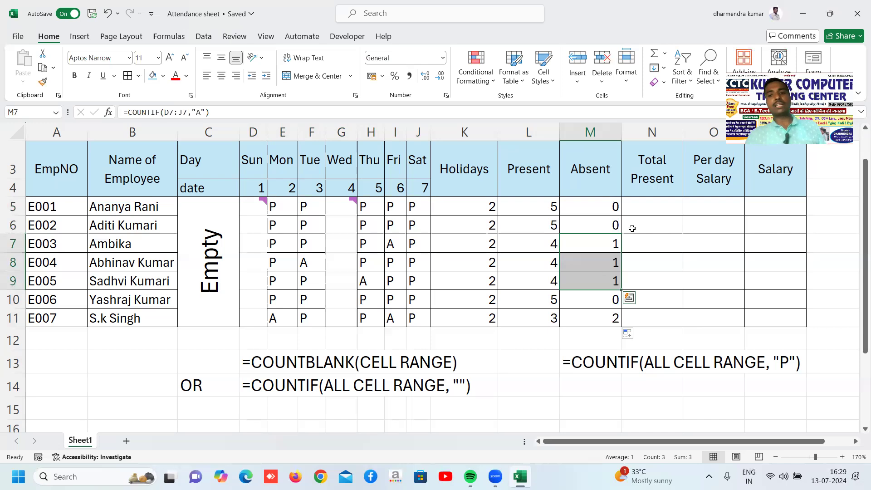
{"action": "left_click", "coordinate": [639, 208]}
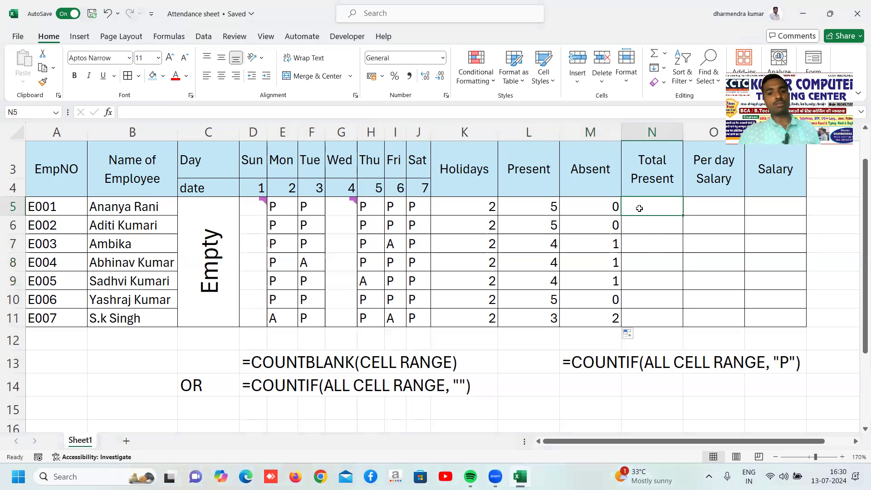
Add a reference note in M14 reading =COUNTIF(ALL CELL RANGE, "A") as plain text.
{"action": "left_click", "coordinate": [571, 386]}
{"action": "type", "text": "'=COUNTIF(ALL CELL RANGE, \"P\")"}
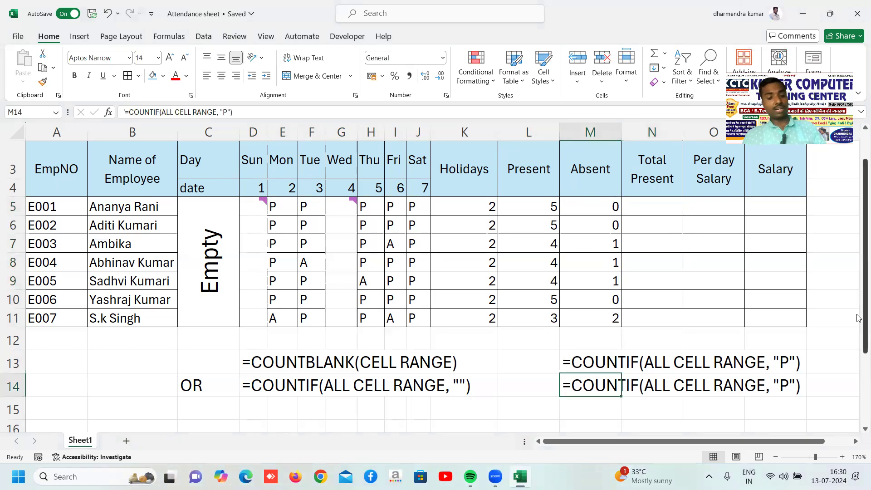
{"action": "key", "text": "F2"}
{"action": "key", "text": "Left"}
{"action": "key", "text": "Left"}
{"action": "key", "text": "Left"}
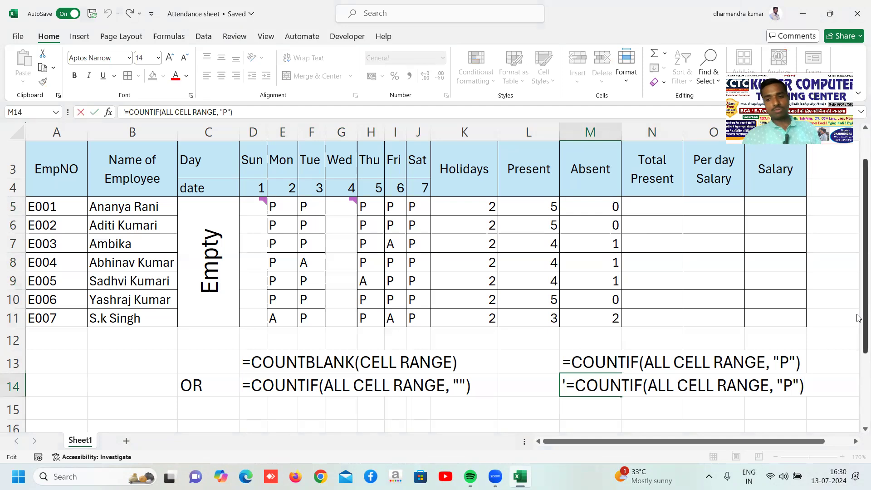
{"action": "key", "text": "Delete"}
{"action": "type", "text": "A"}
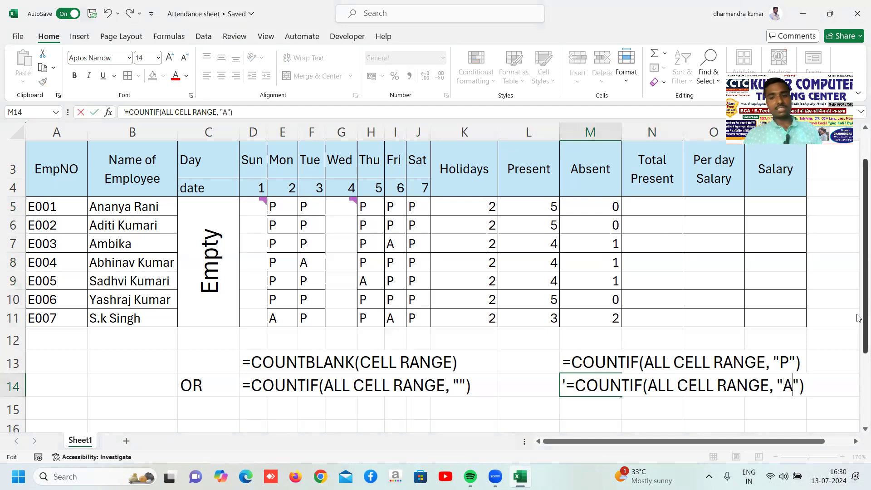
{"action": "key", "text": "Return"}
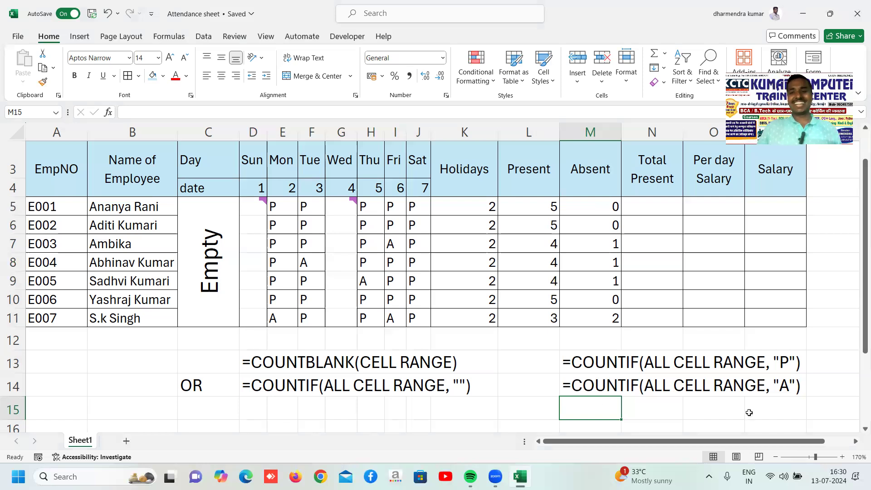
{"action": "left_click", "coordinate": [732, 240]}
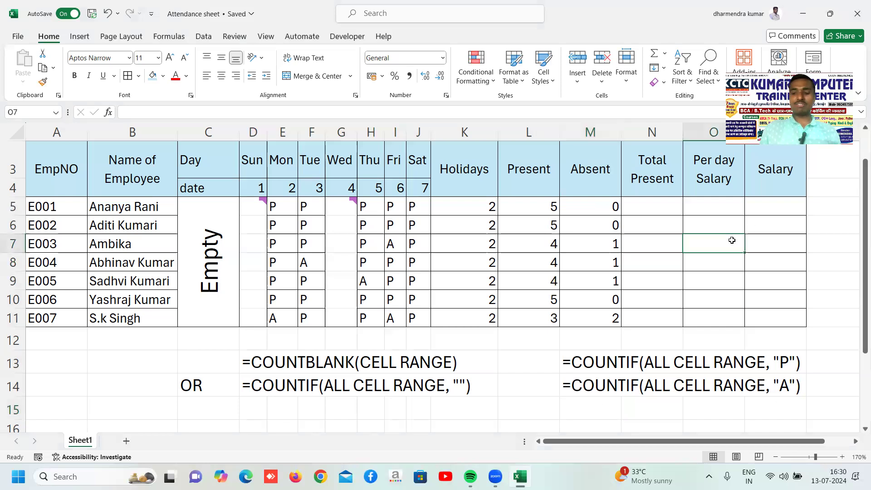
{"action": "type", "text": "50"}
{"action": "key", "text": "Left"}
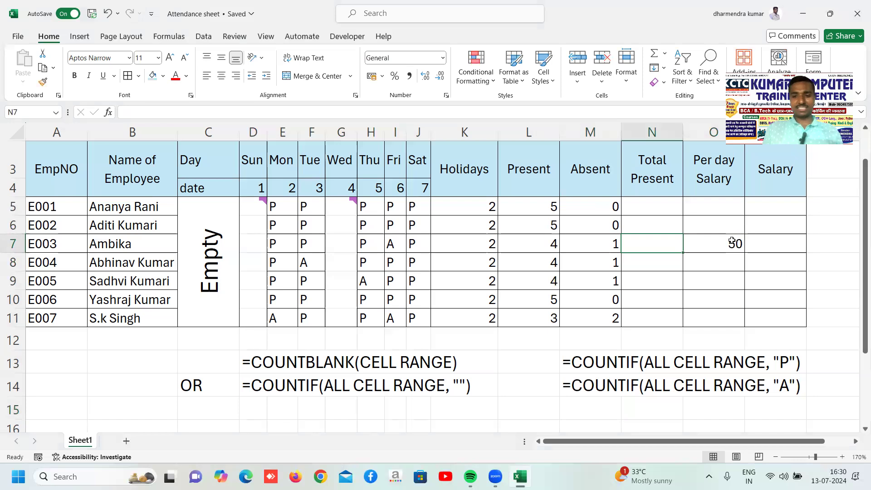
{"action": "key", "text": "ctrl+t"}
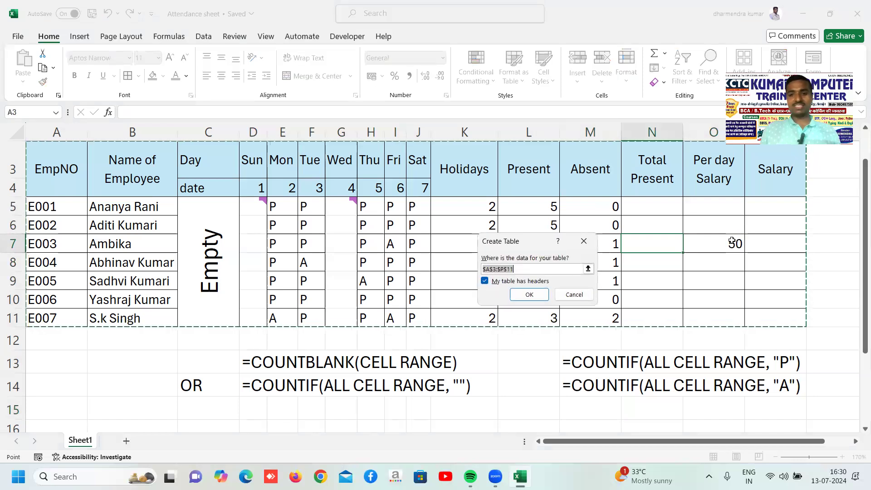
{"action": "key", "text": "Escape"}
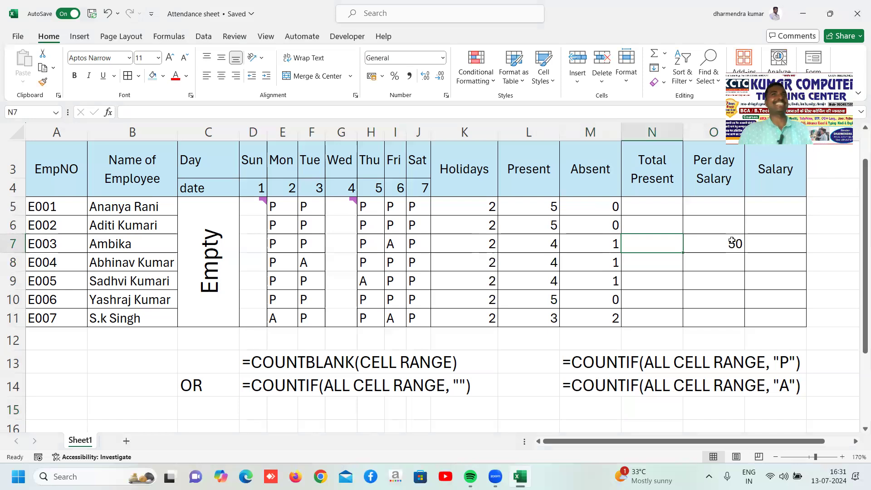
{"action": "left_click", "coordinate": [732, 241]}
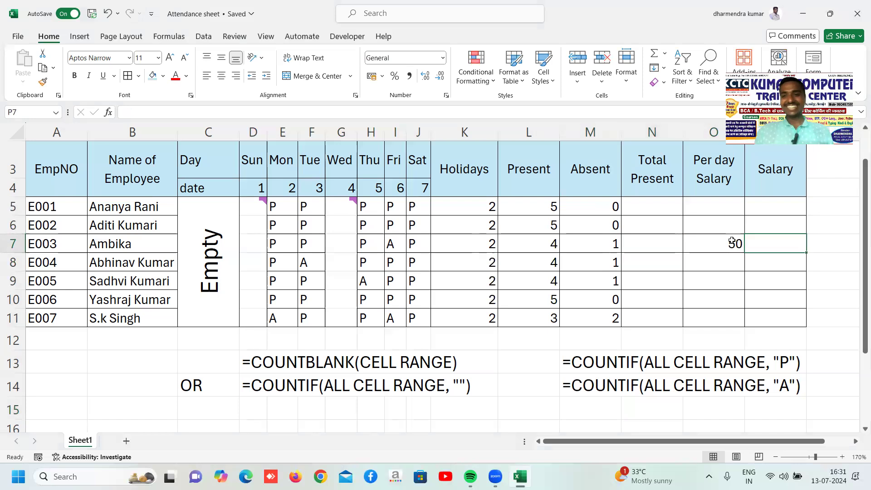
{"action": "key", "text": "Delete"}
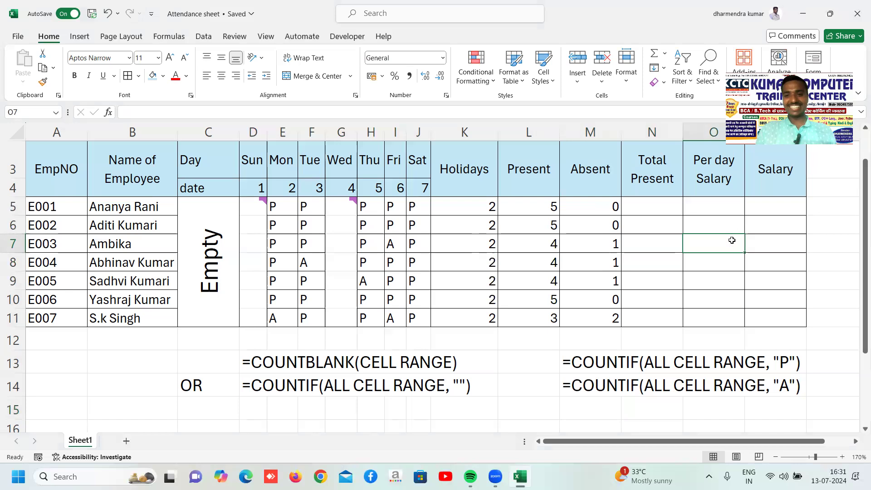
Enter 50 in N7, fill it down into N8 and across into O7.
{"action": "key", "text": "Left"}
{"action": "type", "text": "50"}
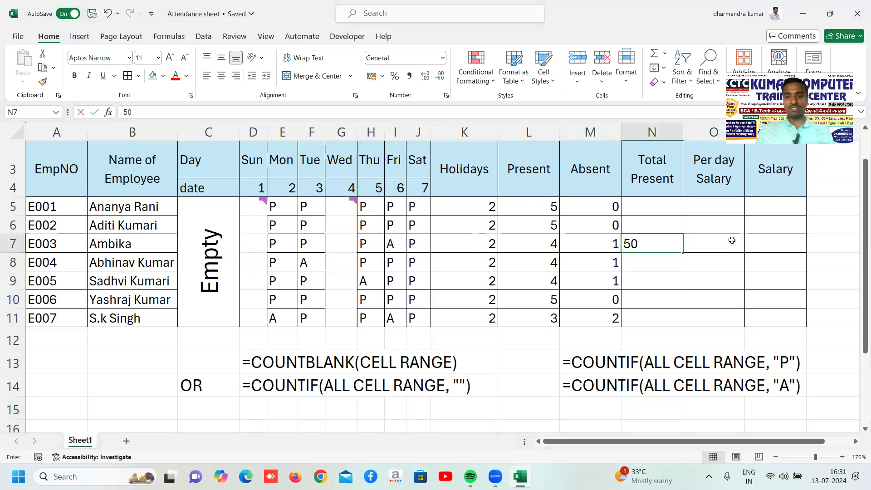
{"action": "key", "text": "Tab"}
{"action": "key", "text": "Return"}
{"action": "key", "text": "Left"}
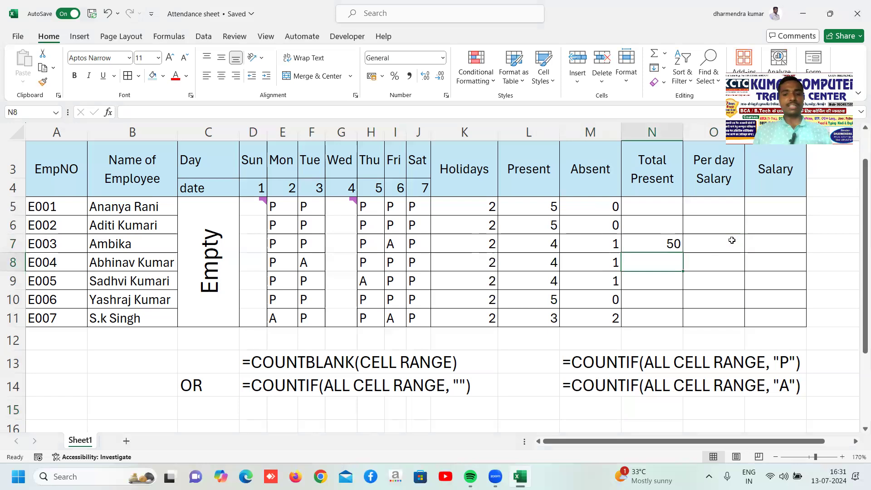
{"action": "key", "text": "ctrl+d"}
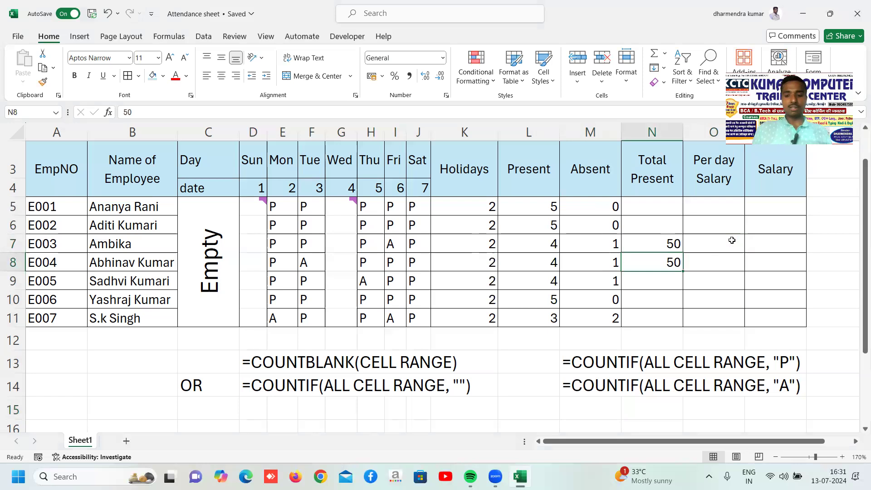
{"action": "left_click", "coordinate": [732, 240]}
{"action": "key", "text": "ctrl+r"}
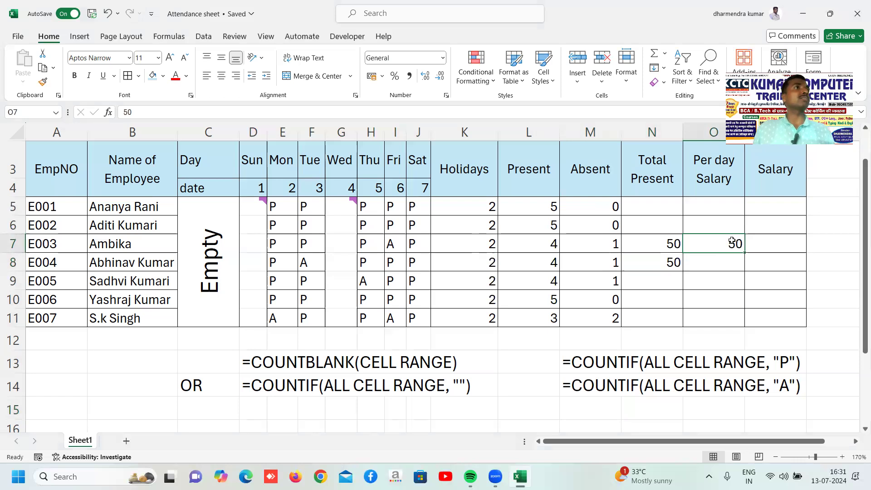
Clear the trial values from the range N7:P9.
{"action": "left_click", "coordinate": [661, 226]}
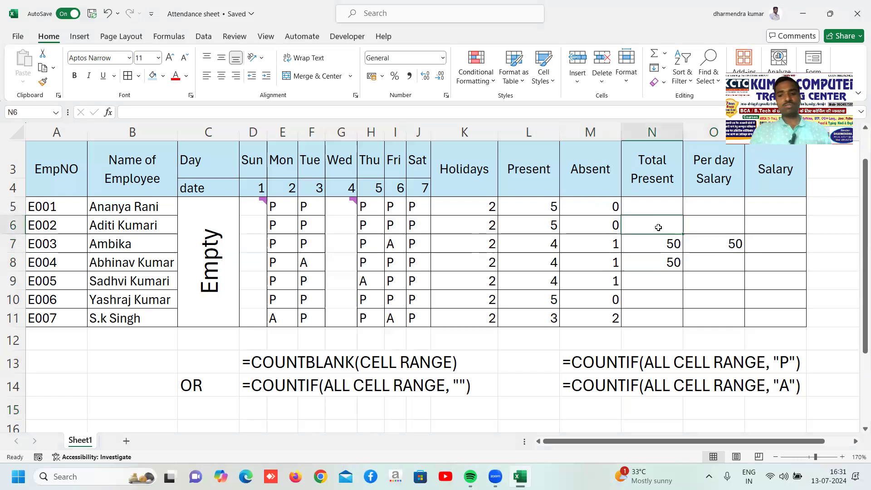
{"action": "key", "text": "ctrl+u"}
{"action": "key", "text": "Down"}
{"action": "key", "text": "Down"}
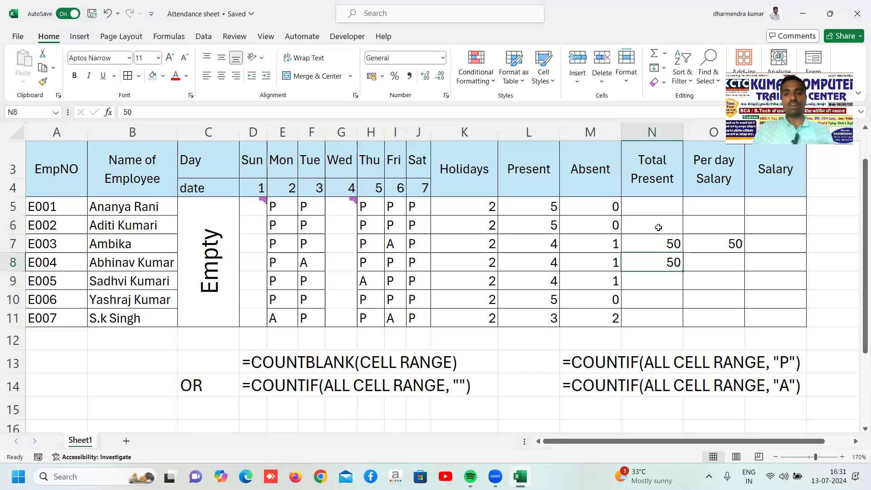
{"action": "key", "text": "Left"}
{"action": "key", "text": "Up"}
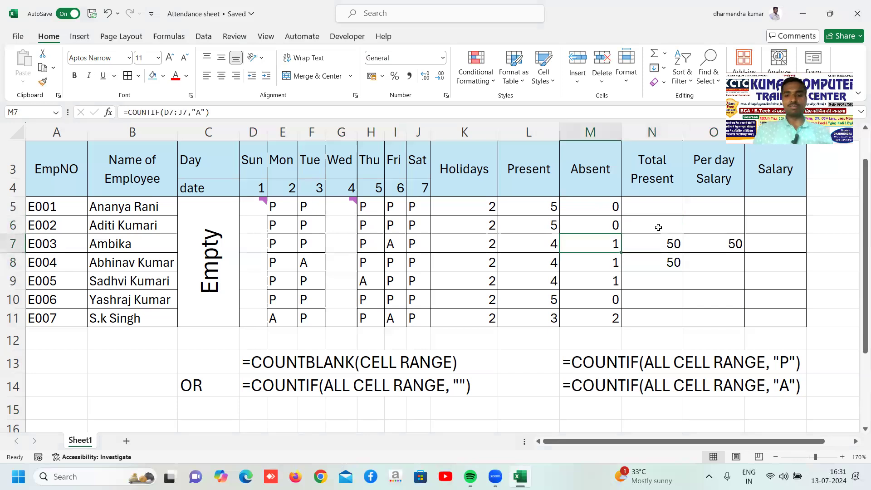
{"action": "key", "text": "Right"}
{"action": "key", "text": "shift+Right"}
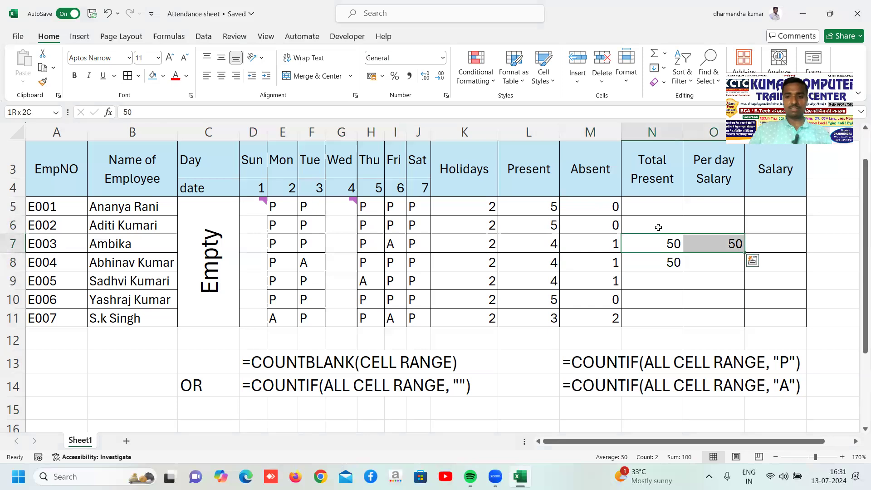
{"action": "key", "text": "shift+Right"}
{"action": "key", "text": "shift+Down"}
{"action": "key", "text": "shift+Down"}
{"action": "key", "text": "Delete"}
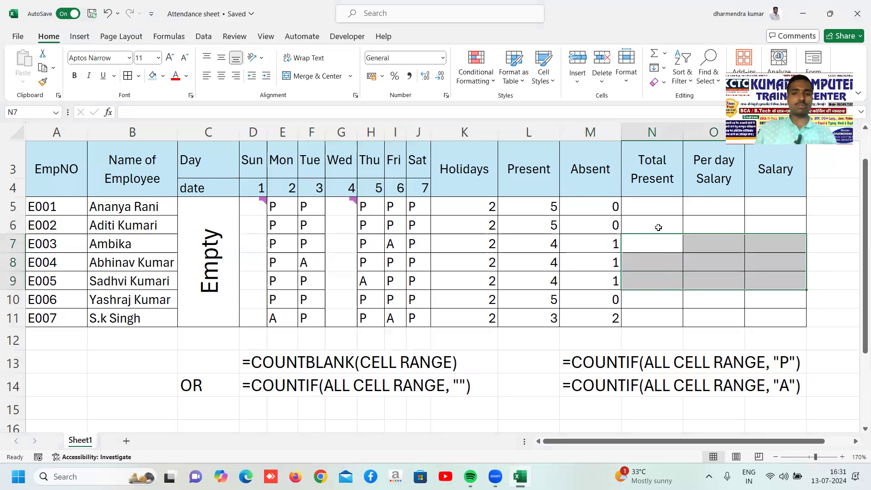
{"action": "left_click", "coordinate": [660, 227]}
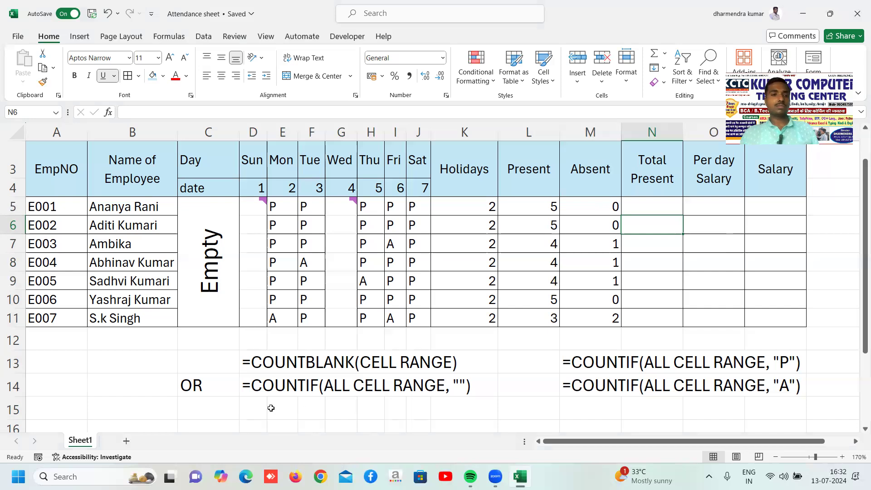
{"action": "left_click", "coordinate": [290, 409]}
{"action": "key", "text": "Right"}
{"action": "left_click", "coordinate": [289, 406]}
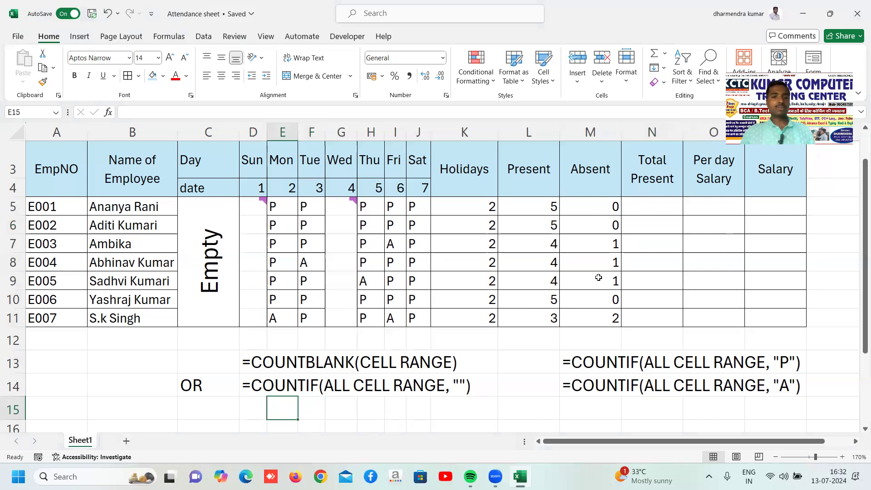
{"action": "left_click", "coordinate": [254, 414]}
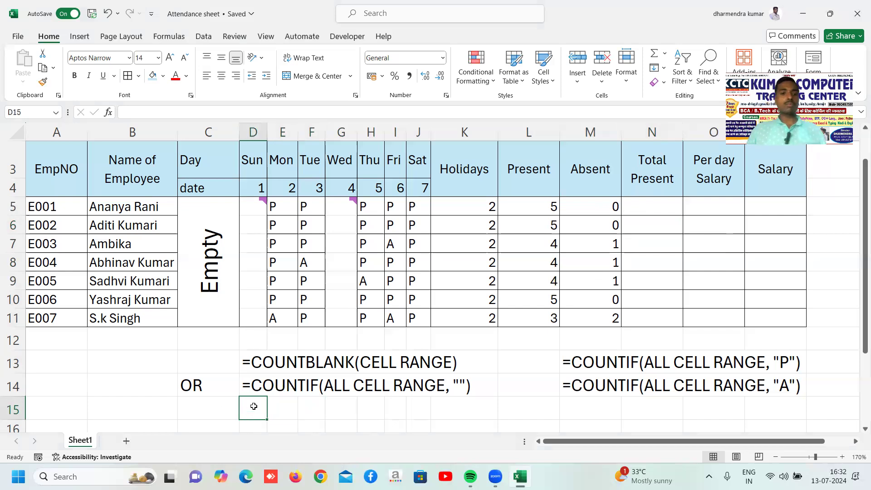
{"action": "left_click", "coordinate": [203, 365]}
{"action": "left_click", "coordinate": [201, 387]}
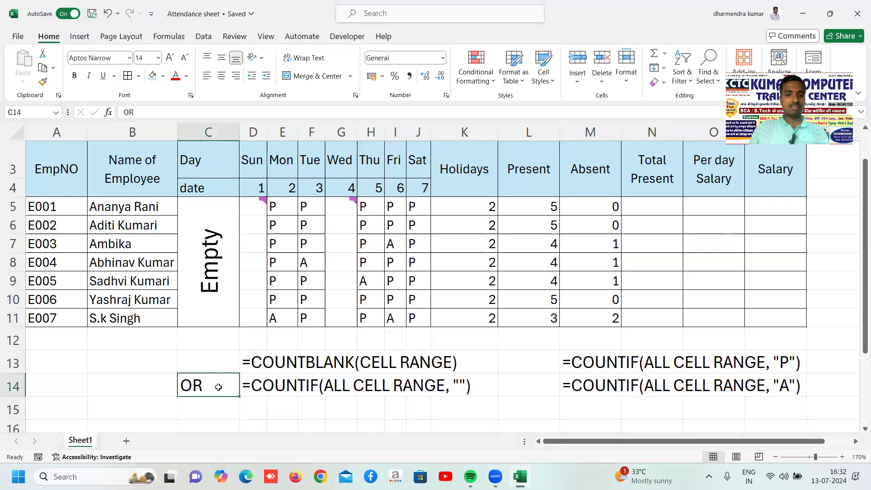
{"action": "left_click", "coordinate": [202, 355]}
Label the two COUNTIF notes by entering "present" in L13 and "absent" in L14.
{"action": "left_click", "coordinate": [520, 360]}
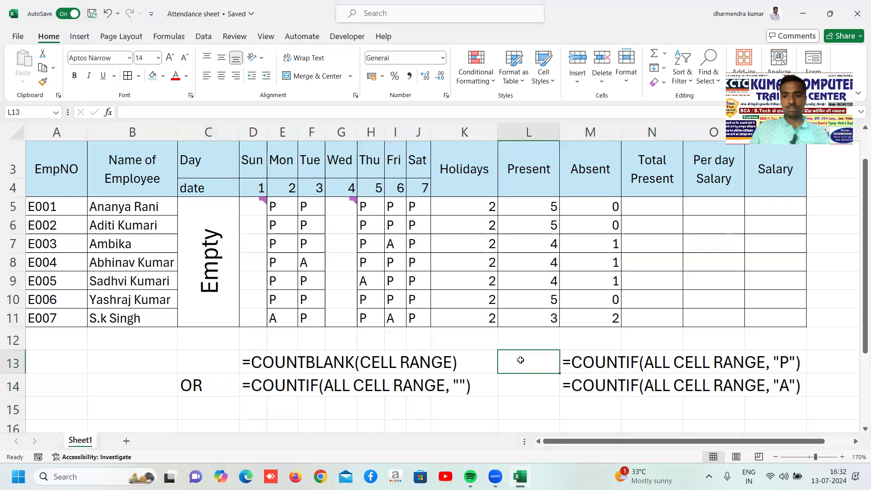
{"action": "type", "text": "present"}
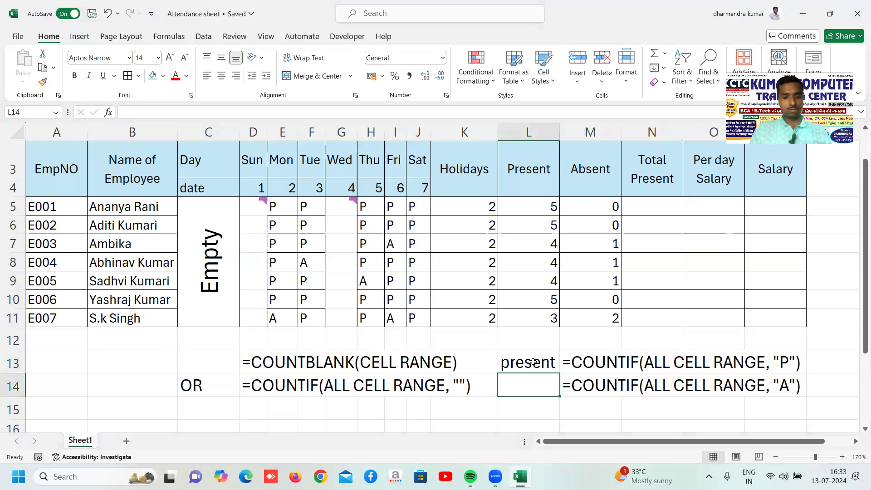
{"action": "type", "text": "absent"}
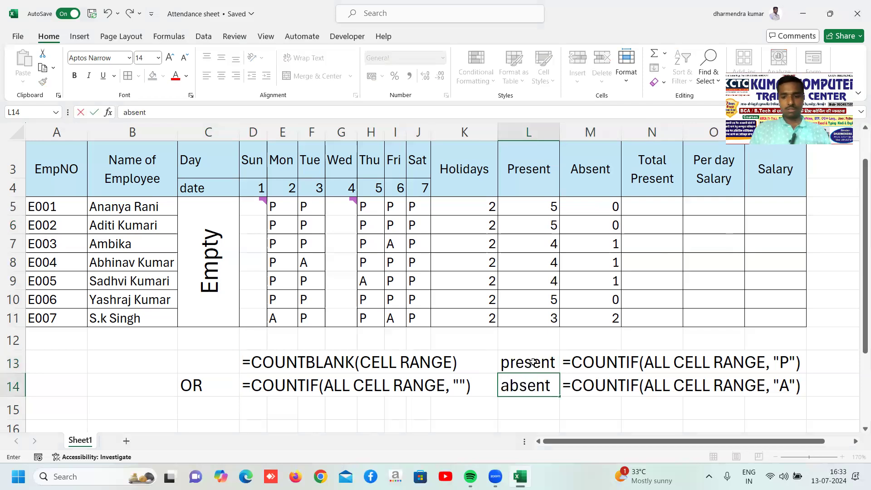
{"action": "key", "text": "Return"}
Label the COUNTBLANK formula note by entering "holiday" in C13.
{"action": "key", "text": "Up"}
{"action": "key", "text": "Up"}
{"action": "key", "text": "Up"}
{"action": "key", "text": "Right"}
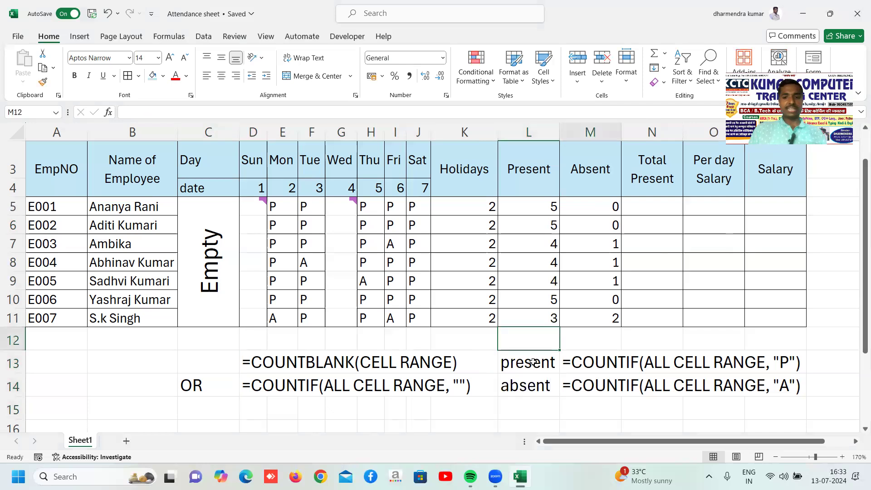
{"action": "key", "text": "Down"}
{"action": "key", "text": "Down"}
{"action": "key", "text": "Left"}
{"action": "key", "text": "Left"}
{"action": "key", "text": "Left"}
{"action": "key", "text": "Left"}
{"action": "key", "text": "Left"}
{"action": "key", "text": "Left"}
{"action": "key", "text": "Left"}
{"action": "key", "text": "Left"}
{"action": "key", "text": "Left"}
{"action": "key", "text": "Up"}
{"action": "key", "text": "Left"}
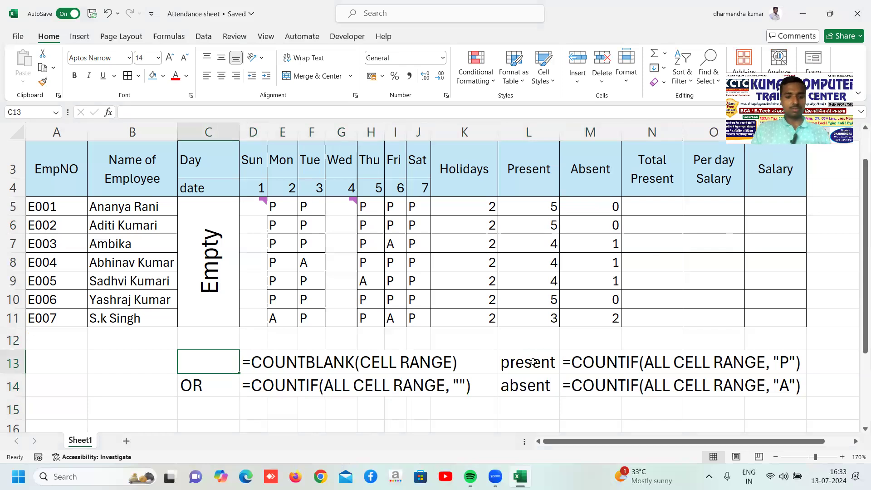
{"action": "type", "text": "holiday"}
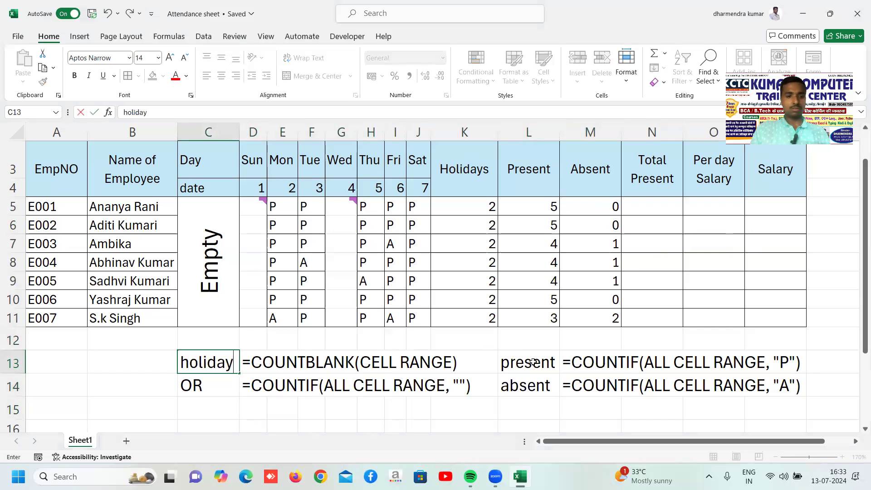
{"action": "key", "text": "Return"}
{"action": "key", "text": "Down"}
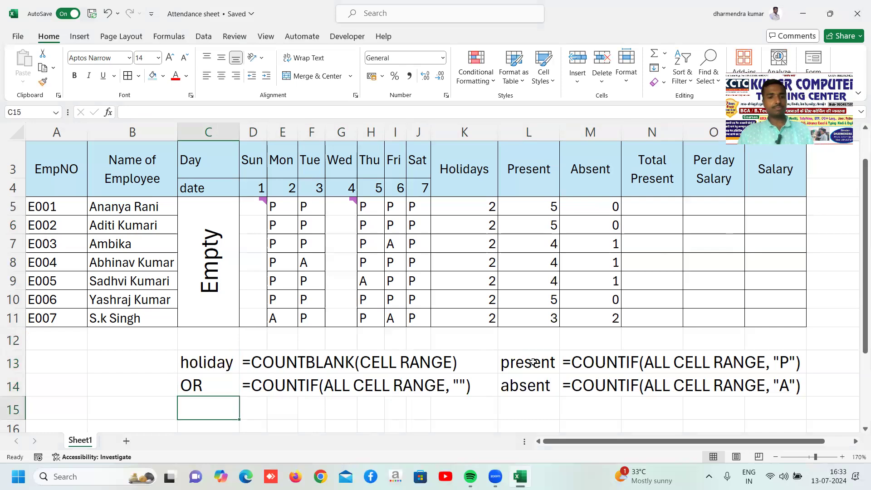
{"action": "scroll", "coordinate": [533, 362], "scroll_direction": "down", "scroll_amount": 1}
{"action": "key", "text": "Right"}
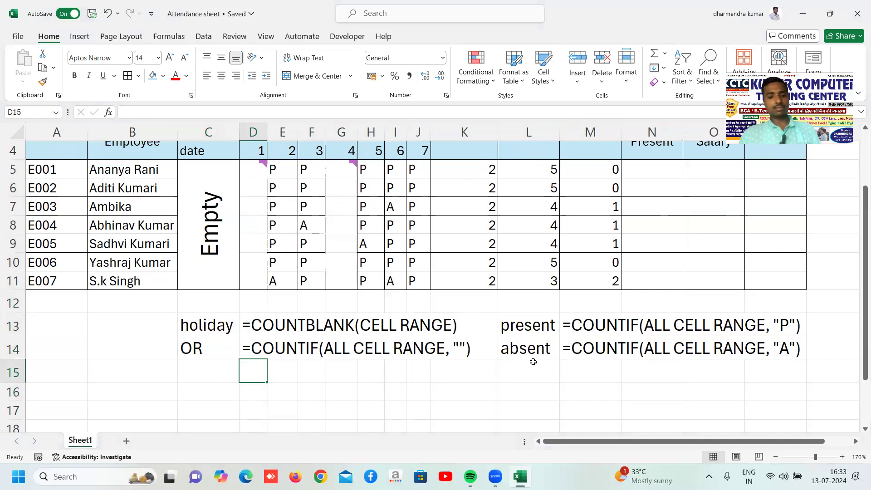
{"action": "type", "text": "total present"}
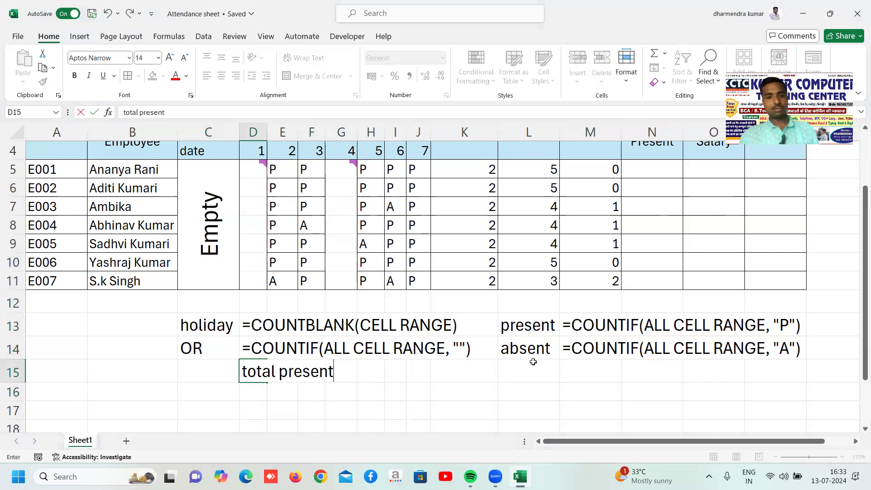
{"action": "key", "text": "ctrl+Return"}
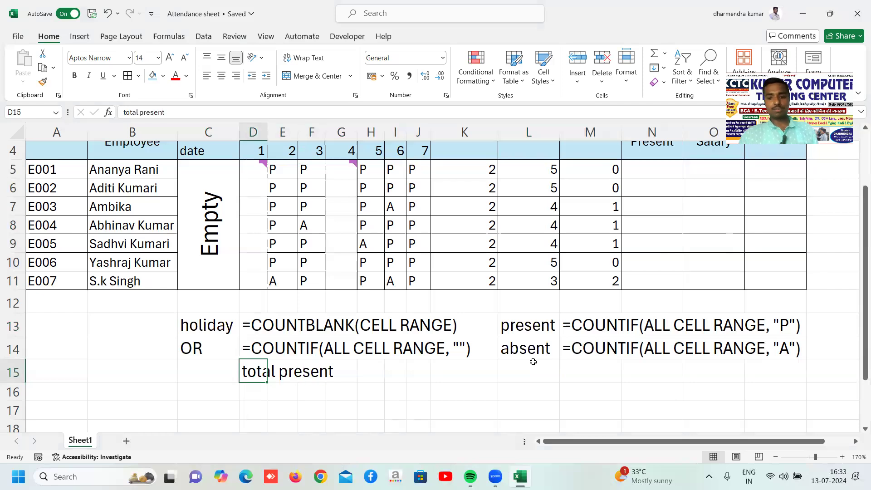
{"action": "key", "text": "Delete"}
Enter the label "tot present" in L15 and widen column L to fit it.
{"action": "key", "text": "Right"}
{"action": "key", "text": "Right"}
{"action": "key", "text": "Right"}
{"action": "key", "text": "Right"}
{"action": "key", "text": "Right"}
{"action": "key", "text": "Right"}
{"action": "key", "text": "Right"}
{"action": "key", "text": "Right"}
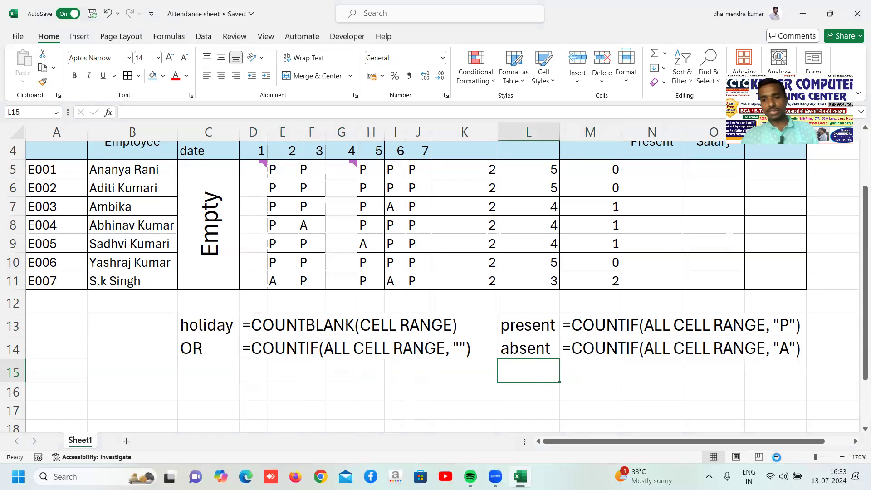
{"action": "left_click", "coordinate": [776, 457]}
{"action": "left_click", "coordinate": [776, 456]}
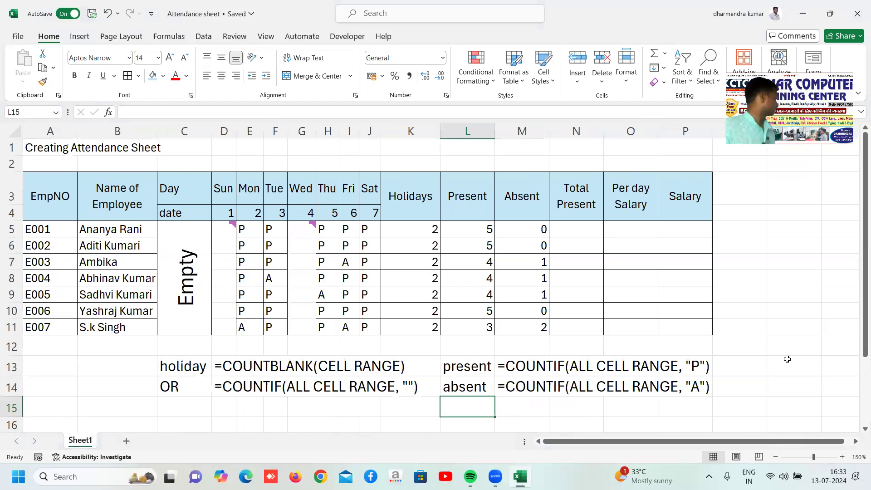
{"action": "type", "text": "t"}
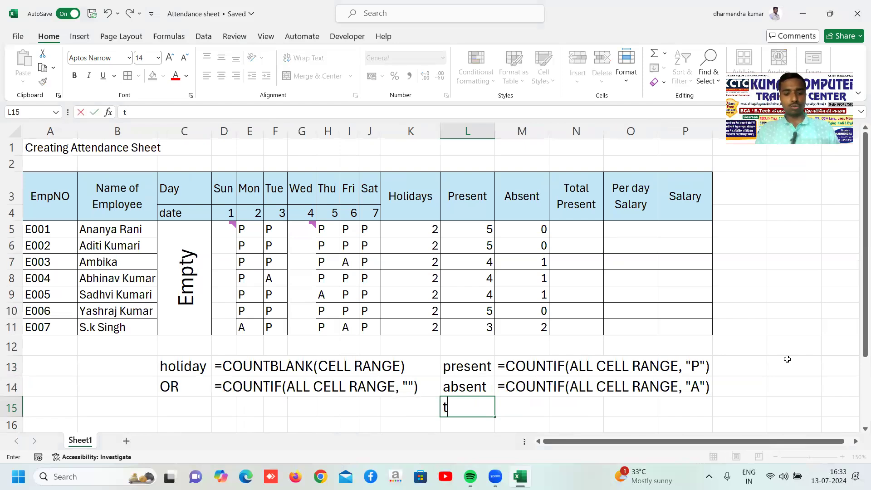
{"action": "type", "text": "ot present"}
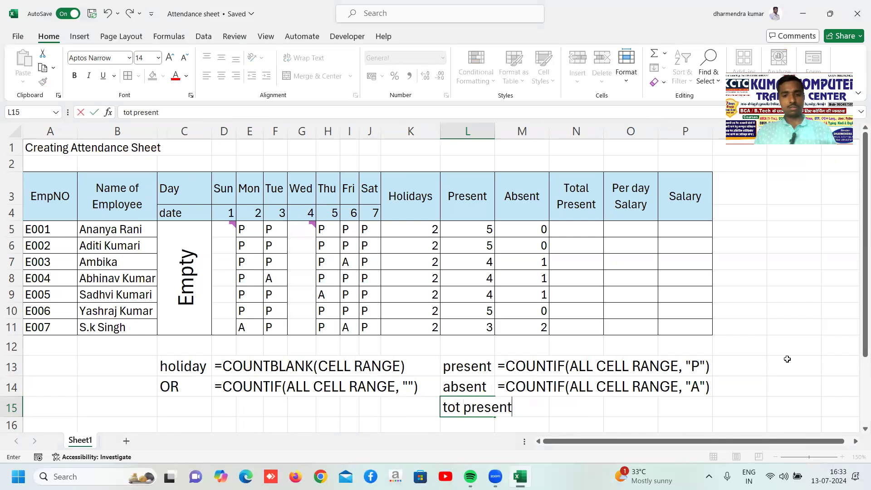
{"action": "key", "text": "Tab"}
{"action": "key", "text": "Caps_Lock"}
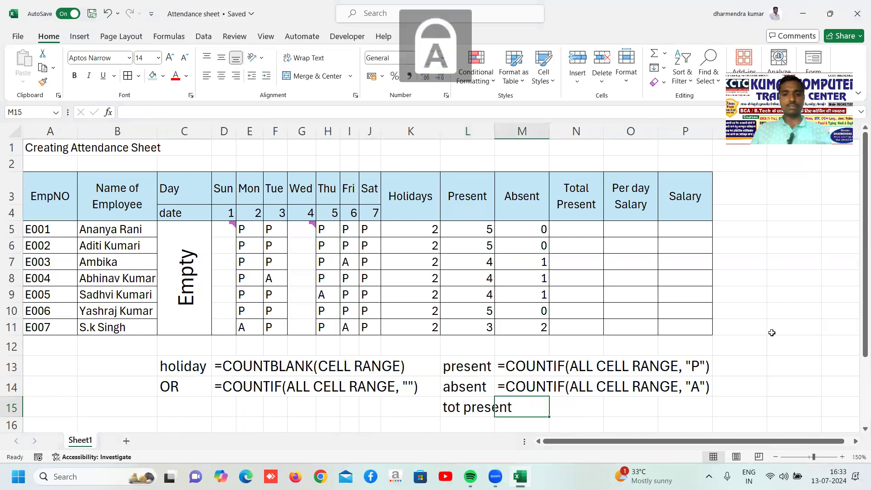
{"action": "left_click_drag", "start_coordinate": [495, 131], "coordinate": [512, 131]}
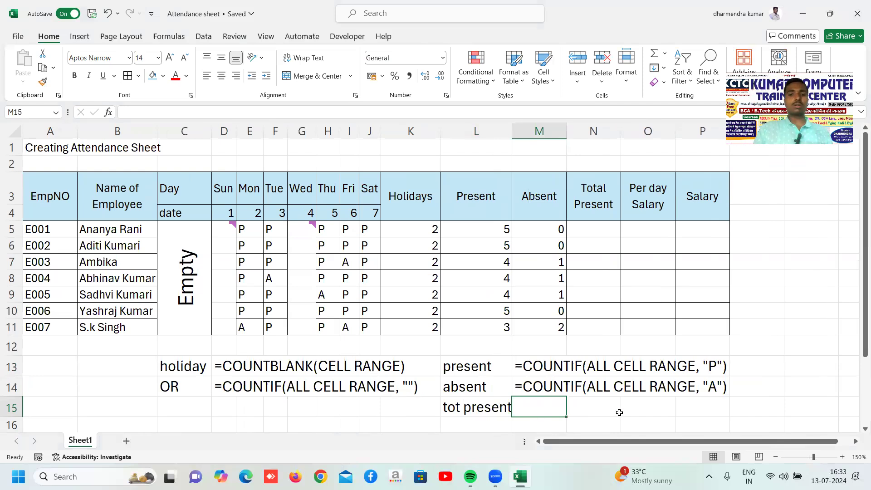
{"action": "type", "text": "="}
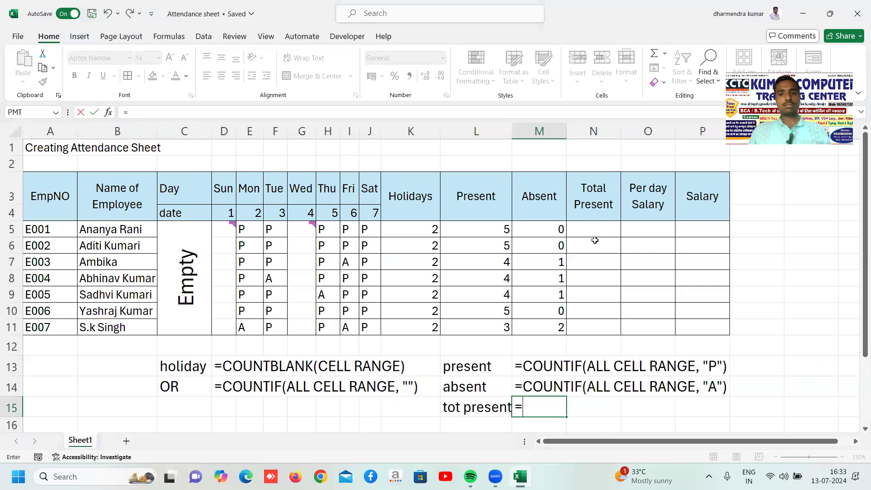
{"action": "left_click", "coordinate": [598, 260]}
{"action": "key", "text": "Escape"}
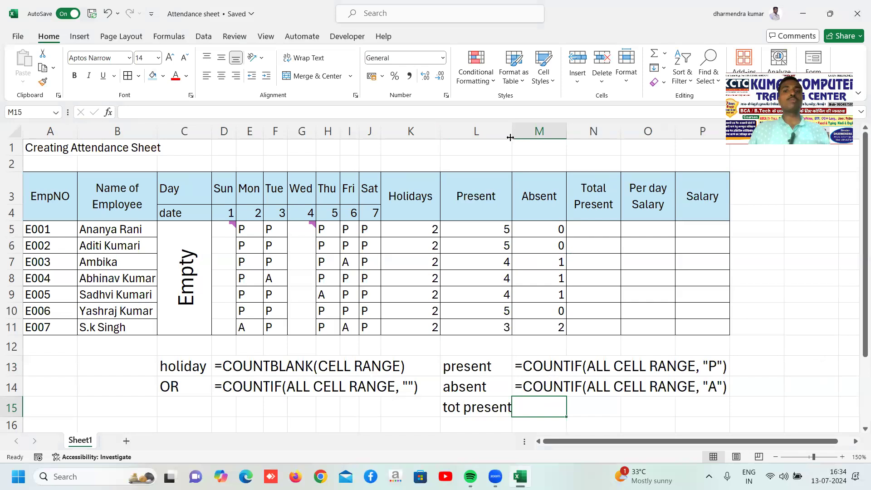
Widen column L slightly and add a reference note in M15 reading =PRESENT+HOLIDAY as plain text.
{"action": "left_click_drag", "start_coordinate": [511, 137], "coordinate": [513, 137]}
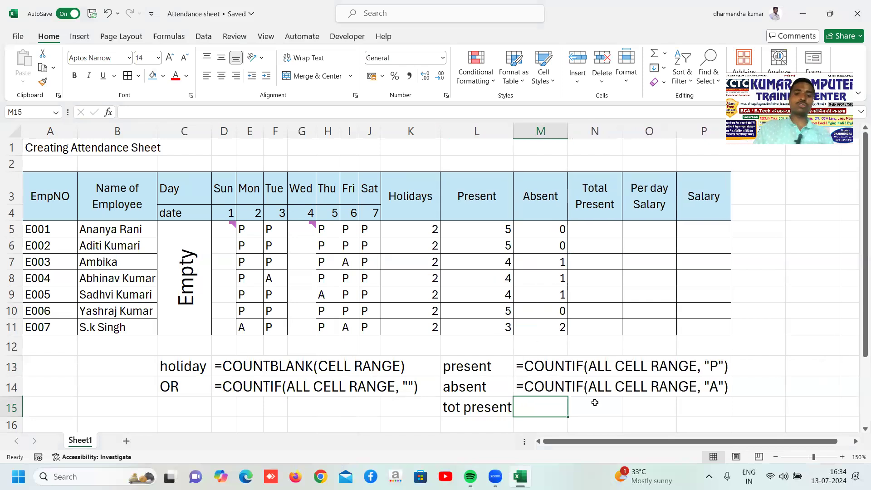
{"action": "type", "text": "="}
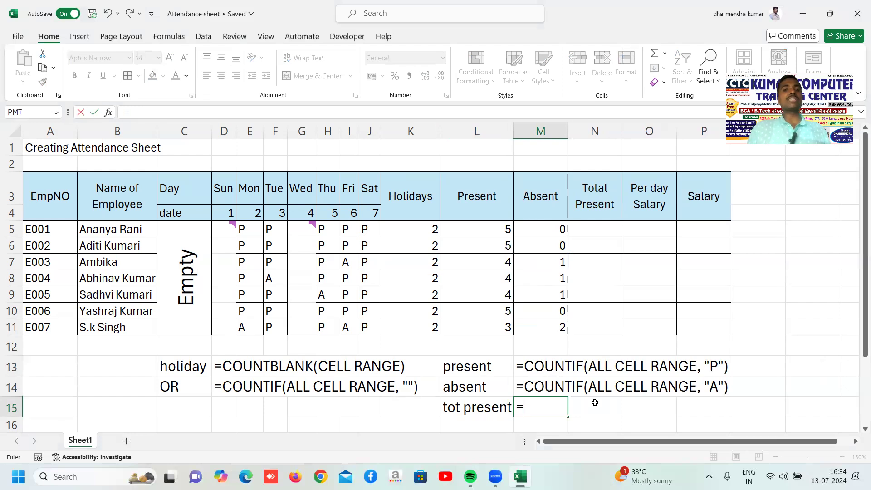
{"action": "type", "text": "PRESENT+HOLIDAY"}
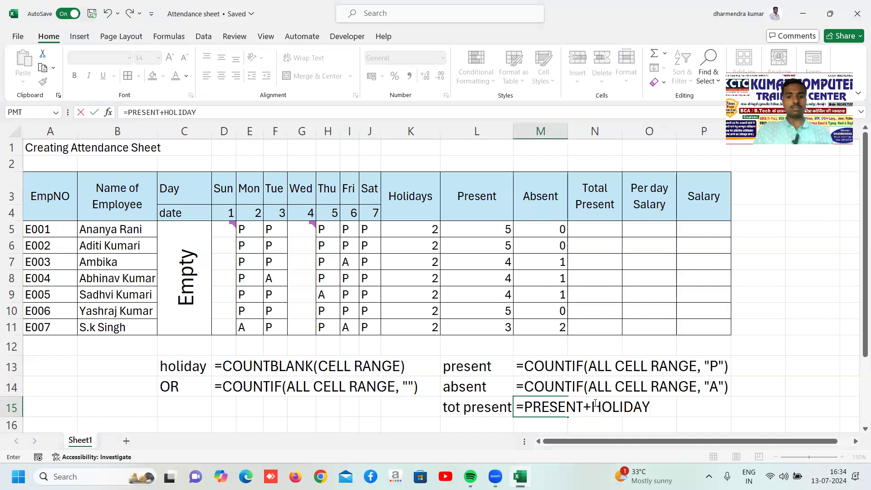
{"action": "key", "text": "Return"}
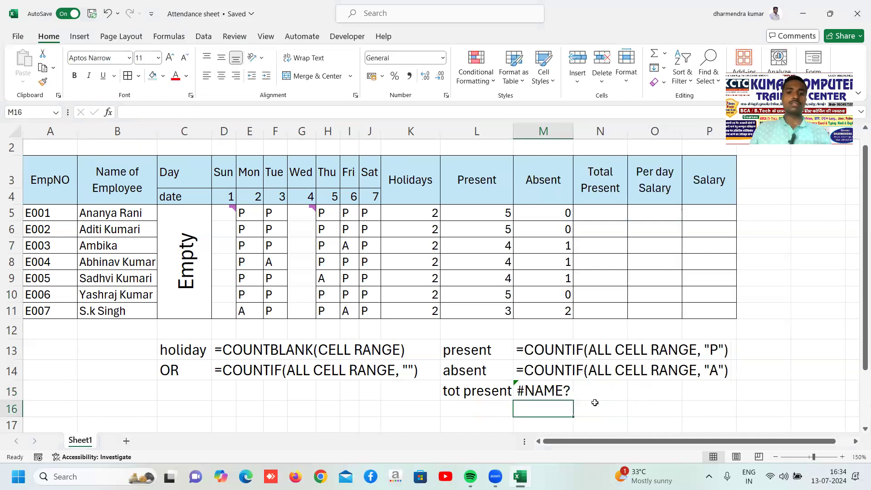
{"action": "left_click", "coordinate": [522, 391]}
{"action": "double_click", "coordinate": [530, 391]}
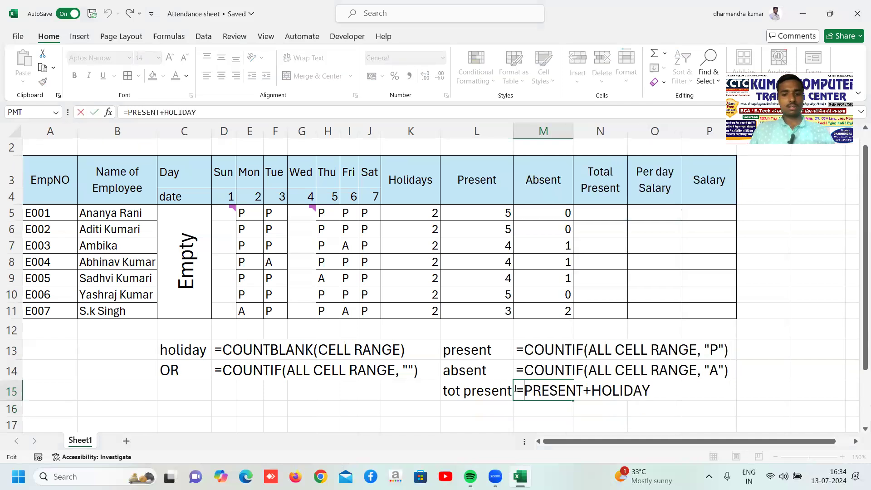
{"action": "key", "text": "Left"}
{"action": "type", "text": "'"}
{"action": "key", "text": "Return"}
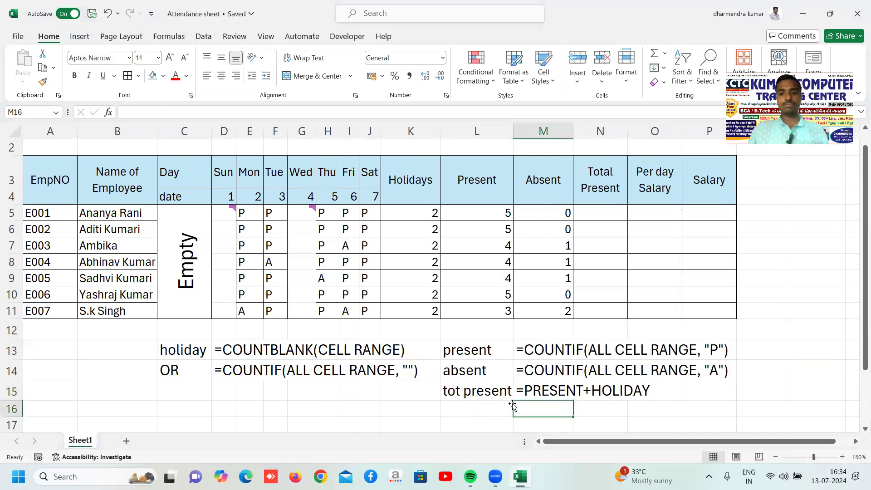
Calculate the first employee's total present in N5 by adding holidays and present days with =K5+L5.
{"action": "left_click", "coordinate": [475, 416]}
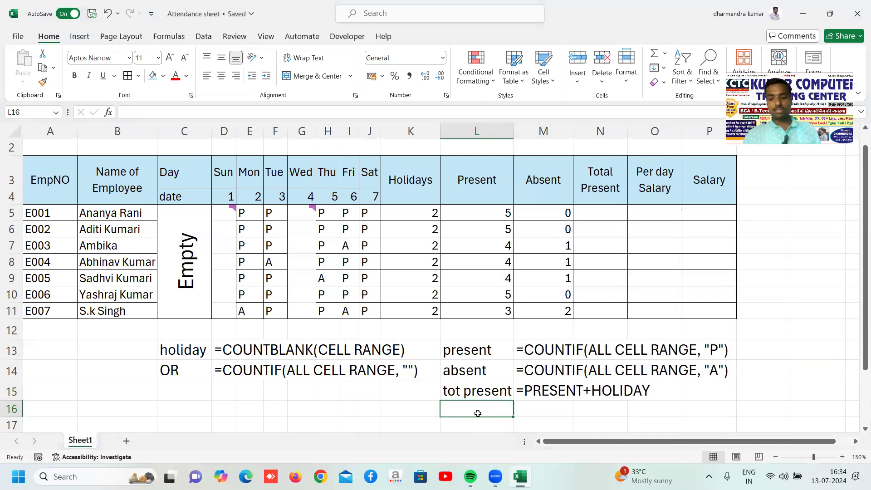
{"action": "key", "text": "Up"}
{"action": "key", "text": "Up"}
{"action": "key", "text": "Up"}
{"action": "key", "text": "Up"}
{"action": "key", "text": "Up"}
{"action": "key", "text": "Up"}
{"action": "key", "text": "Up"}
{"action": "key", "text": "Up"}
{"action": "key", "text": "Up"}
{"action": "key", "text": "Up"}
{"action": "key", "text": "Up"}
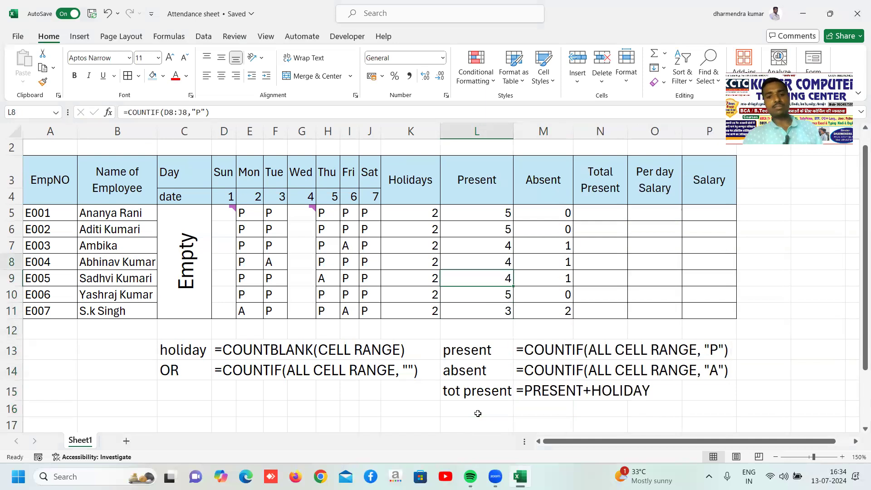
{"action": "key", "text": "Right"}
{"action": "key", "text": "Right"}
{"action": "type", "text": "="}
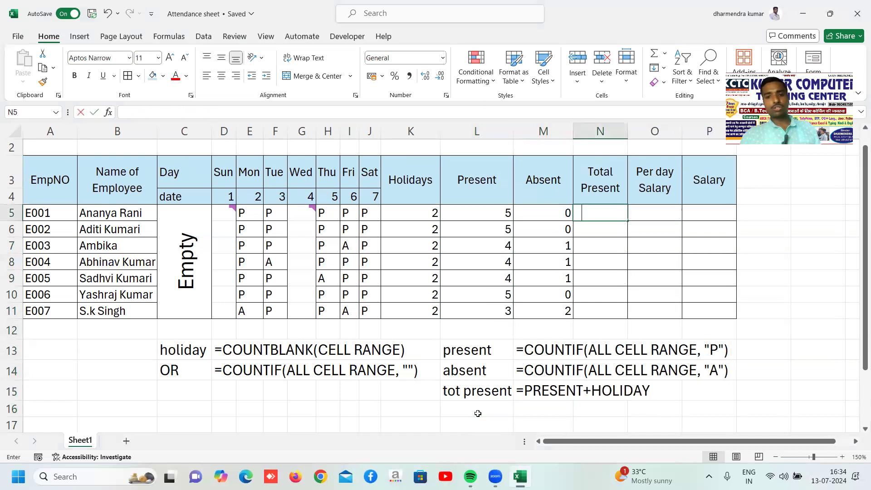
{"action": "left_click", "coordinate": [405, 217]}
{"action": "type", "text": "+"}
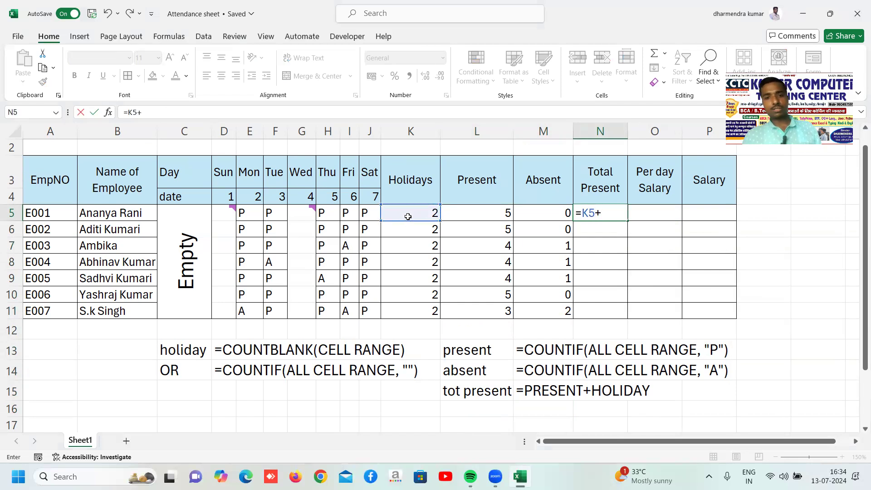
{"action": "left_click", "coordinate": [470, 213]}
{"action": "key", "text": "Return"}
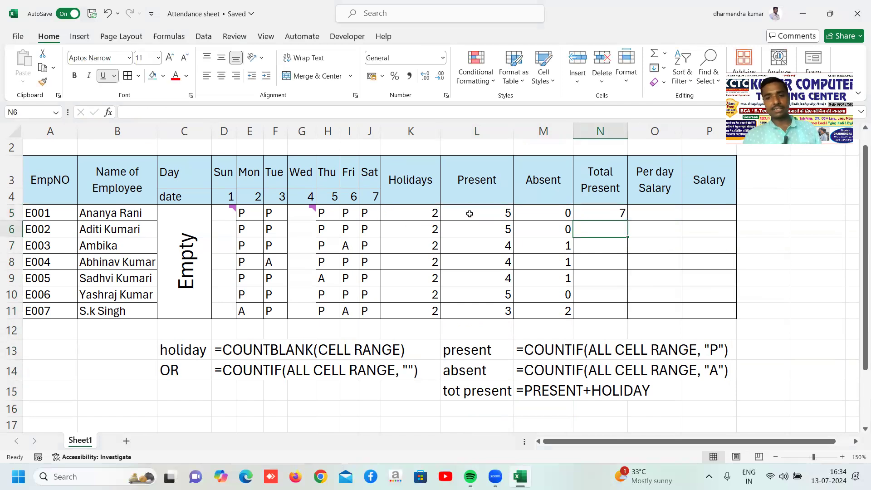
Fill the total present formula from N5 down to N11 for the remaining employees.
{"action": "left_click", "coordinate": [613, 214]}
{"action": "left_click_drag", "start_coordinate": [627, 220], "coordinate": [614, 313]}
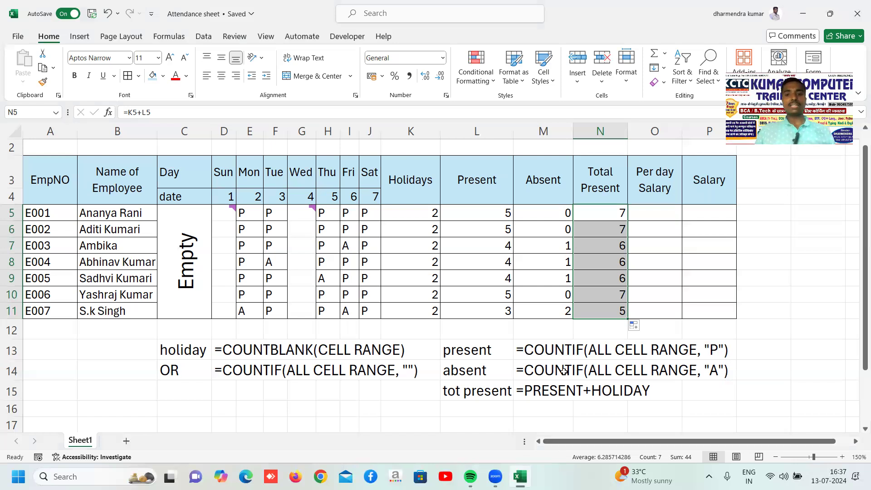
{"action": "left_click", "coordinate": [616, 210]}
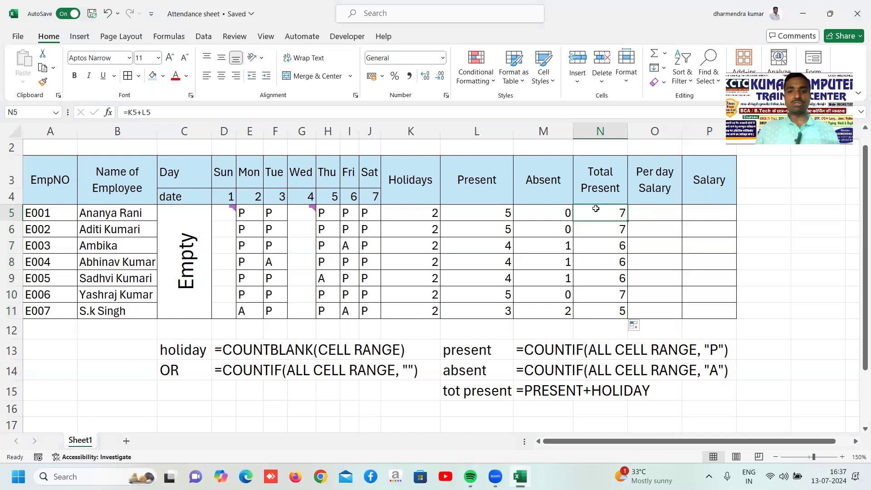
{"action": "left_click", "coordinate": [654, 216]}
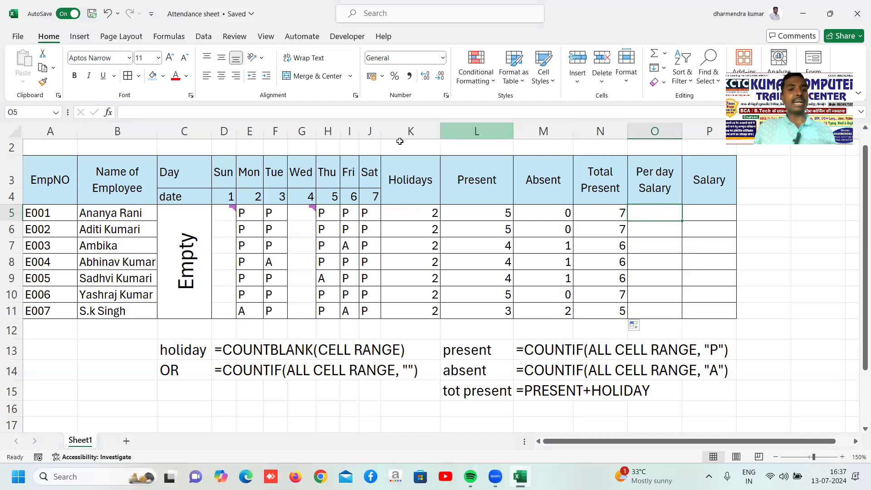
{"action": "left_click", "coordinate": [225, 172]}
{"action": "left_click_drag", "start_coordinate": [241, 171], "coordinate": [363, 310]}
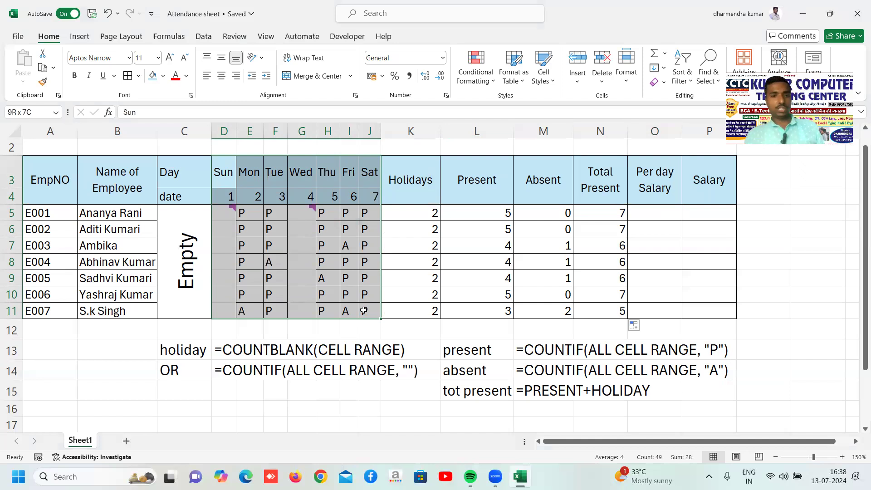
{"action": "left_click_drag", "start_coordinate": [363, 311], "coordinate": [366, 330]}
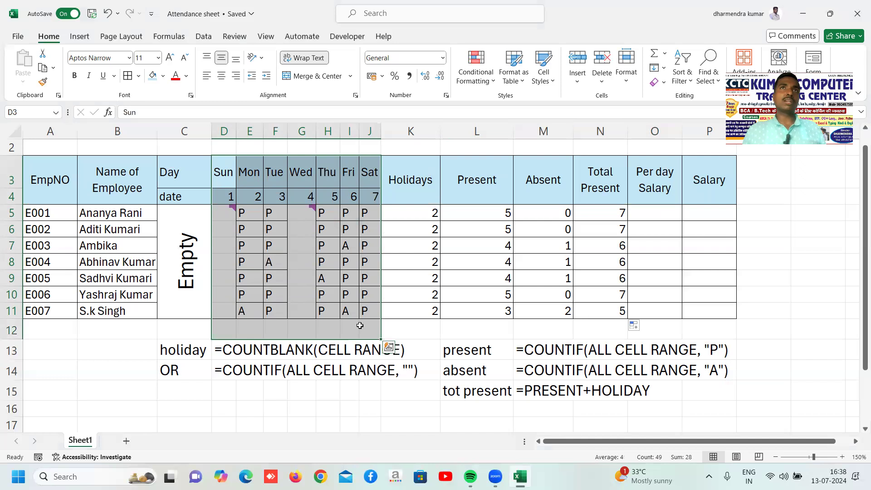
{"action": "left_click", "coordinate": [513, 262]}
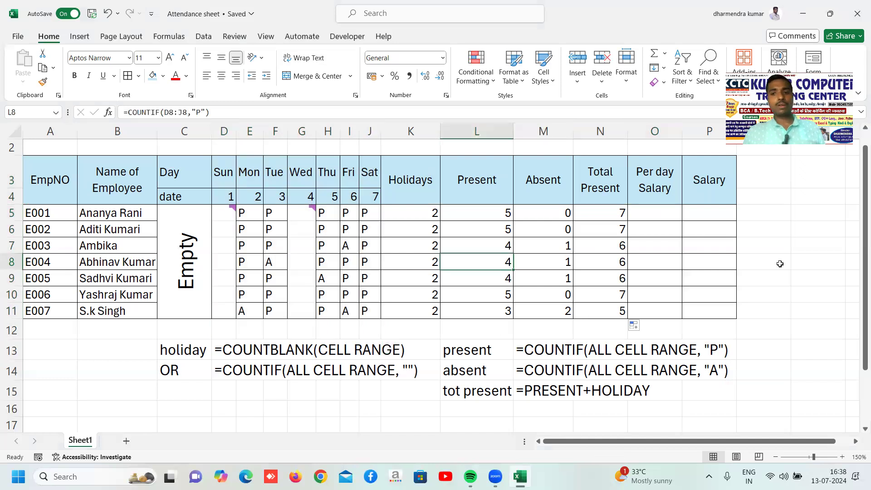
{"action": "left_click", "coordinate": [795, 263]}
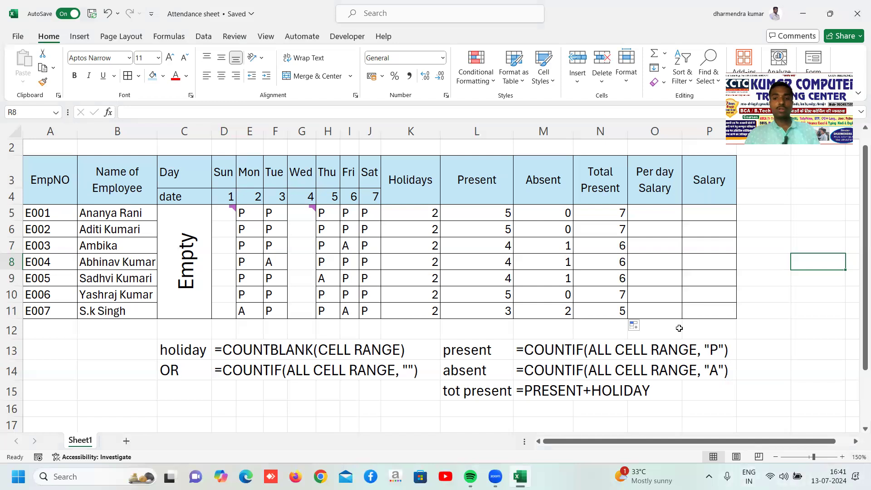
{"action": "left_click", "coordinate": [484, 269]}
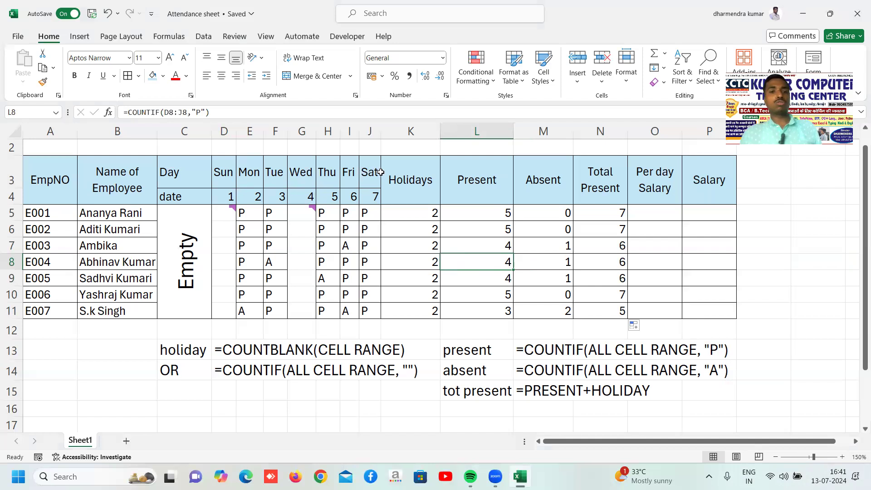
{"action": "left_click_drag", "start_coordinate": [225, 131], "coordinate": [371, 131]}
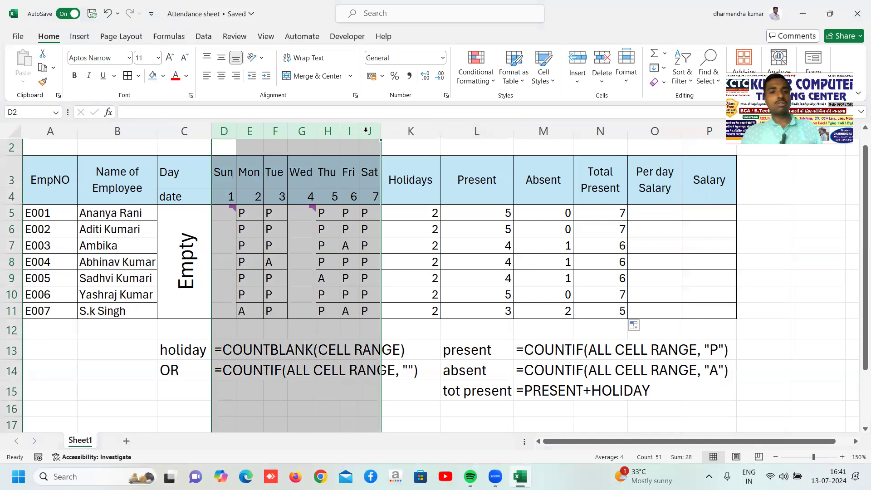
{"action": "right_click", "coordinate": [368, 133]}
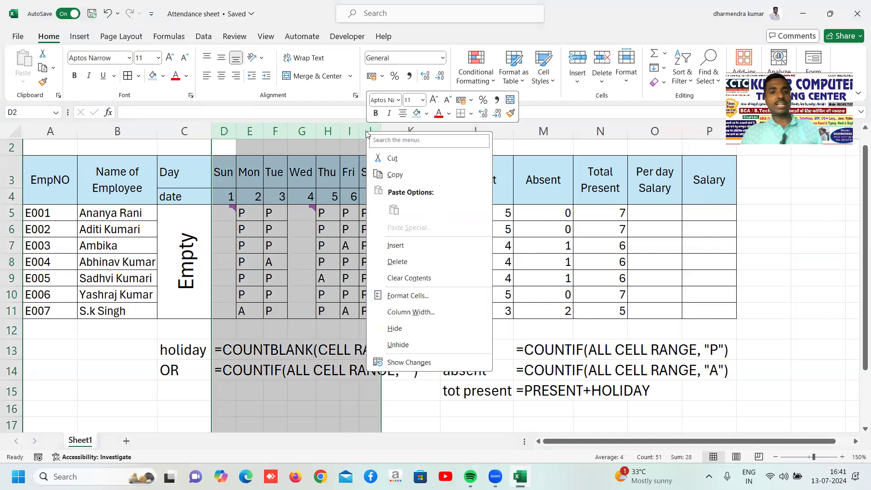
{"action": "left_click", "coordinate": [394, 245]}
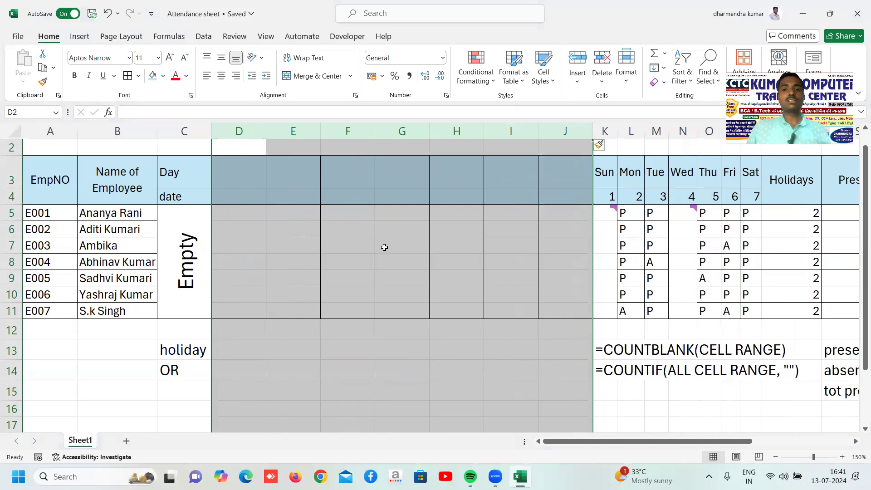
{"action": "key", "text": "ctrl+z"}
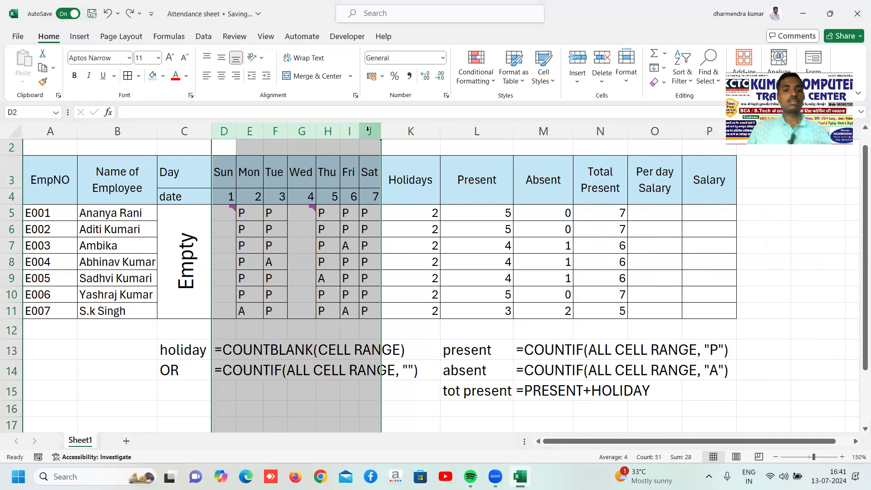
Insert 21 blank columns before the first Sunday column, in three batches of seven, starting at column D.
{"action": "right_click", "coordinate": [368, 129]}
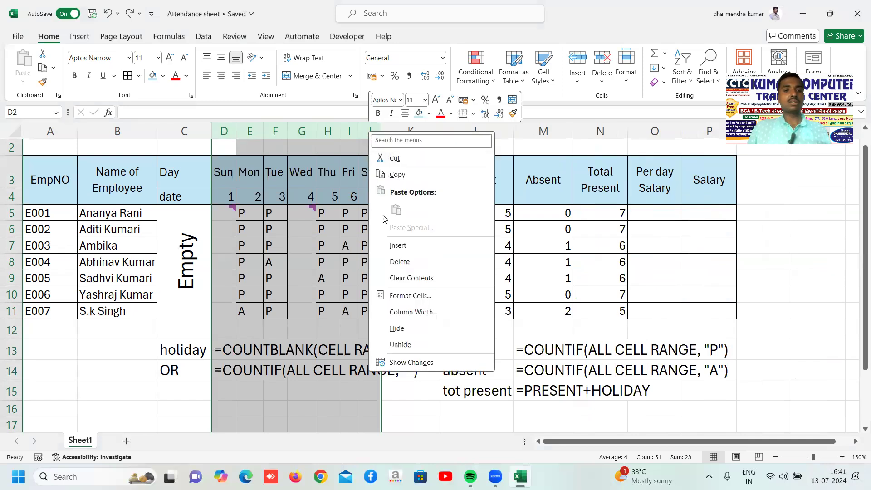
{"action": "left_click", "coordinate": [388, 246]}
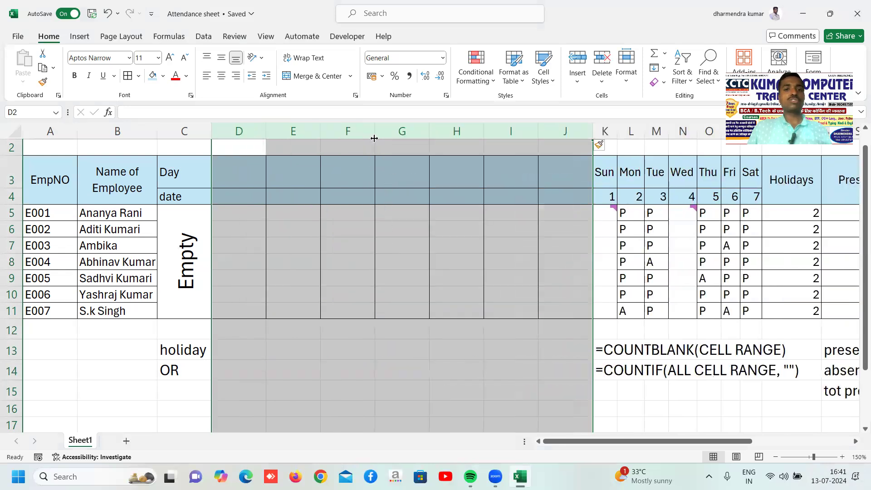
{"action": "right_click", "coordinate": [362, 129]}
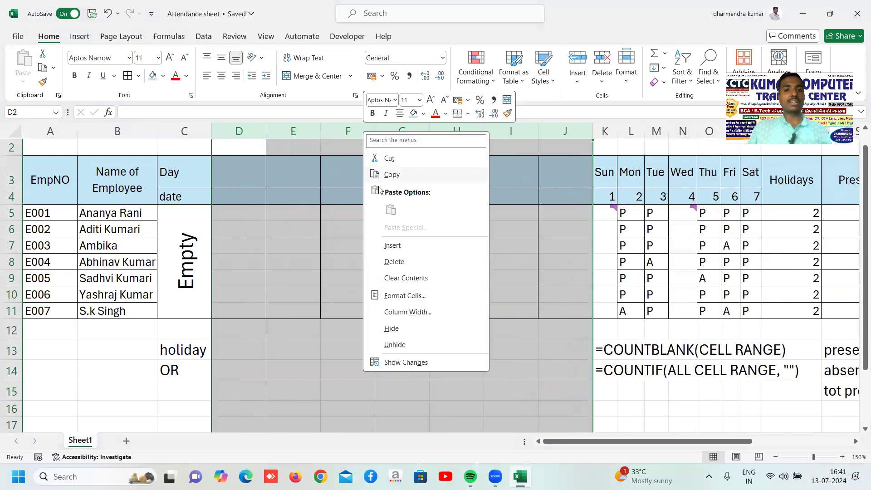
{"action": "left_click", "coordinate": [388, 246]}
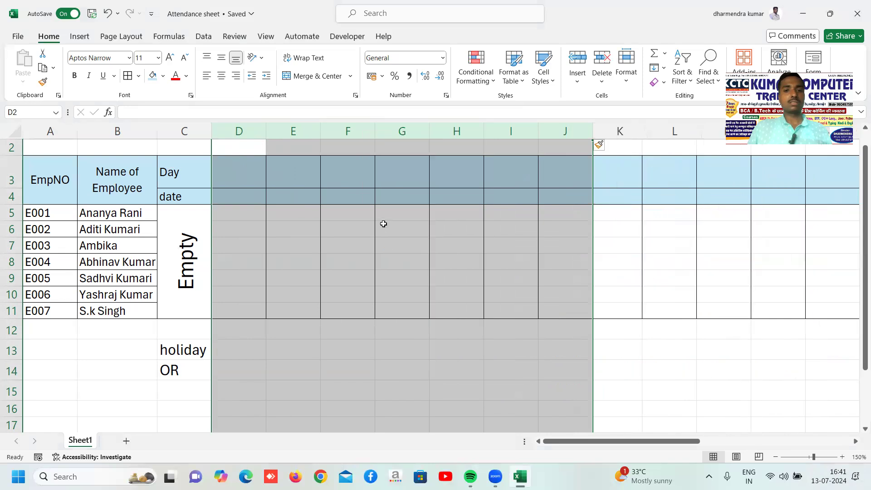
{"action": "right_click", "coordinate": [367, 128]}
{"action": "left_click", "coordinate": [387, 245]}
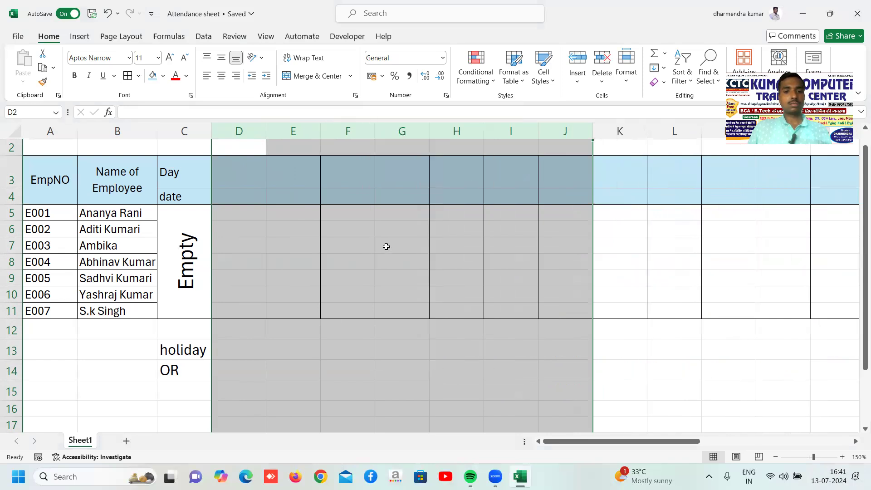
{"action": "left_click", "coordinate": [336, 239]}
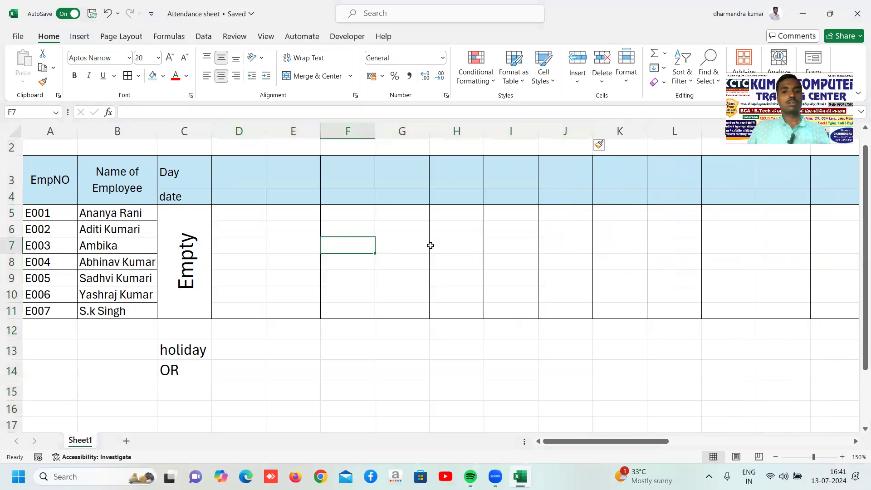
Copy the existing week's block Y3:AE11, including day names, dates and attendance marks.
{"action": "left_click", "coordinate": [236, 131]}
{"action": "left_click", "coordinate": [311, 190]}
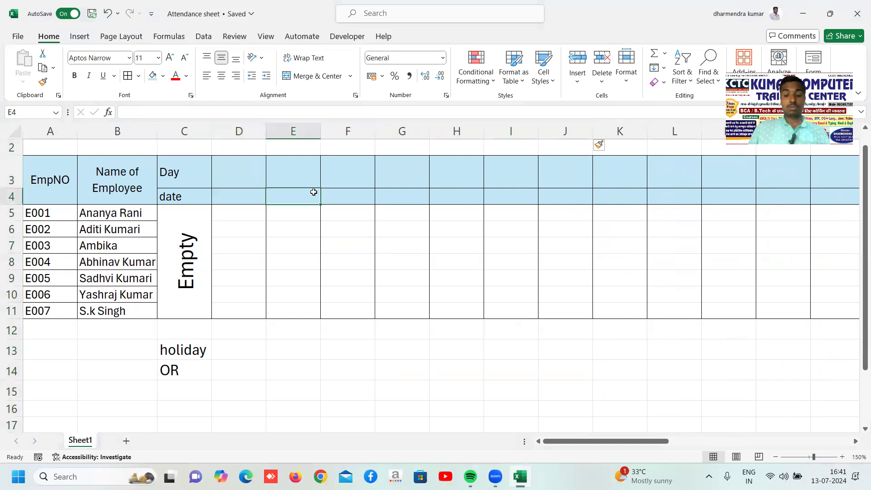
{"action": "key", "text": "Right"}
{"action": "key", "text": "Right"}
{"action": "key", "text": "Right"}
{"action": "key", "text": "Right"}
{"action": "key", "text": "Right"}
{"action": "key", "text": "Right"}
{"action": "key", "text": "Right"}
{"action": "key", "text": "Right"}
{"action": "key", "text": "Right"}
{"action": "key", "text": "Right"}
{"action": "key", "text": "Right"}
{"action": "key", "text": "Right"}
{"action": "key", "text": "Right"}
{"action": "key", "text": "Right"}
{"action": "key", "text": "Right"}
{"action": "key", "text": "Right"}
{"action": "key", "text": "Right"}
{"action": "key", "text": "Right"}
{"action": "key", "text": "Right"}
{"action": "key", "text": "Right"}
{"action": "key", "text": "Right"}
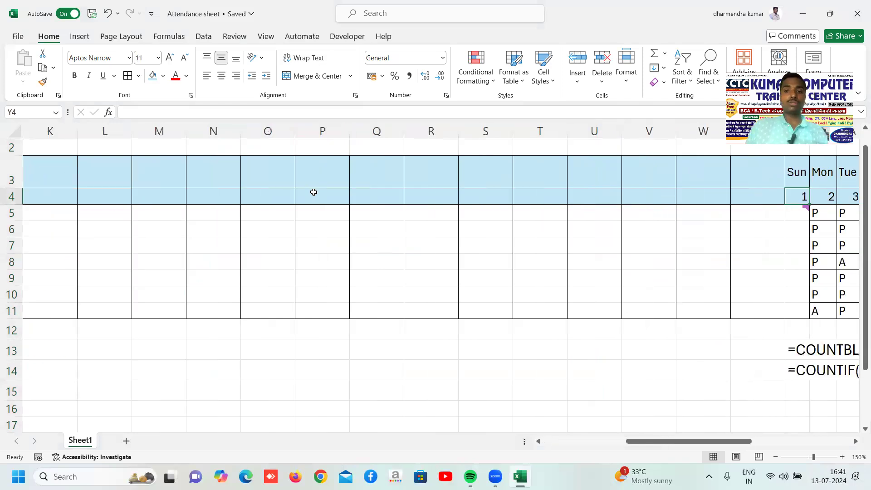
{"action": "key", "text": "Right"}
{"action": "key", "text": "Right"}
{"action": "key", "text": "Right"}
{"action": "key", "text": "Right"}
{"action": "key", "text": "Right"}
{"action": "key", "text": "Right"}
{"action": "key", "text": "Right"}
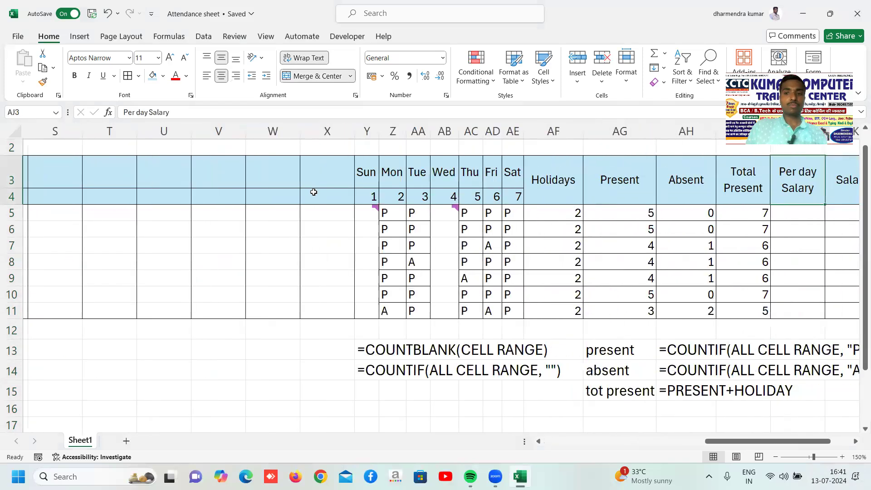
{"action": "key", "text": "Left"}
{"action": "key", "text": "Left"}
{"action": "key", "text": "Left"}
{"action": "key", "text": "Left"}
{"action": "key", "text": "Left"}
{"action": "key", "text": "Left"}
{"action": "key", "text": "Left"}
{"action": "key", "text": "Left"}
{"action": "key", "text": "Left"}
{"action": "key", "text": "Left"}
{"action": "key", "text": "Left"}
{"action": "key", "text": "Left"}
{"action": "key", "text": "Left"}
{"action": "key", "text": "Right"}
{"action": "key", "text": "Up"}
{"action": "key", "text": "Up"}
{"action": "key", "text": "Left"}
{"action": "key", "text": "Down"}
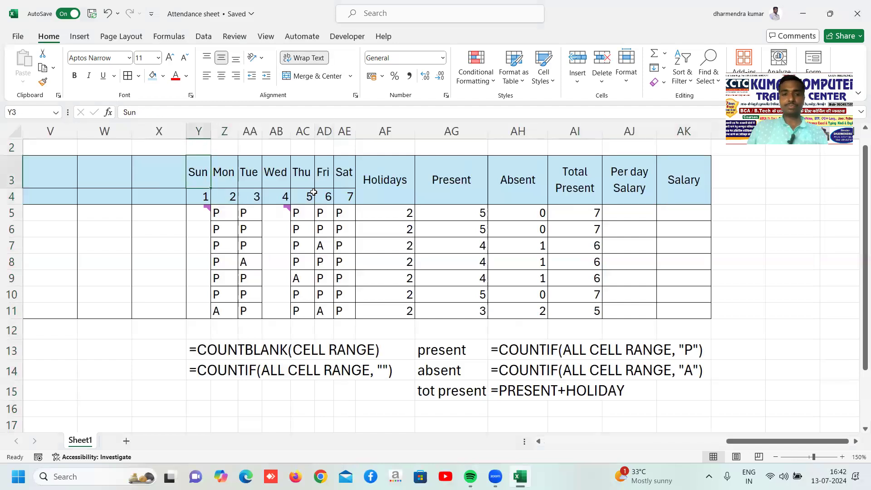
{"action": "left_click_drag", "start_coordinate": [195, 177], "coordinate": [345, 309]}
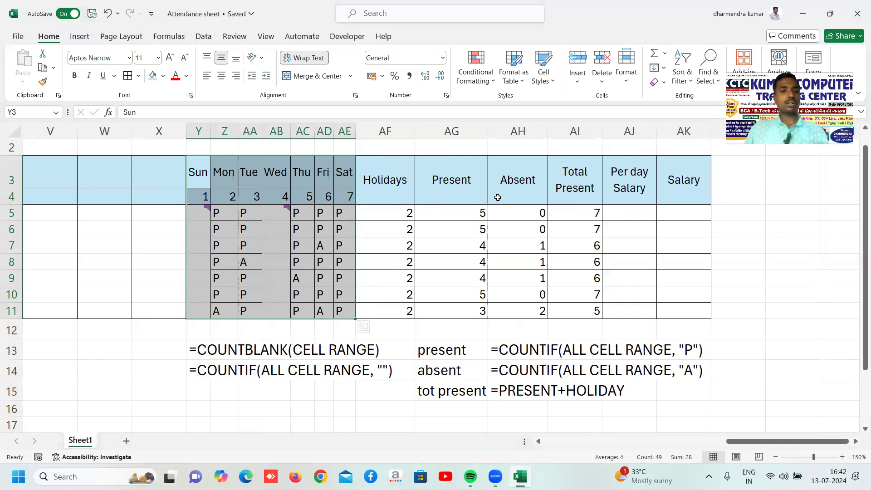
{"action": "key", "text": "ctrl+c"}
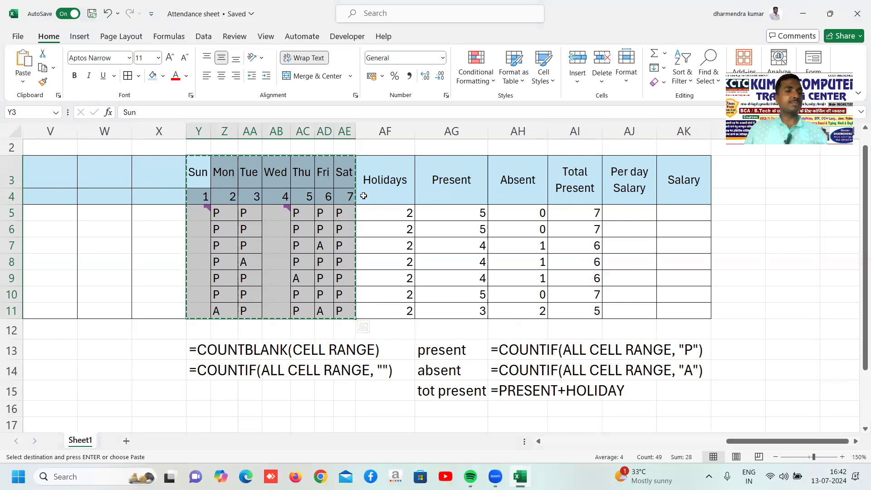
Paste the copied week into the blank columns starting at D3, directly after the Day and date labels.
{"action": "left_click", "coordinate": [178, 173]}
{"action": "key", "text": "Left"}
{"action": "key", "text": "Left"}
{"action": "key", "text": "Left"}
{"action": "key", "text": "Left"}
{"action": "key", "text": "Left"}
{"action": "key", "text": "Left"}
{"action": "key", "text": "Left"}
{"action": "key", "text": "Left"}
{"action": "key", "text": "Left"}
{"action": "key", "text": "Left"}
{"action": "key", "text": "Left"}
{"action": "key", "text": "Left"}
{"action": "key", "text": "Left"}
{"action": "key", "text": "Left"}
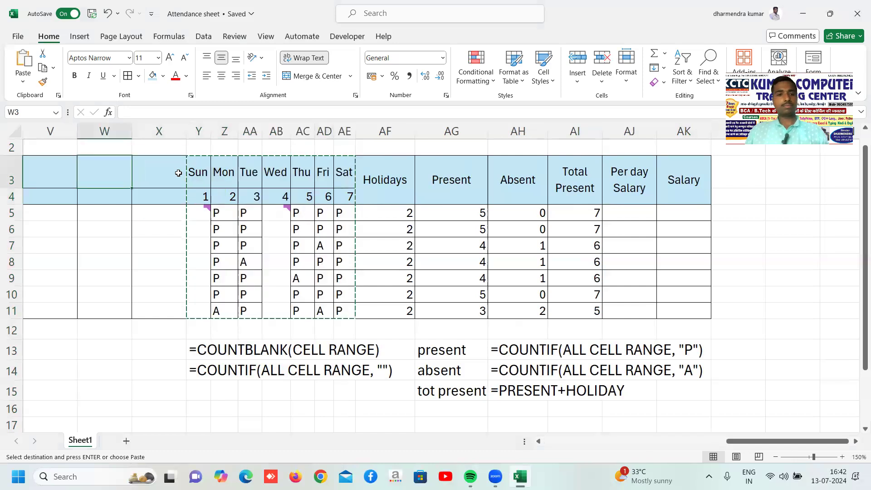
{"action": "key", "text": "Left"}
{"action": "key", "text": "Left"}
{"action": "key", "text": "Left"}
{"action": "key", "text": "Left"}
{"action": "key", "text": "Left"}
{"action": "key", "text": "Left"}
{"action": "key", "text": "Left"}
{"action": "key", "text": "Left"}
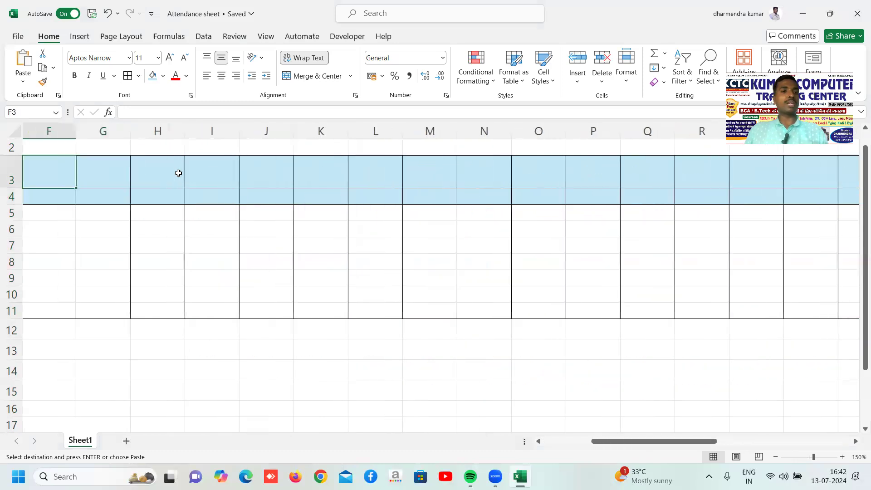
{"action": "key", "text": "Right"}
{"action": "key", "text": "Right"}
{"action": "key", "text": "Right"}
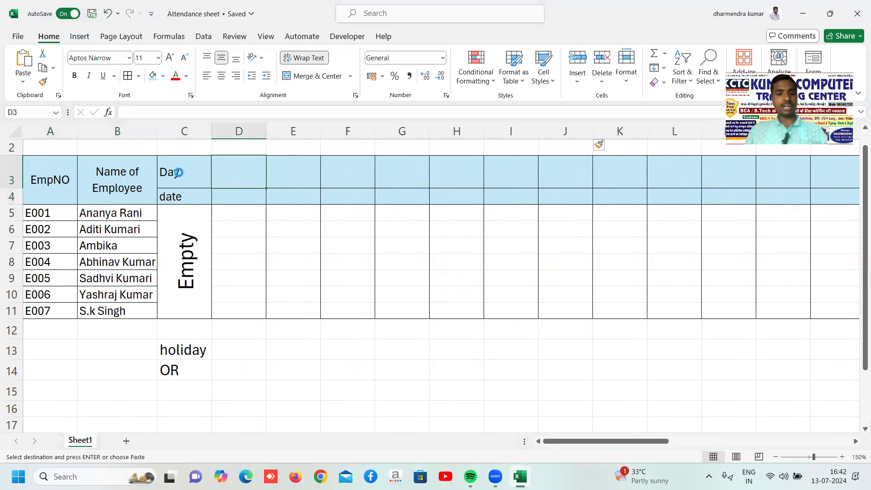
{"action": "key", "text": "ctrl+v"}
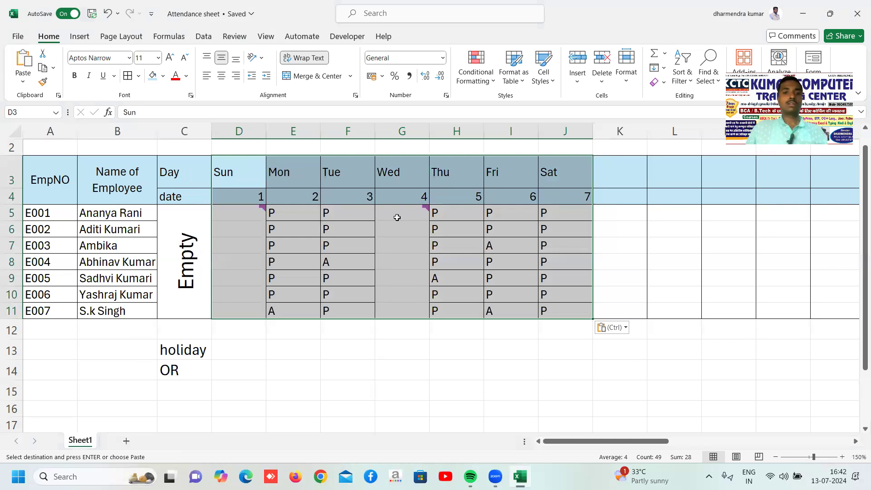
Delete the comment on the Wednesday cell G5 and add borders to all cells in G5:G11.
{"action": "mouse_move", "coordinate": [413, 214]}
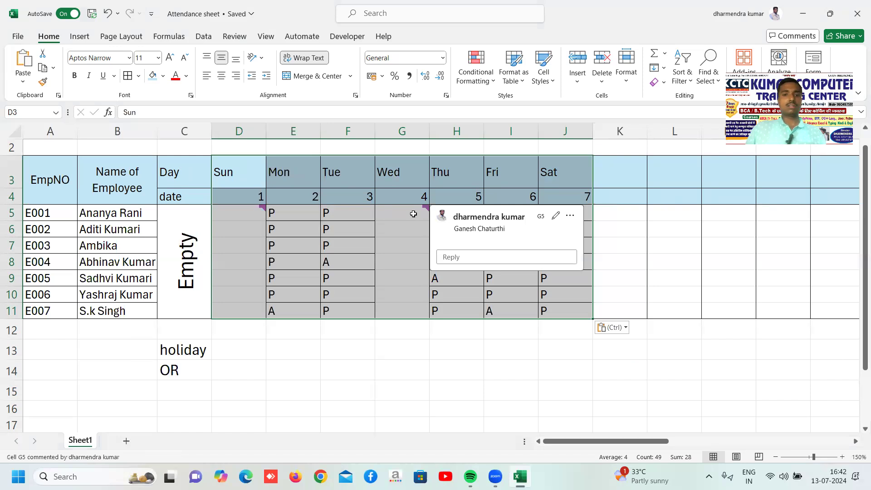
{"action": "left_click", "coordinate": [397, 225]}
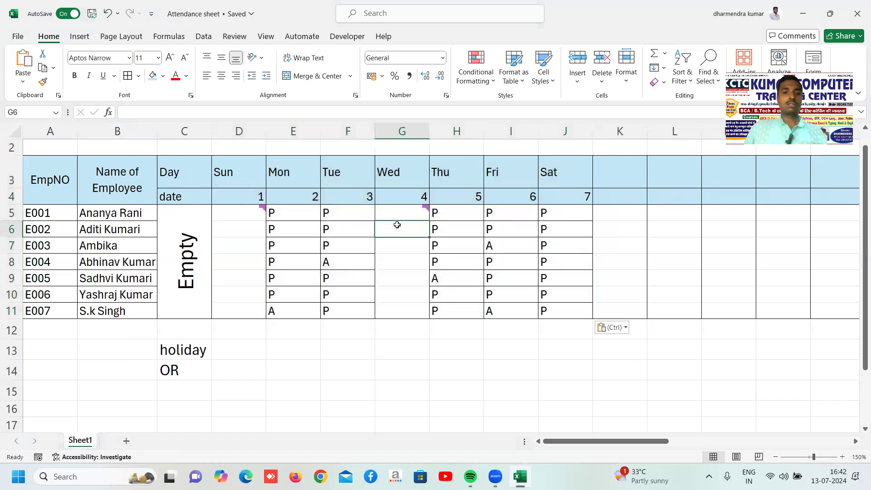
{"action": "left_click", "coordinate": [398, 211]}
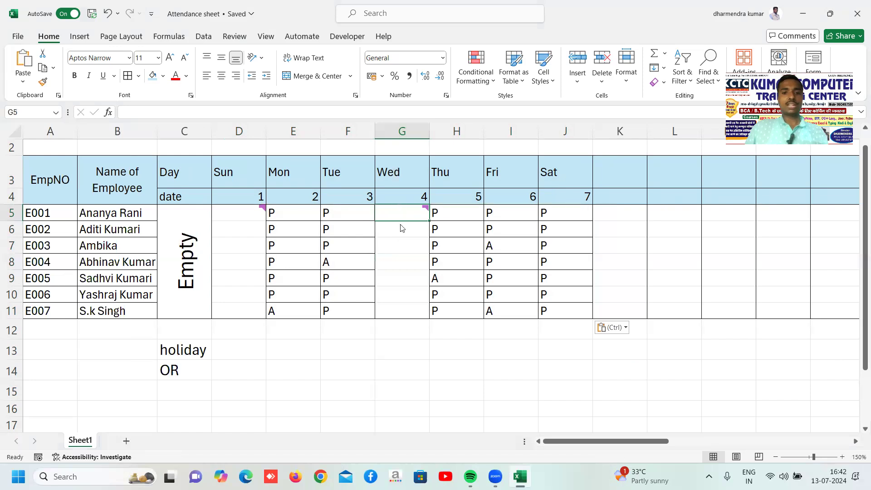
{"action": "right_click", "coordinate": [401, 214]}
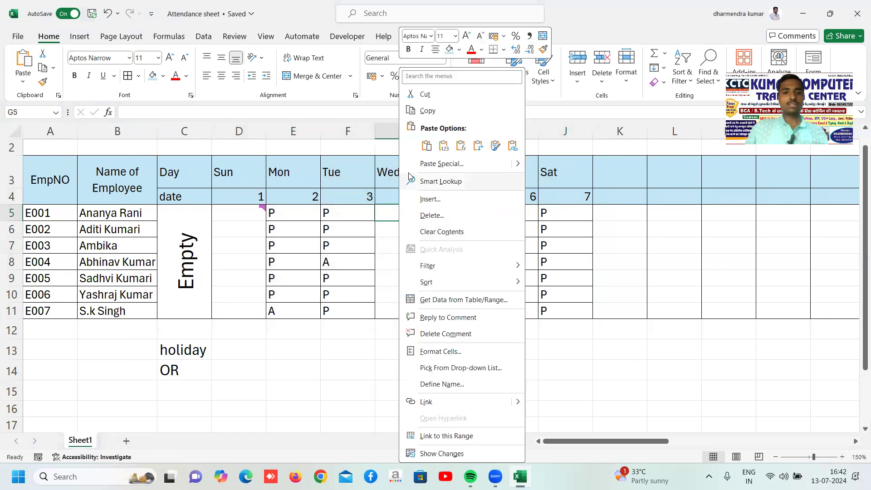
{"action": "left_click", "coordinate": [443, 334]}
{"action": "left_click", "coordinate": [462, 255]}
{"action": "left_click_drag", "start_coordinate": [399, 214], "coordinate": [395, 311]}
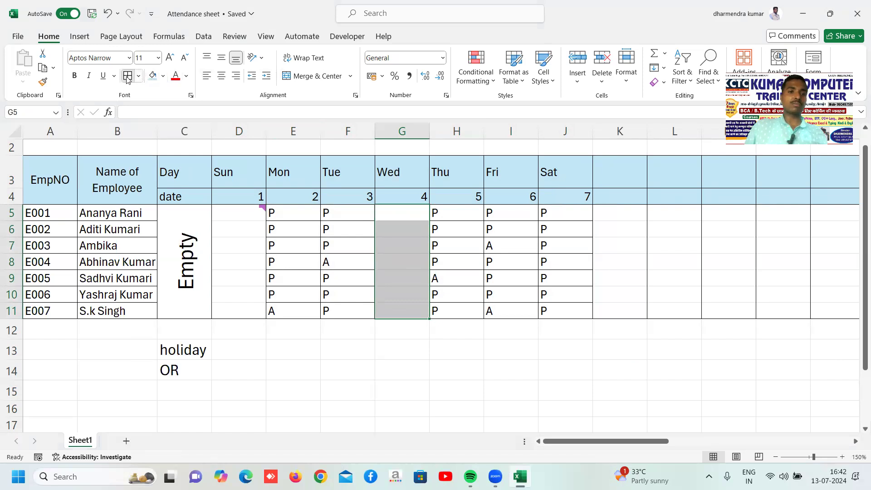
{"action": "left_click", "coordinate": [525, 245]}
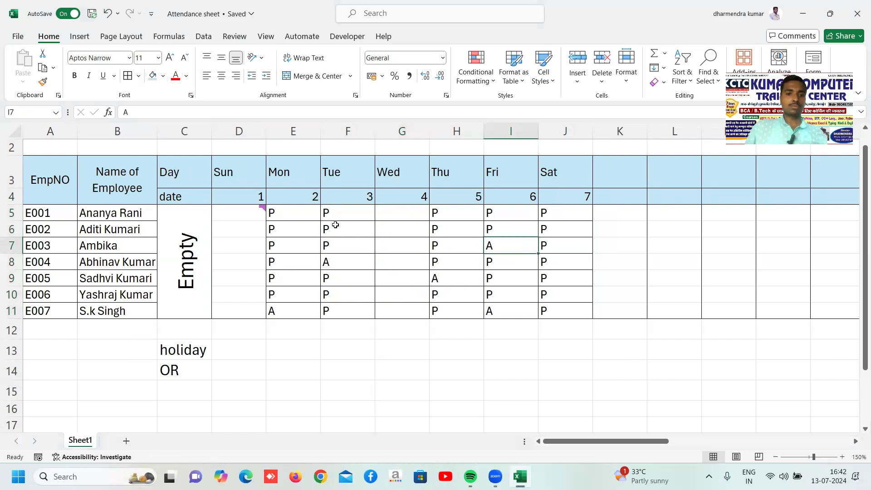
Copy Friday's attendance marks from I5:I11 into the empty Wednesday cells G5:G11.
{"action": "left_click", "coordinate": [508, 213]}
{"action": "left_click", "coordinate": [506, 311], "text": "shift"}
{"action": "key", "text": "ctrl+c"}
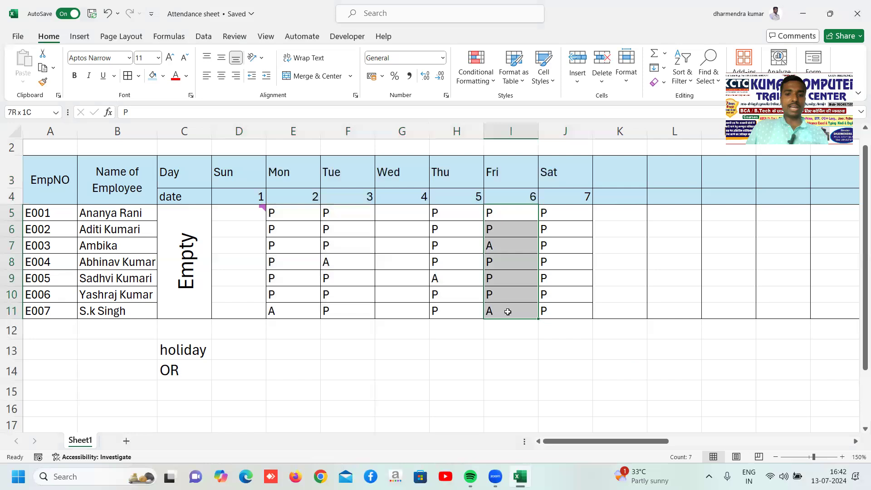
{"action": "left_click", "coordinate": [388, 212]}
{"action": "key", "text": "ctrl+v"}
{"action": "left_click", "coordinate": [578, 232]}
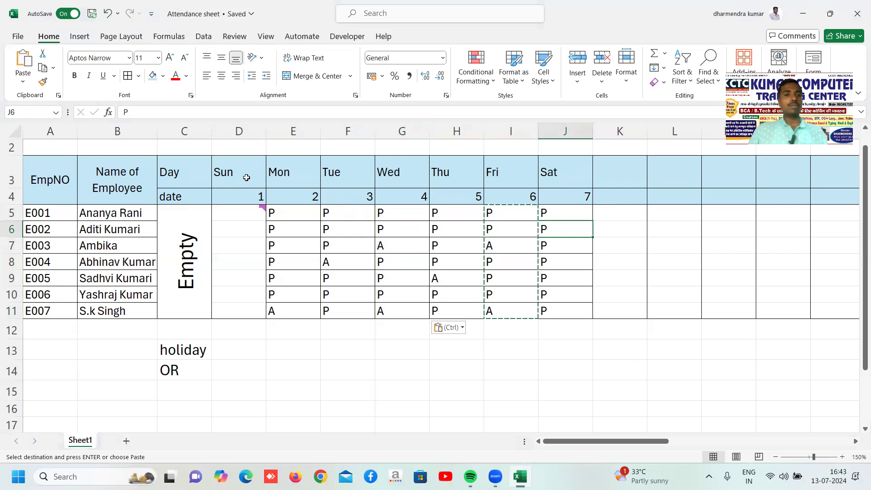
Extend the weekday names across row 3 from J3 to AE3 with a fill series.
{"action": "left_click_drag", "start_coordinate": [235, 172], "coordinate": [574, 183]}
{"action": "left_click", "coordinate": [575, 175]}
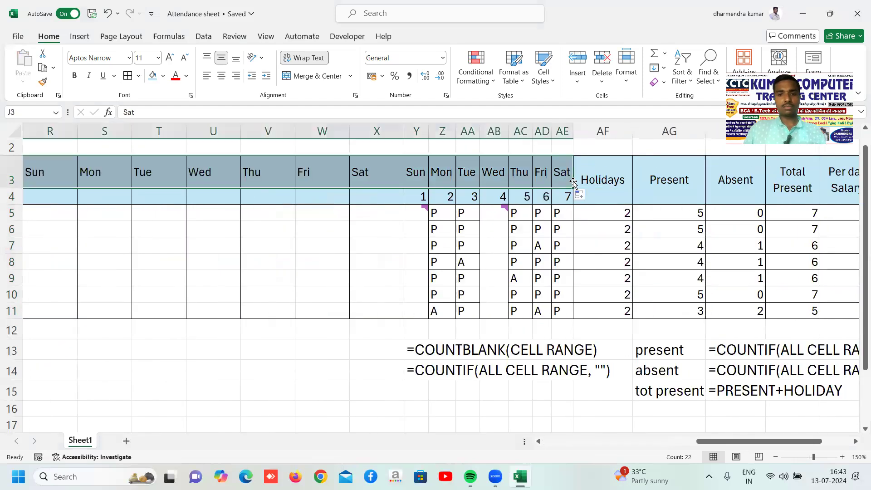
Continue the date series across row 4 from I4:J4 to AE4, up to 28.
{"action": "left_click", "coordinate": [382, 197]}
{"action": "key", "text": "Left"}
{"action": "key", "text": "Left"}
{"action": "key", "text": "Left"}
{"action": "key", "text": "Left"}
{"action": "key", "text": "Left"}
{"action": "key", "text": "Left"}
{"action": "key", "text": "Left"}
{"action": "key", "text": "Left"}
{"action": "key", "text": "Left"}
{"action": "key", "text": "Left"}
{"action": "key", "text": "Left"}
{"action": "key", "text": "Left"}
{"action": "key", "text": "Left"}
{"action": "key", "text": "Left"}
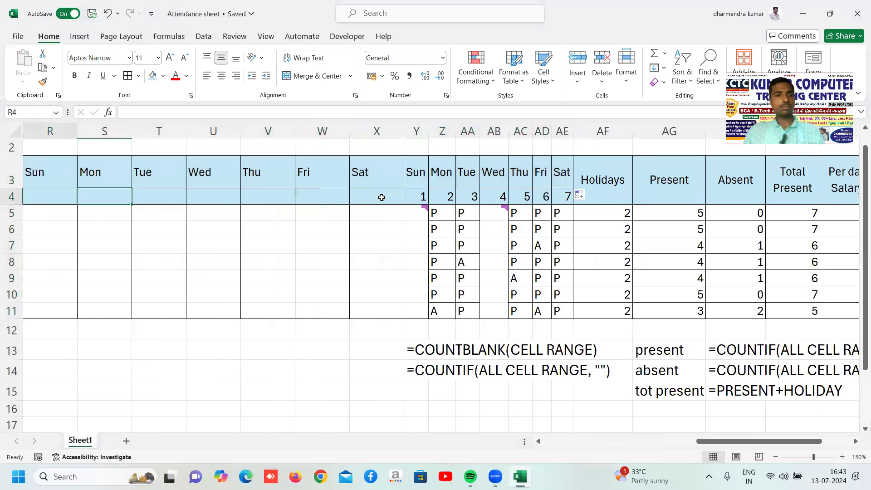
{"action": "key", "text": "Left"}
{"action": "key", "text": "Left"}
{"action": "key", "text": "Left"}
{"action": "left_click_drag", "start_coordinate": [162, 196], "coordinate": [649, 223]}
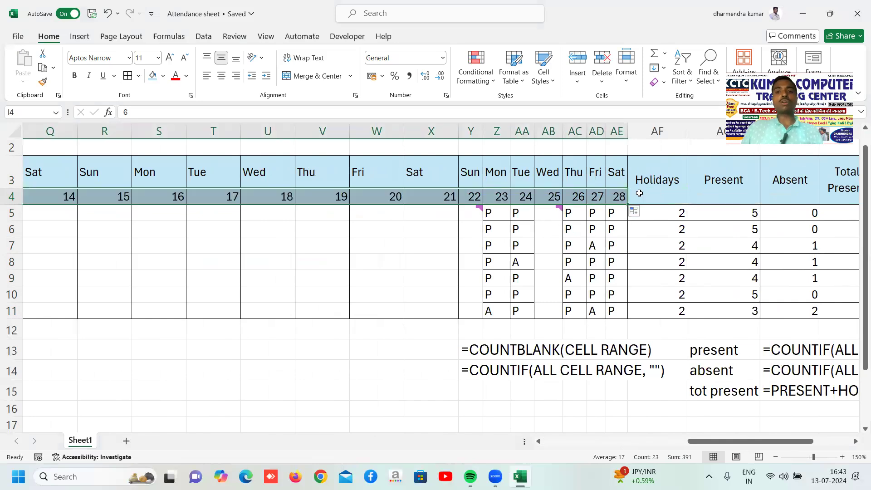
{"action": "left_click", "coordinate": [645, 131]}
{"action": "right_click", "coordinate": [646, 132]}
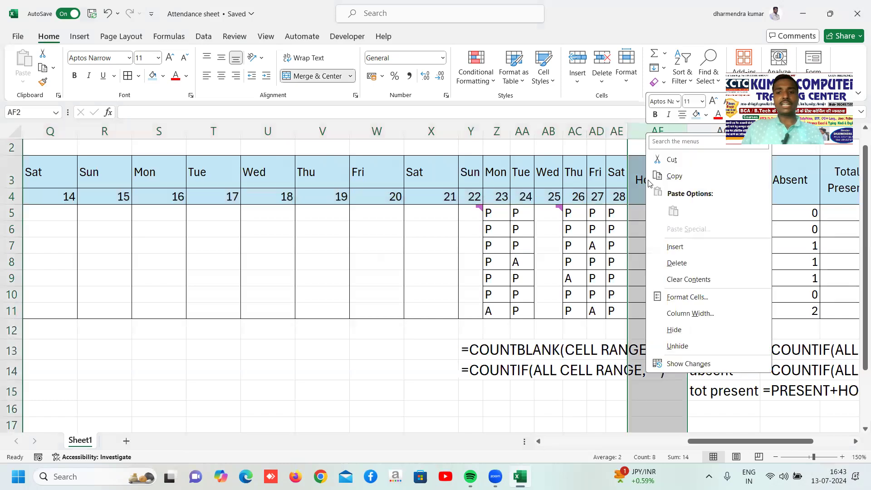
{"action": "key", "text": "Escape"}
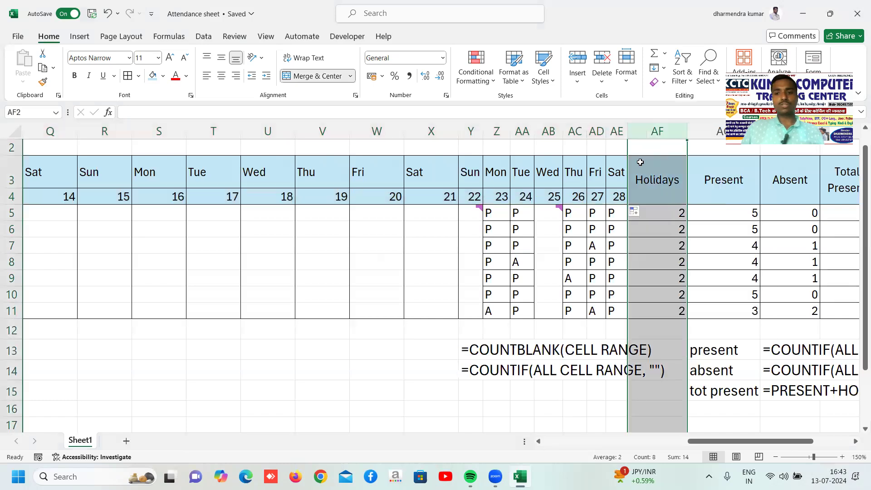
Insert two columns before the Holidays column and continue the weekday names from AE3 into them with Sun and Mon.
{"action": "left_click_drag", "start_coordinate": [671, 133], "coordinate": [712, 133]}
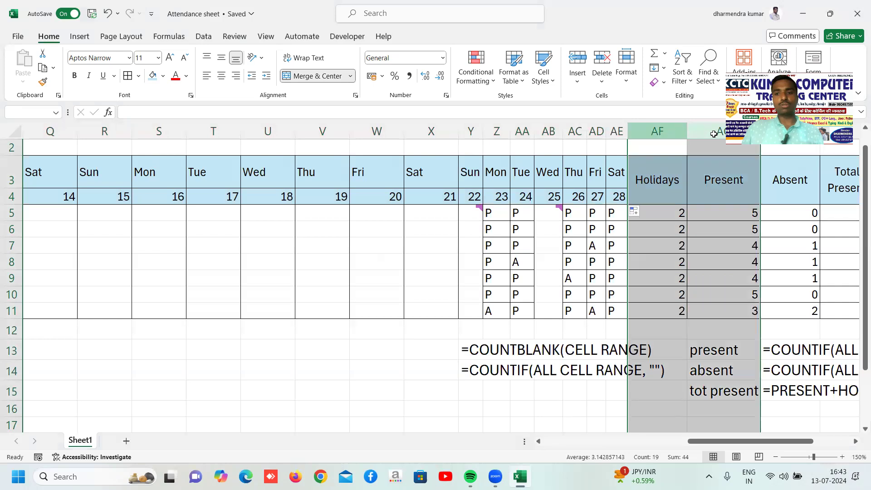
{"action": "right_click", "coordinate": [658, 130]}
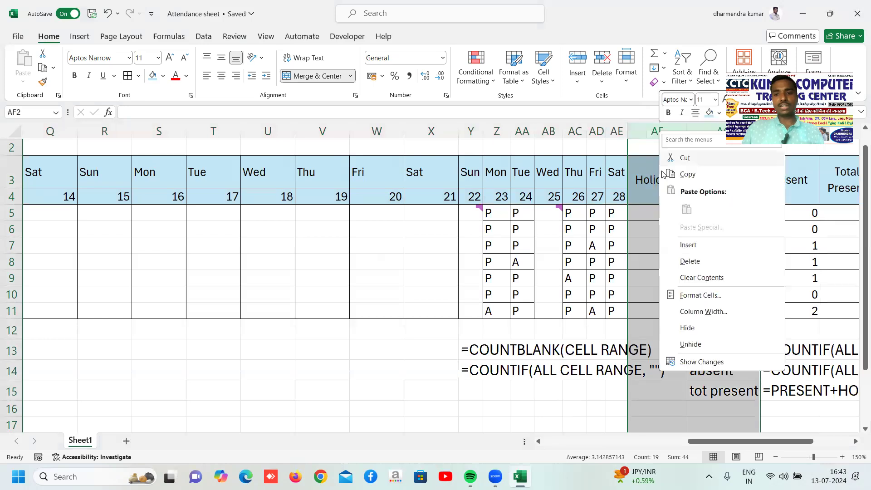
{"action": "left_click", "coordinate": [674, 240]}
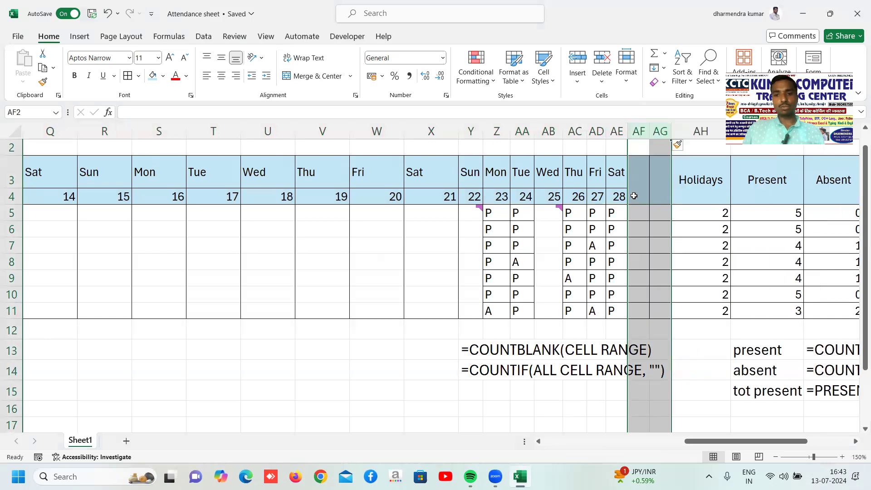
{"action": "left_click", "coordinate": [634, 196]}
{"action": "left_click", "coordinate": [627, 183]}
{"action": "left_click_drag", "start_coordinate": [627, 188], "coordinate": [671, 189]}
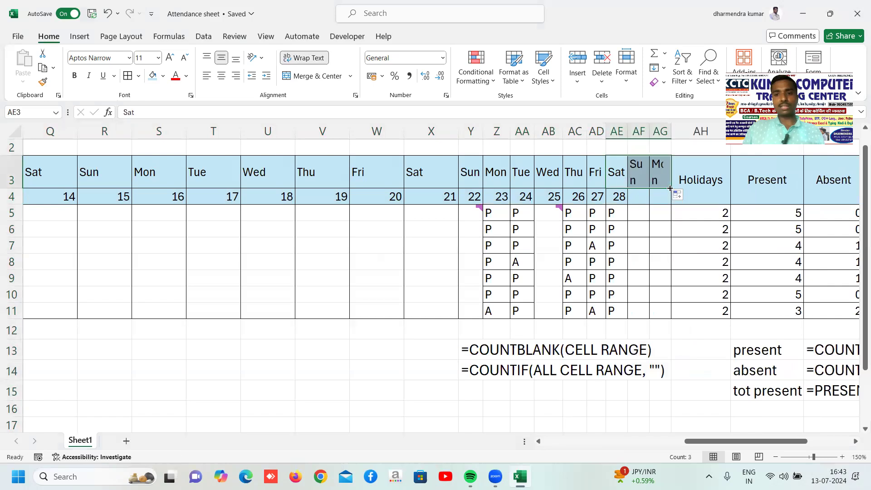
Insert one more column before Holidays and continue the header rows to Tue in AH3 and 31 in AH4.
{"action": "right_click", "coordinate": [689, 129]}
{"action": "left_click", "coordinate": [702, 246]}
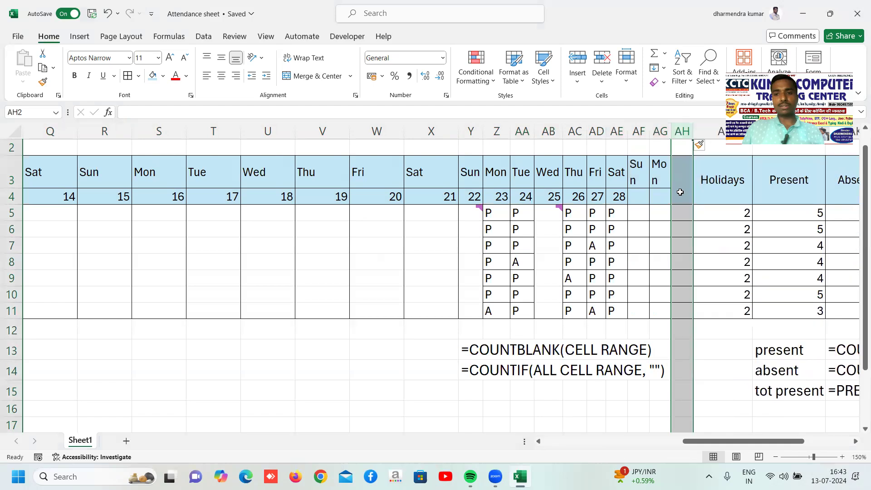
{"action": "left_click", "coordinate": [664, 185]}
{"action": "left_click_drag", "start_coordinate": [670, 189], "coordinate": [694, 189]}
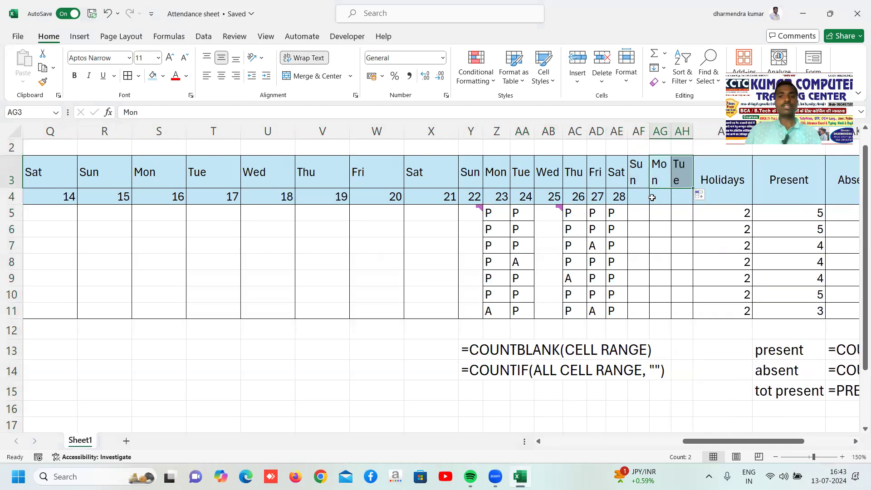
{"action": "left_click_drag", "start_coordinate": [595, 196], "coordinate": [693, 208]}
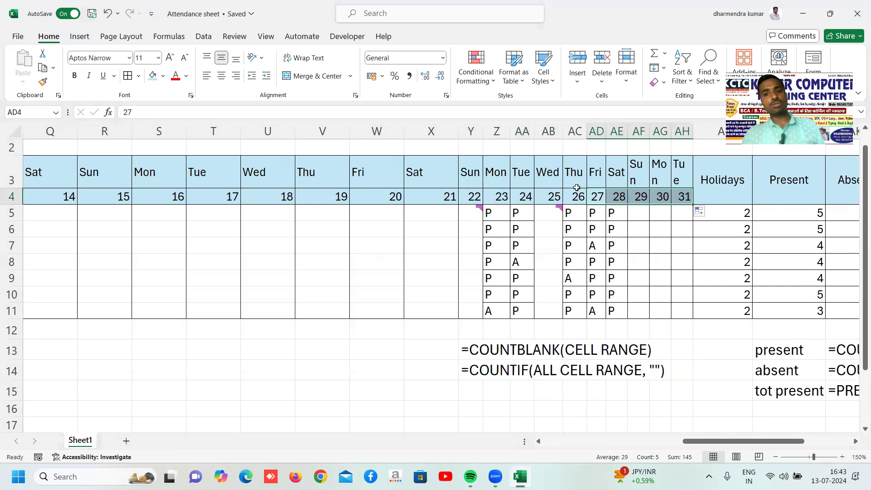
AutoFit the widths of all day columns from C to AH.
{"action": "left_click_drag", "start_coordinate": [683, 131], "coordinate": [178, 132]}
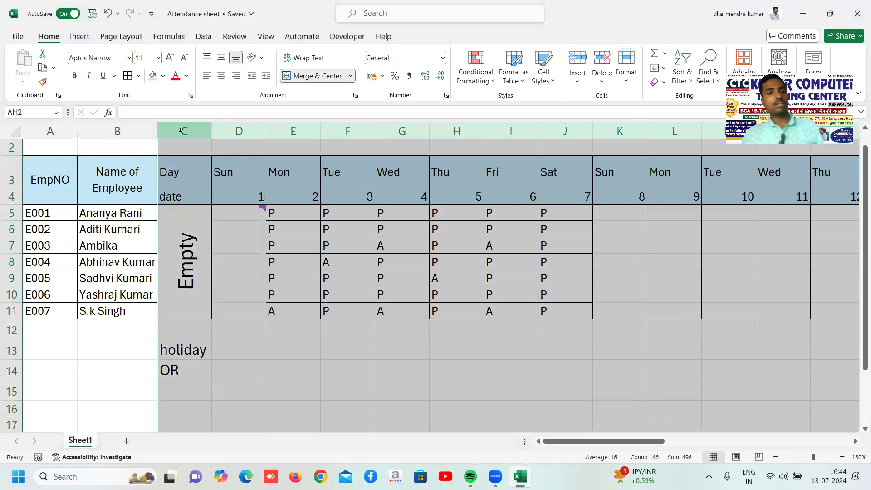
{"action": "left_click", "coordinate": [628, 78]}
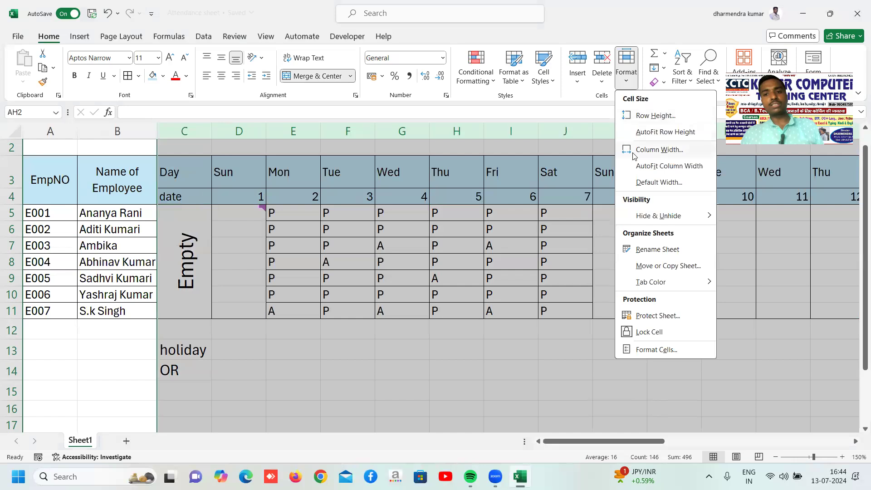
{"action": "left_click", "coordinate": [642, 166]}
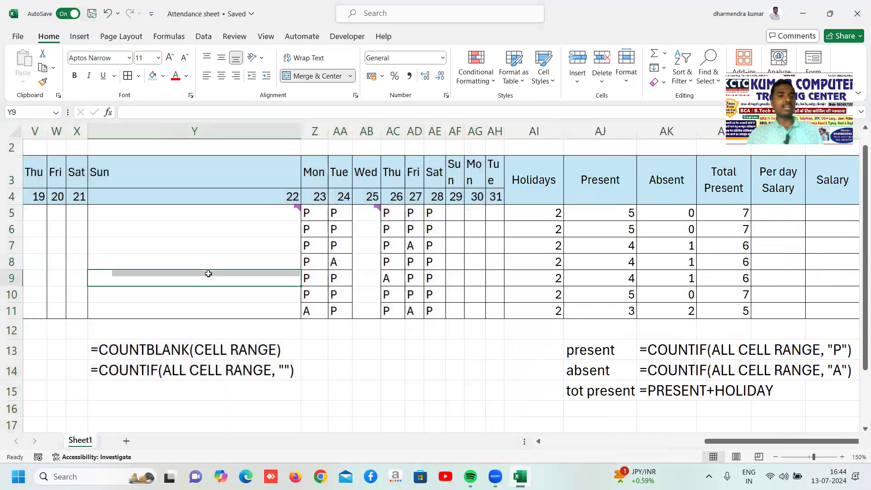
Narrow column Y for Sunday the 22nd to a width of about 3.44.
{"action": "left_click", "coordinate": [208, 274]}
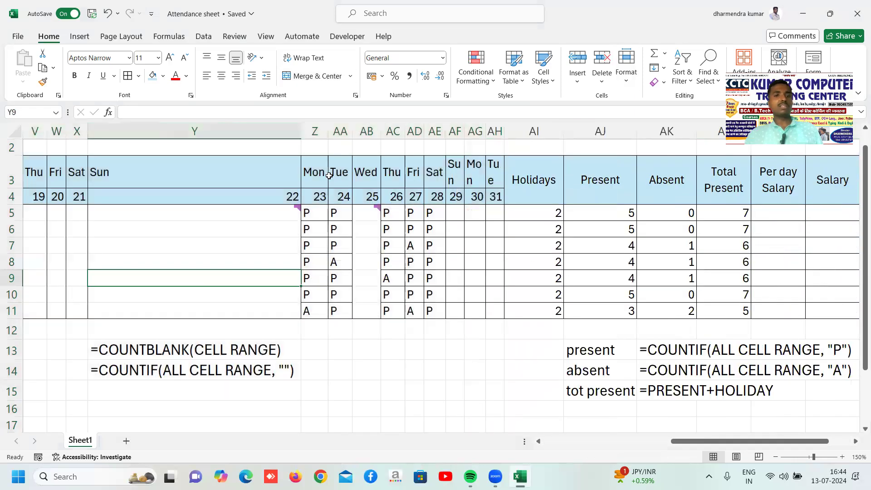
{"action": "left_click_drag", "start_coordinate": [298, 130], "coordinate": [110, 133]}
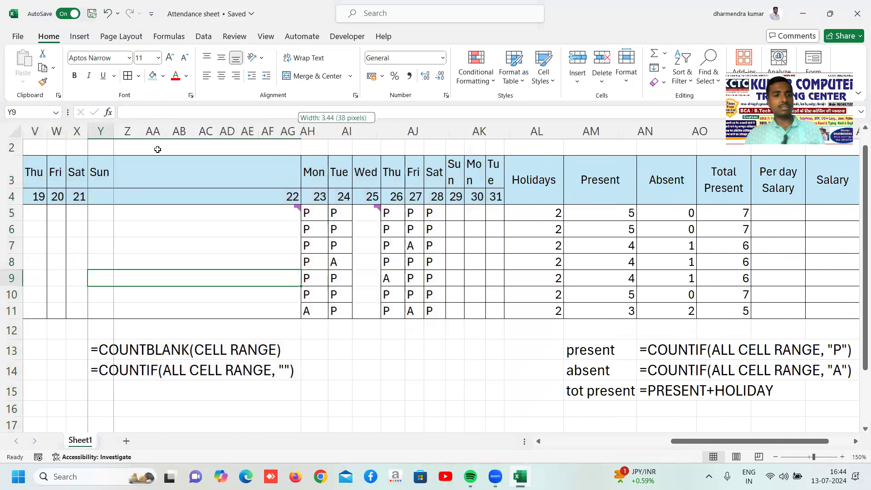
{"action": "left_click_drag", "start_coordinate": [158, 149], "coordinate": [159, 152]}
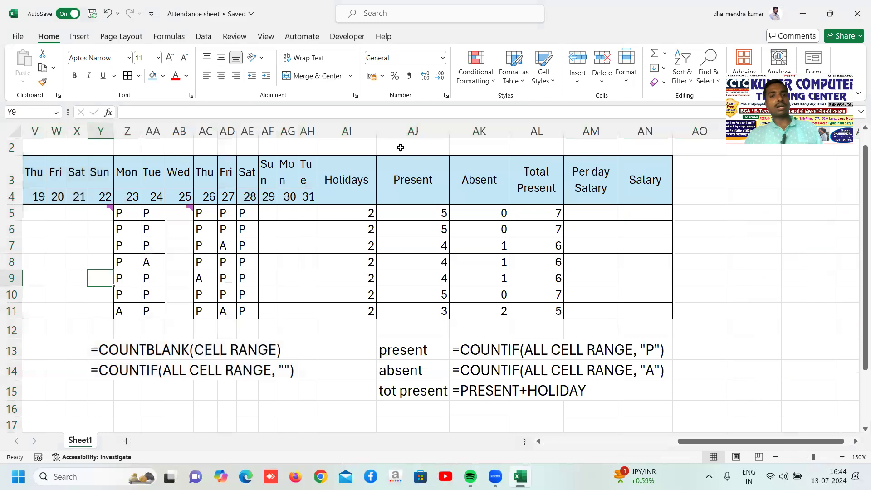
AutoFit the widths of the summary columns AI to AN, from Holidays to Salary.
{"action": "left_click_drag", "start_coordinate": [352, 132], "coordinate": [638, 134]}
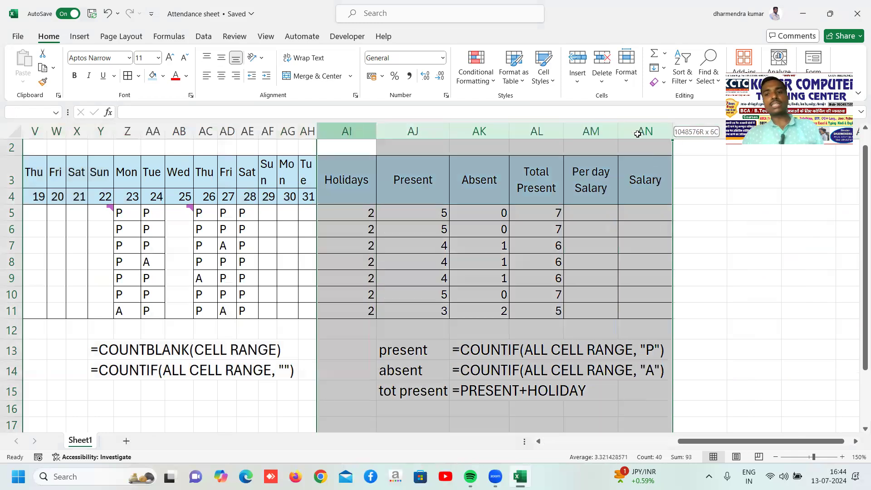
{"action": "left_click", "coordinate": [638, 133]}
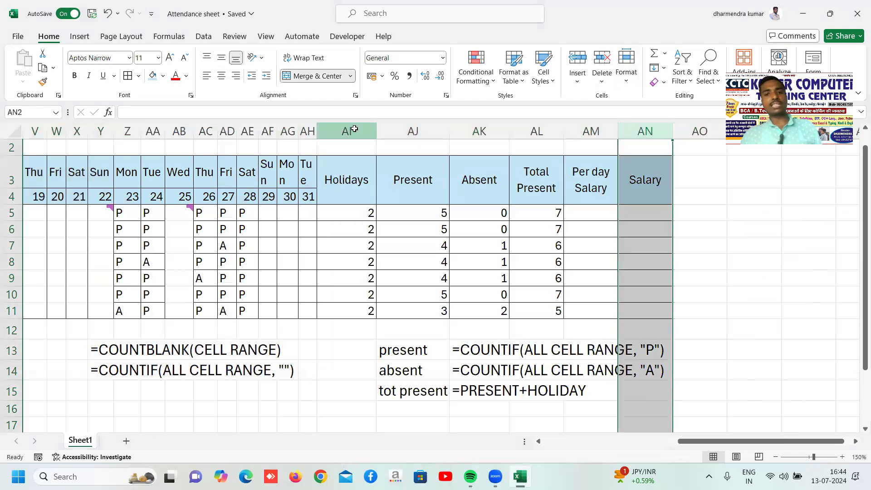
{"action": "left_click_drag", "start_coordinate": [355, 129], "coordinate": [642, 132]}
{"action": "left_click", "coordinate": [626, 69]}
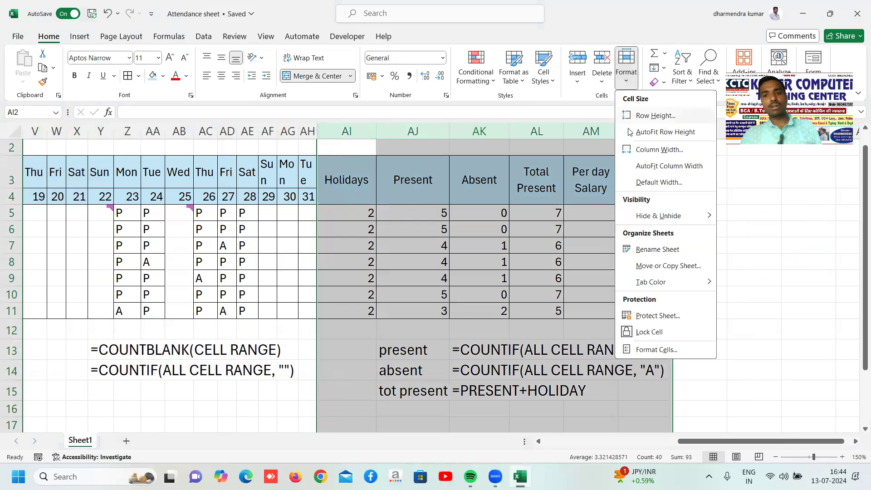
{"action": "left_click", "coordinate": [636, 165]}
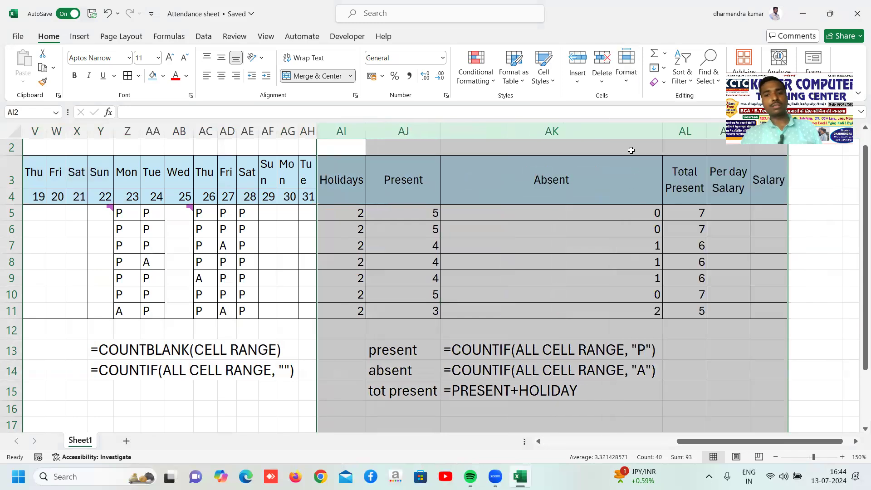
Narrow the Present and Absent columns AJ and AK to fit their headings.
{"action": "left_click", "coordinate": [631, 150]}
{"action": "left_click_drag", "start_coordinate": [662, 131], "coordinate": [412, 131]}
{"action": "left_click", "coordinate": [726, 206]}
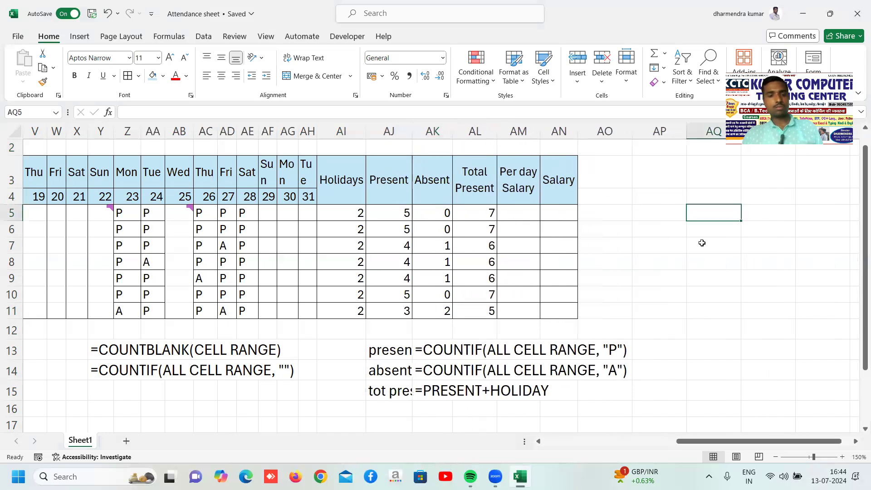
Copy the first week's attendance marks from E5:J11 into the second week's cells L5:Q11, leaving the Sunday column empty.
{"action": "key", "text": "Left"}
{"action": "key", "text": "Left"}
{"action": "key", "text": "Left"}
{"action": "key", "text": "Left"}
{"action": "key", "text": "Left"}
{"action": "key", "text": "Left"}
{"action": "key", "text": "Left"}
{"action": "key", "text": "Left"}
{"action": "key", "text": "Left"}
{"action": "key", "text": "Left"}
{"action": "key", "text": "Left"}
{"action": "key", "text": "Left"}
{"action": "key", "text": "Left"}
{"action": "key", "text": "Left"}
{"action": "key", "text": "Left"}
{"action": "key", "text": "Left"}
{"action": "key", "text": "Left"}
{"action": "key", "text": "Left"}
{"action": "key", "text": "Left"}
{"action": "key", "text": "Left"}
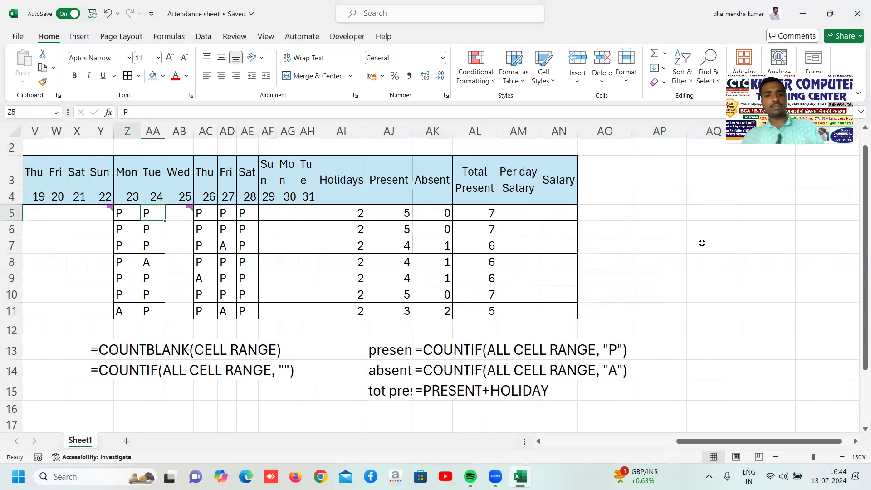
{"action": "key", "text": "Left"}
{"action": "key", "text": "Left"}
{"action": "key", "text": "Left"}
{"action": "key", "text": "Left"}
{"action": "key", "text": "Left"}
{"action": "key", "text": "Left"}
{"action": "key", "text": "Left"}
{"action": "key", "text": "Left"}
{"action": "key", "text": "Left"}
{"action": "key", "text": "Left"}
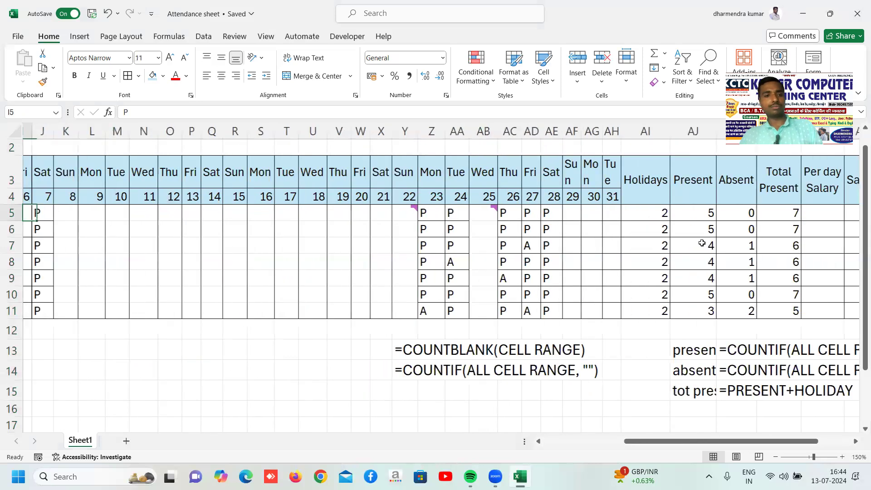
{"action": "key", "text": "Left"}
{"action": "key", "text": "Left"}
{"action": "key", "text": "Left"}
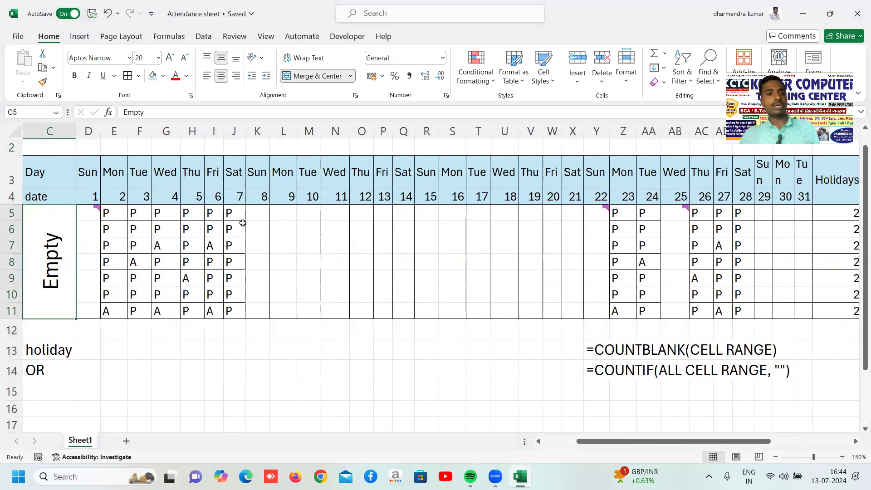
{"action": "left_click_drag", "start_coordinate": [112, 212], "coordinate": [213, 213]}
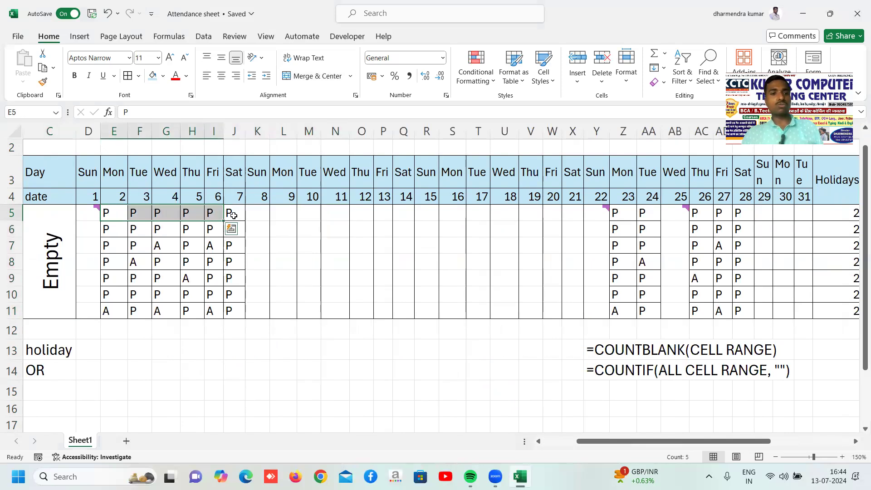
{"action": "left_click", "coordinate": [298, 247]}
{"action": "left_click_drag", "start_coordinate": [118, 214], "coordinate": [225, 310]}
{"action": "key", "text": "ctrl+c"}
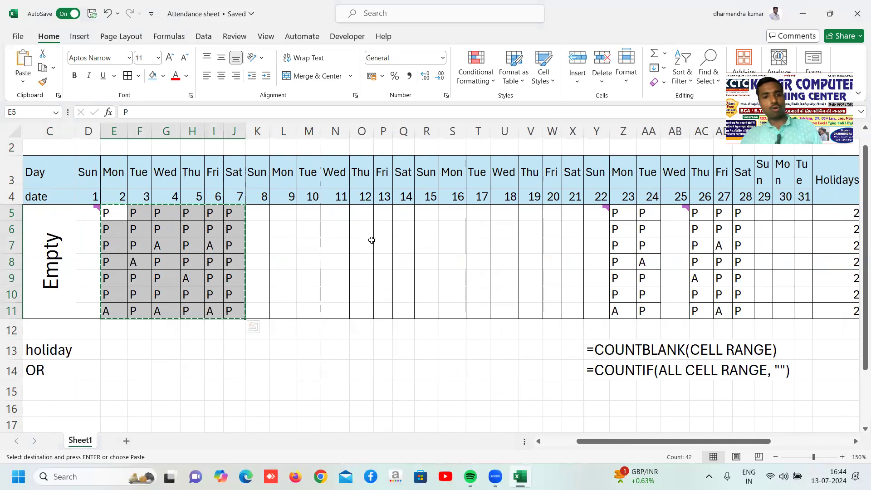
{"action": "left_click", "coordinate": [281, 212]}
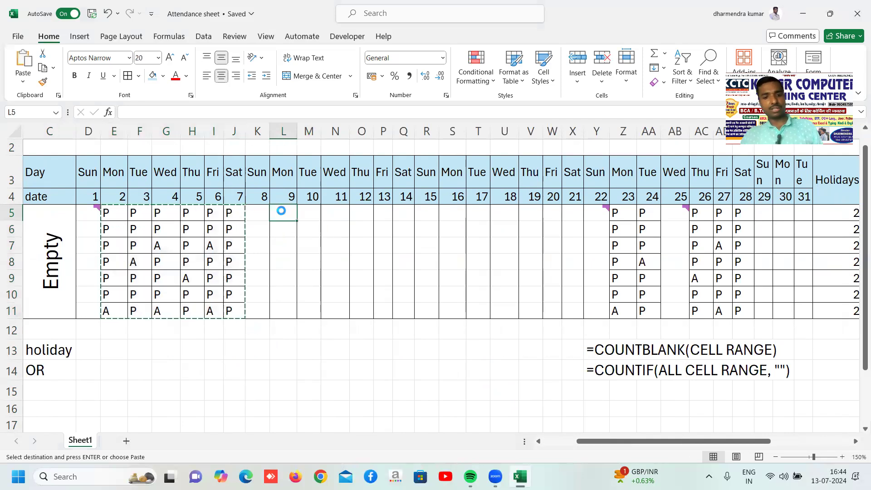
{"action": "key", "text": "ctrl+v"}
Paste the copied week of attendance marks into the third week S5:X11 and over the fourth week Z5:AE11.
{"action": "left_click", "coordinate": [457, 211]}
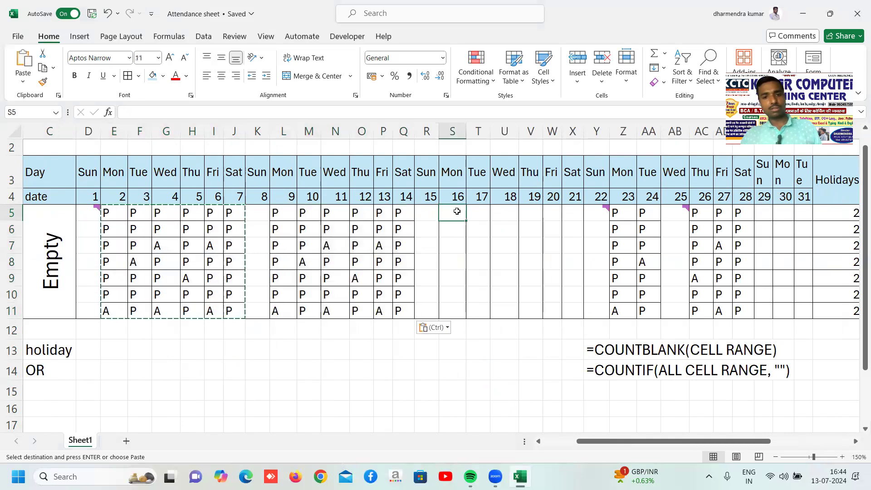
{"action": "key", "text": "ctrl+v"}
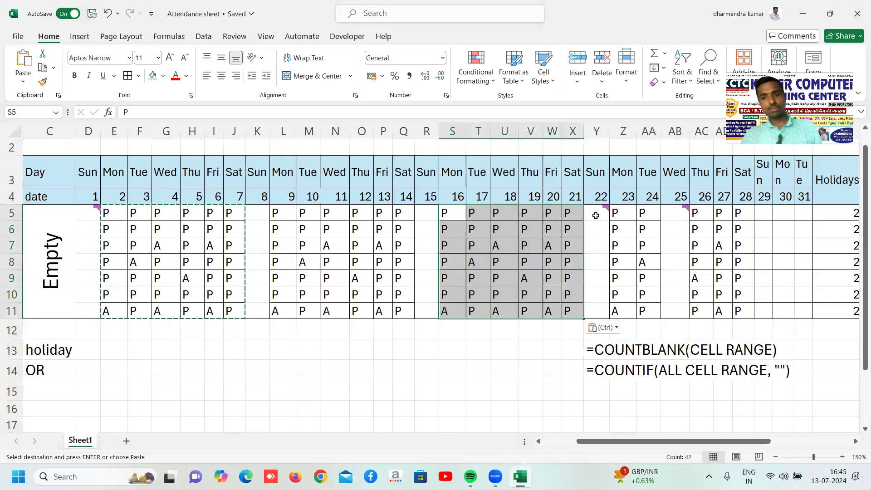
{"action": "left_click", "coordinate": [619, 212]}
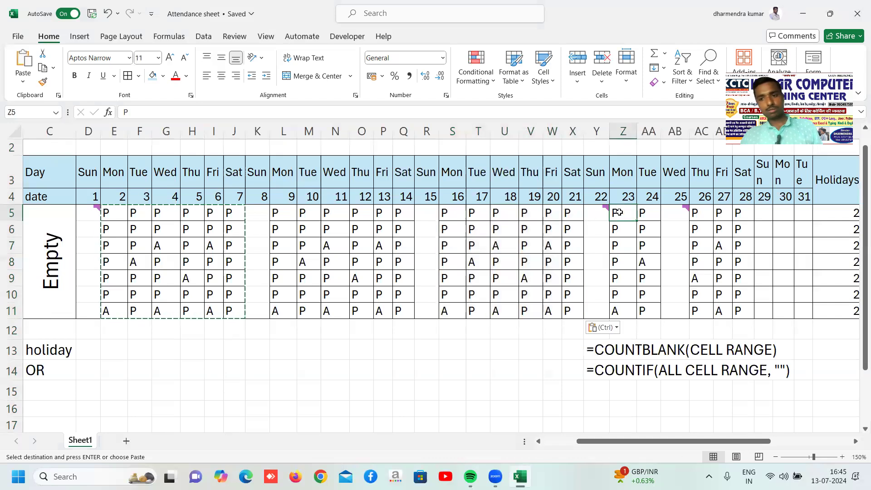
{"action": "key", "text": "ctrl+v"}
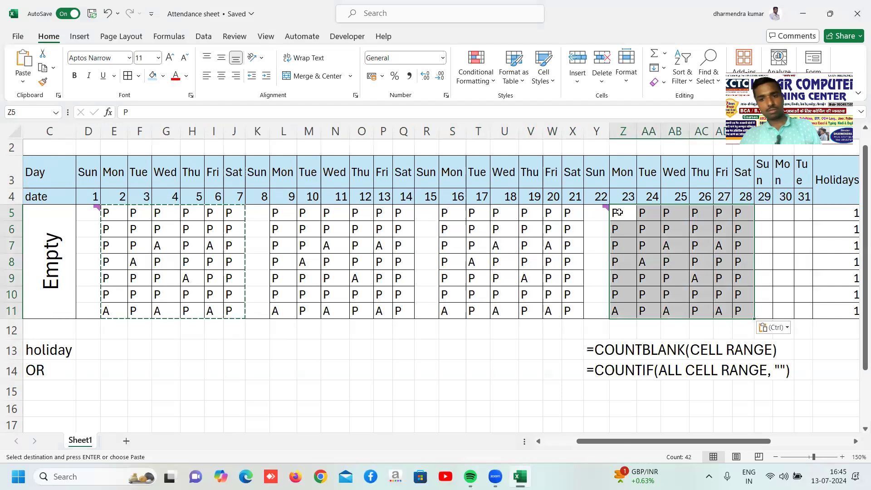
Fill the Monday the 30th cells AG5:AG11 with A for every employee.
{"action": "left_click", "coordinate": [779, 213]}
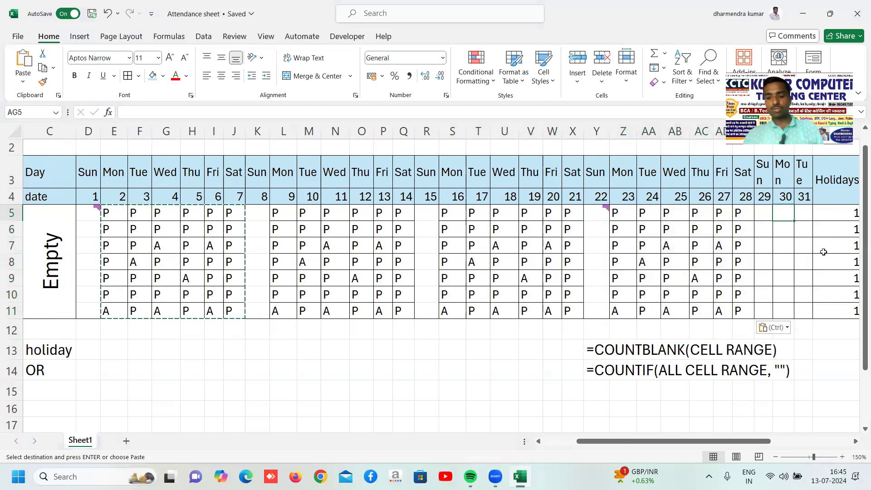
{"action": "key", "text": "shift+Down"}
{"action": "key", "text": "shift+Down"}
{"action": "key", "text": "shift+Down"}
{"action": "key", "text": "shift+Down"}
{"action": "key", "text": "shift+Down"}
{"action": "key", "text": "shift+Down"}
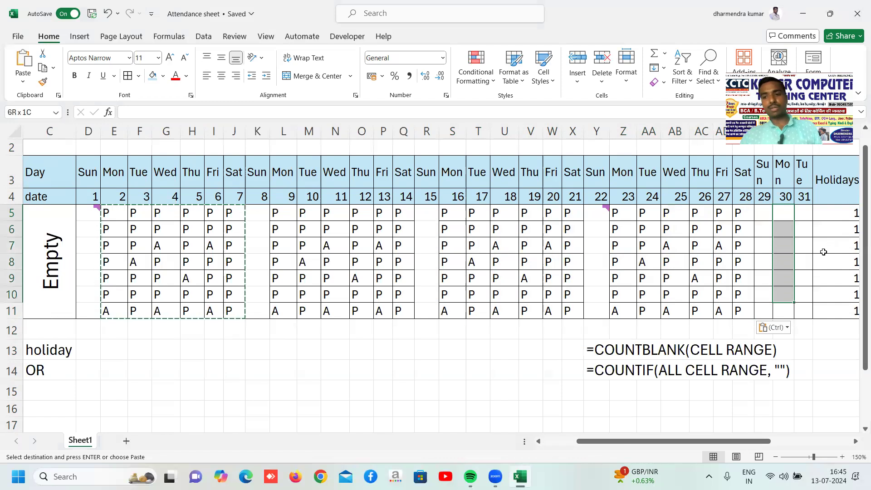
{"action": "type", "text": "A"}
{"action": "key", "text": "ctrl+Return"}
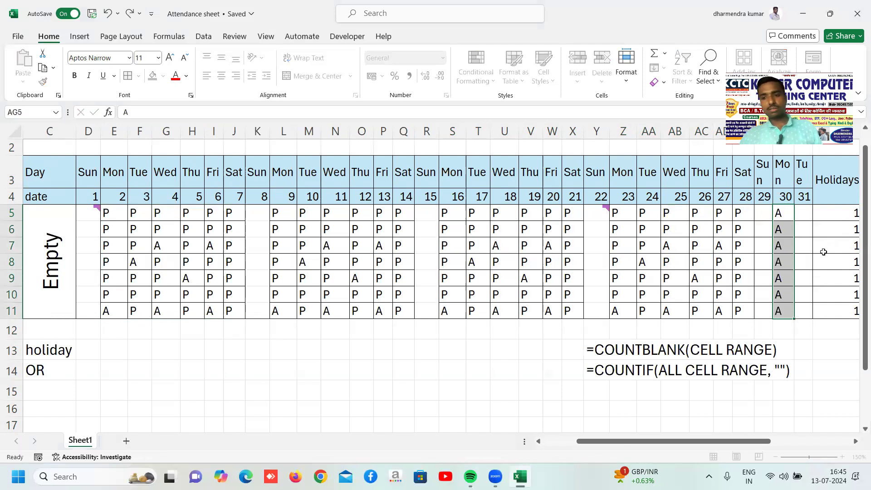
Fill the Tuesday the 31st cells AH5:AH11 with P for every employee.
{"action": "key", "text": "Right"}
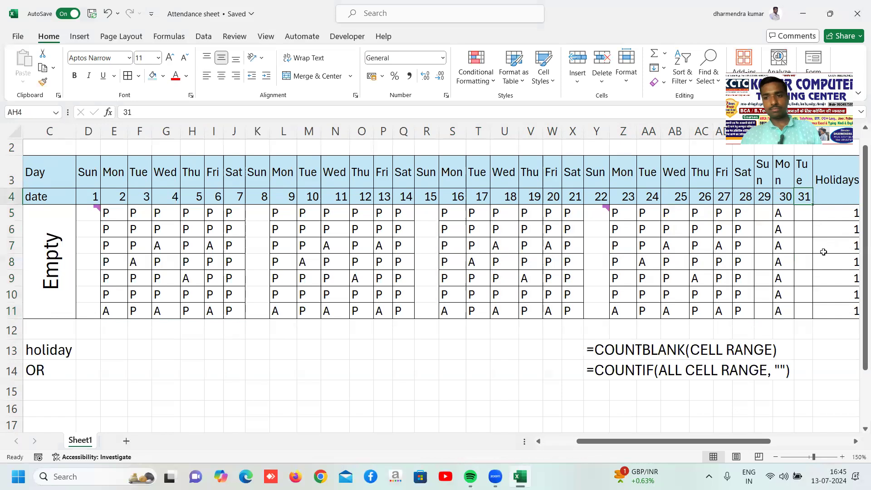
{"action": "key", "text": "shift+Down"}
{"action": "key", "text": "shift+Down"}
{"action": "key", "text": "shift+Down"}
{"action": "key", "text": "shift+Down"}
{"action": "key", "text": "shift+Down"}
{"action": "key", "text": "shift+Down"}
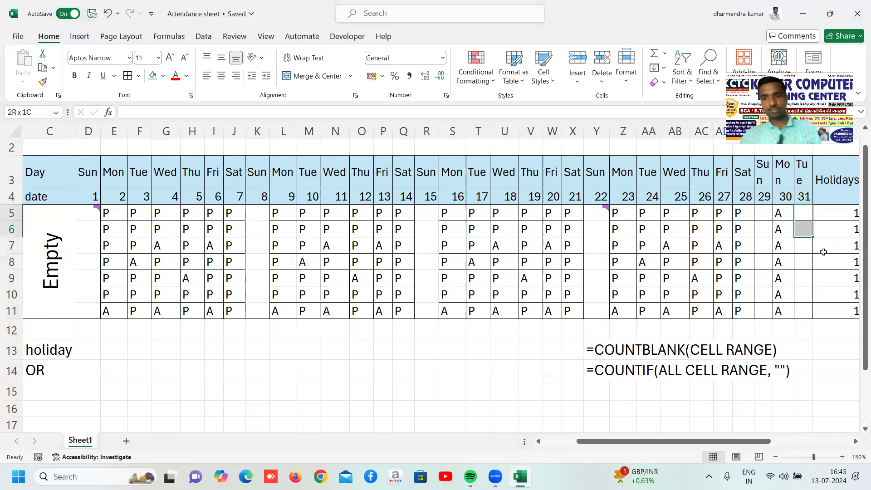
{"action": "type", "text": "P"}
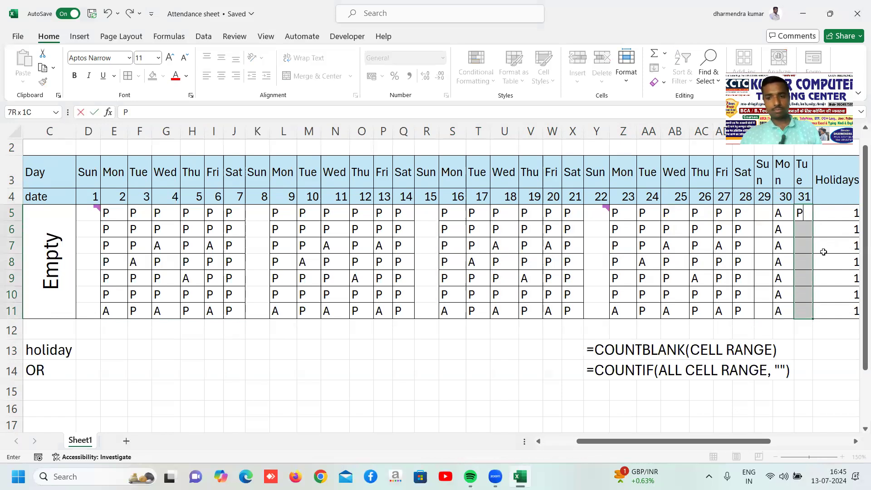
{"action": "key", "text": "ctrl+Return"}
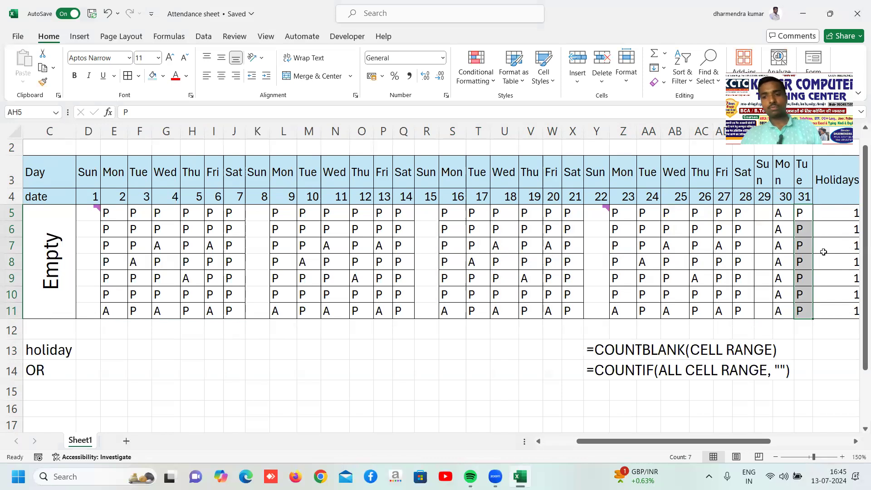
Mark A at once in the non-adjacent cells AG6, AG8, AG11, AH6 and AH9.
{"action": "left_click", "coordinate": [783, 231]}
{"action": "left_click", "coordinate": [778, 263], "text": "ctrl"}
{"action": "left_click", "coordinate": [803, 230], "text": "ctrl"}
{"action": "left_click", "coordinate": [783, 312], "text": "ctrl"}
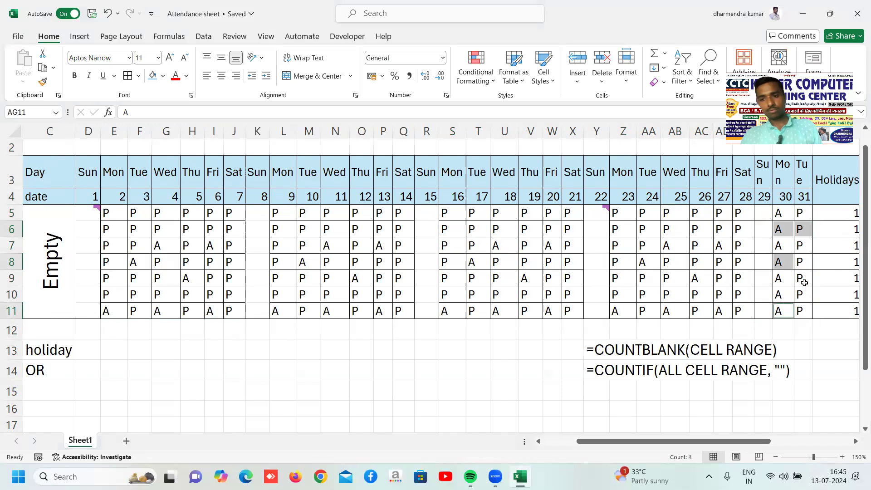
{"action": "left_click", "coordinate": [804, 282], "text": "ctrl"}
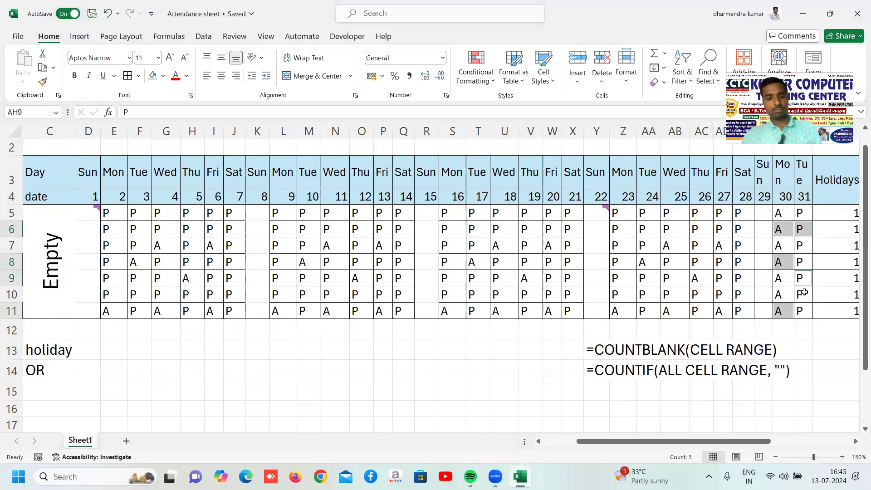
{"action": "type", "text": "A"}
{"action": "key", "text": "ctrl+Return"}
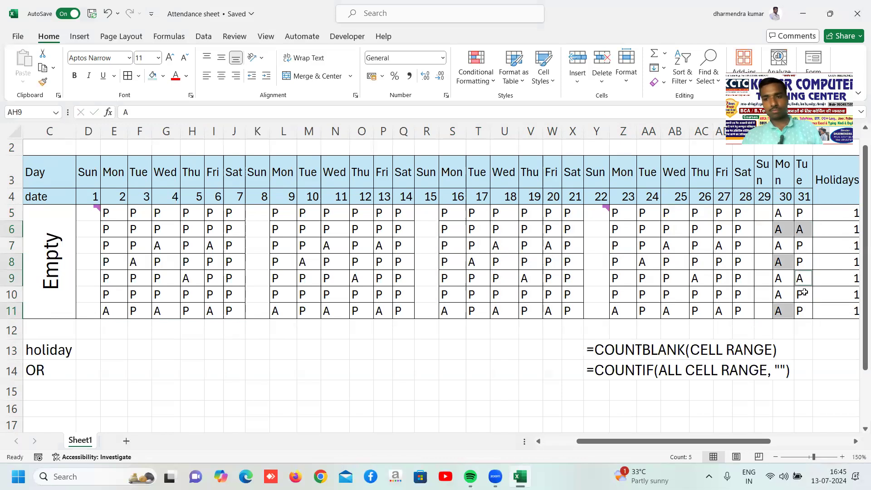
In the Monday the 30th column, enter P in AG5, AG7, AG9 and AG11, and A in AG10.
{"action": "left_click", "coordinate": [780, 212]}
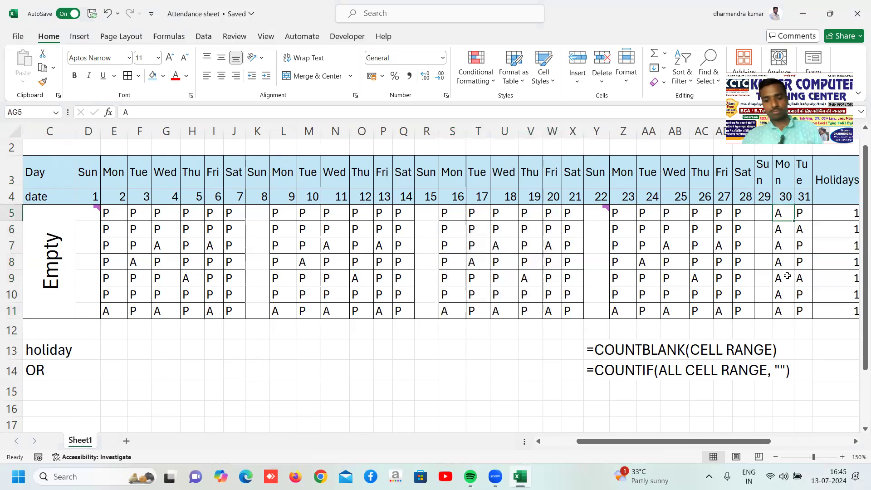
{"action": "type", "text": "P"}
{"action": "key", "text": "Return"}
{"action": "key", "text": "Return"}
{"action": "type", "text": "P"}
{"action": "key", "text": "Return"}
{"action": "key", "text": "Return"}
{"action": "type", "text": "P"}
{"action": "key", "text": "Return"}
{"action": "type", "text": "A"}
{"action": "key", "text": "Return"}
{"action": "type", "text": "P"}
{"action": "key", "text": "Return"}
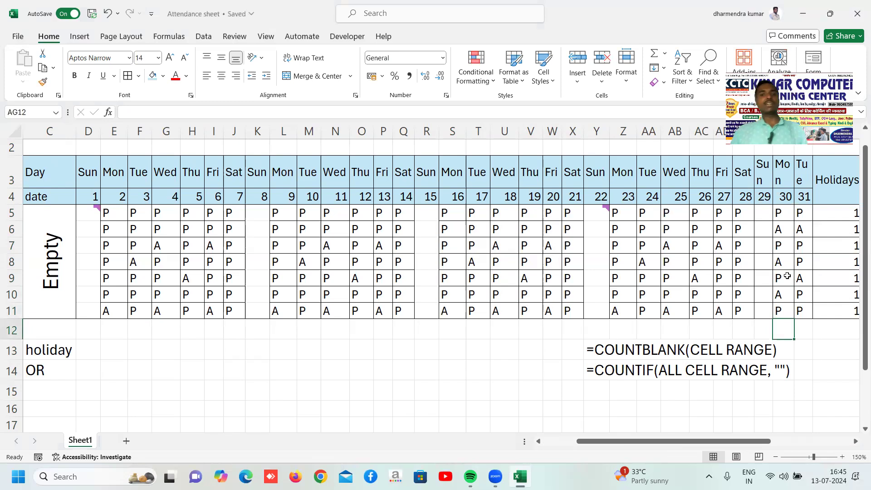
Examine the Sunday holiday comment on Y5 and the attendance row 10 across to the salary columns.
{"action": "mouse_move", "coordinate": [597, 208]}
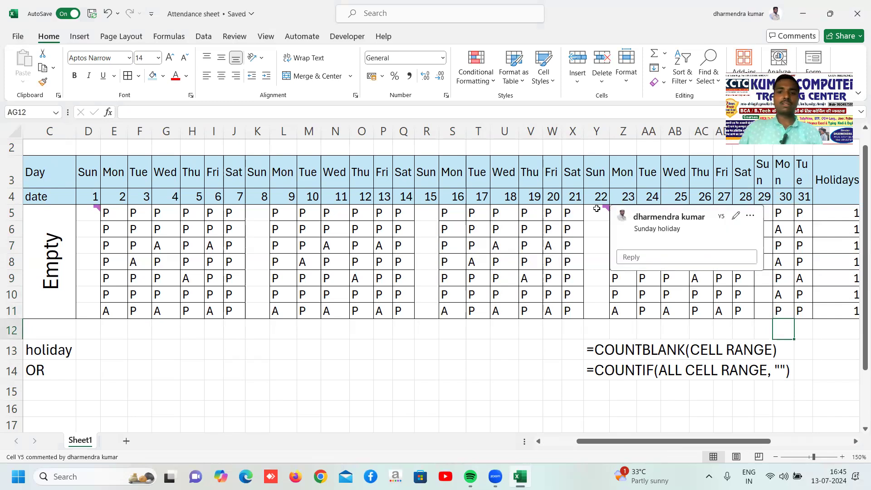
{"action": "left_click", "coordinate": [764, 311]}
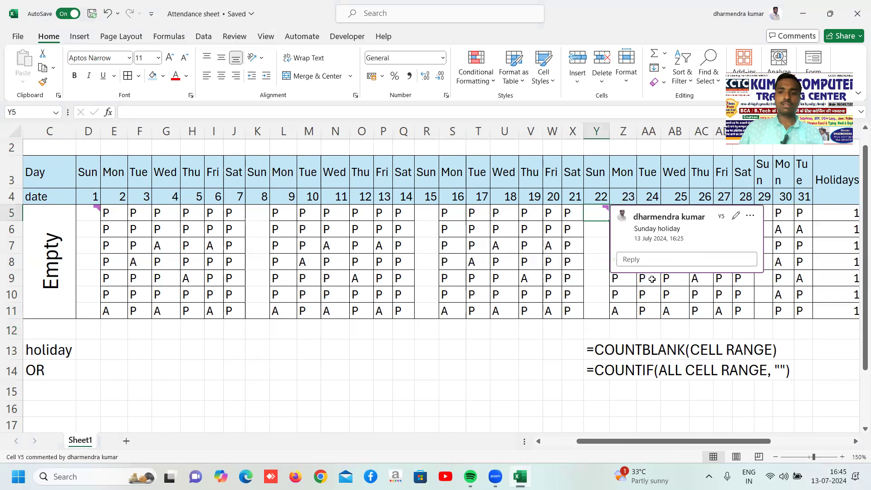
{"action": "left_click", "coordinate": [312, 289]}
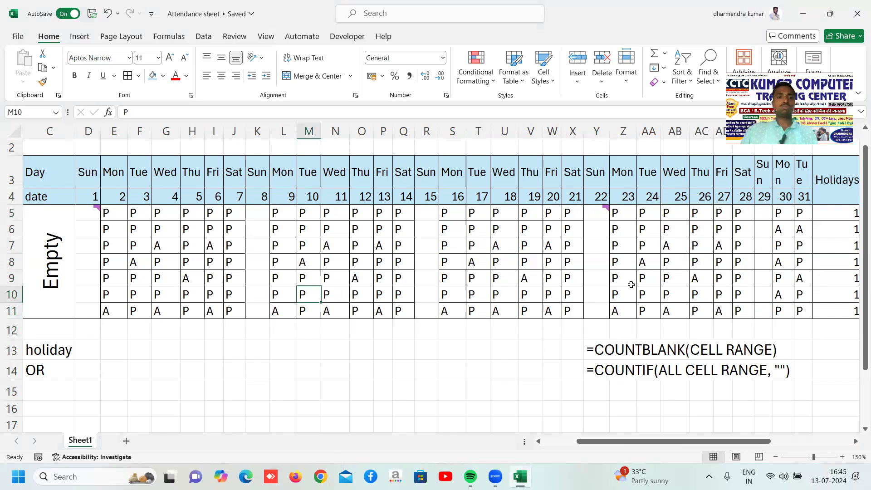
{"action": "key", "text": "Right"}
{"action": "key", "text": "Right"}
{"action": "key", "text": "Right"}
{"action": "key", "text": "Right"}
{"action": "key", "text": "Right"}
{"action": "key", "text": "Right"}
{"action": "key", "text": "Right"}
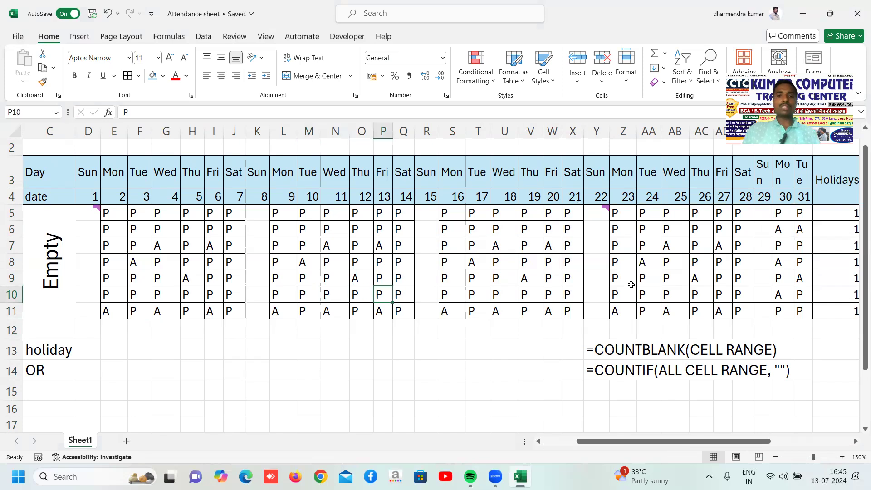
{"action": "key", "text": "Right"}
{"action": "key", "text": "Right"}
{"action": "key", "text": "Right"}
{"action": "key", "text": "Right"}
{"action": "key", "text": "Right"}
{"action": "key", "text": "Right"}
{"action": "key", "text": "Right"}
{"action": "key", "text": "Right"}
{"action": "key", "text": "Right"}
{"action": "key", "text": "Right"}
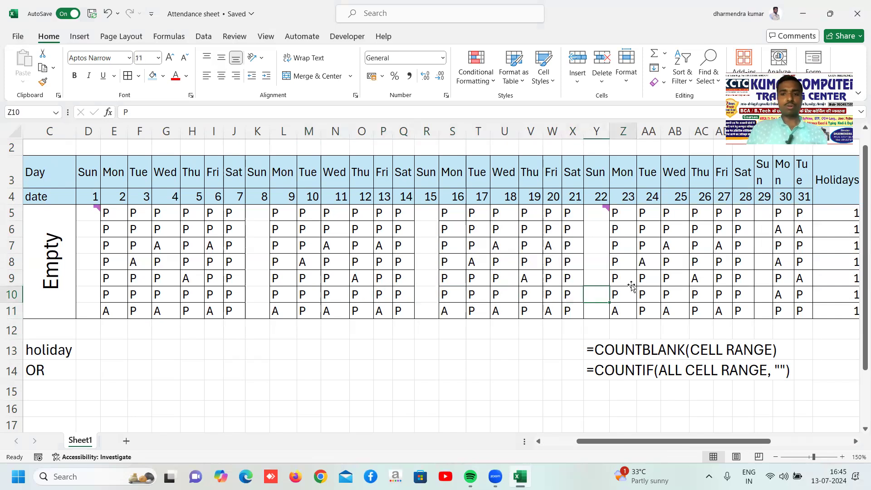
{"action": "key", "text": "Right"}
{"action": "key", "text": "Right"}
{"action": "key", "text": "Right"}
{"action": "key", "text": "Right"}
{"action": "key", "text": "Right"}
{"action": "key", "text": "Right"}
{"action": "key", "text": "Right"}
{"action": "key", "text": "Right"}
{"action": "key", "text": "Right"}
{"action": "key", "text": "Right"}
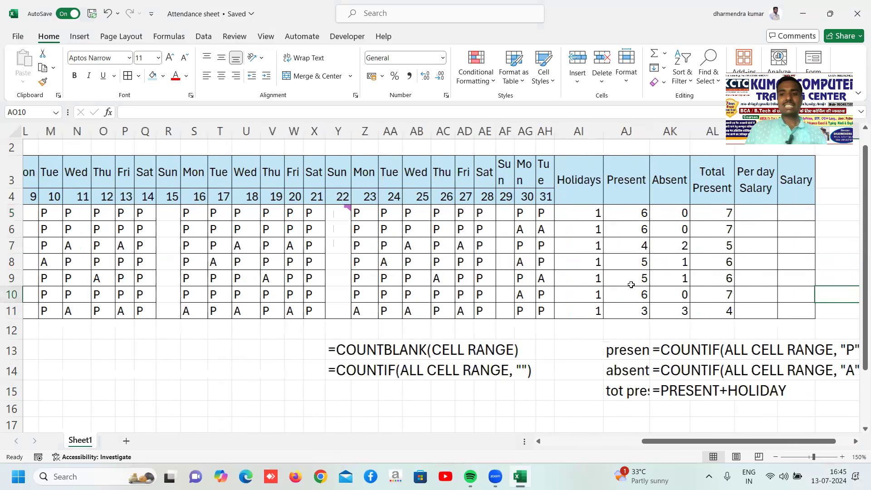
Clear the one-week holiday formula from AI5, the first employee's Holidays cell.
{"action": "key", "text": "Left"}
{"action": "key", "text": "Left"}
{"action": "key", "text": "Left"}
{"action": "key", "text": "Left"}
{"action": "key", "text": "Left"}
{"action": "key", "text": "Left"}
{"action": "key", "text": "Left"}
{"action": "key", "text": "Up"}
{"action": "key", "text": "Up"}
{"action": "key", "text": "Up"}
{"action": "key", "text": "Up"}
{"action": "key", "text": "Up"}
{"action": "key", "text": "Up"}
{"action": "key", "text": "Right"}
{"action": "key", "text": "Down"}
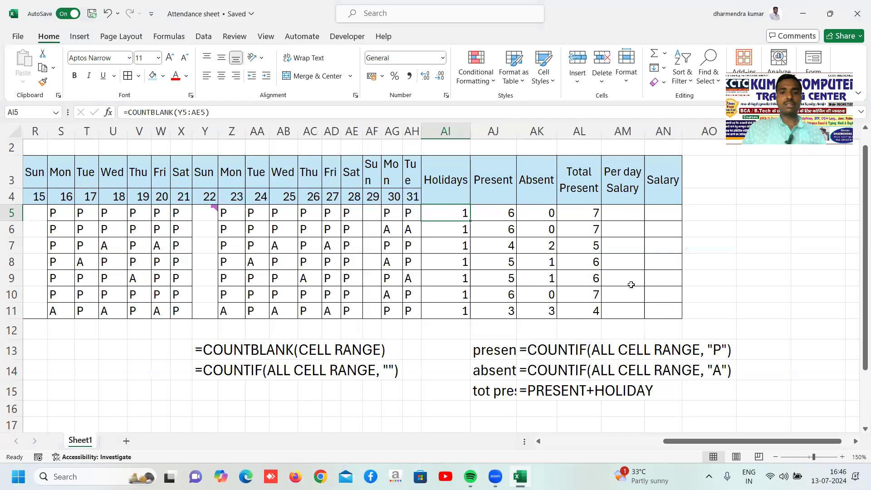
{"action": "key", "text": "Delete"}
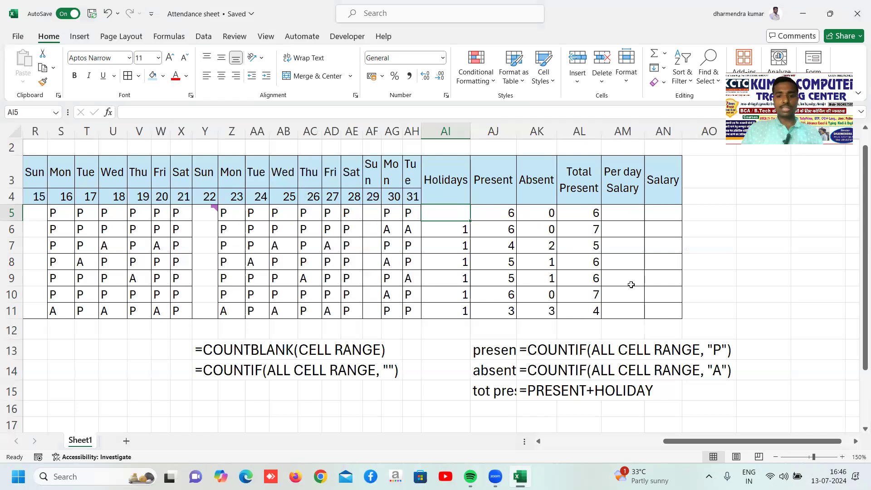
Start a COUNTIF formula in AI5 with the first employee's whole month D5:AH5 as its range.
{"action": "type", "text": "="}
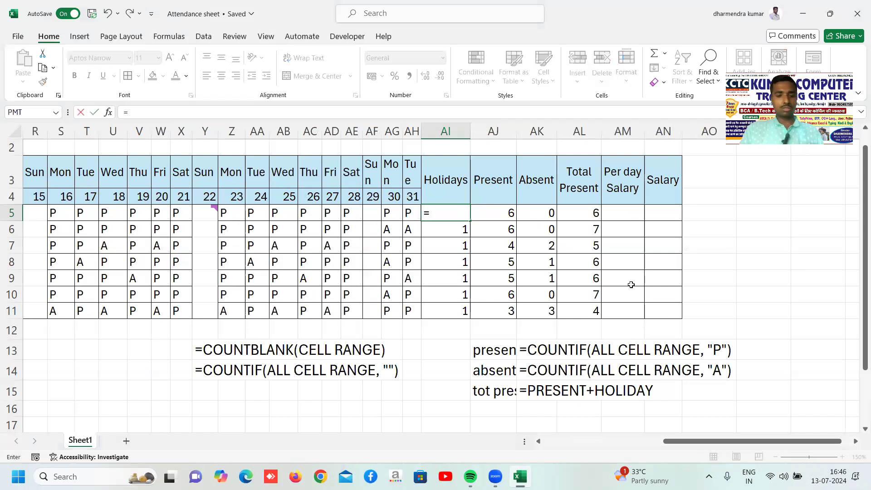
{"action": "type", "text": "COUNTIF("}
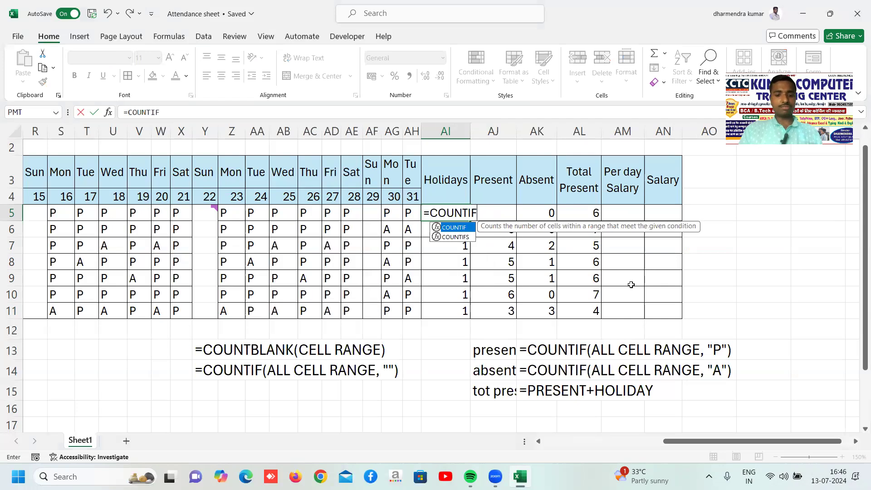
{"action": "key", "text": "Left"}
{"action": "key", "text": "Left"}
{"action": "key", "text": "Left"}
{"action": "key", "text": "Left"}
{"action": "key", "text": "Left"}
{"action": "key", "text": "Left"}
{"action": "key", "text": "Left"}
{"action": "key", "text": "Left"}
{"action": "key", "text": "Left"}
{"action": "key", "text": "Left"}
{"action": "key", "text": "Left"}
{"action": "key", "text": "Left"}
{"action": "key", "text": "Left"}
{"action": "key", "text": "Left"}
{"action": "key", "text": "Left"}
{"action": "key", "text": "Left"}
{"action": "key", "text": "Left"}
{"action": "key", "text": "Left"}
{"action": "key", "text": "Left"}
{"action": "key", "text": "Left"}
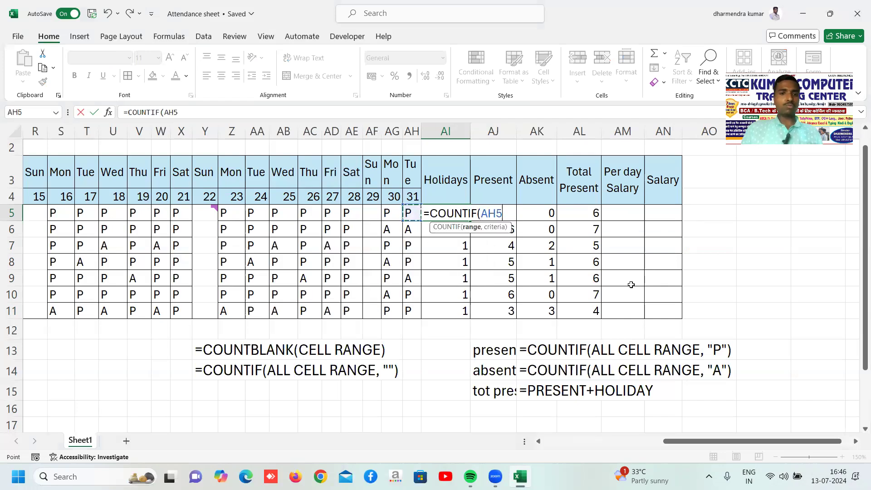
{"action": "key", "text": "Left"}
{"action": "key", "text": "Left"}
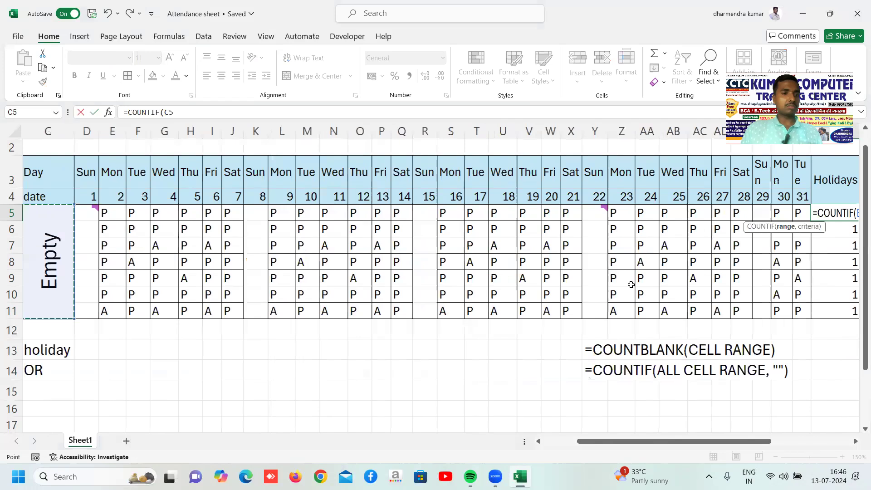
{"action": "key", "text": "Right"}
{"action": "key", "text": "shift+Right"}
{"action": "key", "text": "shift+Right"}
{"action": "key", "text": "shift+Right"}
{"action": "key", "text": "shift+Right"}
{"action": "key", "text": "shift+Right"}
{"action": "key", "text": "shift+Right"}
{"action": "key", "text": "shift+Right"}
{"action": "key", "text": "shift+Right"}
{"action": "key", "text": "shift+Right"}
{"action": "key", "text": "shift+Right"}
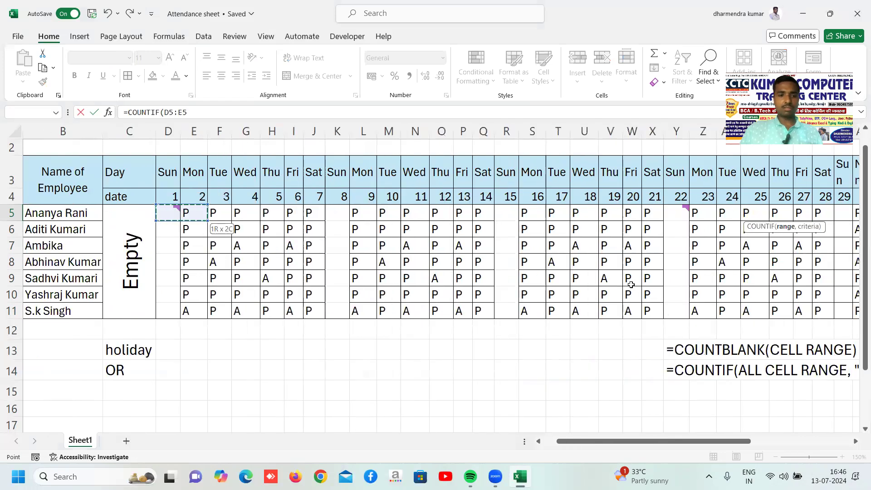
{"action": "key", "text": "shift+Right"}
{"action": "key", "text": "shift+Right"}
{"action": "key", "text": "shift+Right"}
{"action": "key", "text": "shift+Right"}
{"action": "key", "text": "shift+Right"}
{"action": "key", "text": "shift+Right"}
{"action": "key", "text": "shift+Right"}
{"action": "key", "text": "shift+Right"}
{"action": "key", "text": "shift+Right"}
{"action": "key", "text": "shift+Right"}
{"action": "key", "text": "shift+Right"}
{"action": "key", "text": "shift+Right"}
{"action": "key", "text": "shift+Right"}
{"action": "key", "text": "shift+Right"}
{"action": "key", "text": "shift+Right"}
{"action": "key", "text": "shift+Right"}
{"action": "key", "text": "shift+Right"}
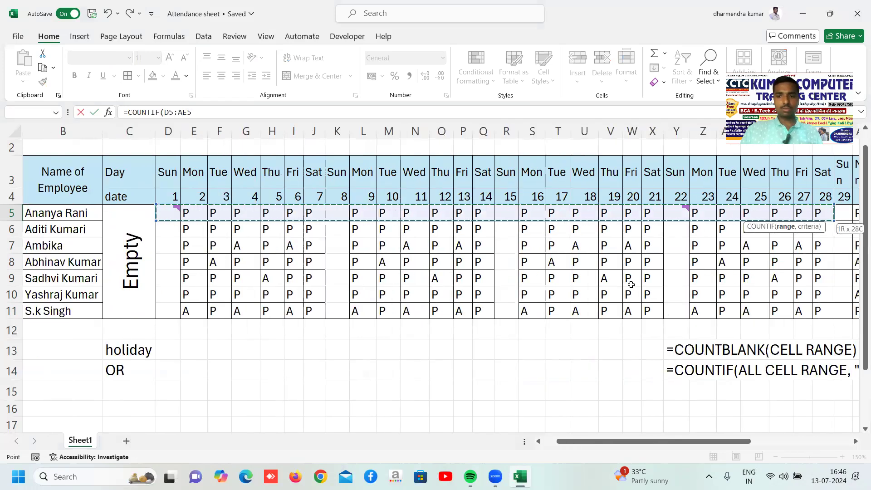
{"action": "key", "text": "shift+Right"}
{"action": "key", "text": "shift+Right"}
{"action": "key", "text": "shift+Right"}
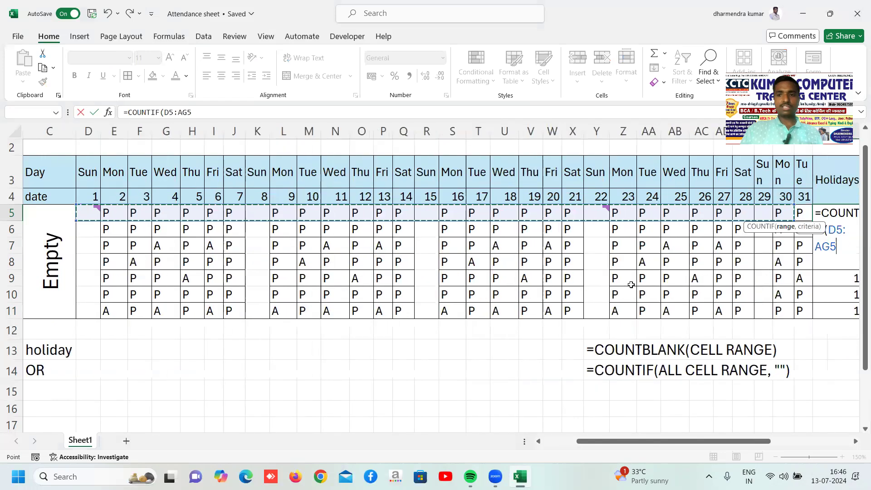
Complete the AI5 formula with the empty-text criterion so it reads =COUNTIF(D5:AH5,"").
{"action": "key", "text": "Return"}
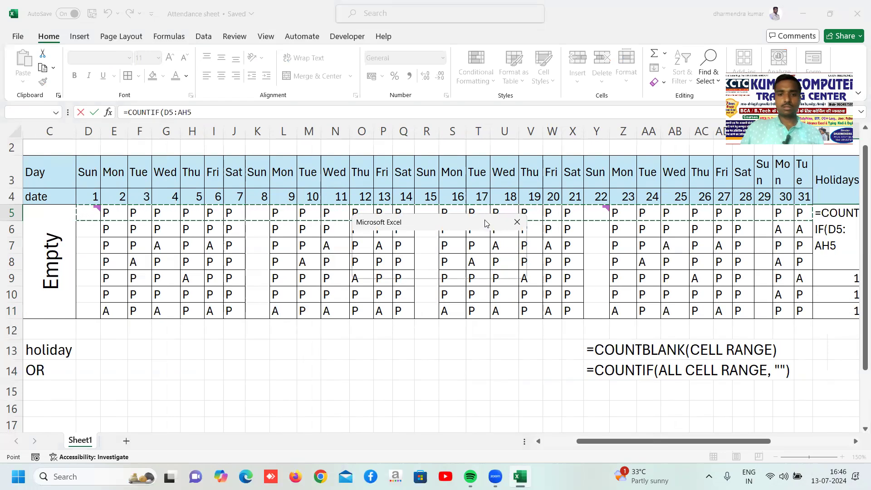
{"action": "left_click_drag", "start_coordinate": [495, 222], "coordinate": [497, 166]}
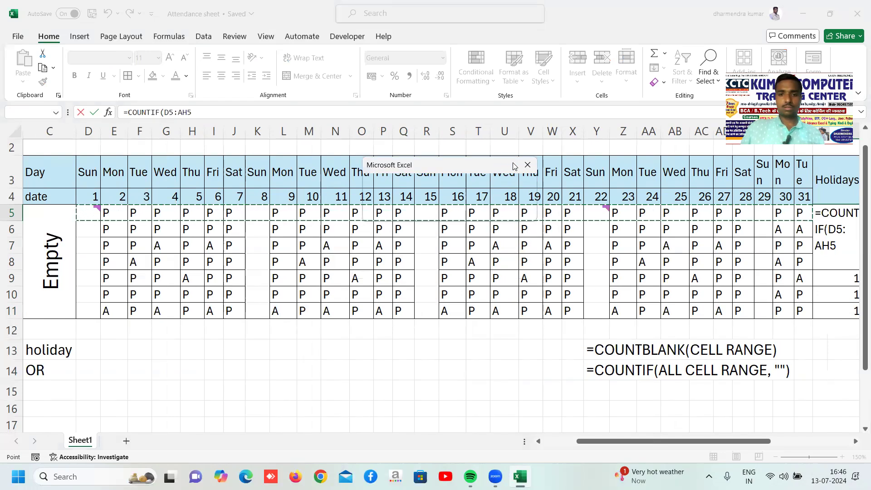
{"action": "left_click", "coordinate": [527, 168]}
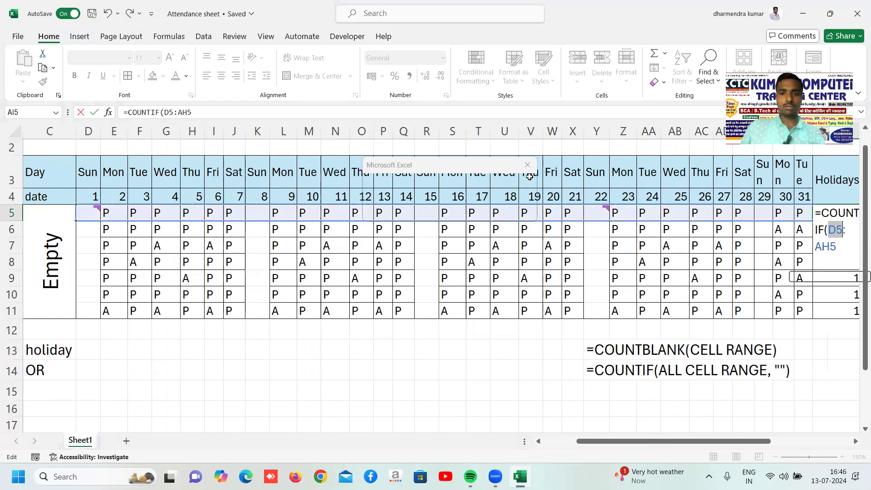
{"action": "mouse_move", "coordinate": [596, 212]}
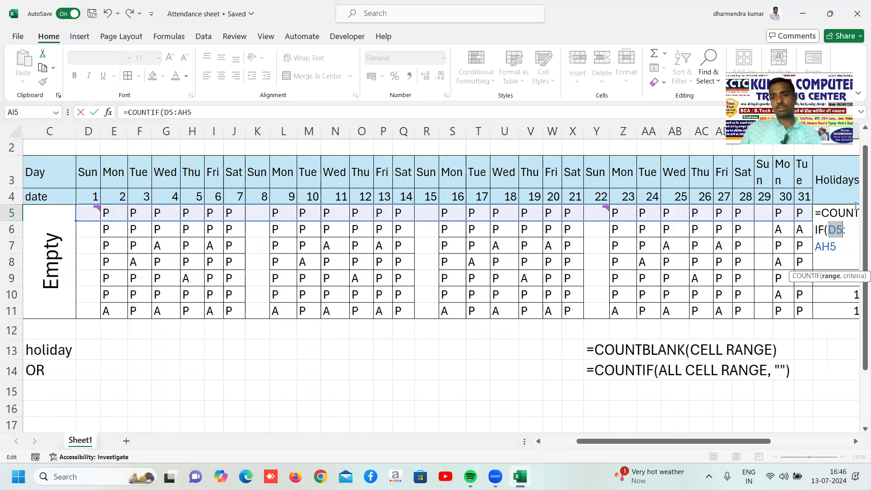
{"action": "left_click", "coordinate": [854, 232]}
{"action": "left_click", "coordinate": [859, 249]}
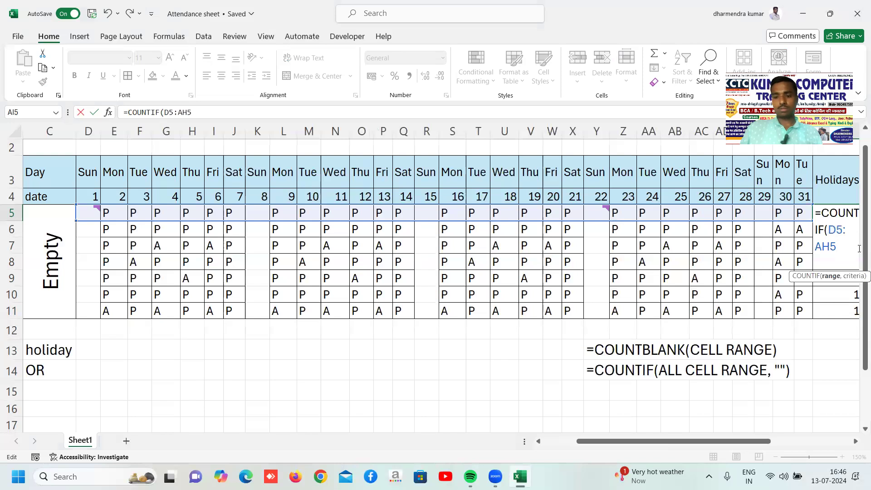
{"action": "type", "text": ","}
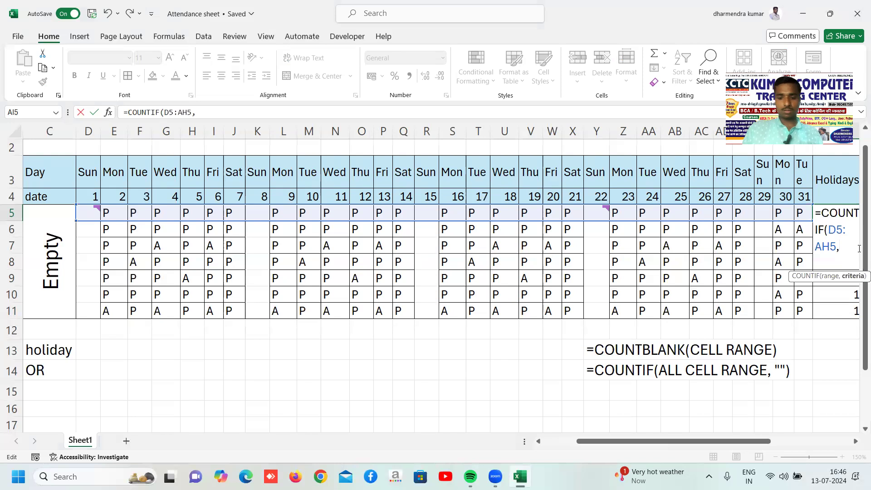
{"action": "type", "text": "\"\""}
{"action": "key", "text": "Return"}
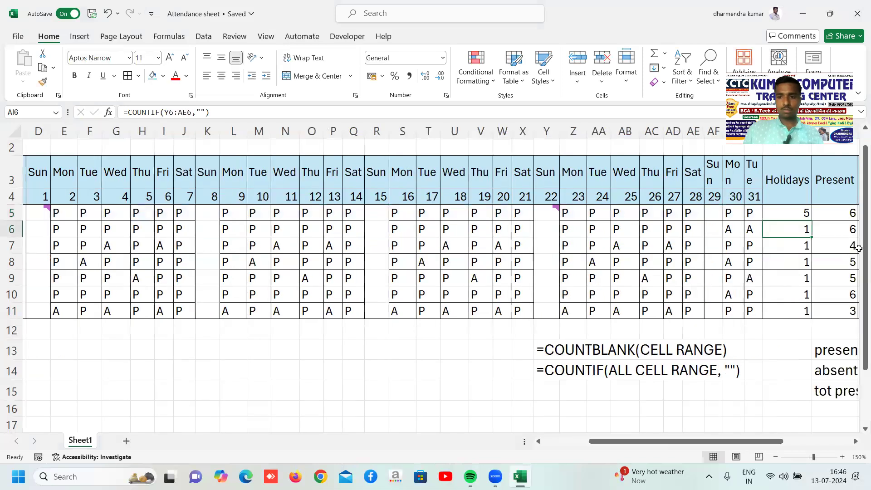
Copy the holiday formula from AI5 down to AI11 for all employees and check it against the Sunday column.
{"action": "left_click", "coordinate": [799, 213]}
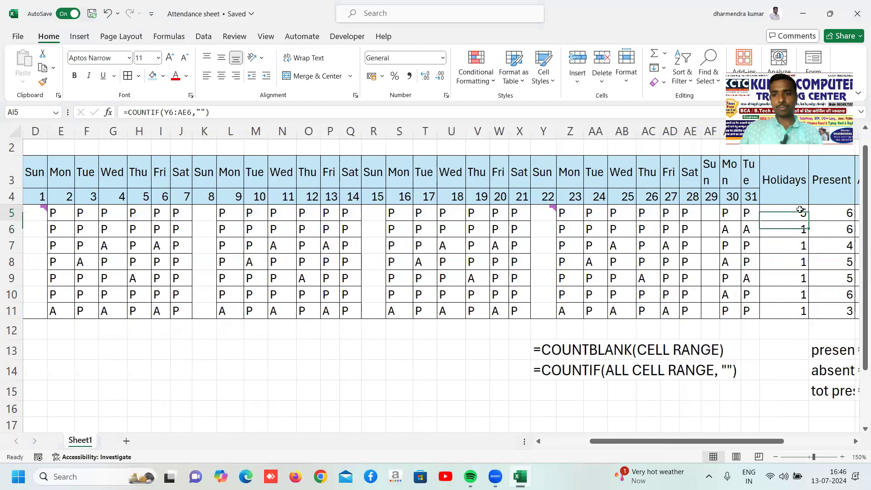
{"action": "left_click_drag", "start_coordinate": [809, 222], "coordinate": [810, 316]}
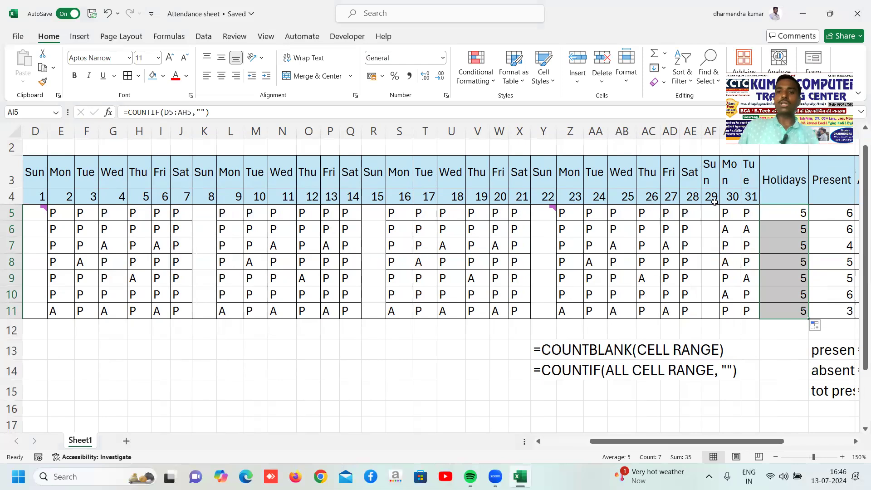
{"action": "left_click", "coordinate": [543, 210]}
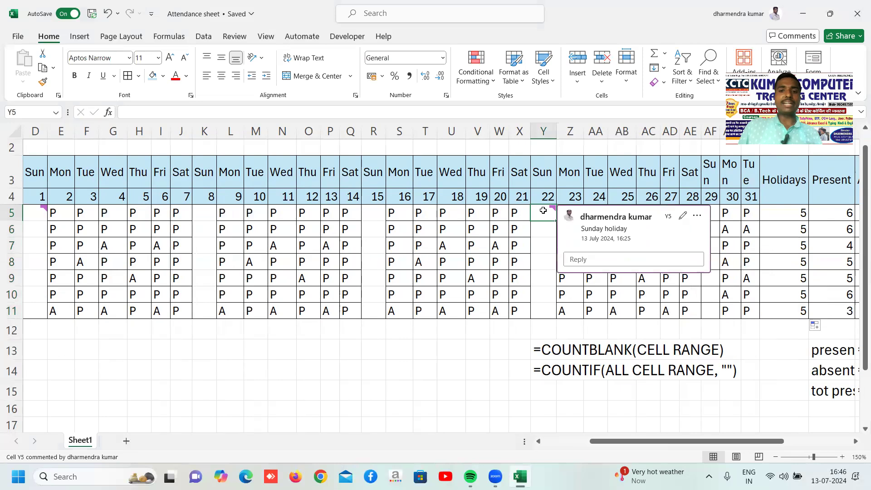
{"action": "left_click", "coordinate": [749, 217]}
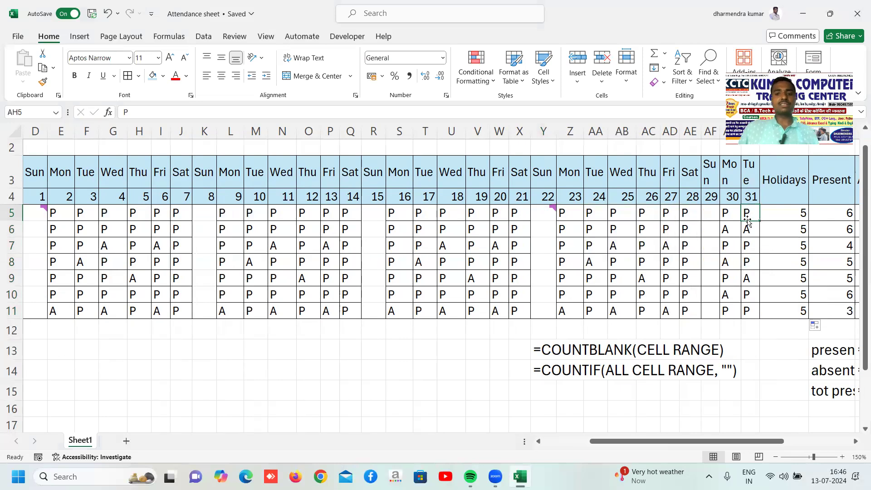
Delete the comment attached to cell Y5, the first employee's Sunday the 22nd.
{"action": "left_click", "coordinate": [543, 212]}
{"action": "right_click", "coordinate": [544, 212]}
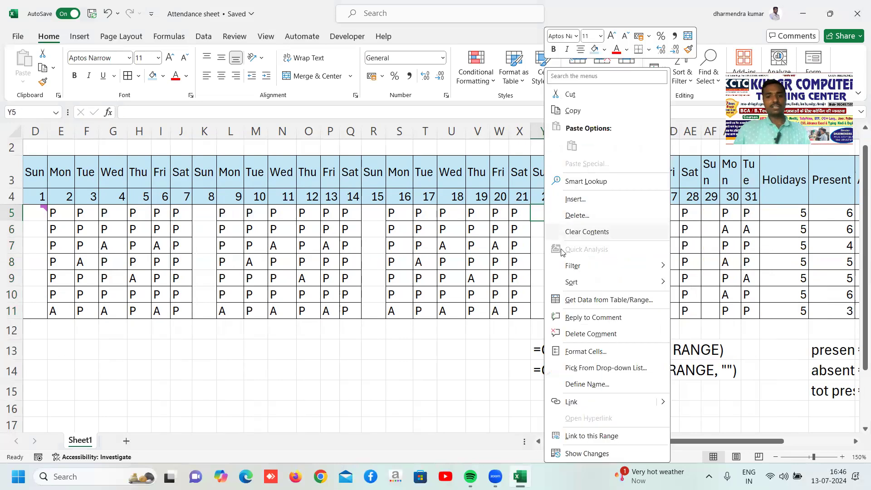
{"action": "left_click", "coordinate": [567, 334]}
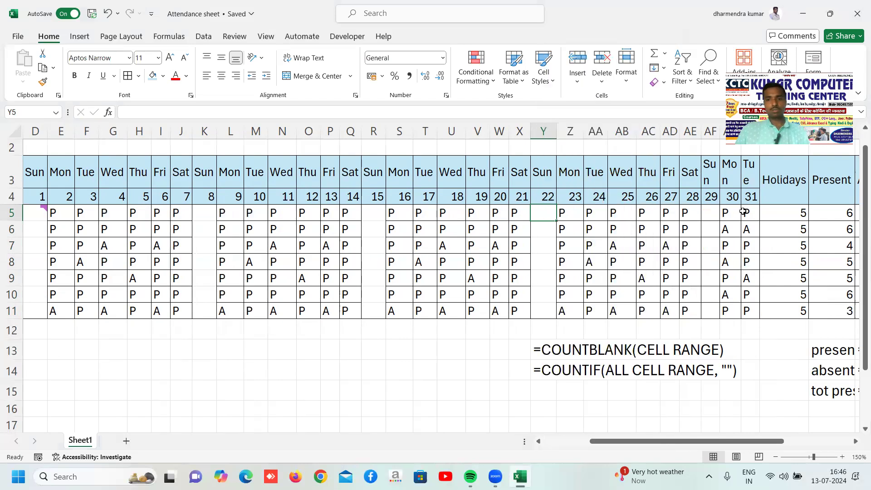
Review the full attendance range D5:AH11 and the holiday formula in AI5.
{"action": "left_click_drag", "start_coordinate": [748, 212], "coordinate": [215, 304]}
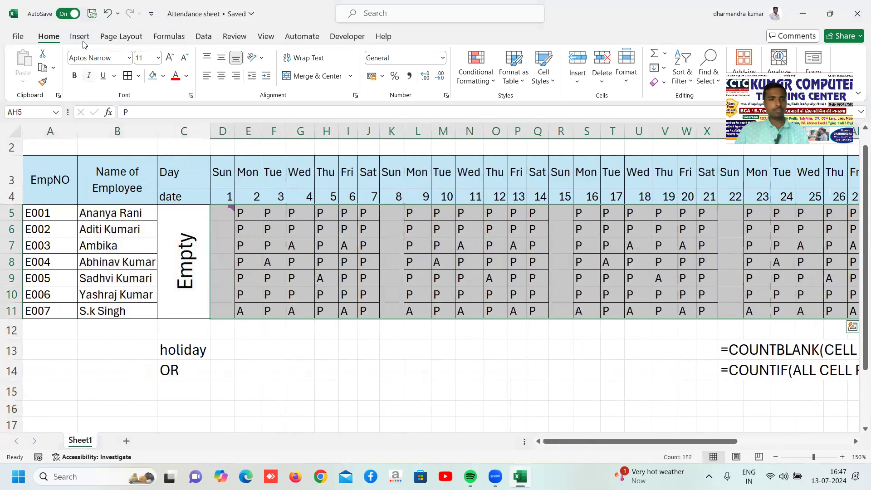
{"action": "scroll", "coordinate": [579, 348], "scroll_direction": "right", "scroll_amount": 5}
{"action": "scroll", "coordinate": [579, 347], "scroll_direction": "right", "scroll_amount": 1}
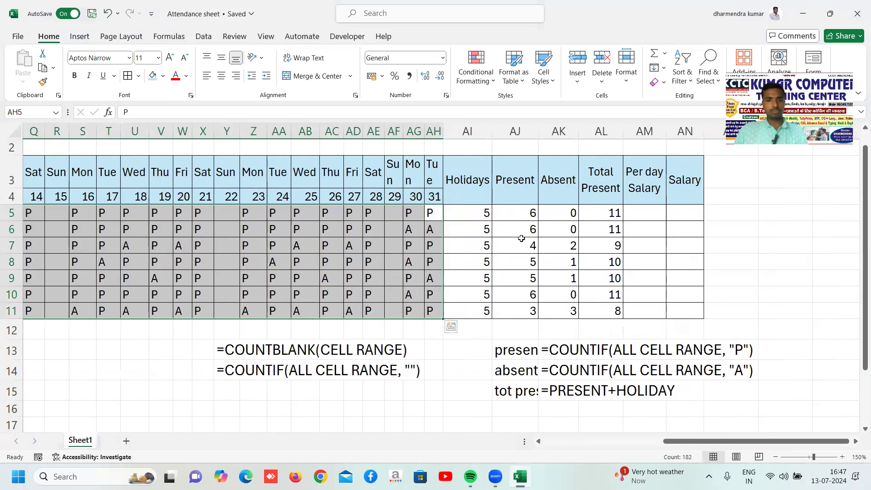
{"action": "left_click", "coordinate": [518, 230]}
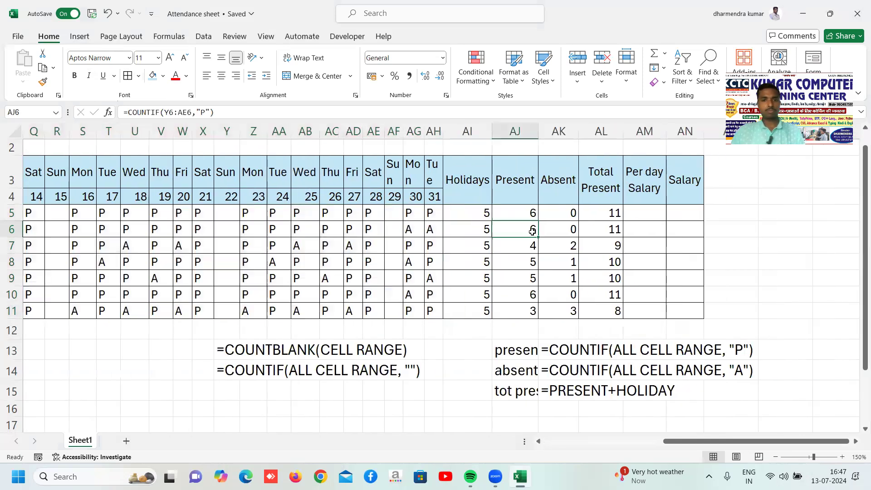
{"action": "double_click", "coordinate": [460, 214]}
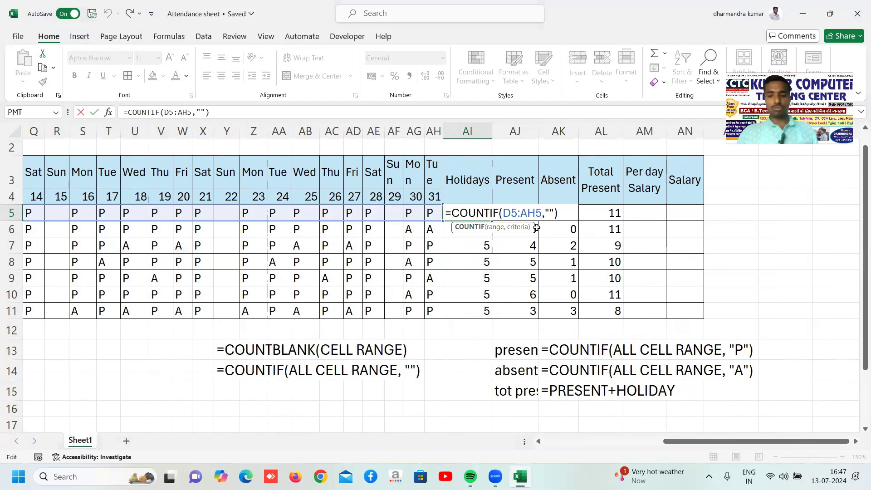
{"action": "key", "text": "ctrl+Return"}
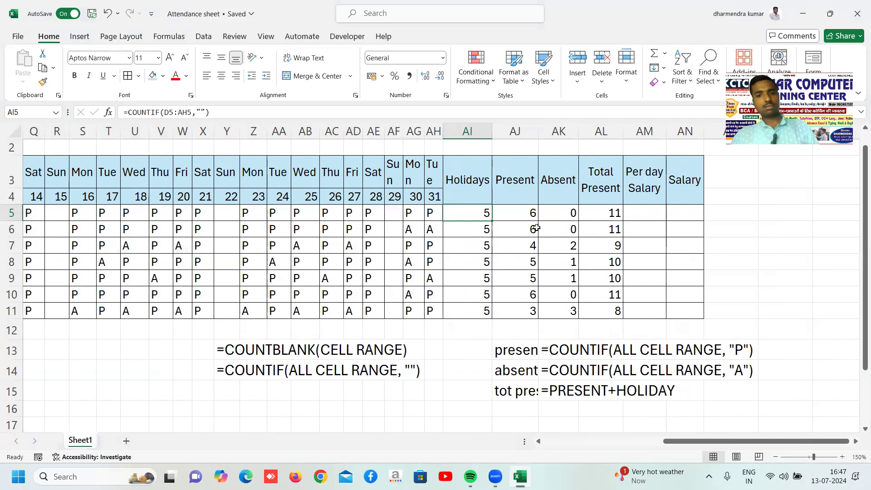
Replace the one-week formula in AJ5, the first employee's Present cell, with a COUNTIF formula using D5:AH5 as its range.
{"action": "key", "text": "Right"}
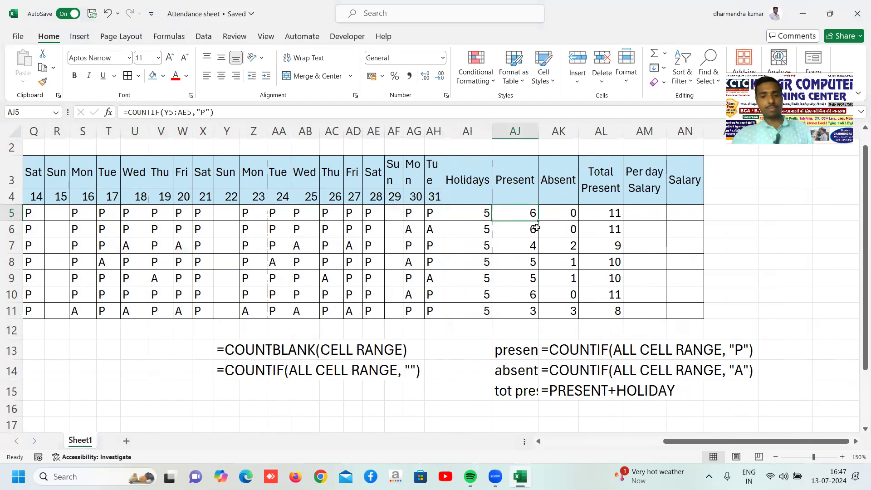
{"action": "type", "text": "=COUN"}
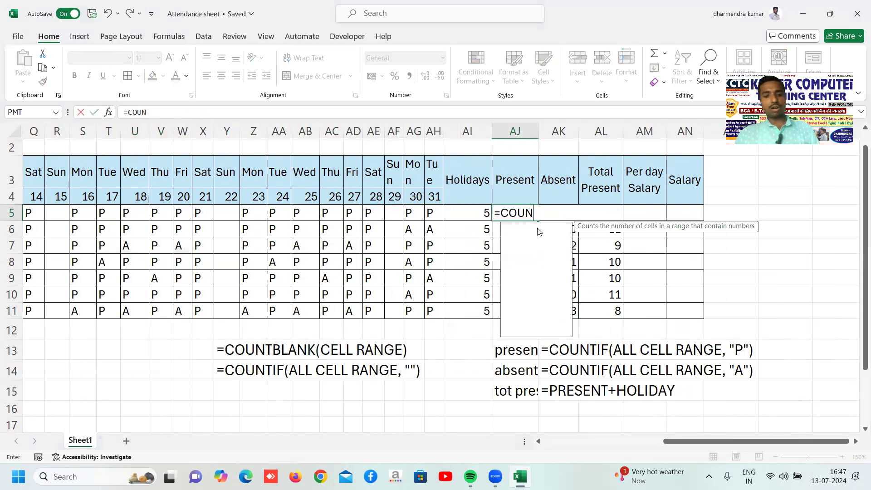
{"action": "type", "text": "TIF("}
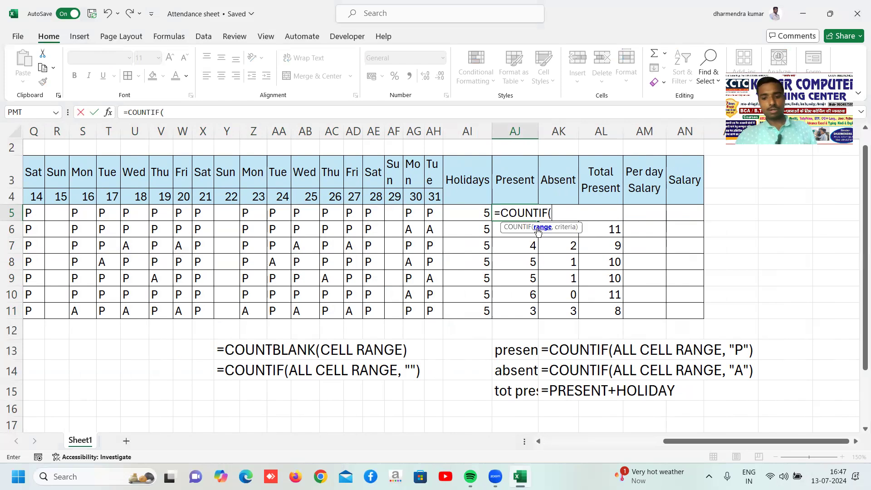
{"action": "key", "text": "Left"}
{"action": "key", "text": "Left"}
{"action": "key", "text": "Left"}
{"action": "key", "text": "Left"}
{"action": "key", "text": "Left"}
{"action": "key", "text": "Left"}
{"action": "key", "text": "Left"}
{"action": "key", "text": "Left"}
{"action": "key", "text": "Left"}
{"action": "key", "text": "Left"}
{"action": "key", "text": "Left"}
{"action": "key", "text": "Left"}
{"action": "key", "text": "Left"}
{"action": "key", "text": "Left"}
{"action": "key", "text": "Left"}
{"action": "key", "text": "Left"}
{"action": "key", "text": "Left"}
{"action": "key", "text": "Left"}
{"action": "key", "text": "Left"}
{"action": "key", "text": "Left"}
{"action": "key", "text": "Left"}
{"action": "key", "text": "Left"}
{"action": "key", "text": "Left"}
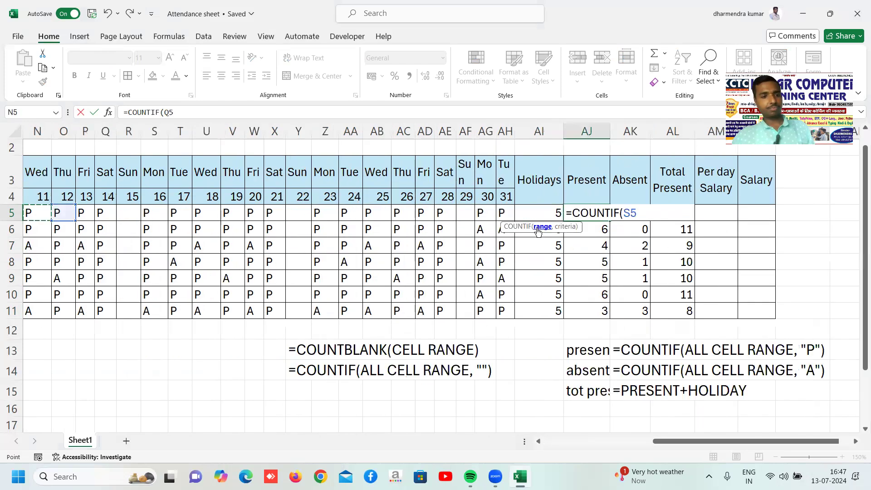
{"action": "key", "text": "Left"}
{"action": "key", "text": "Left"}
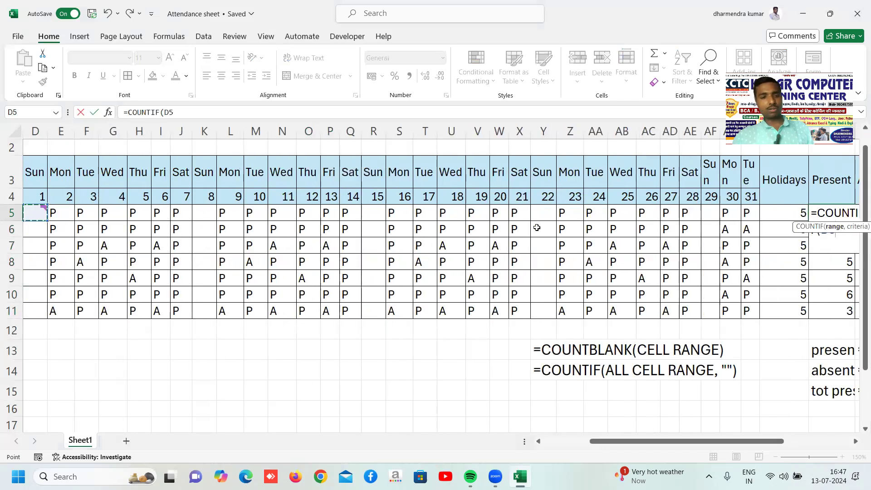
{"action": "scroll", "coordinate": [536, 227], "scroll_direction": "left", "scroll_amount": 1}
{"action": "key", "text": "shift+Right"}
{"action": "key", "text": "shift+Right"}
{"action": "key", "text": "shift+Right"}
{"action": "key", "text": "shift+Right"}
{"action": "key", "text": "shift+Right"}
{"action": "key", "text": "shift+Right"}
{"action": "key", "text": "shift+Right"}
{"action": "key", "text": "shift+Right"}
{"action": "key", "text": "shift+Right"}
{"action": "key", "text": "shift+Right"}
{"action": "key", "text": "shift+Right"}
{"action": "key", "text": "shift+Right"}
{"action": "key", "text": "shift+Right"}
{"action": "key", "text": "shift+Right"}
{"action": "key", "text": "shift+Right"}
{"action": "key", "text": "shift+Right"}
{"action": "key", "text": "shift+Right"}
{"action": "key", "text": "shift+Right"}
{"action": "key", "text": "shift+Right"}
{"action": "key", "text": "shift+Right"}
{"action": "key", "text": "shift+Right"}
{"action": "key", "text": "shift+Right"}
{"action": "key", "text": "shift+Right"}
{"action": "key", "text": "shift+Right"}
{"action": "key", "text": "shift+Right"}
{"action": "key", "text": "shift+Right"}
{"action": "key", "text": "shift+Right"}
{"action": "key", "text": "shift+Right"}
{"action": "key", "text": "shift+Right"}
{"action": "key", "text": "shift+Right"}
{"action": "key", "text": "shift+Right"}
{"action": "key", "text": "shift+Right"}
{"action": "key", "text": "shift+Right"}
{"action": "key", "text": "shift+Right"}
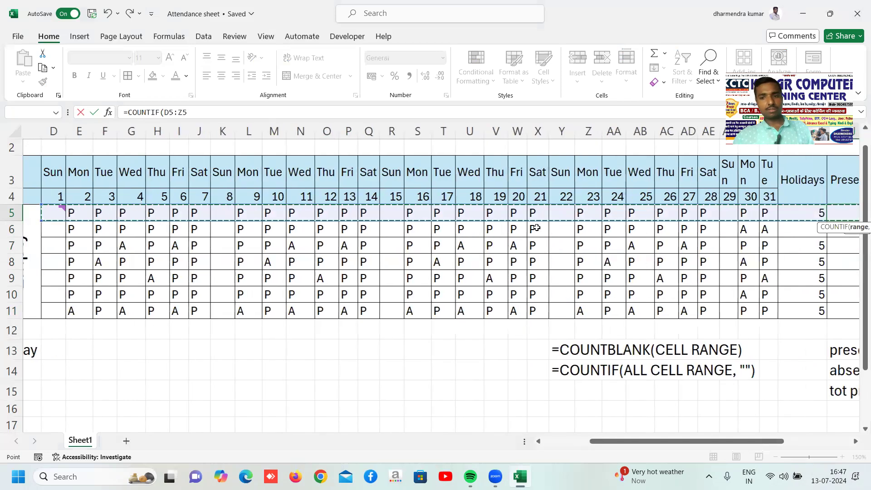
{"action": "key", "text": "shift+Left"}
{"action": "key", "text": "shift+Left"}
{"action": "key", "text": "shift+Left"}
{"action": "key", "text": "shift+Left"}
{"action": "key", "text": "shift+Left"}
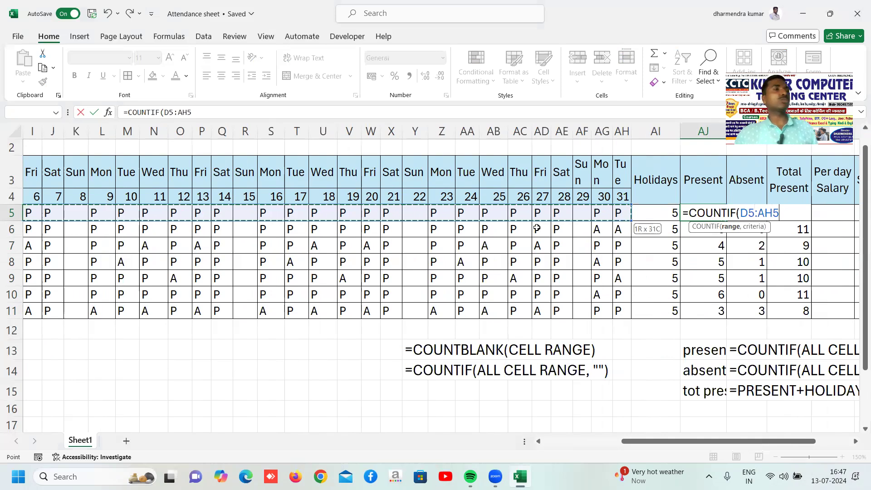
Complete the AJ5 formula with the criterion "P" so it reads =COUNTIF(D5:AH5,"P").
{"action": "type", "text": ",\"p"}
{"action": "key", "text": "BackSpace"}
{"action": "type", "text": "P"}
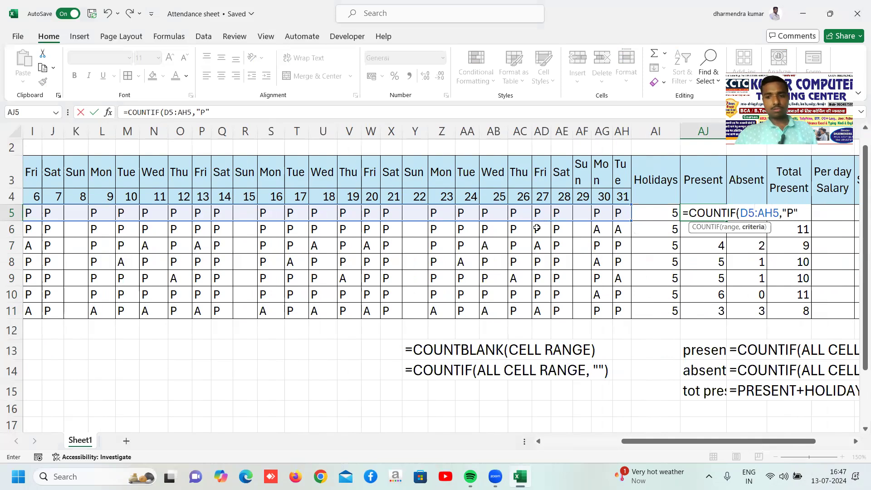
{"action": "type", "text": "\""}
{"action": "key", "text": "Return"}
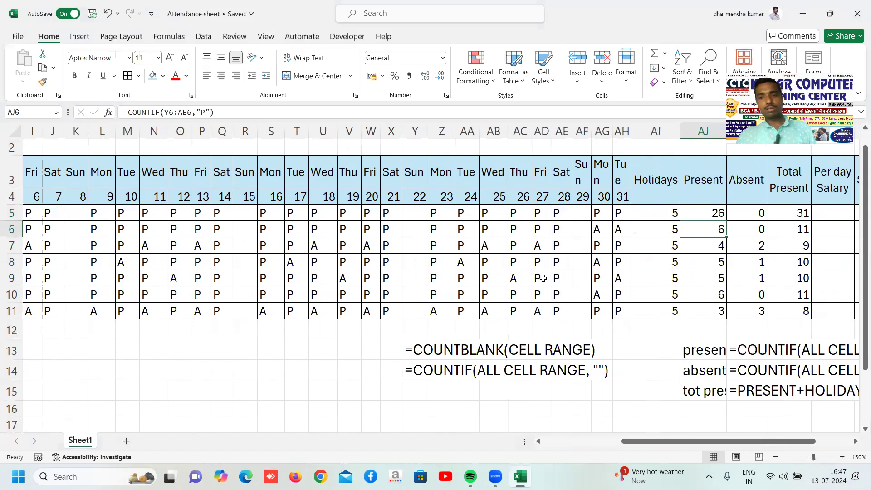
Copy the present formula from AJ5 down to AJ11 for all employees.
{"action": "left_click", "coordinate": [704, 213]}
{"action": "key", "text": "Right"}
{"action": "left_click", "coordinate": [721, 214]}
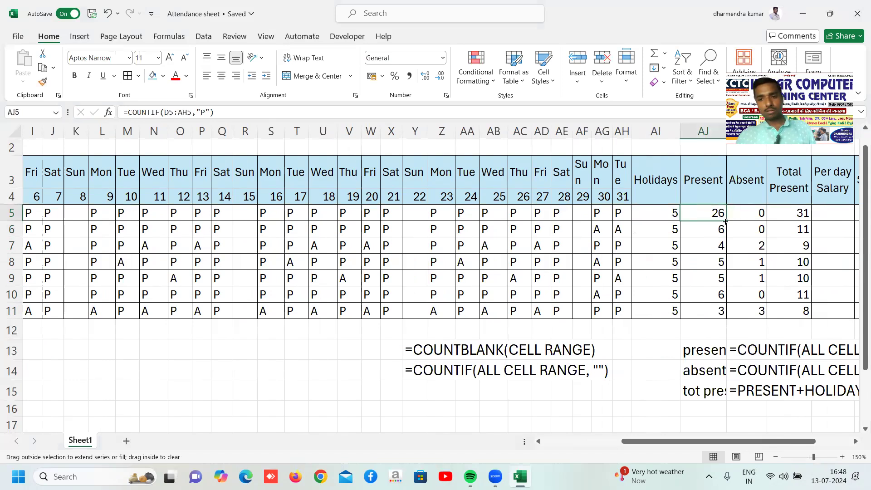
{"action": "double_click", "coordinate": [726, 221]}
Enter =COUNTIF(D5:AH5,"A") in AK5, the first employee's Absent cell, and copy it down to AK11.
{"action": "left_click", "coordinate": [744, 212]}
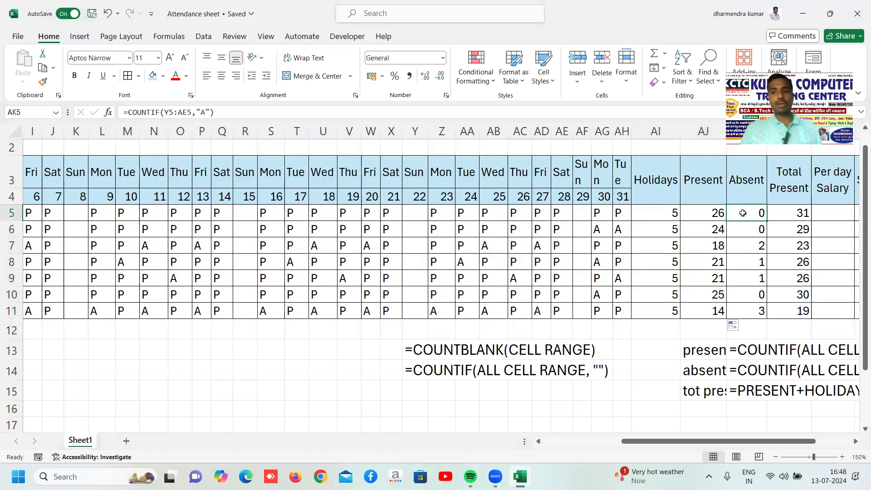
{"action": "type", "text": "="}
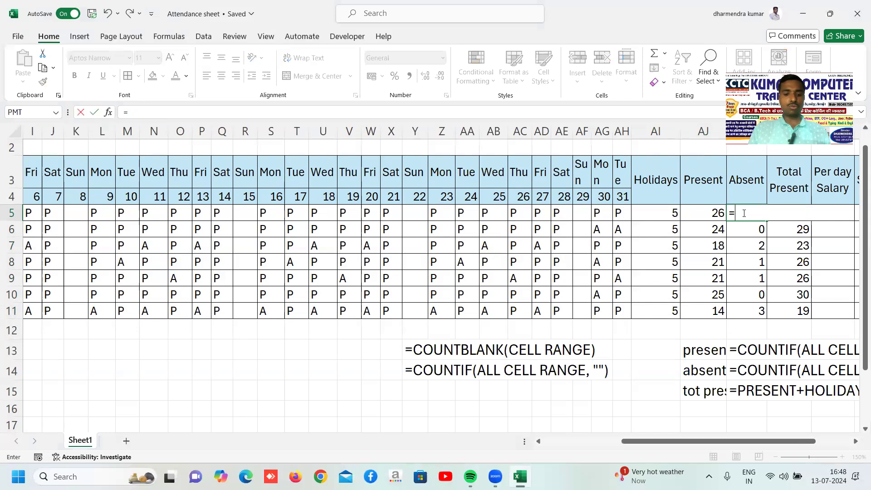
{"action": "type", "text": "COUNTI"}
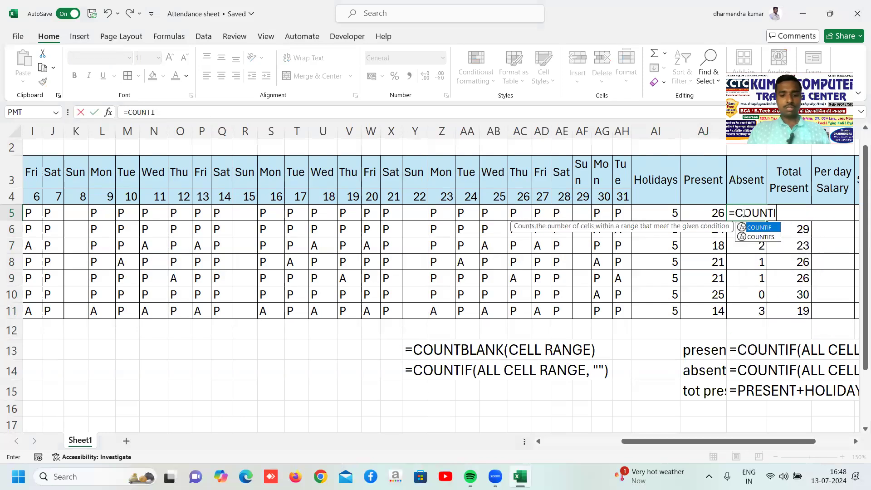
{"action": "type", "text": "F(D5:AH"}
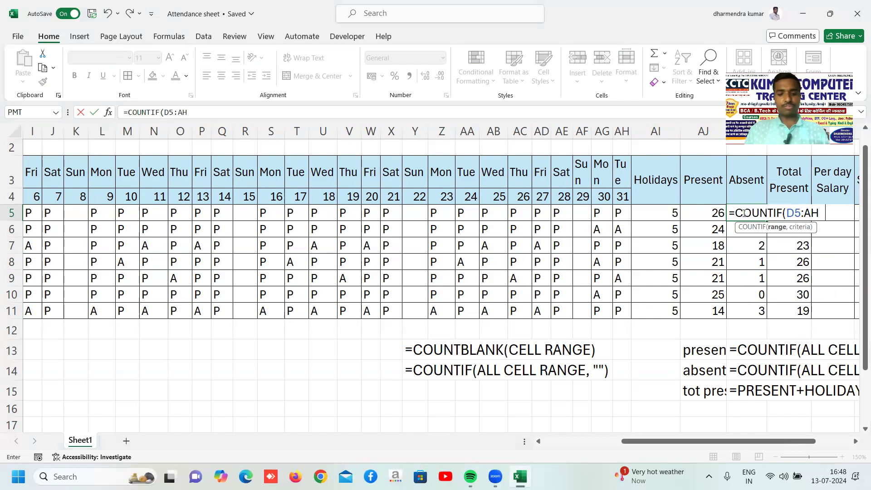
{"action": "type", "text": "5,\""}
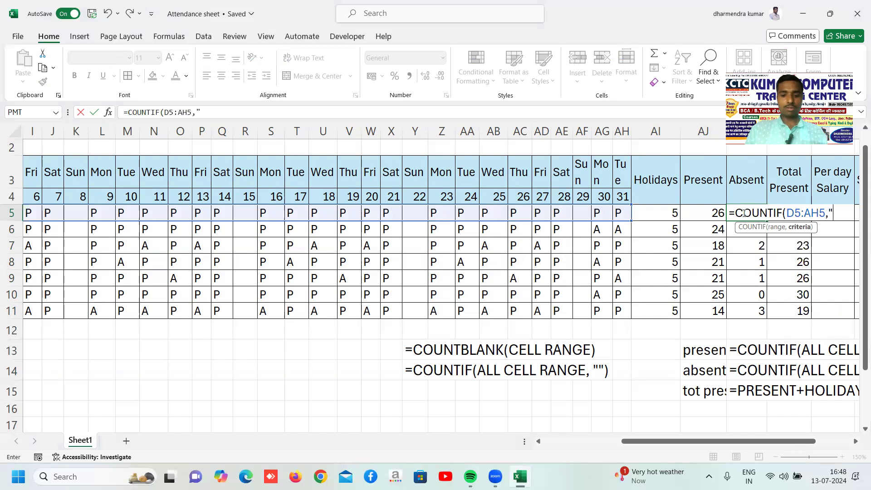
{"action": "type", "text": "A"}
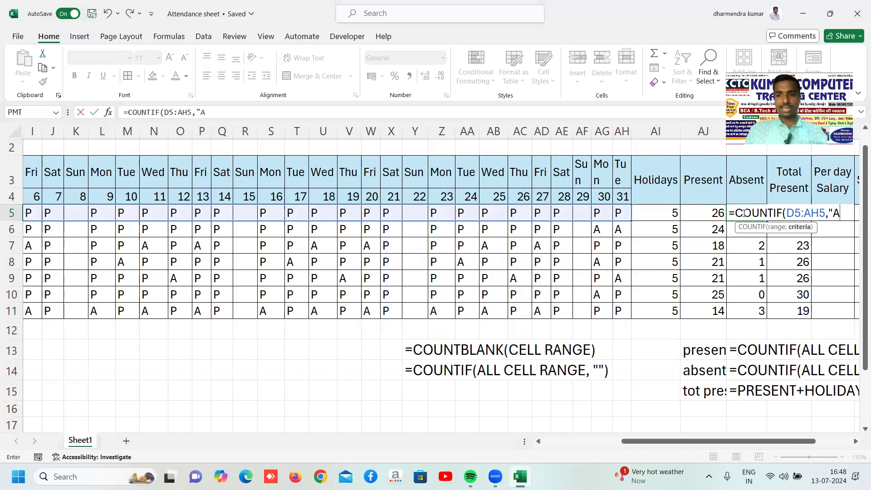
{"action": "type", "text": "\")"}
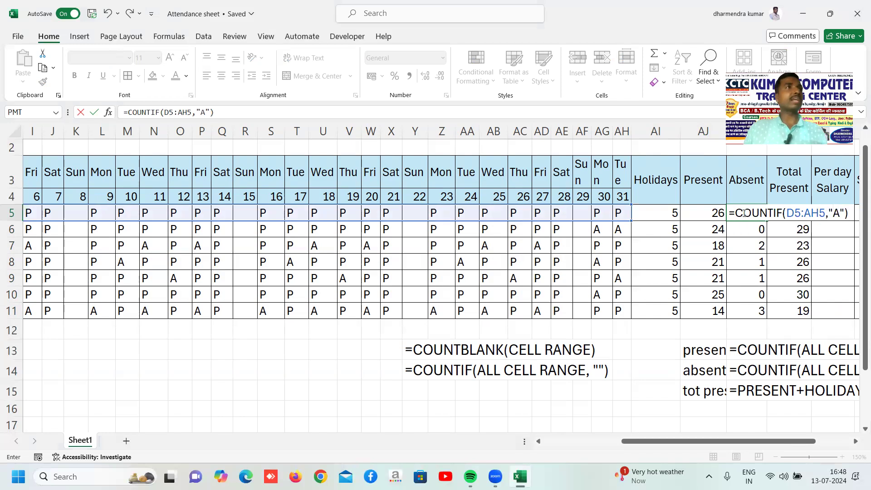
{"action": "key", "text": "Return"}
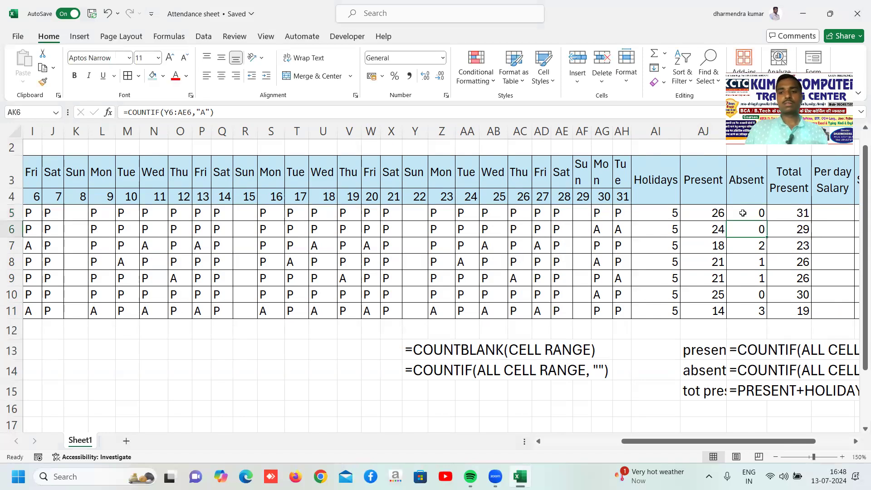
{"action": "left_click", "coordinate": [743, 213]}
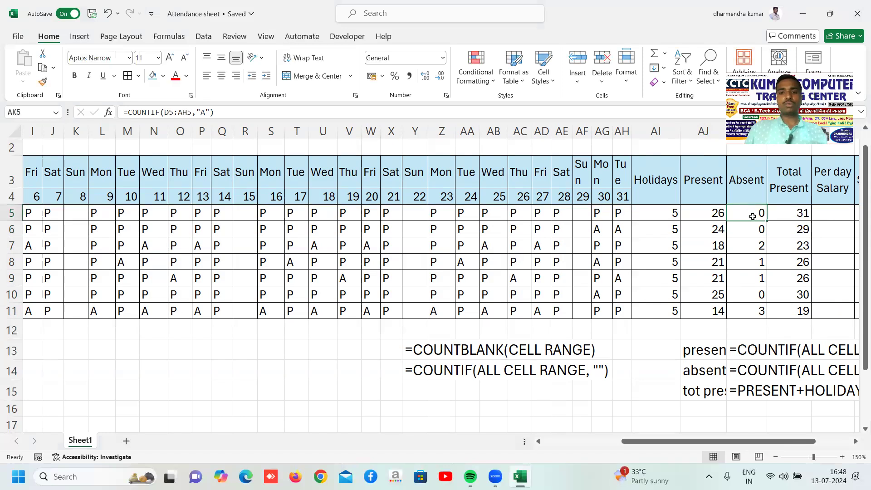
{"action": "left_click_drag", "start_coordinate": [766, 221], "coordinate": [764, 316]}
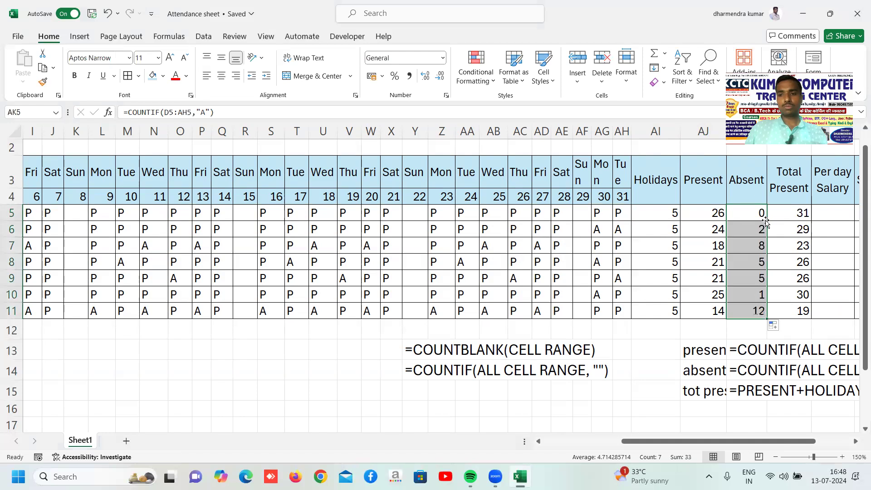
Check the total present formula in AL5 against the present and absent cells and copy it down to AL11.
{"action": "left_click", "coordinate": [800, 213]}
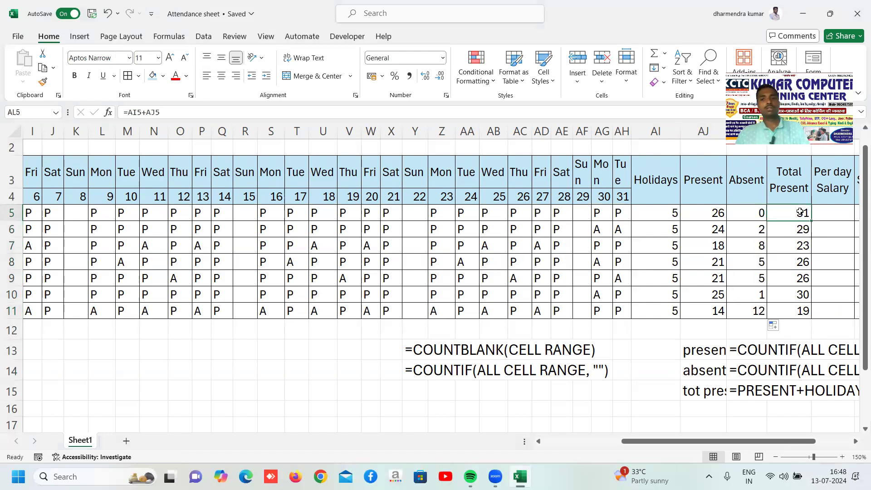
{"action": "left_click", "coordinate": [755, 211]}
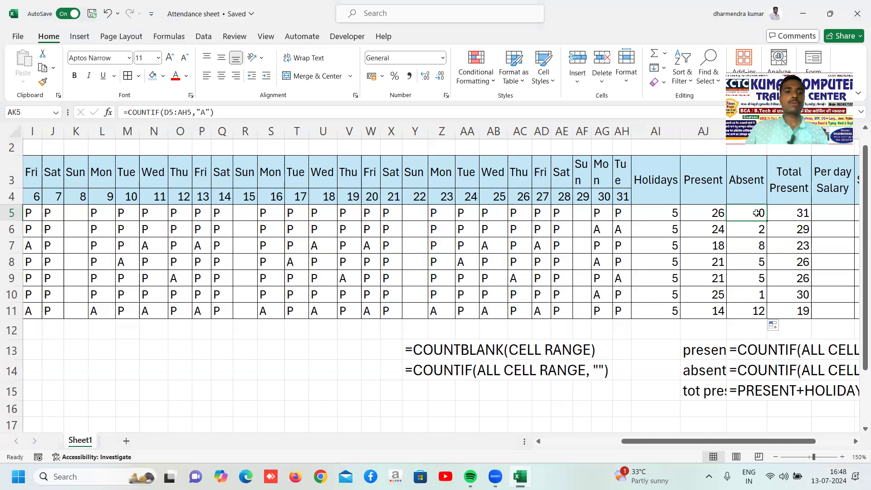
{"action": "left_click", "coordinate": [712, 213]}
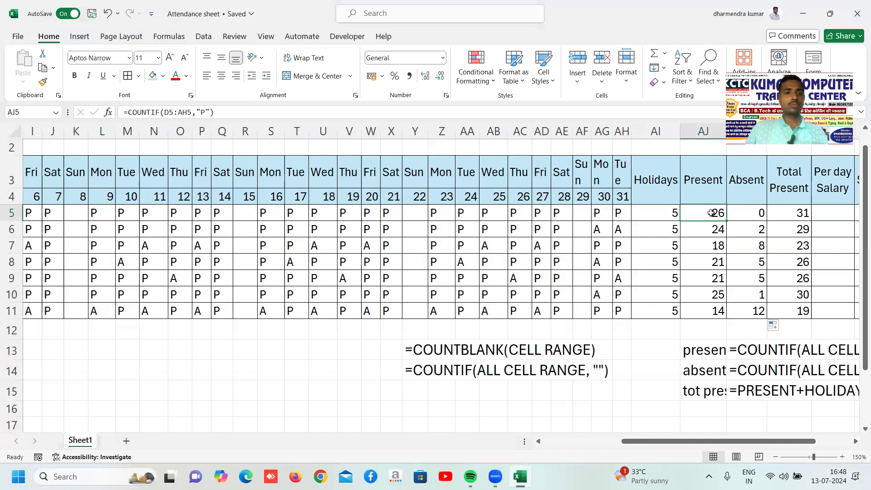
{"action": "left_click", "coordinate": [735, 213]}
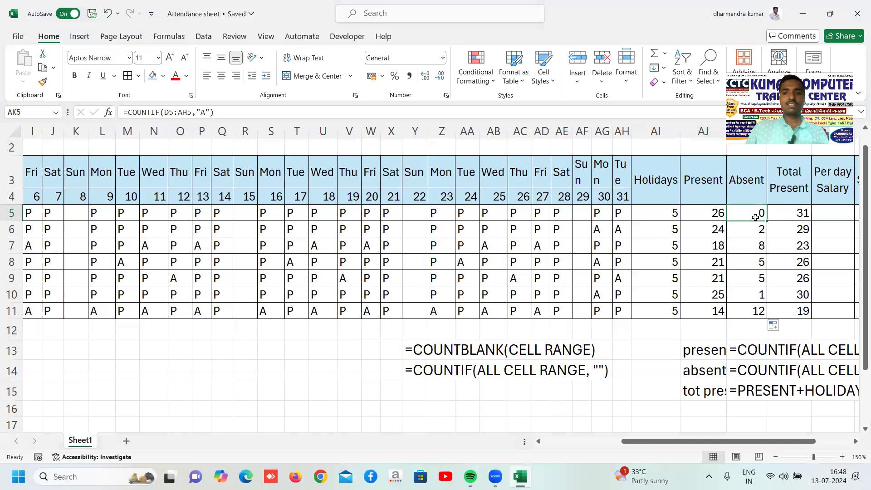
{"action": "left_click", "coordinate": [787, 213]}
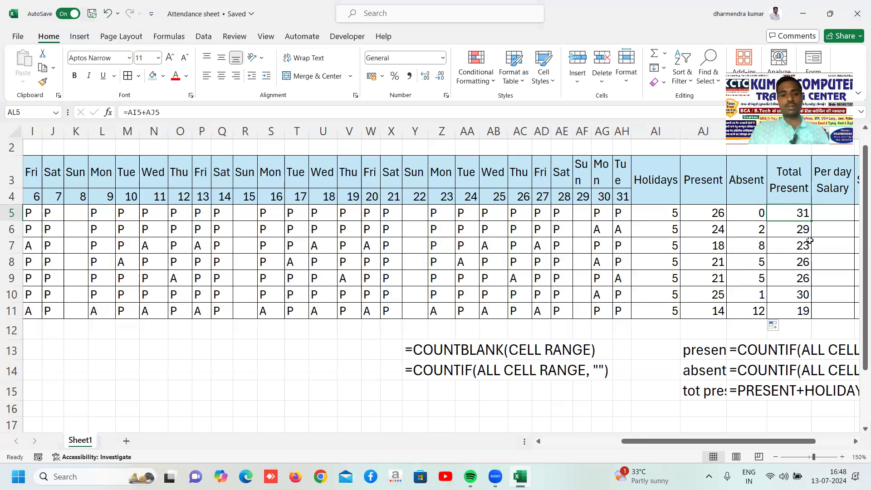
{"action": "key", "text": "F2"}
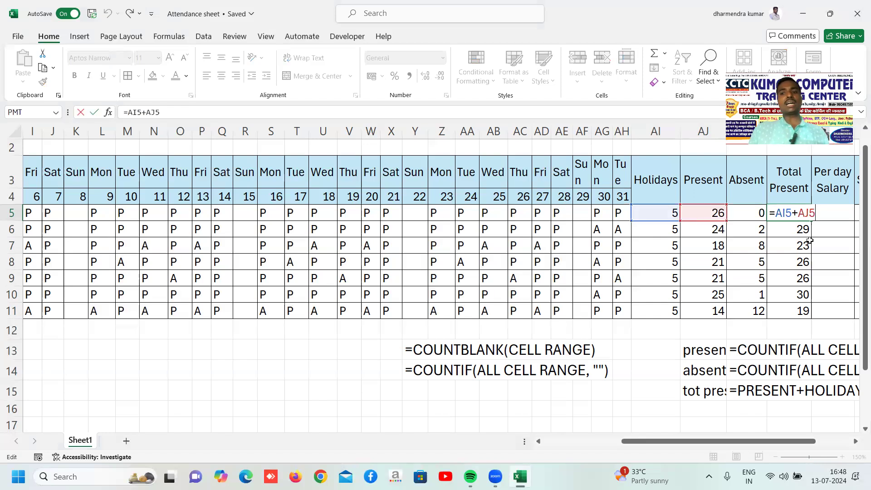
{"action": "key", "text": "Escape"}
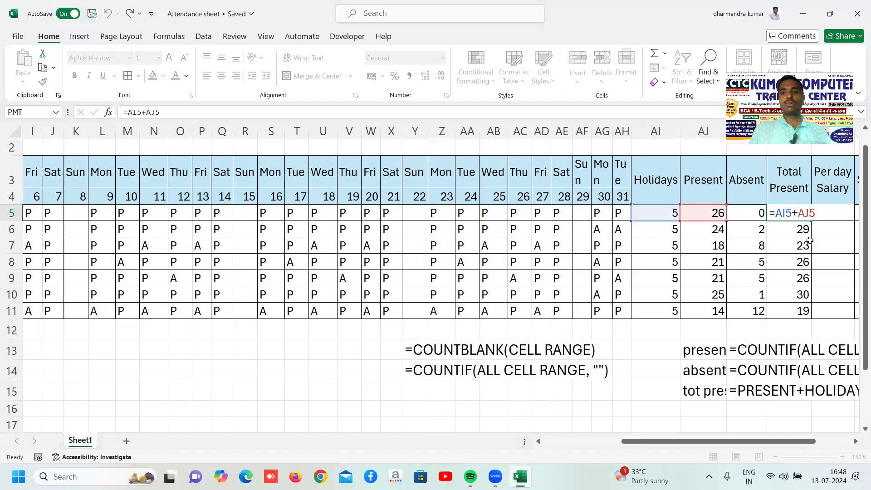
{"action": "left_click_drag", "start_coordinate": [811, 221], "coordinate": [810, 318]}
{"action": "left_click", "coordinate": [829, 213]}
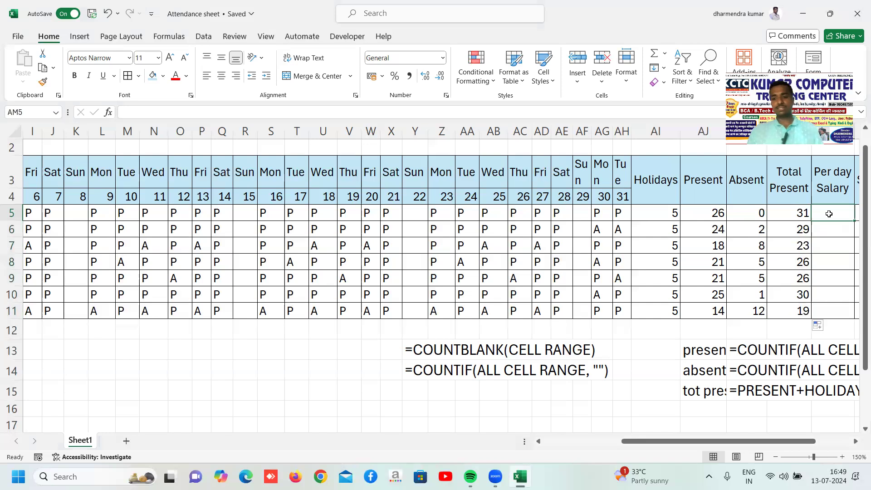
Fill the Per day Salary cells AM5 to AM11 with 1200, 1500, 1900, 500, 1500, 1600 and 400.
{"action": "scroll", "coordinate": [828, 214], "scroll_direction": "right", "scroll_amount": 6}
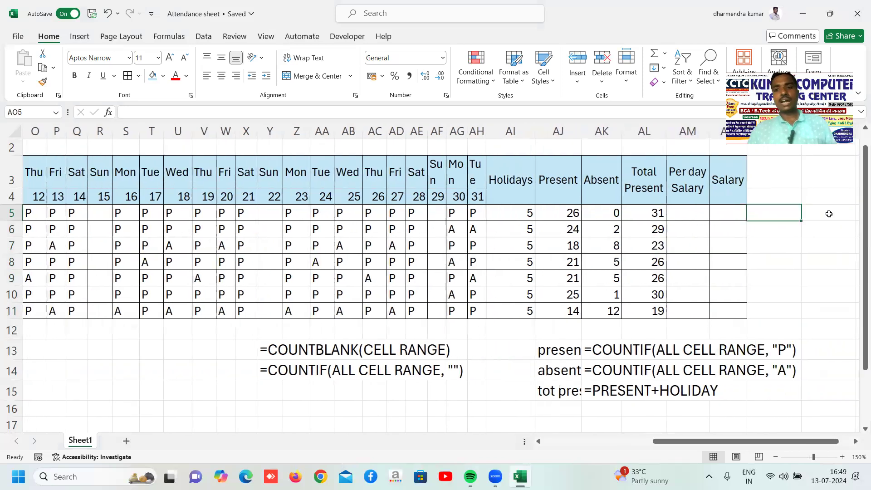
{"action": "key", "text": "Left"}
{"action": "key", "text": "Right"}
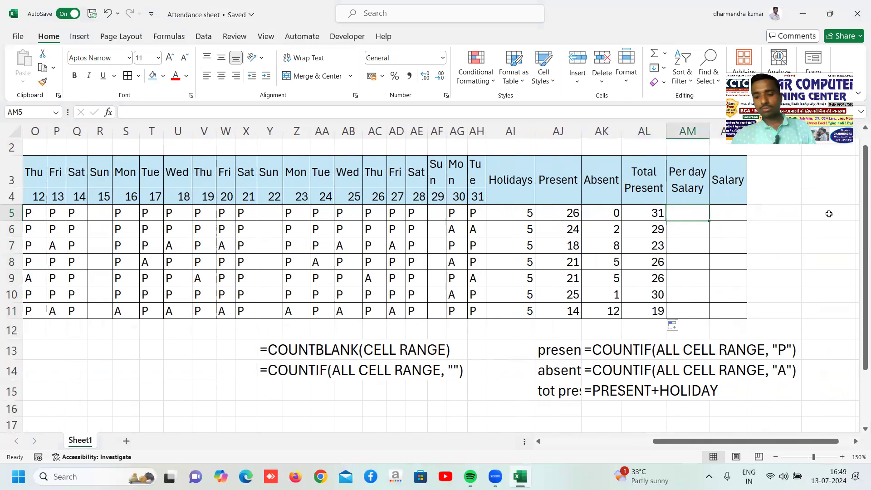
{"action": "type", "text": "1200"}
{"action": "key", "text": "Return"}
{"action": "type", "text": "1500"}
{"action": "key", "text": "Return"}
{"action": "type", "text": "1900"}
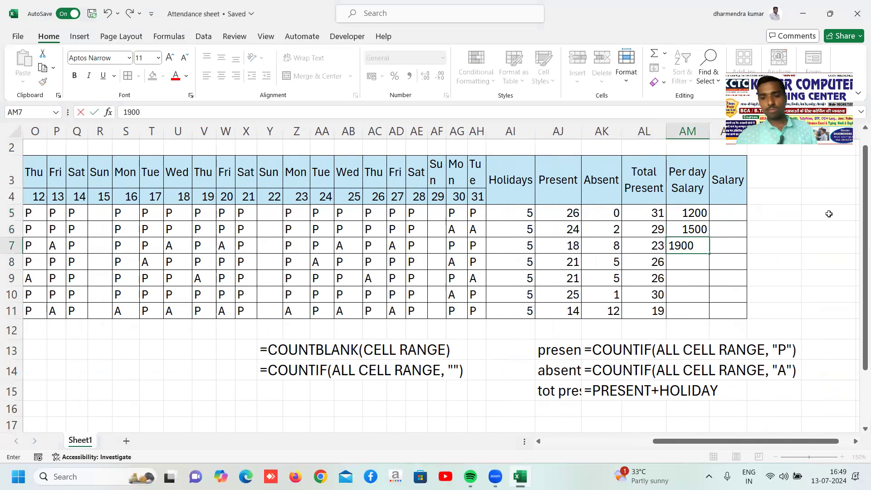
{"action": "key", "text": "Return"}
{"action": "type", "text": "500"}
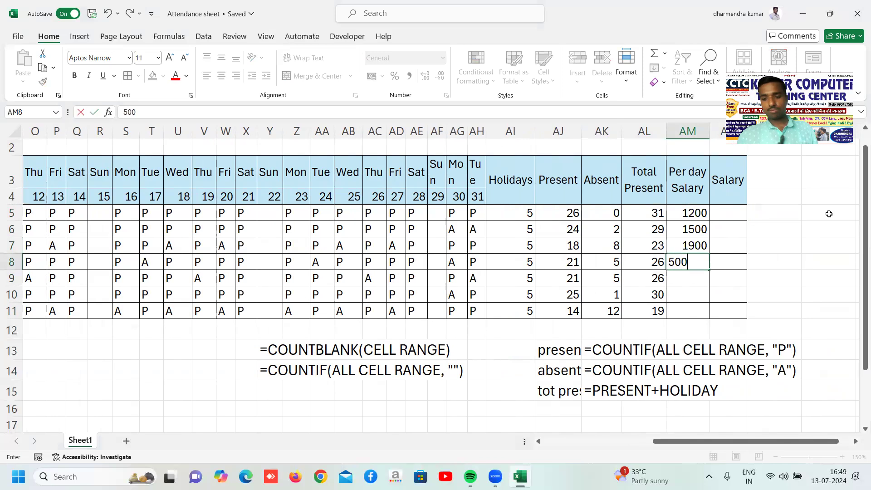
{"action": "key", "text": "Return"}
{"action": "type", "text": "1500"}
{"action": "key", "text": "Return"}
{"action": "type", "text": "1600"}
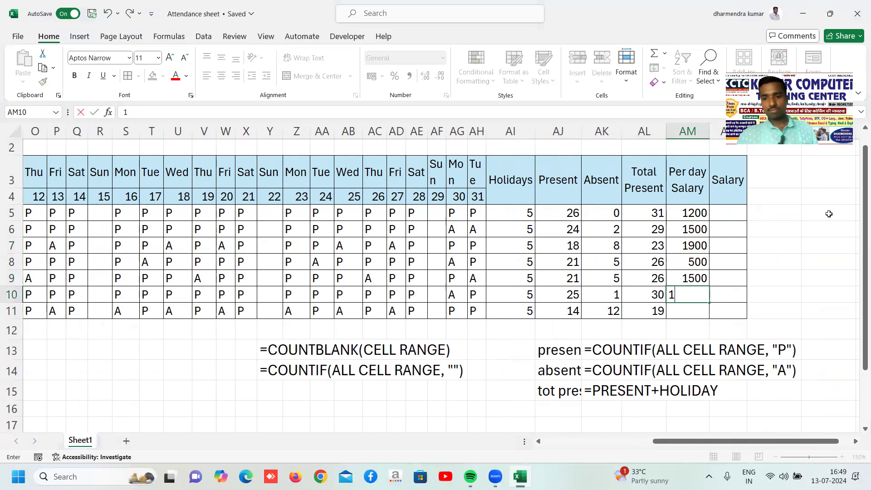
{"action": "key", "text": "Return"}
{"action": "type", "text": "400"}
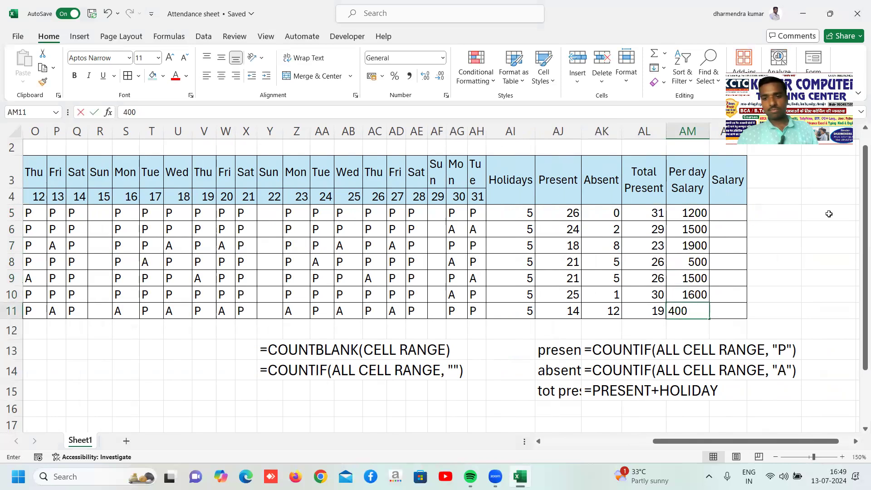
{"action": "key", "text": "Return"}
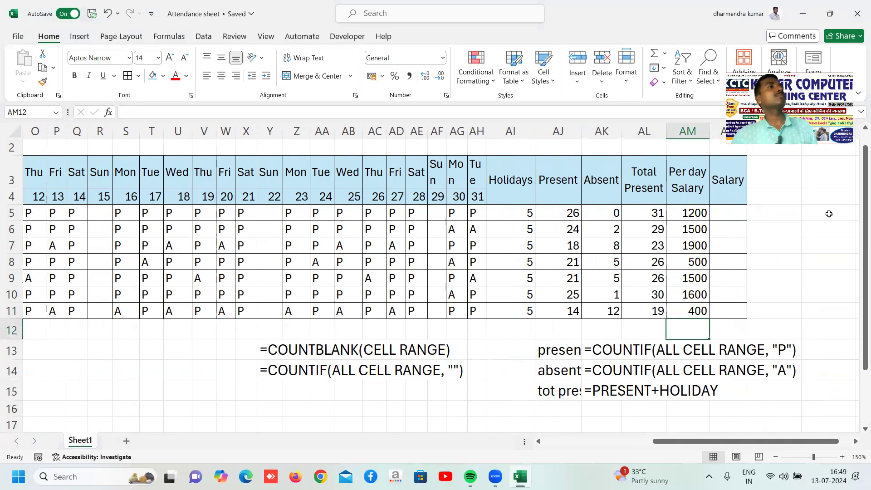
Enter =AL5*AM5 in AN5, the first employee's Salary cell, to multiply total present by per day salary.
{"action": "key", "text": "Up"}
{"action": "key", "text": "Up"}
{"action": "key", "text": "Up"}
{"action": "key", "text": "Up"}
{"action": "key", "text": "Up"}
{"action": "key", "text": "Up"}
{"action": "key", "text": "Up"}
{"action": "key", "text": "Right"}
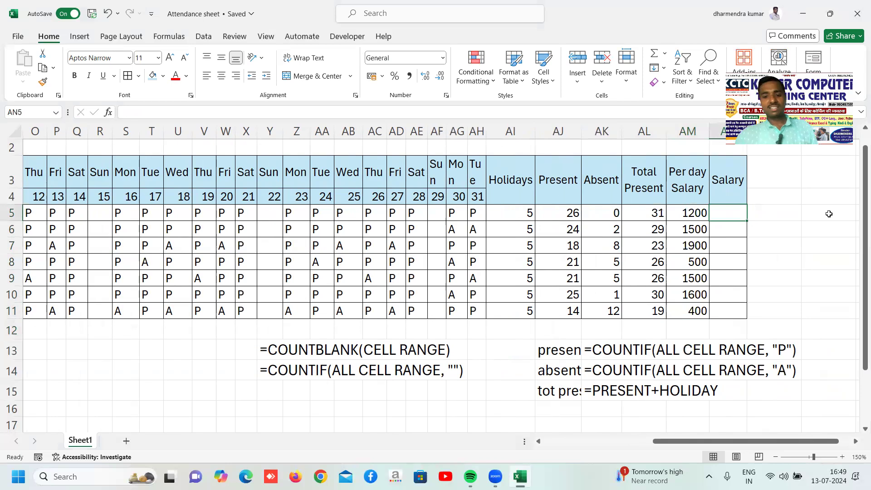
{"action": "type", "text": "="}
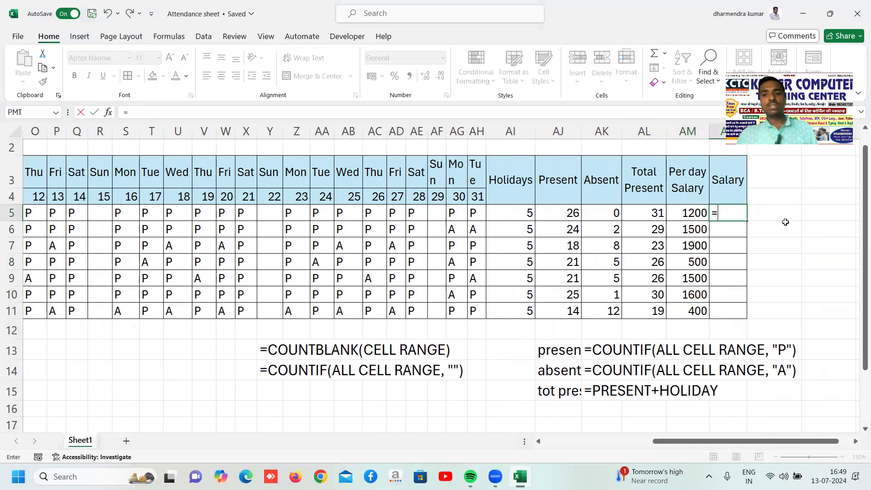
{"action": "left_click", "coordinate": [652, 212]}
{"action": "type", "text": "*"}
{"action": "left_click", "coordinate": [685, 213]}
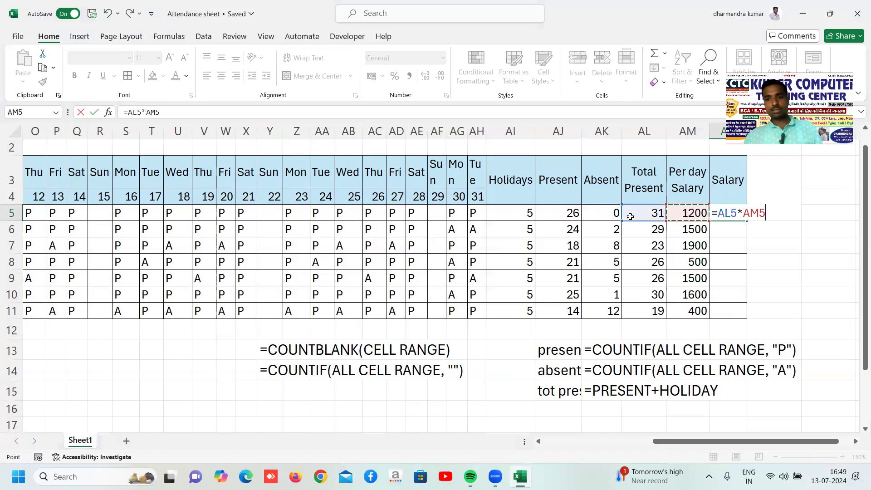
{"action": "key", "text": "Return"}
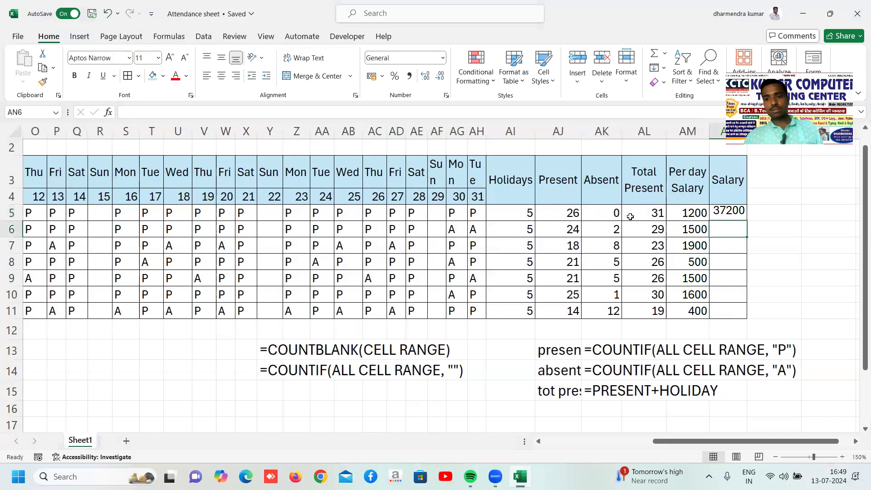
Copy the salary formula from AN5 down to AN11 for all employees.
{"action": "left_click", "coordinate": [728, 215]}
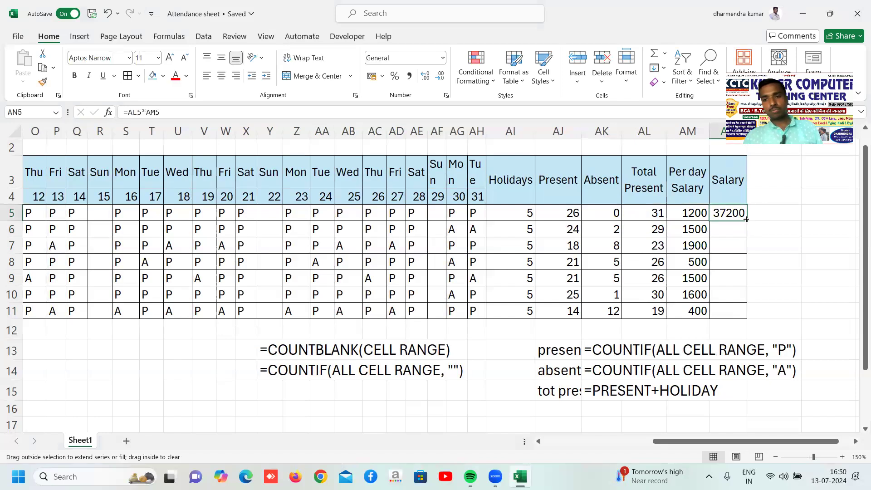
{"action": "double_click", "coordinate": [746, 221]}
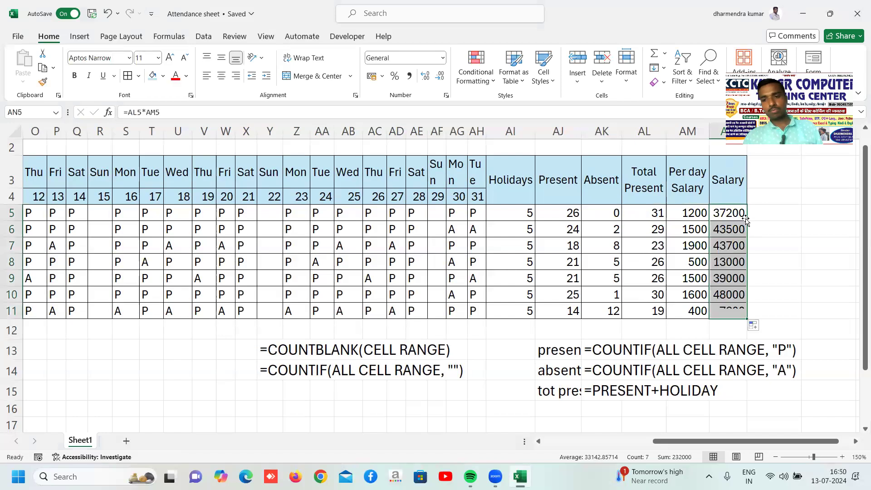
{"action": "left_click", "coordinate": [556, 410]}
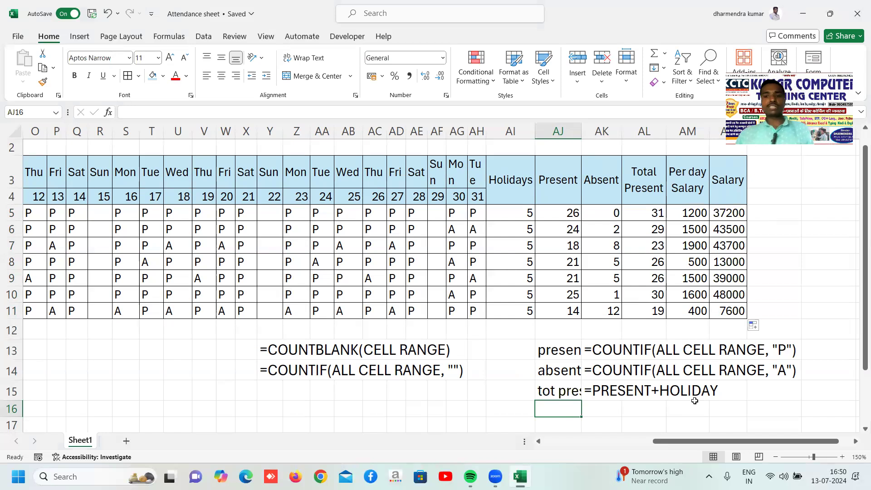
{"action": "left_click", "coordinate": [725, 215]}
{"action": "left_click_drag", "start_coordinate": [725, 216], "coordinate": [725, 311]}
{"action": "left_click", "coordinate": [837, 231]}
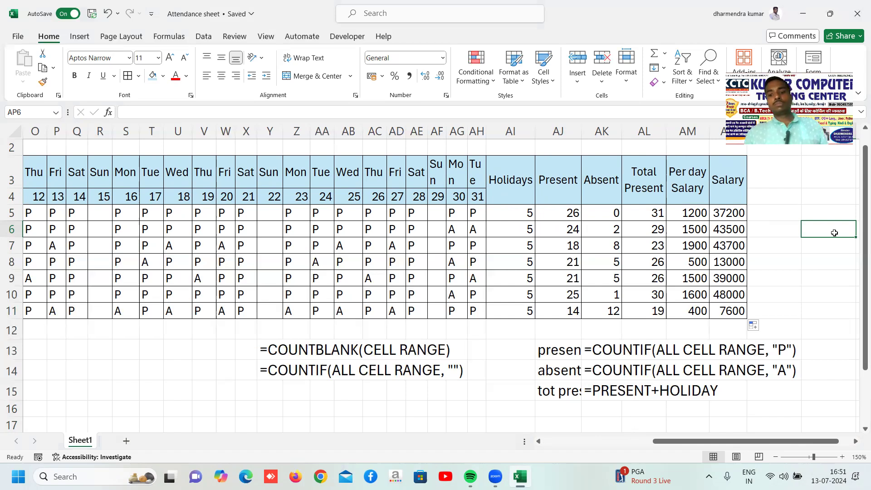
{"action": "key", "text": "Right"}
{"action": "key", "text": "Left"}
{"action": "key", "text": "Left"}
{"action": "key", "text": "Left"}
{"action": "key", "text": "Left"}
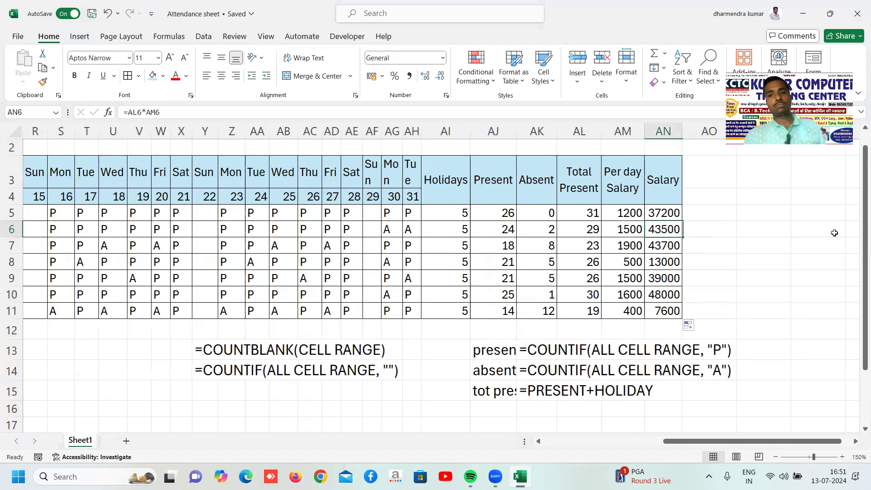
{"action": "key", "text": "Up"}
{"action": "key", "text": "Left"}
{"action": "key", "text": "Left"}
{"action": "key", "text": "Left"}
{"action": "key", "text": "Left"}
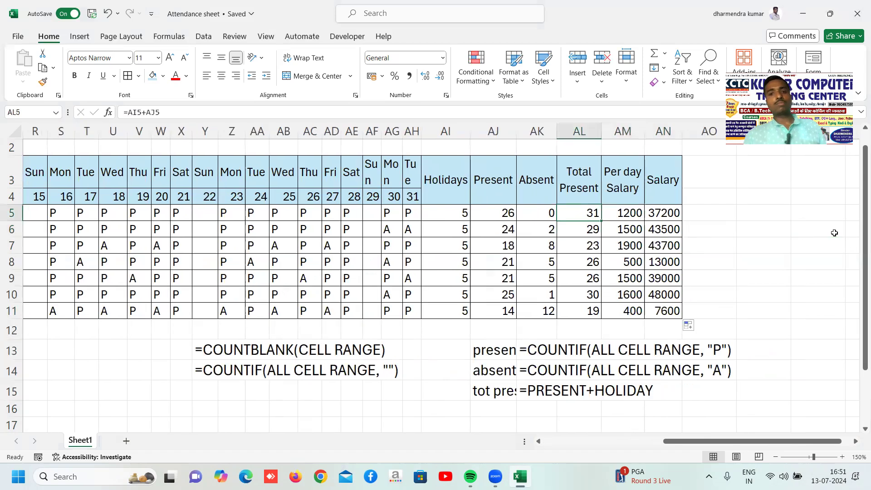
{"action": "key", "text": "Right"}
{"action": "key", "text": "Right"}
{"action": "key", "text": "Left"}
{"action": "key", "text": "Left"}
{"action": "key", "text": "Left"}
{"action": "key", "text": "Right"}
{"action": "key", "text": "Right"}
{"action": "key", "text": "Right"}
{"action": "key", "text": "Left"}
{"action": "key", "text": "Left"}
{"action": "key", "text": "Left"}
{"action": "key", "text": "Right"}
{"action": "key", "text": "Right"}
{"action": "key", "text": "Right"}
{"action": "key", "text": "Right"}
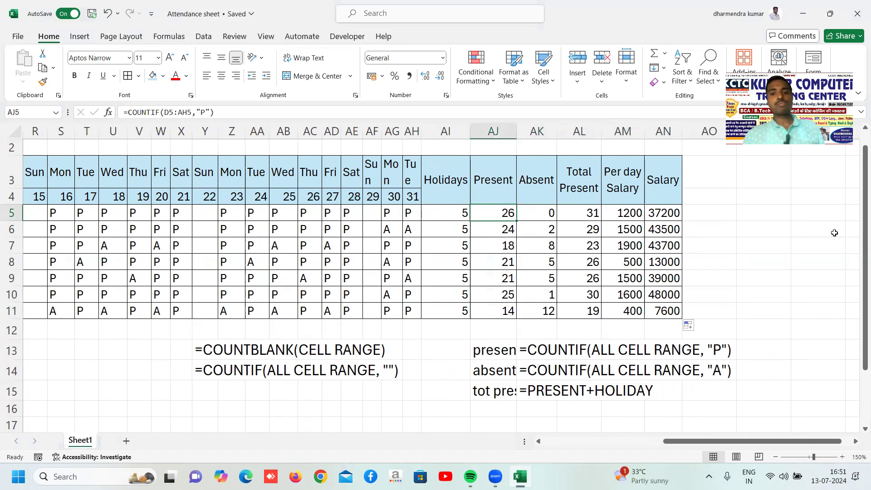
{"action": "key", "text": "Left"}
{"action": "key", "text": "Right"}
{"action": "key", "text": "Right"}
{"action": "key", "text": "Right"}
{"action": "key", "text": "Left"}
{"action": "key", "text": "Left"}
{"action": "key", "text": "Left"}
{"action": "key", "text": "Left"}
{"action": "key", "text": "Left"}
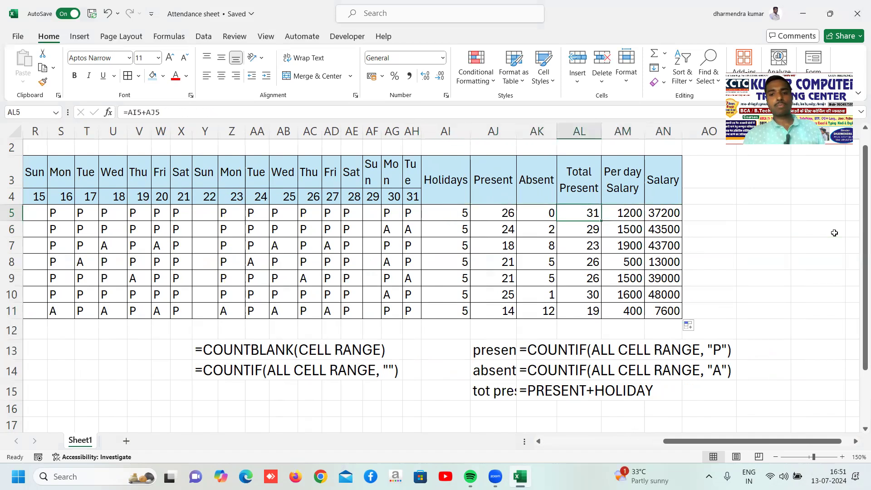
{"action": "key", "text": "Right"}
{"action": "key", "text": "Left"}
{"action": "key", "text": "Right"}
{"action": "key", "text": "Left"}
{"action": "key", "text": "Right"}
{"action": "key", "text": "Left"}
{"action": "key", "text": "Right"}
{"action": "key", "text": "Left"}
{"action": "key", "text": "Right"}
{"action": "key", "text": "Left"}
{"action": "key", "text": "Right"}
{"action": "key", "text": "Left"}
{"action": "key", "text": "Right"}
{"action": "key", "text": "Left"}
{"action": "key", "text": "Right"}
{"action": "key", "text": "Right"}
{"action": "key", "text": "Right"}
{"action": "key", "text": "Down"}
{"action": "key", "text": "Down"}
{"action": "key", "text": "Down"}
{"action": "key", "text": "Down"}
{"action": "key", "text": "Down"}
{"action": "key", "text": "Down"}
{"action": "key", "text": "Down"}
{"action": "key", "text": "Up"}
{"action": "key", "text": "Up"}
{"action": "key", "text": "Up"}
{"action": "key", "text": "Up"}
{"action": "key", "text": "Up"}
{"action": "key", "text": "Up"}
{"action": "key", "text": "Up"}
{"action": "key", "text": "Down"}
{"action": "key", "text": "Down"}
{"action": "key", "text": "Down"}
{"action": "key", "text": "Up"}
{"action": "key", "text": "Up"}
{"action": "key", "text": "Up"}
{"action": "key", "text": "Up"}
{"action": "key", "text": "Down"}
{"action": "key", "text": "Left"}
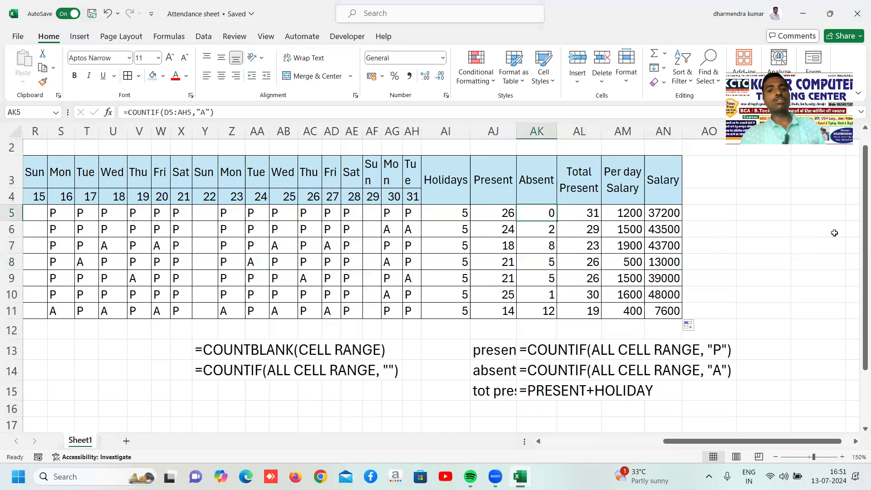
{"action": "key", "text": "Right"}
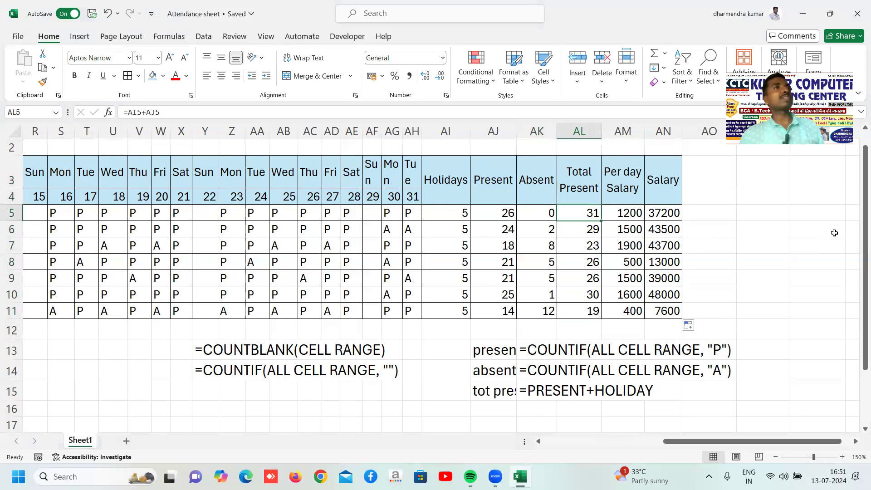
{"action": "key", "text": "Down"}
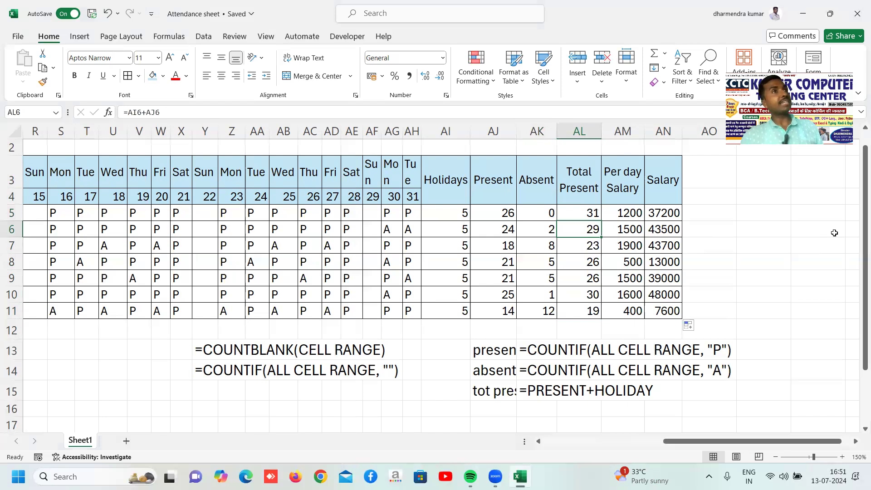
{"action": "key", "text": "Left"}
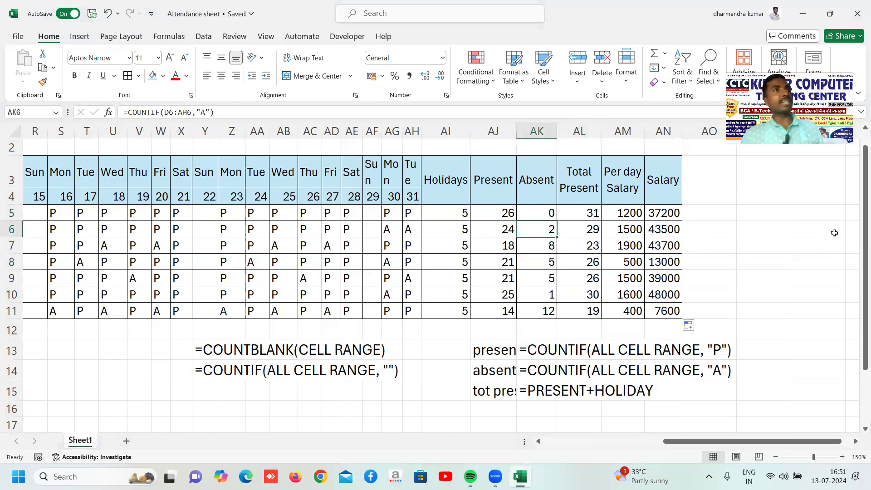
{"action": "key", "text": "Right"}
{"action": "key", "text": "Right"}
{"action": "key", "text": "Right"}
{"action": "key", "text": "Down"}
{"action": "key", "text": "Up"}
{"action": "key", "text": "Up"}
{"action": "key", "text": "Down"}
{"action": "key", "text": "Down"}
{"action": "key", "text": "Down"}
{"action": "key", "text": "Down"}
{"action": "key", "text": "Down"}
{"action": "key", "text": "Down"}
{"action": "key", "text": "Down"}
{"action": "key", "text": "Up"}
{"action": "key", "text": "Right"}
{"action": "key", "text": "Up"}
{"action": "key", "text": "Right"}
{"action": "key", "text": "Up"}
{"action": "key", "text": "Up"}
{"action": "key", "text": "Up"}
{"action": "key", "text": "Up"}
{"action": "key", "text": "Up"}
{"action": "key", "text": "Up"}
{"action": "key", "text": "Up"}
{"action": "key", "text": "Up"}
{"action": "key", "text": "Up"}
{"action": "key", "text": "Down"}
{"action": "key", "text": "Down"}
{"action": "key", "text": "Down"}
{"action": "key", "text": "Down"}
{"action": "key", "text": "Left"}
{"action": "key", "text": "Left"}
{"action": "key", "text": "Left"}
{"action": "key", "text": "Left"}
{"action": "key", "text": "Left"}
{"action": "key", "text": "Left"}
{"action": "key", "text": "Left"}
{"action": "key", "text": "Right"}
{"action": "key", "text": "Right"}
{"action": "key", "text": "Right"}
{"action": "key", "text": "Right"}
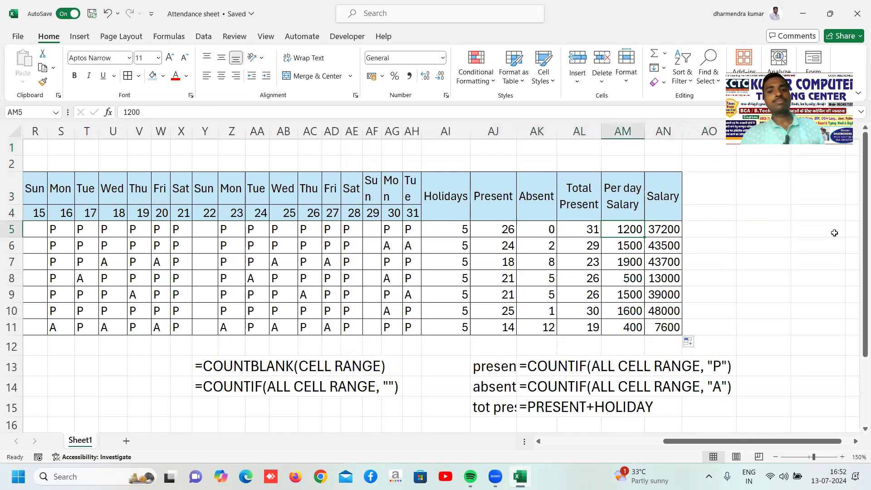
{"action": "key", "text": "Left"}
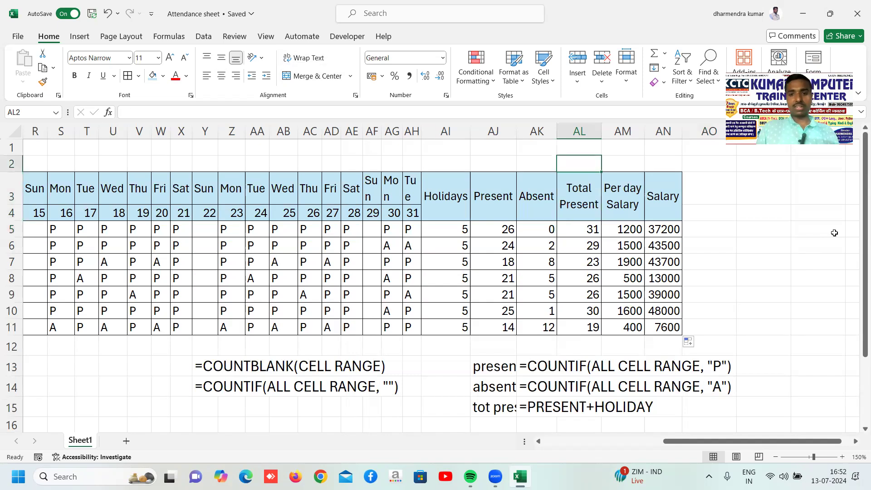
{"action": "key", "text": "Down"}
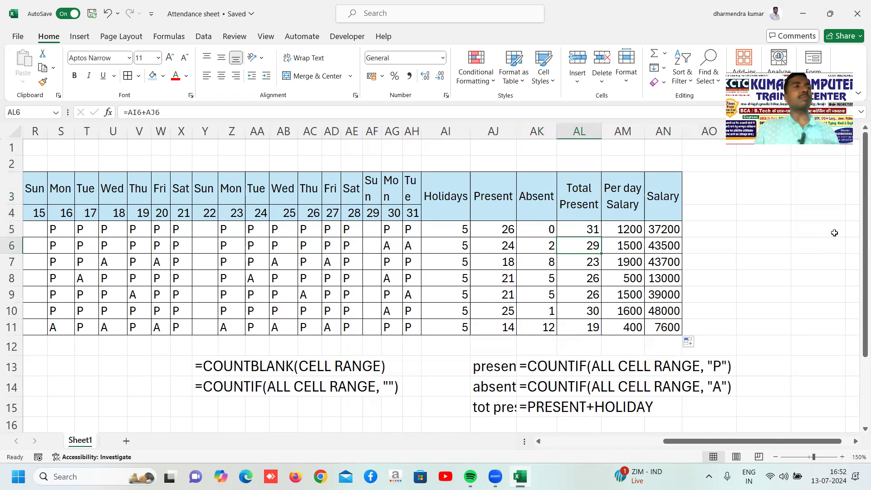
{"action": "key", "text": "Right"}
{"action": "key", "text": "Left"}
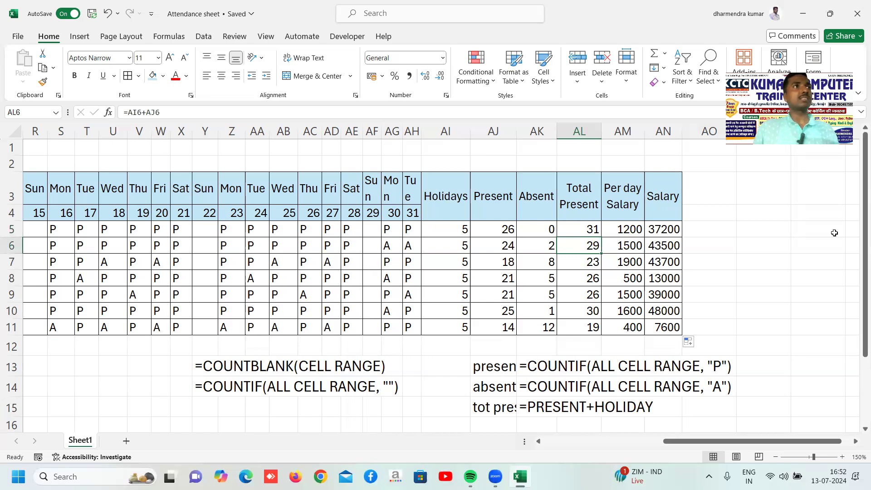
Examine the present, absent, total present and salary formulas across the employee rows 5 to 11.
{"action": "key", "text": "Down"}
{"action": "key", "text": "Down"}
{"action": "key", "text": "Down"}
{"action": "key", "text": "Left"}
{"action": "key", "text": "Left"}
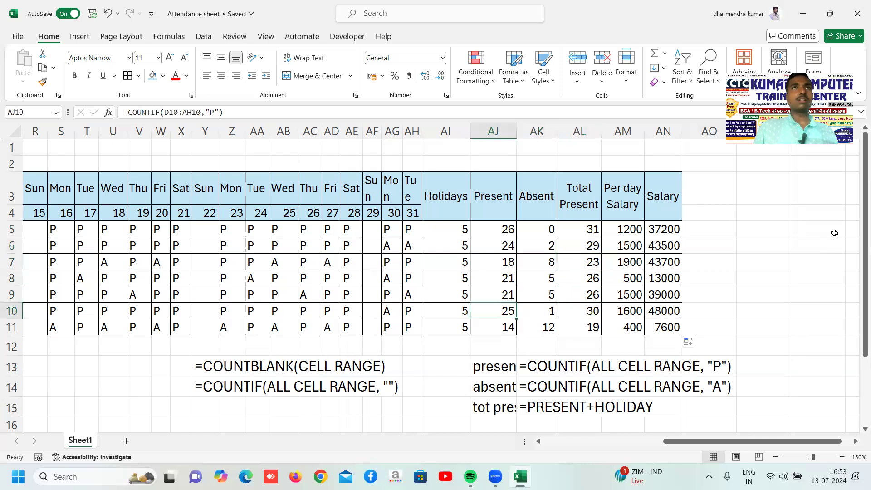
{"action": "key", "text": "Right"}
{"action": "key", "text": "Left"}
{"action": "key", "text": "Right"}
{"action": "key", "text": "Left"}
{"action": "key", "text": "Right"}
{"action": "key", "text": "Left"}
{"action": "key", "text": "Right"}
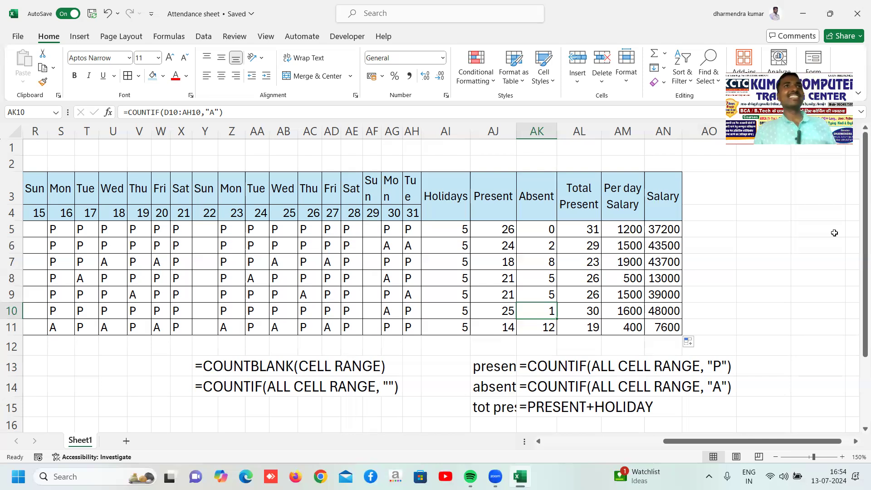
{"action": "key", "text": "Right"}
{"action": "key", "text": "Left"}
{"action": "key", "text": "Left"}
{"action": "key", "text": "Left"}
{"action": "key", "text": "Left"}
{"action": "key", "text": "Right"}
{"action": "key", "text": "Right"}
{"action": "key", "text": "Right"}
{"action": "key", "text": "Right"}
{"action": "key", "text": "Right"}
{"action": "key", "text": "Right"}
{"action": "key", "text": "Left"}
{"action": "key", "text": "Left"}
{"action": "key", "text": "Down"}
{"action": "key", "text": "Down"}
{"action": "key", "text": "Up"}
{"action": "key", "text": "Up"}
{"action": "key", "text": "Up"}
{"action": "key", "text": "Up"}
{"action": "key", "text": "Up"}
{"action": "key", "text": "Up"}
{"action": "key", "text": "Up"}
{"action": "key", "text": "Right"}
{"action": "key", "text": "Right"}
{"action": "key", "text": "Left"}
{"action": "key", "text": "Left"}
{"action": "key", "text": "Left"}
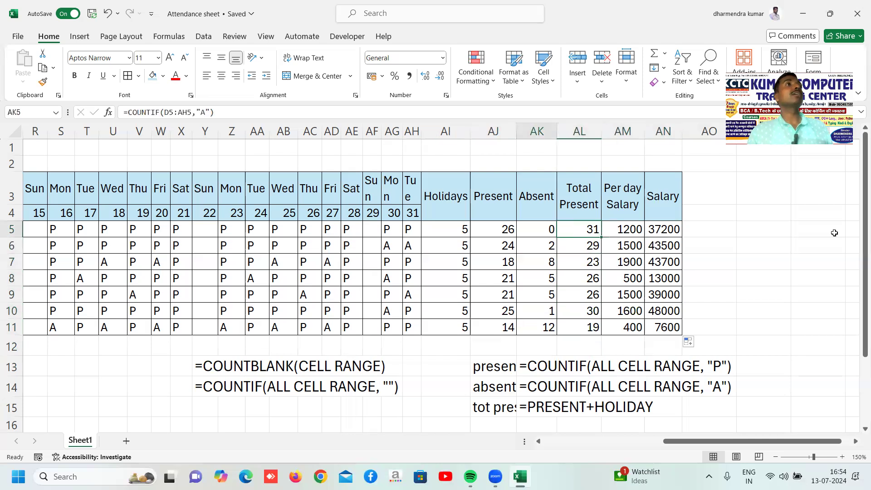
{"action": "key", "text": "Left"}
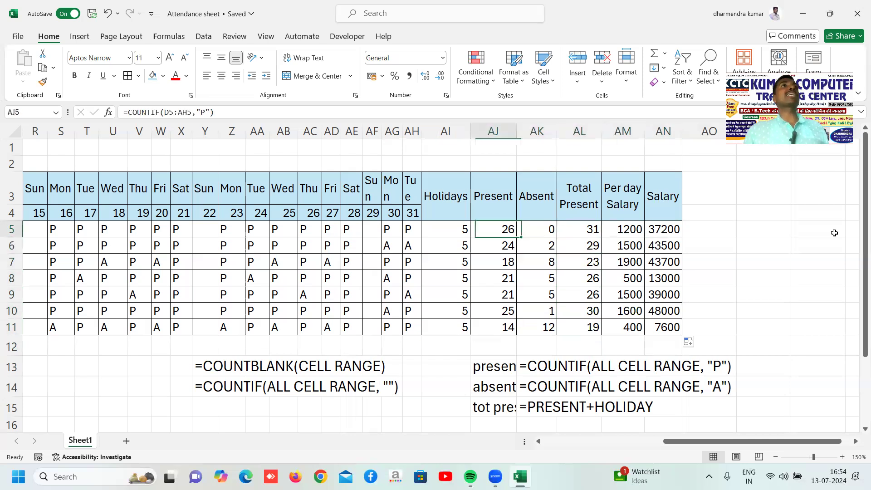
{"action": "key", "text": "Right"}
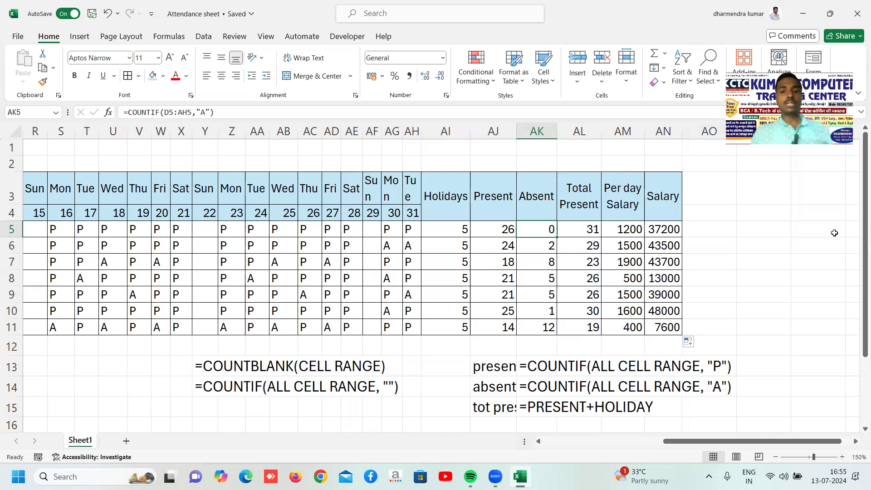
{"action": "left_click", "coordinate": [695, 225]}
{"action": "left_click", "coordinate": [719, 267]}
{"action": "left_click", "coordinate": [705, 230]}
{"action": "left_click", "coordinate": [697, 187]}
{"action": "left_click", "coordinate": [708, 277]}
{"action": "left_click", "coordinate": [707, 311]}
{"action": "left_click", "coordinate": [709, 230]}
{"action": "left_click", "coordinate": [711, 198]}
{"action": "left_click", "coordinate": [702, 298]}
{"action": "left_click", "coordinate": [701, 325]}
{"action": "left_click", "coordinate": [702, 266]}
{"action": "left_click", "coordinate": [705, 241]}
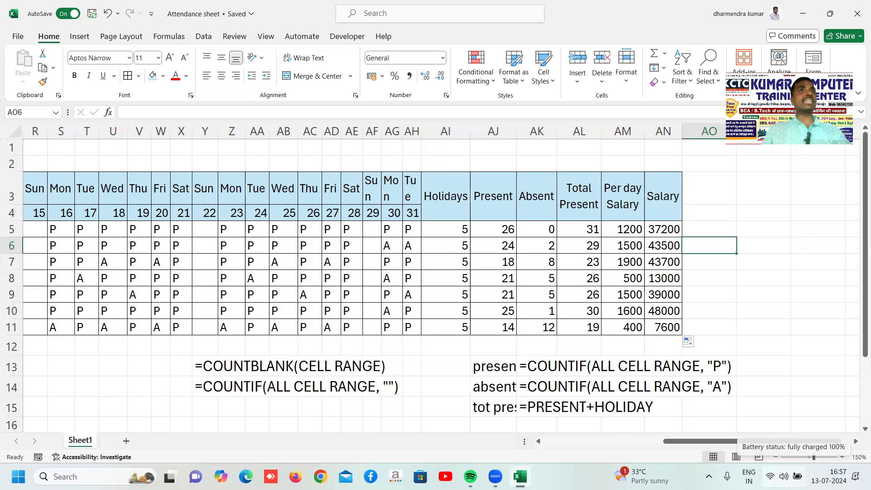
{"action": "mouse_move", "coordinate": [470, 477]}
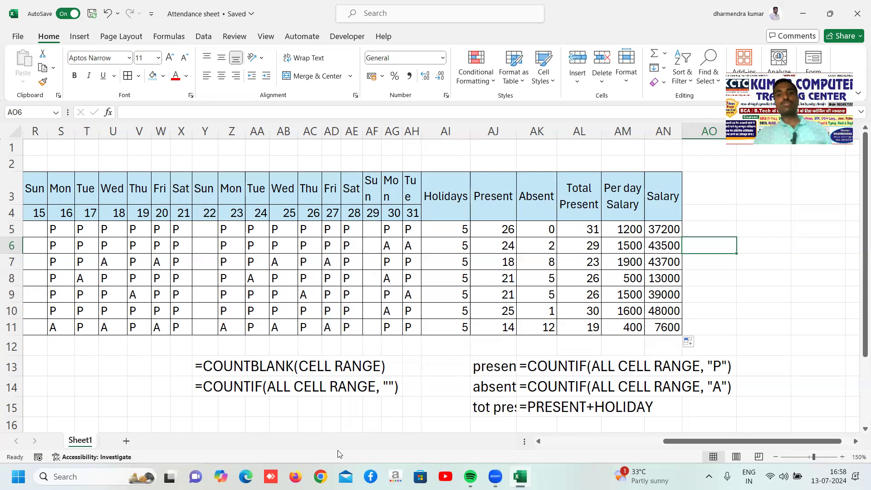
Format the Per day Salary and Salary amounts in AM5:AN11 as ₹ English (India) accounting currency.
{"action": "left_click_drag", "start_coordinate": [635, 228], "coordinate": [669, 325]}
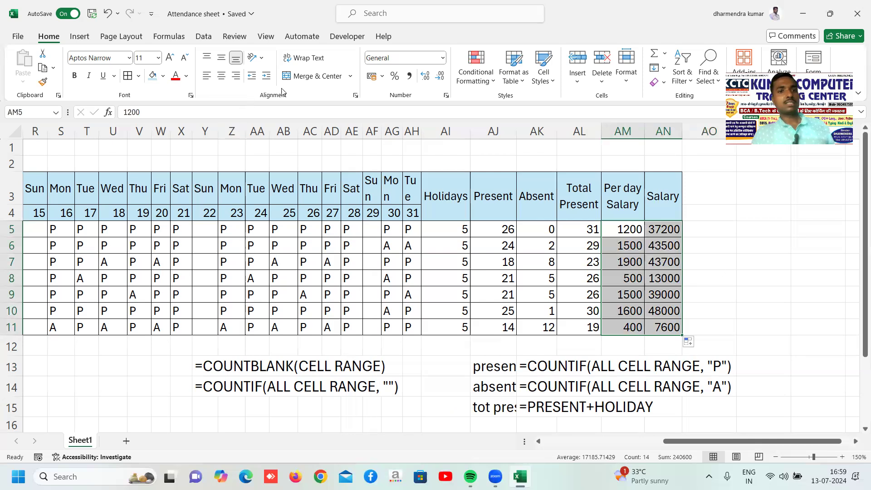
{"action": "left_click", "coordinate": [383, 77]}
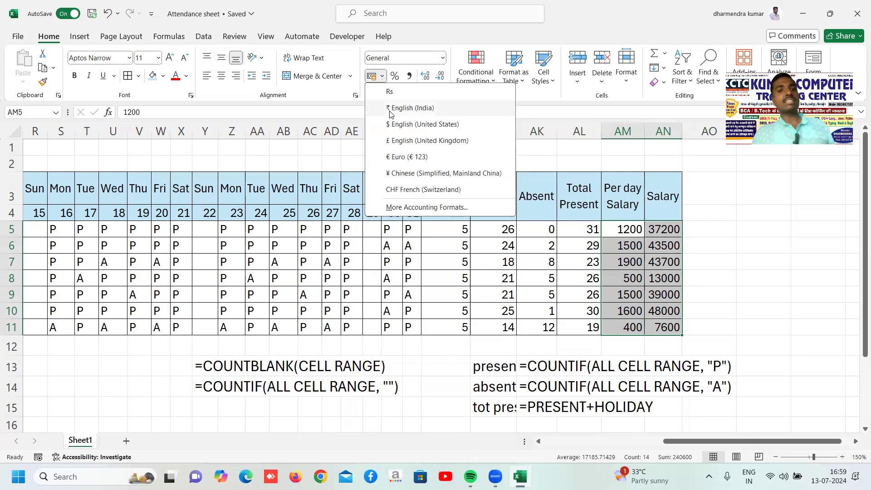
{"action": "left_click", "coordinate": [404, 109]}
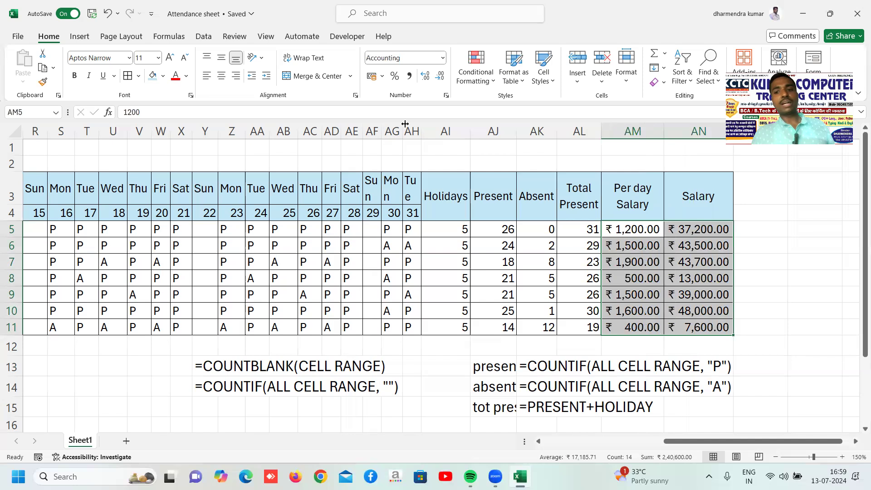
{"action": "left_click", "coordinate": [790, 313]}
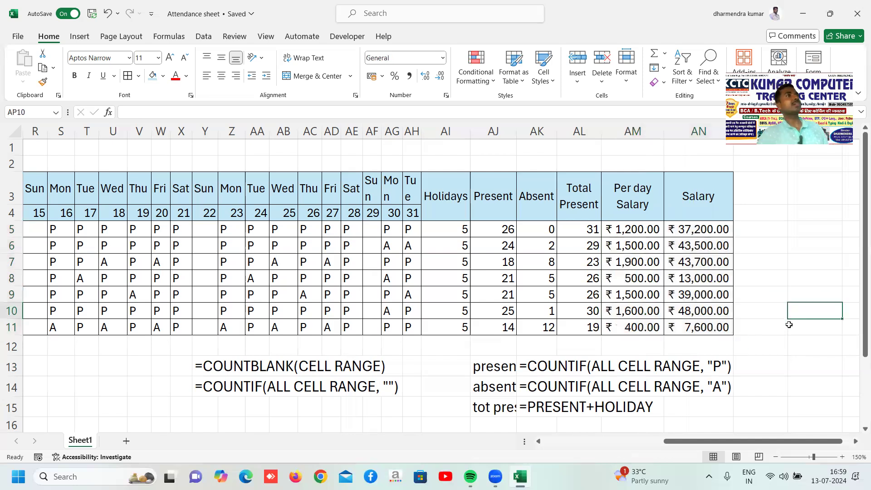